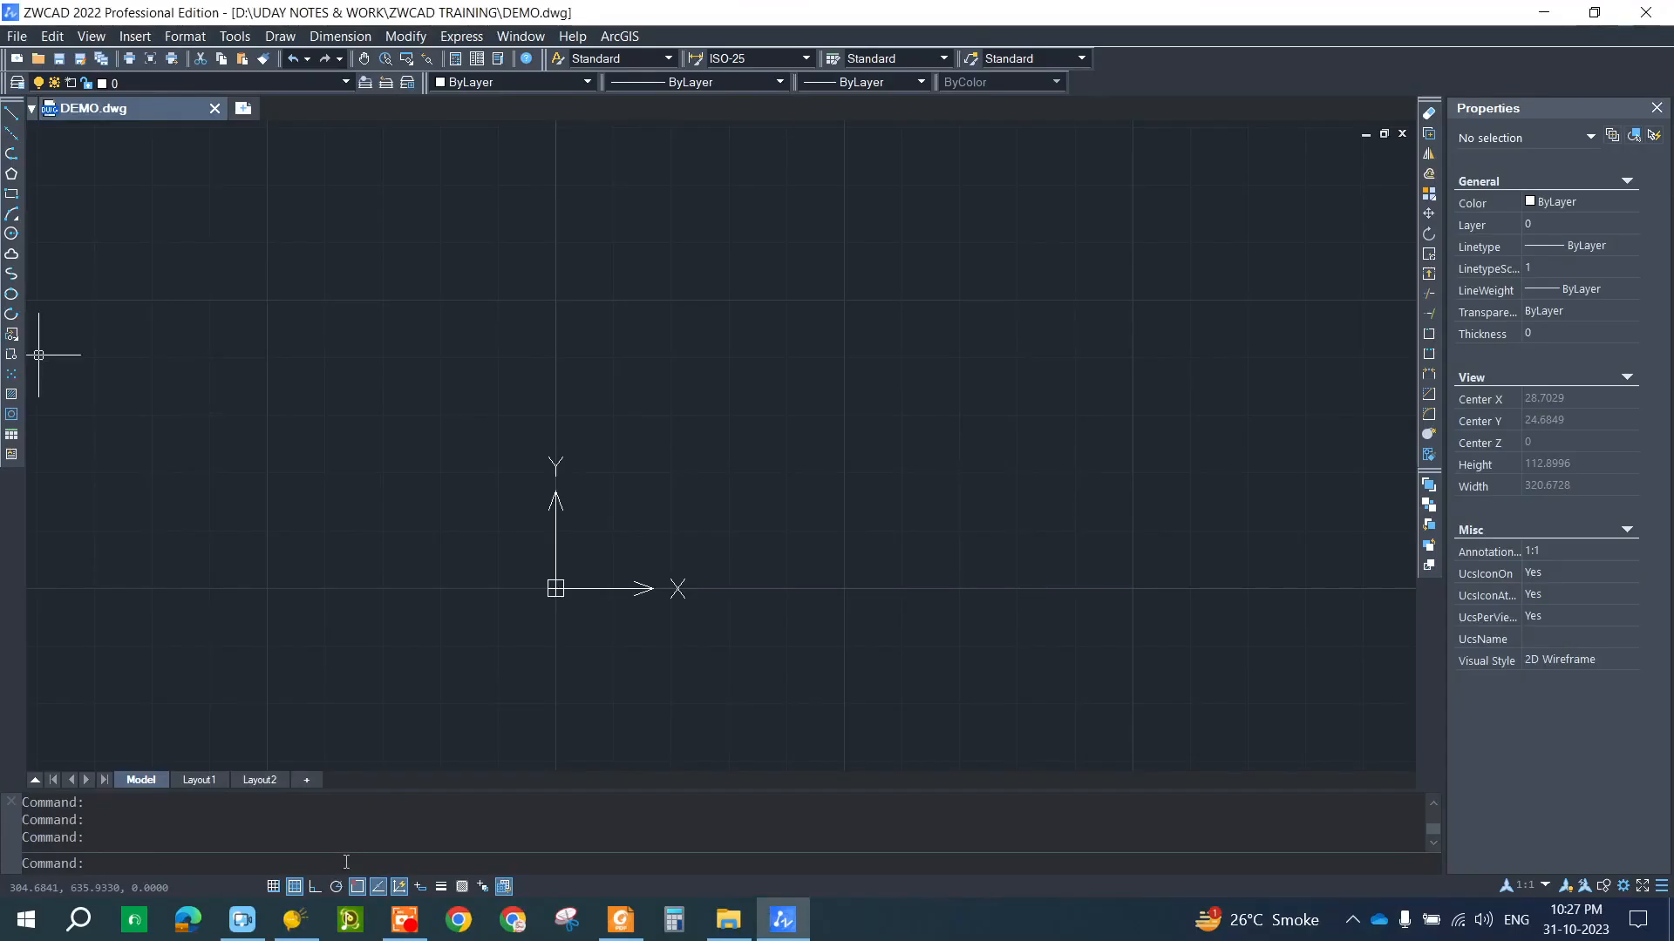
- Start a line at the origin 0,0 and draw the I-section's base edge to absolute point 50,0
text(l)
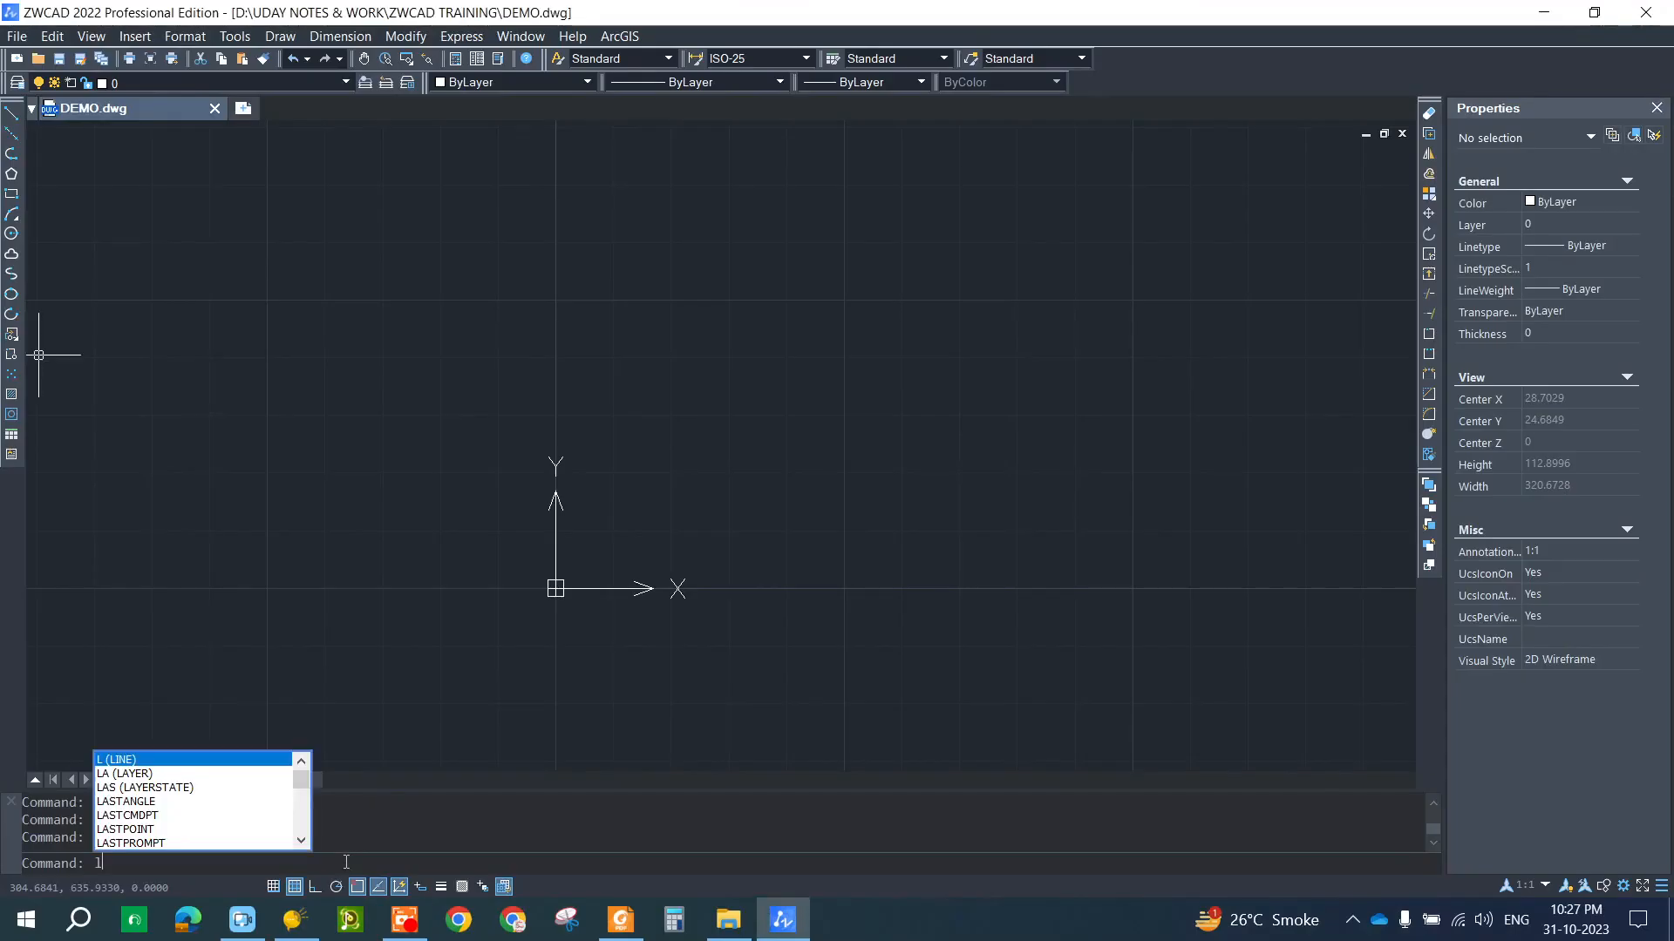
key(Return)
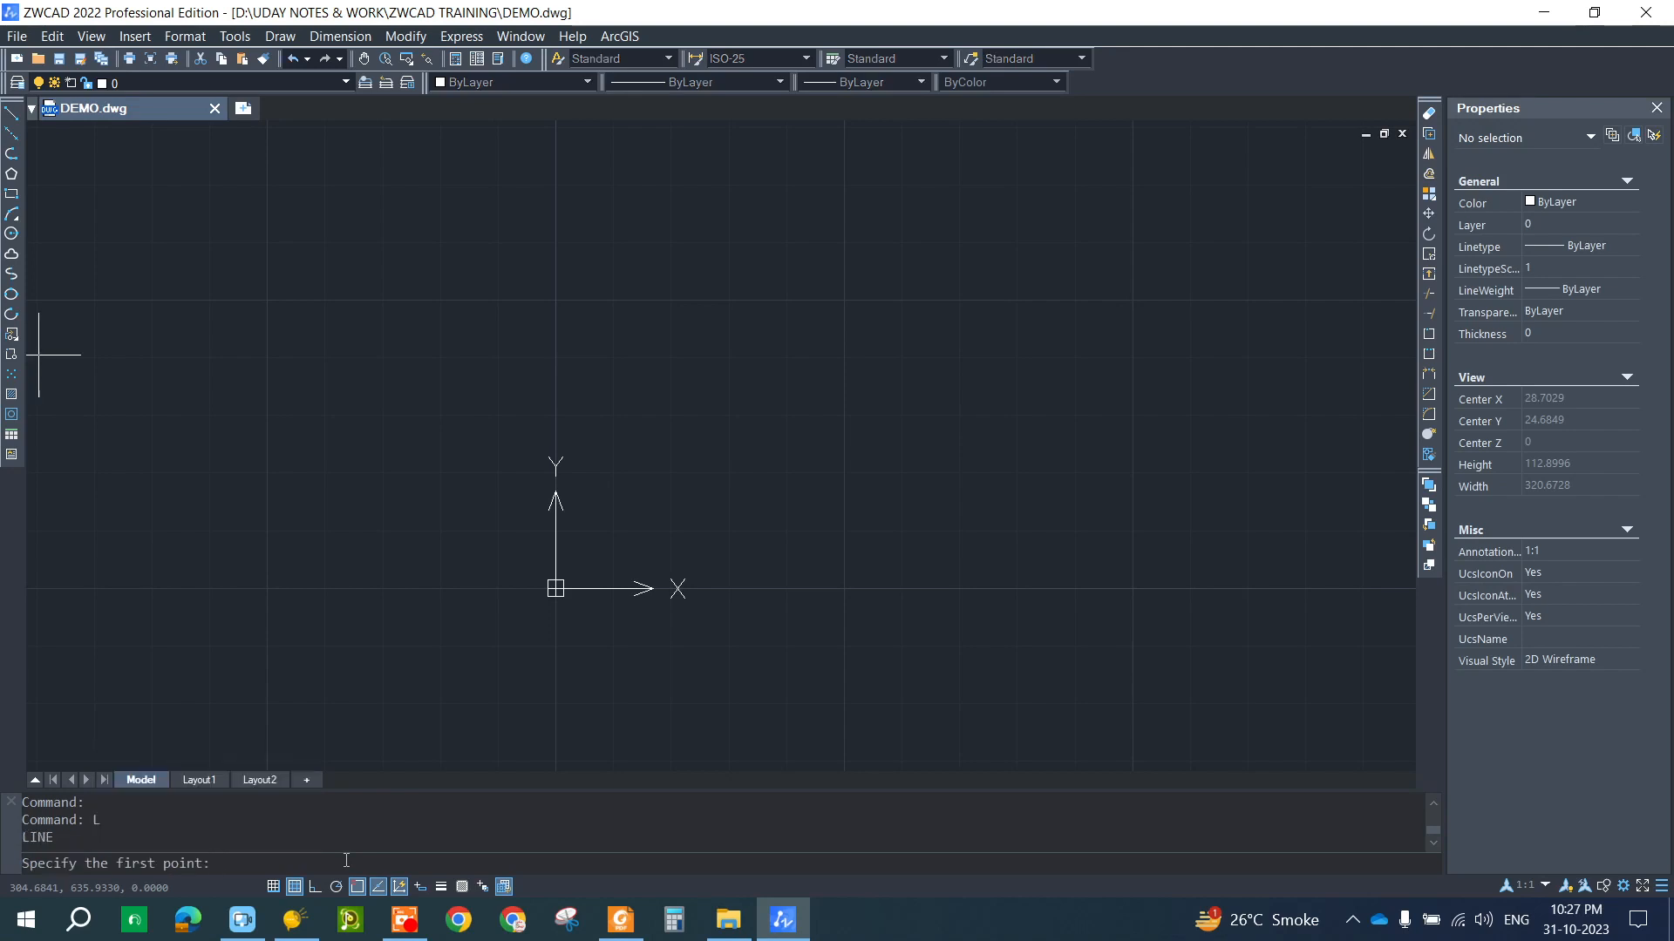
text(0)
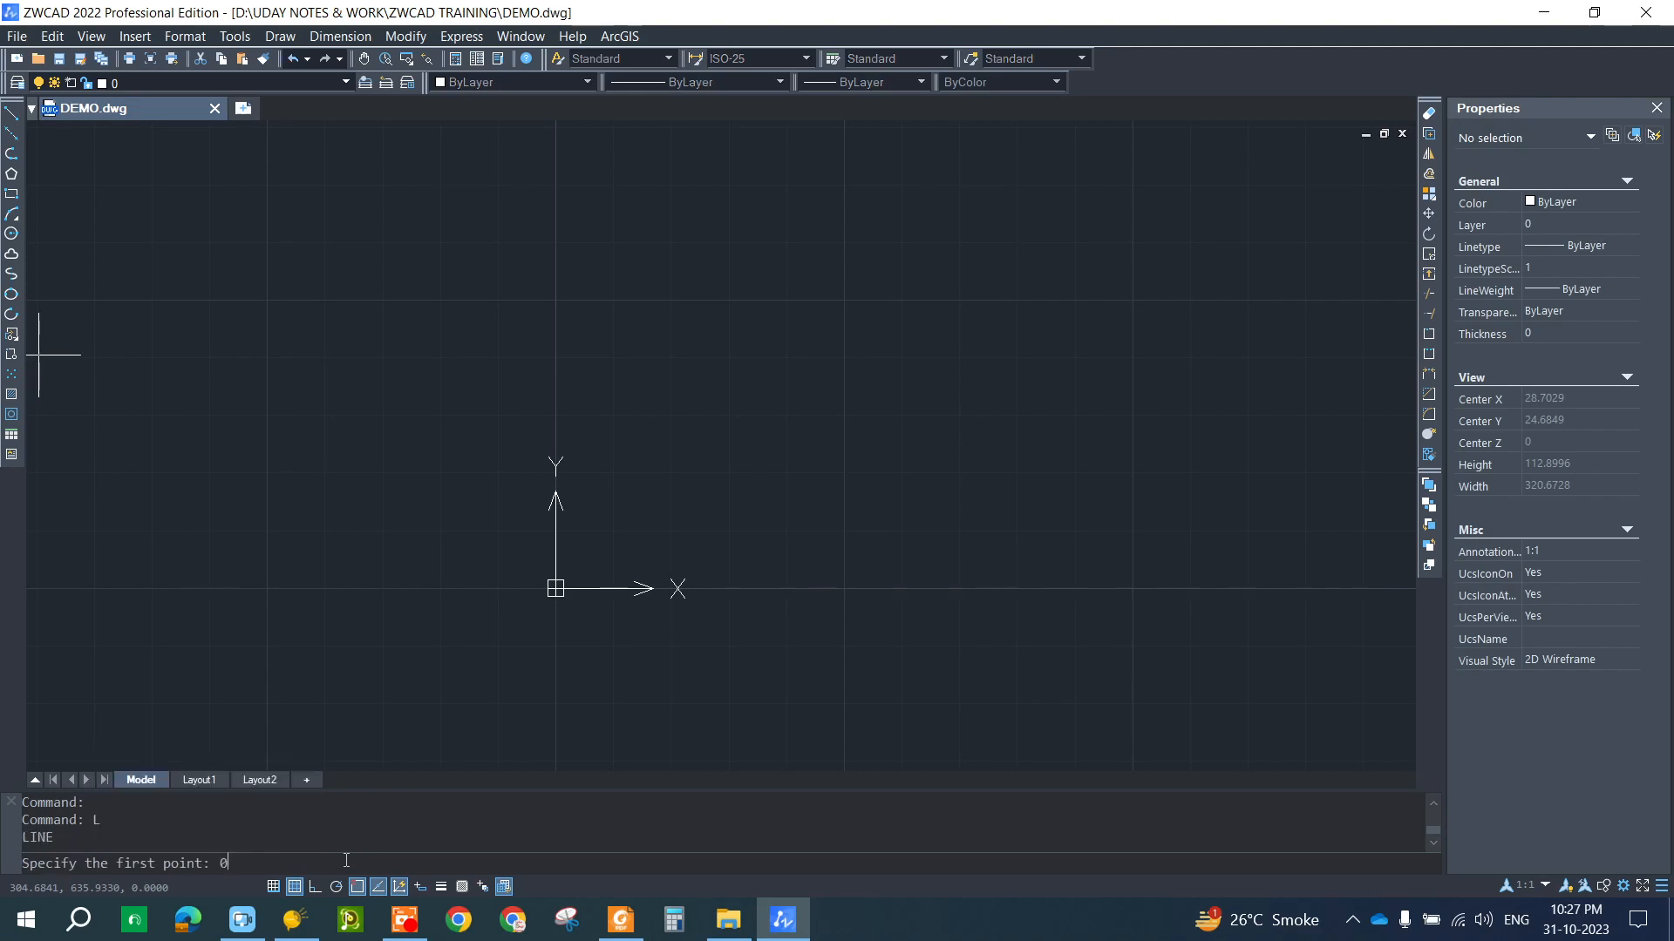
text(,0)
key(Return)
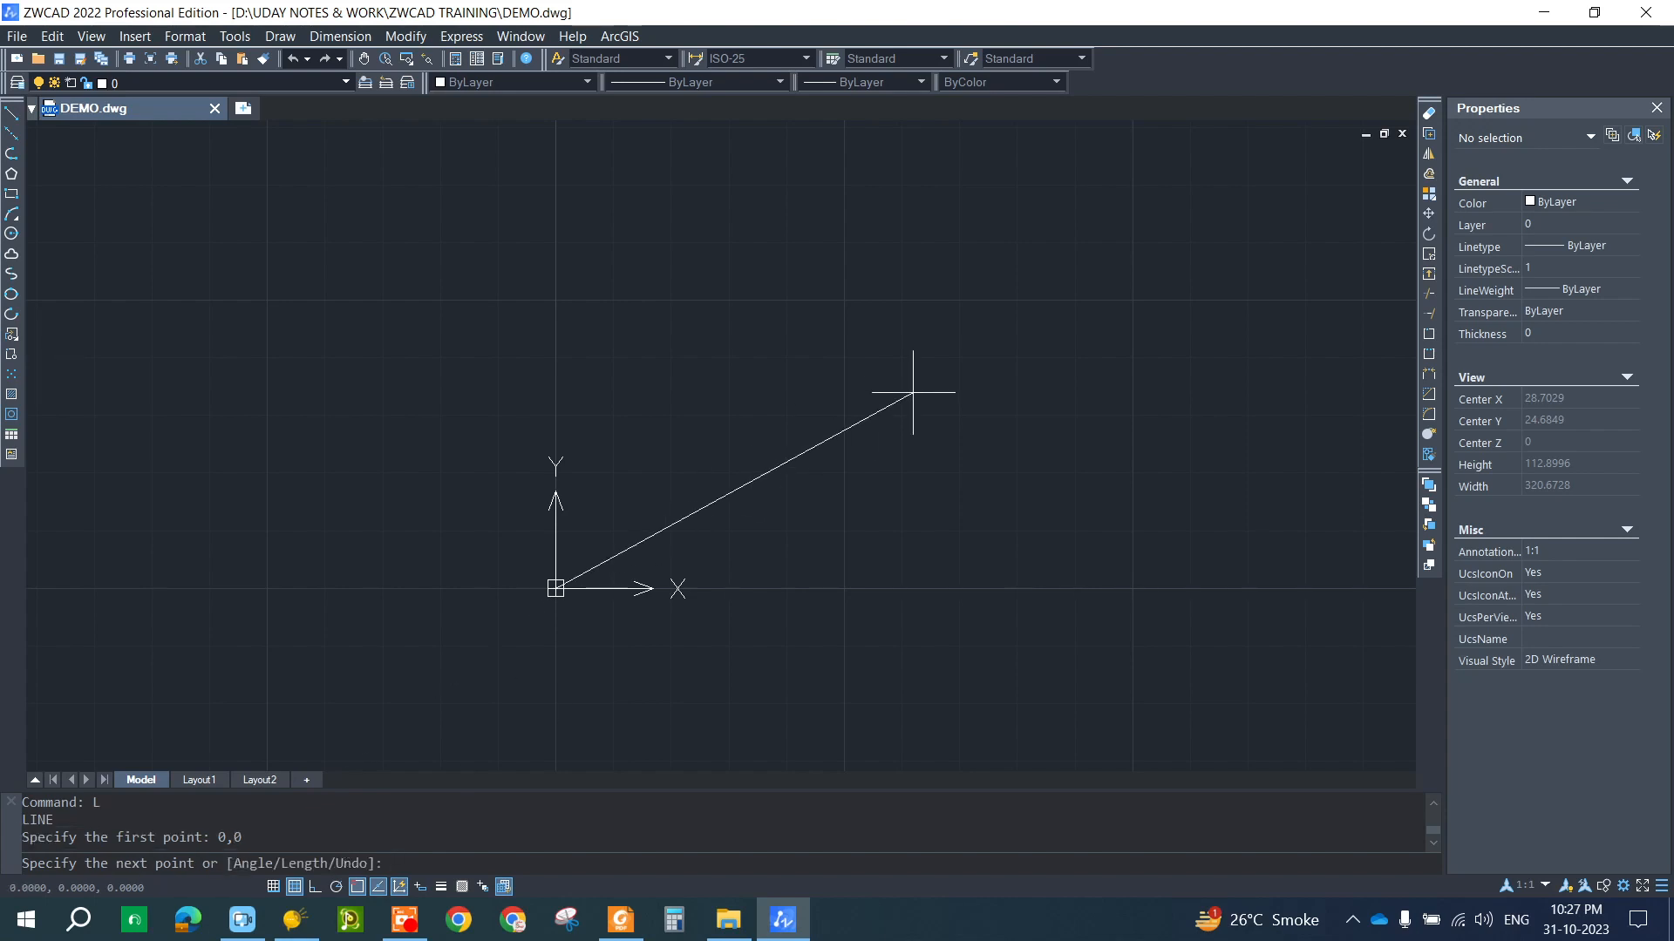
text(50)
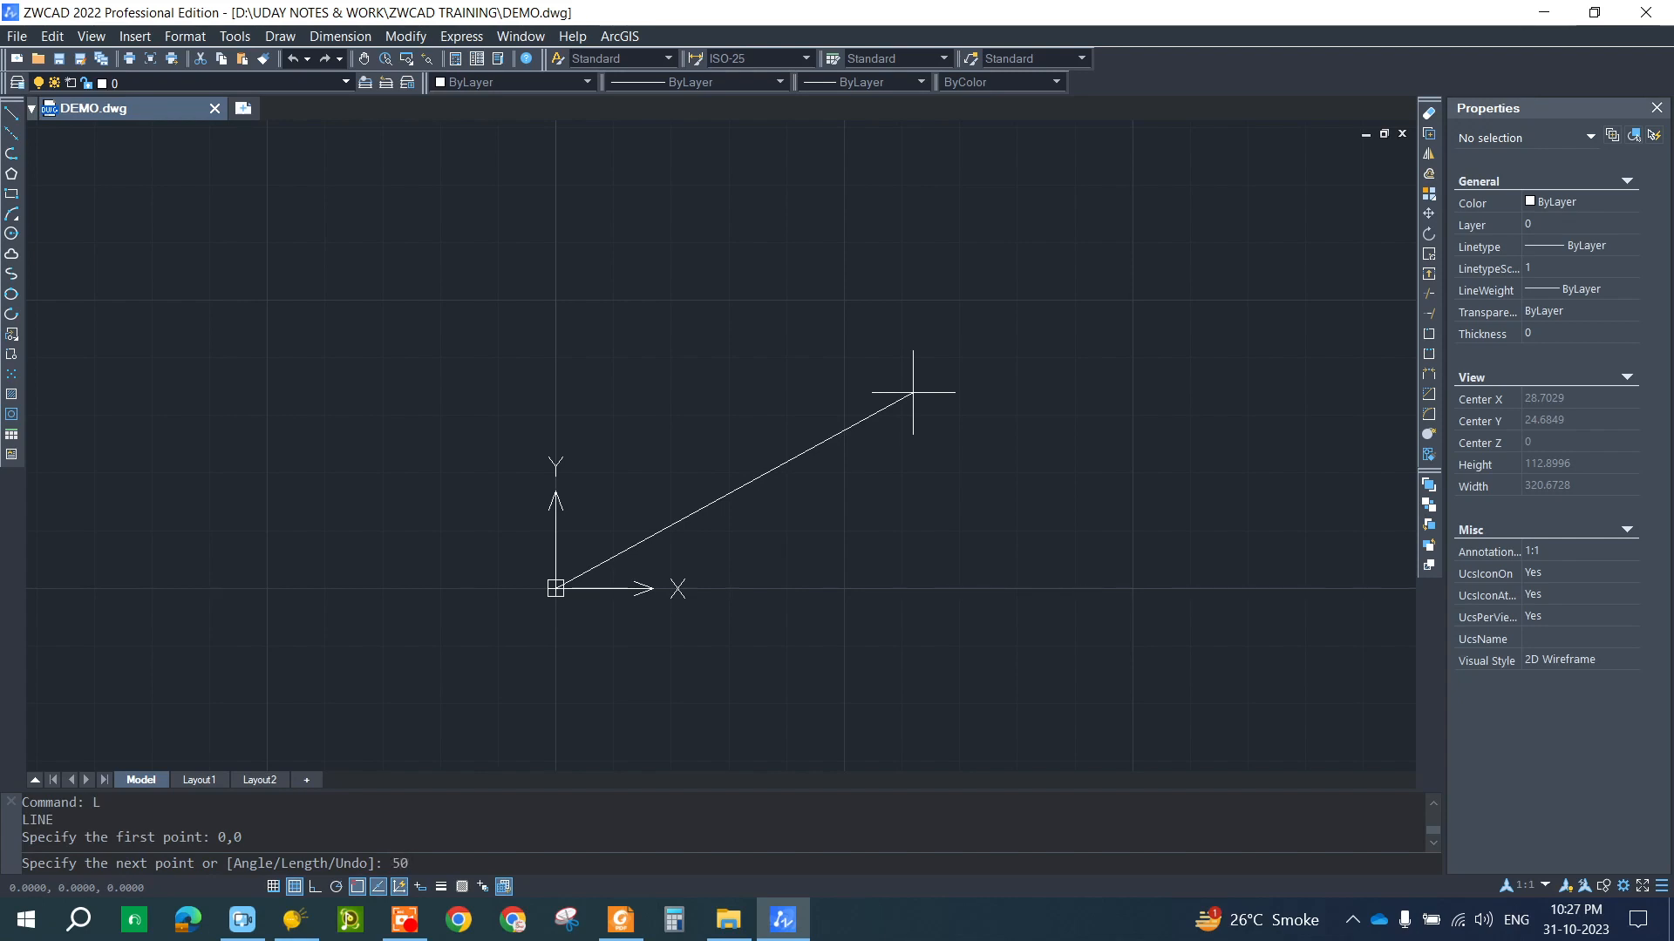
text(,0)
key(Return)
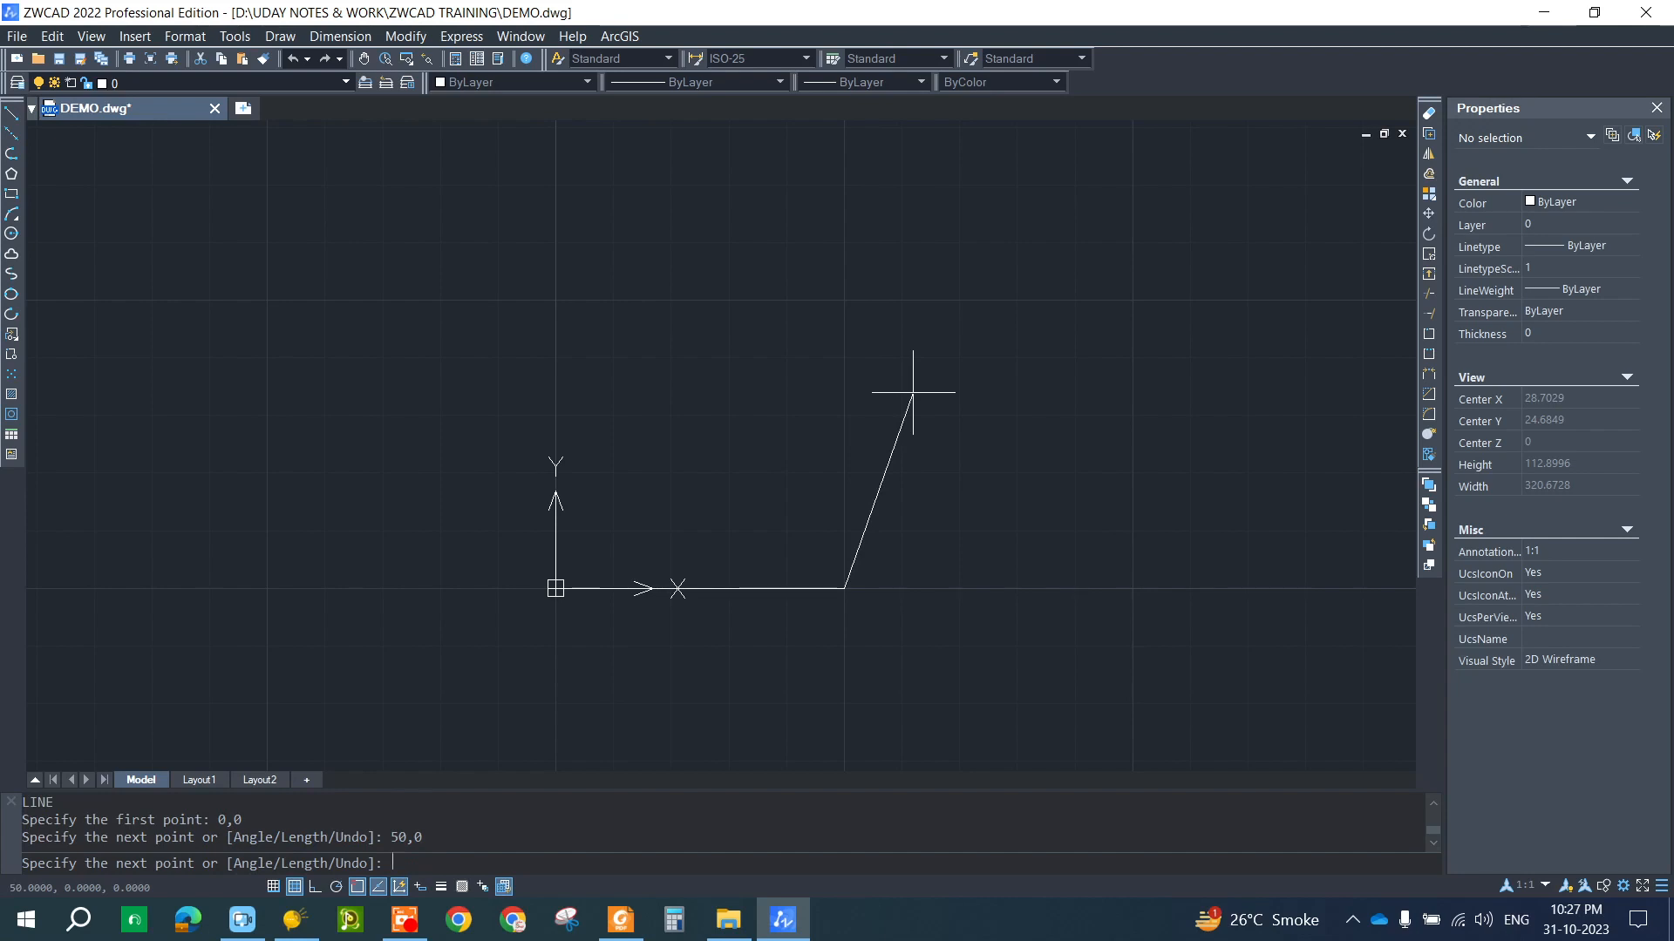
- Continue the I-section outline through absolute points 50,10 and 30,10, and up the web to 30,60
text(50,10)
key(Return)
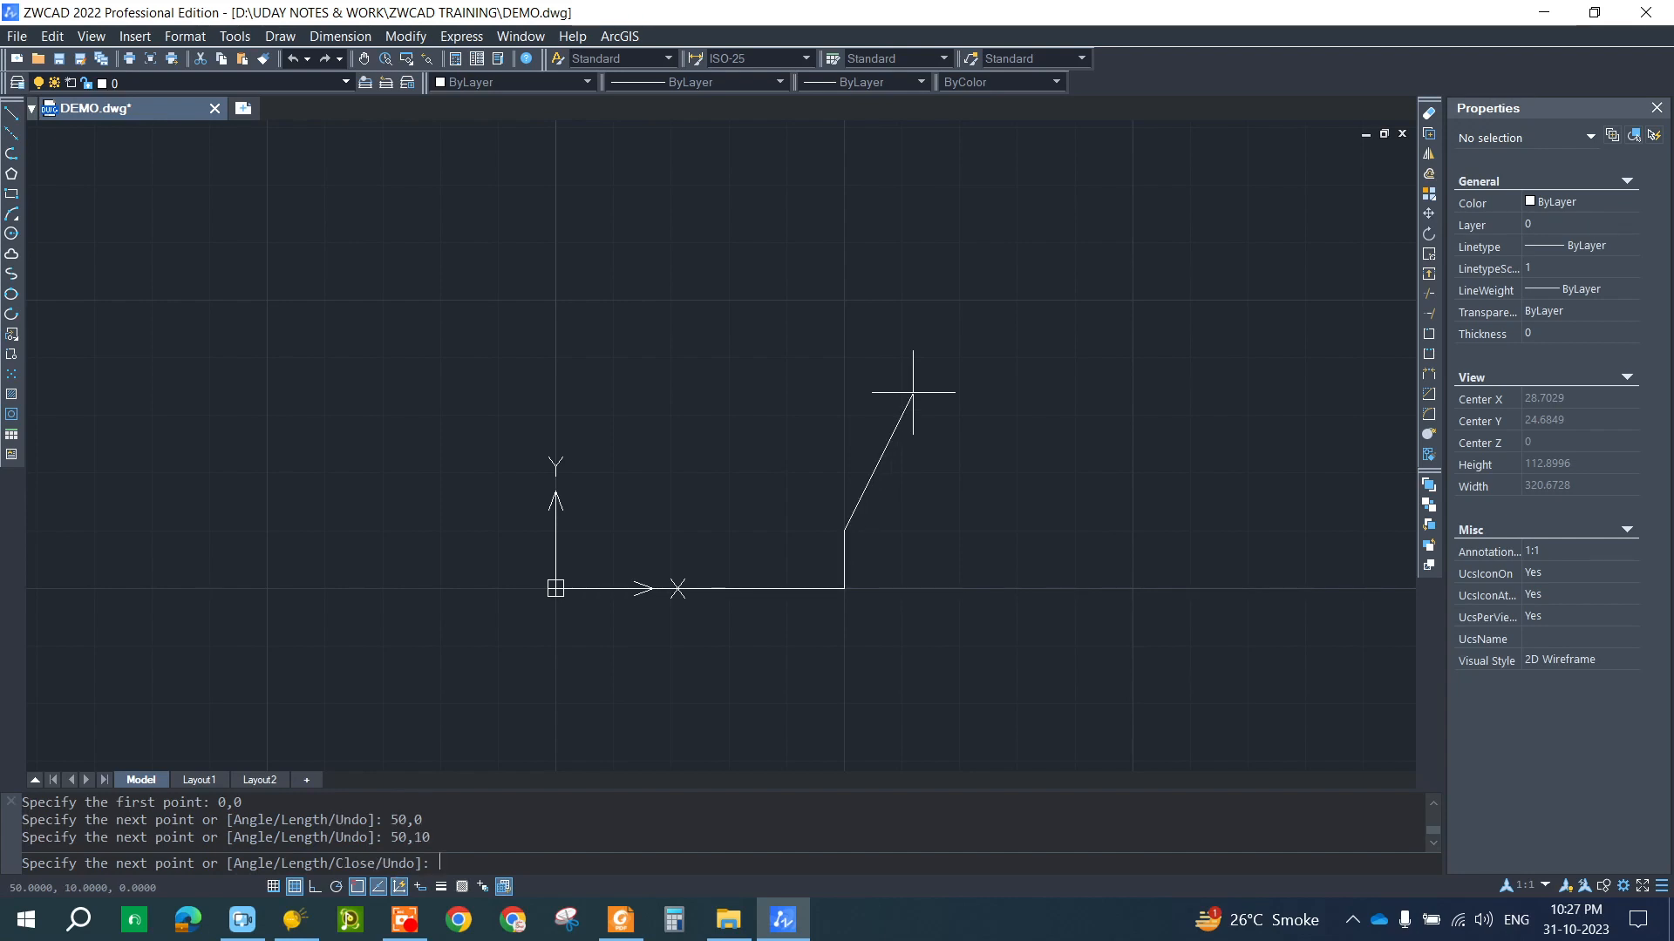
text(30,10)
key(Return)
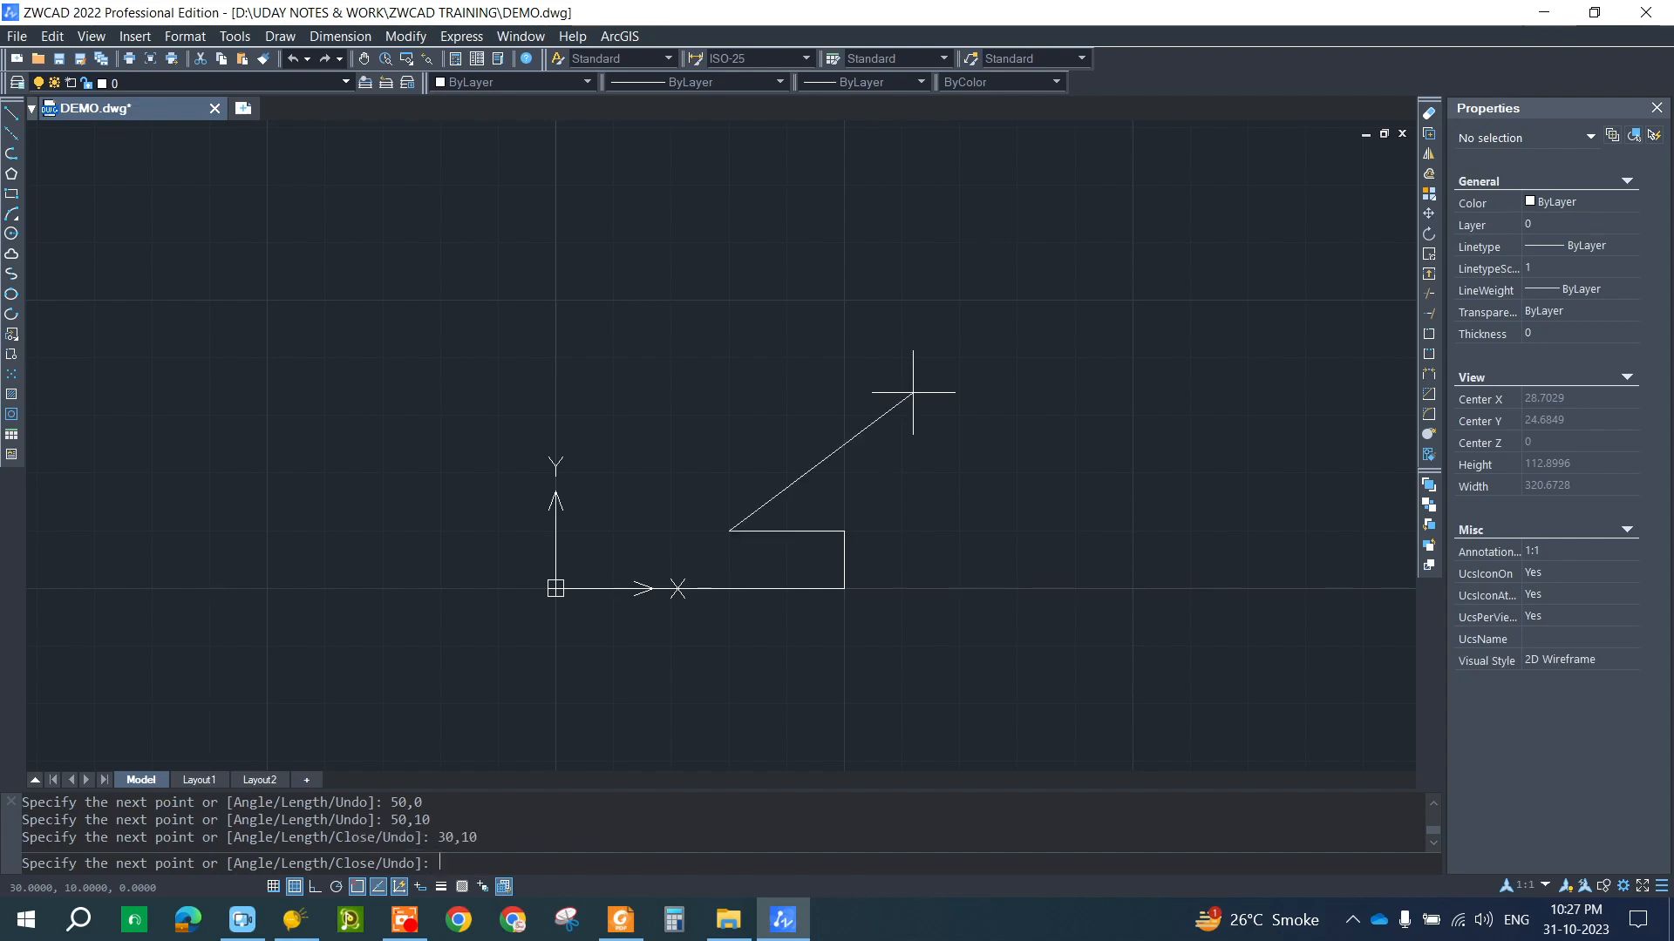
text(30,60)
key(Return)
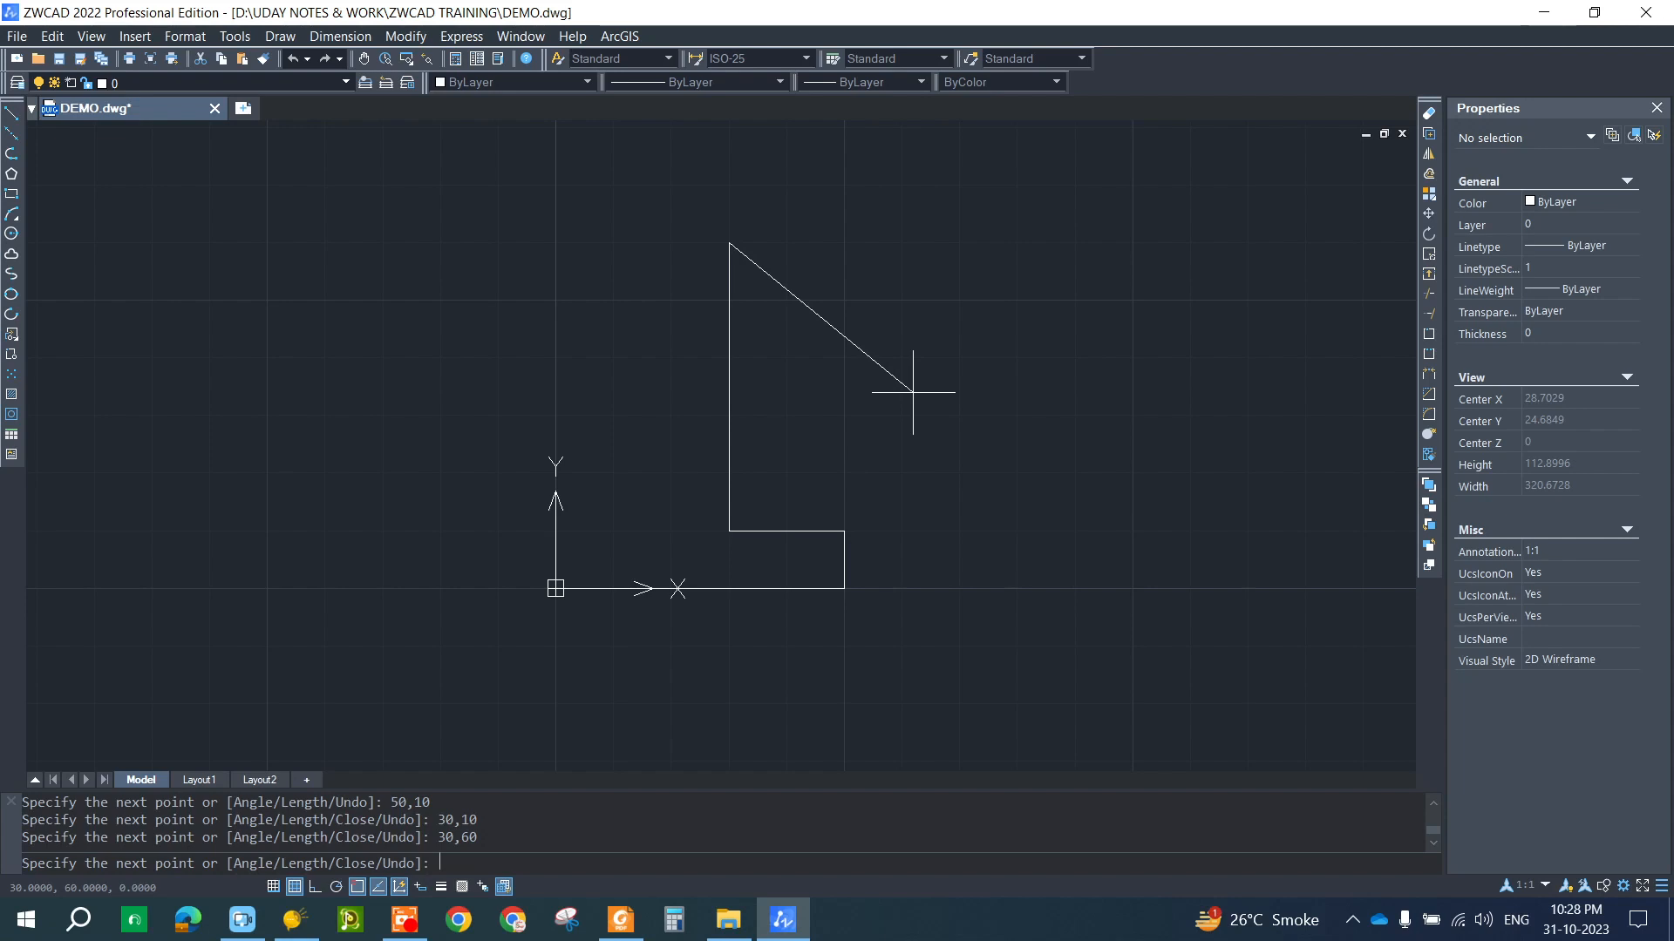
- Draw the upper flange's outline through absolute points 50,60, 50,70 and 0,70
text(50,60,)
key(BackSpace)
key(Return)
text(50,70)
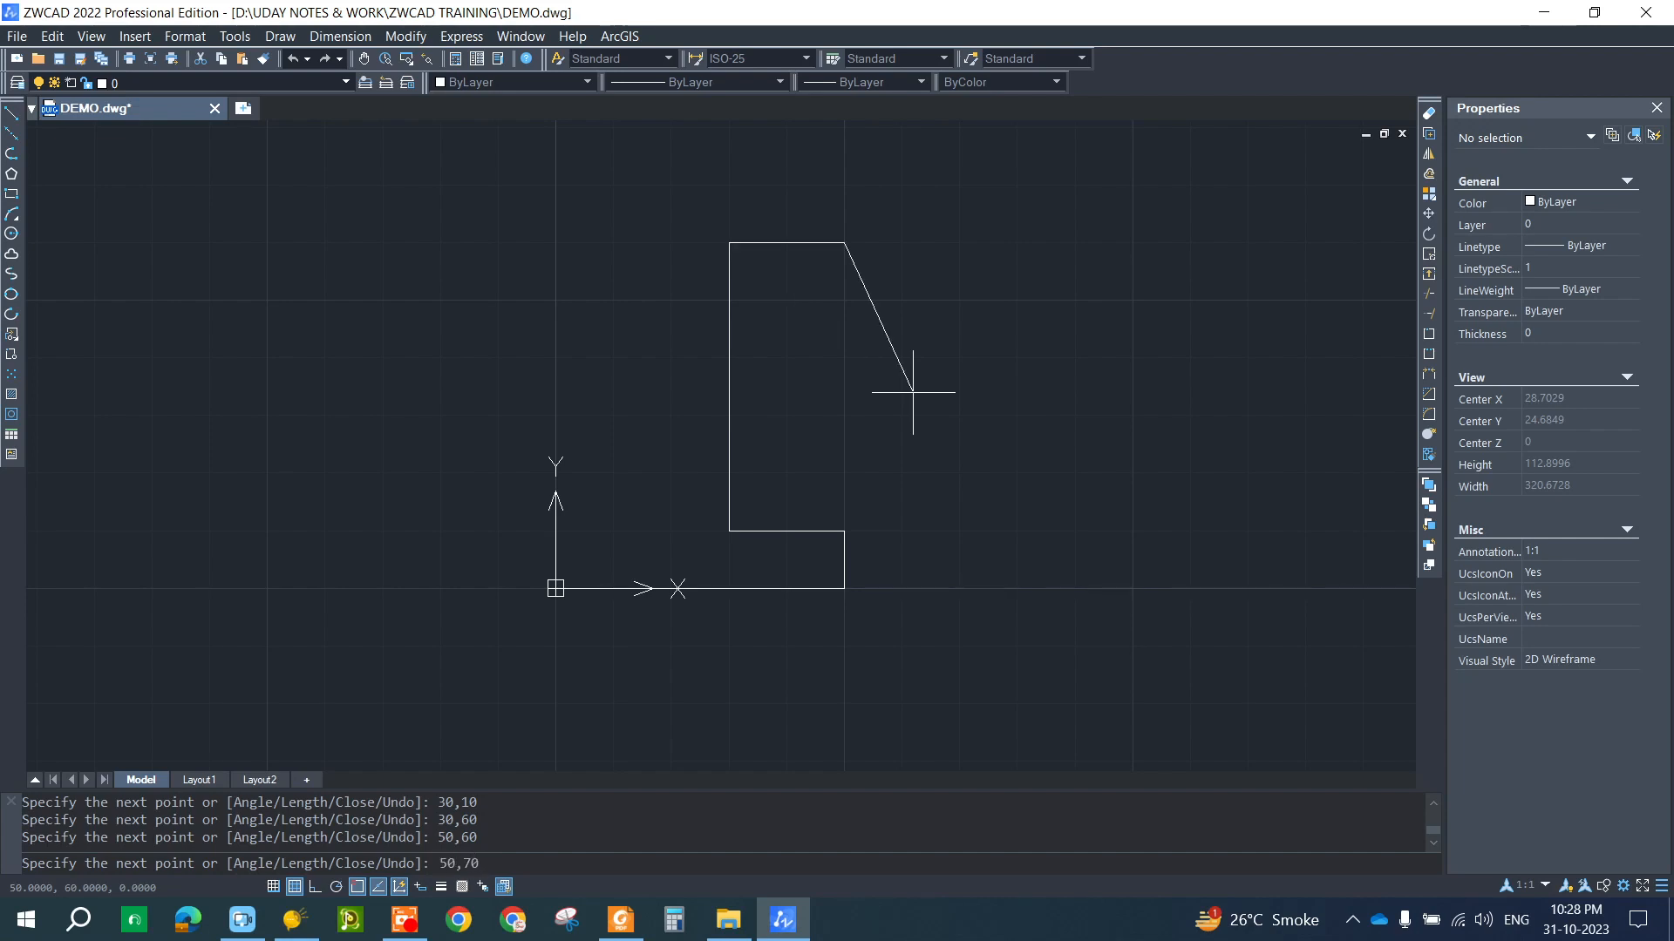
key(Return)
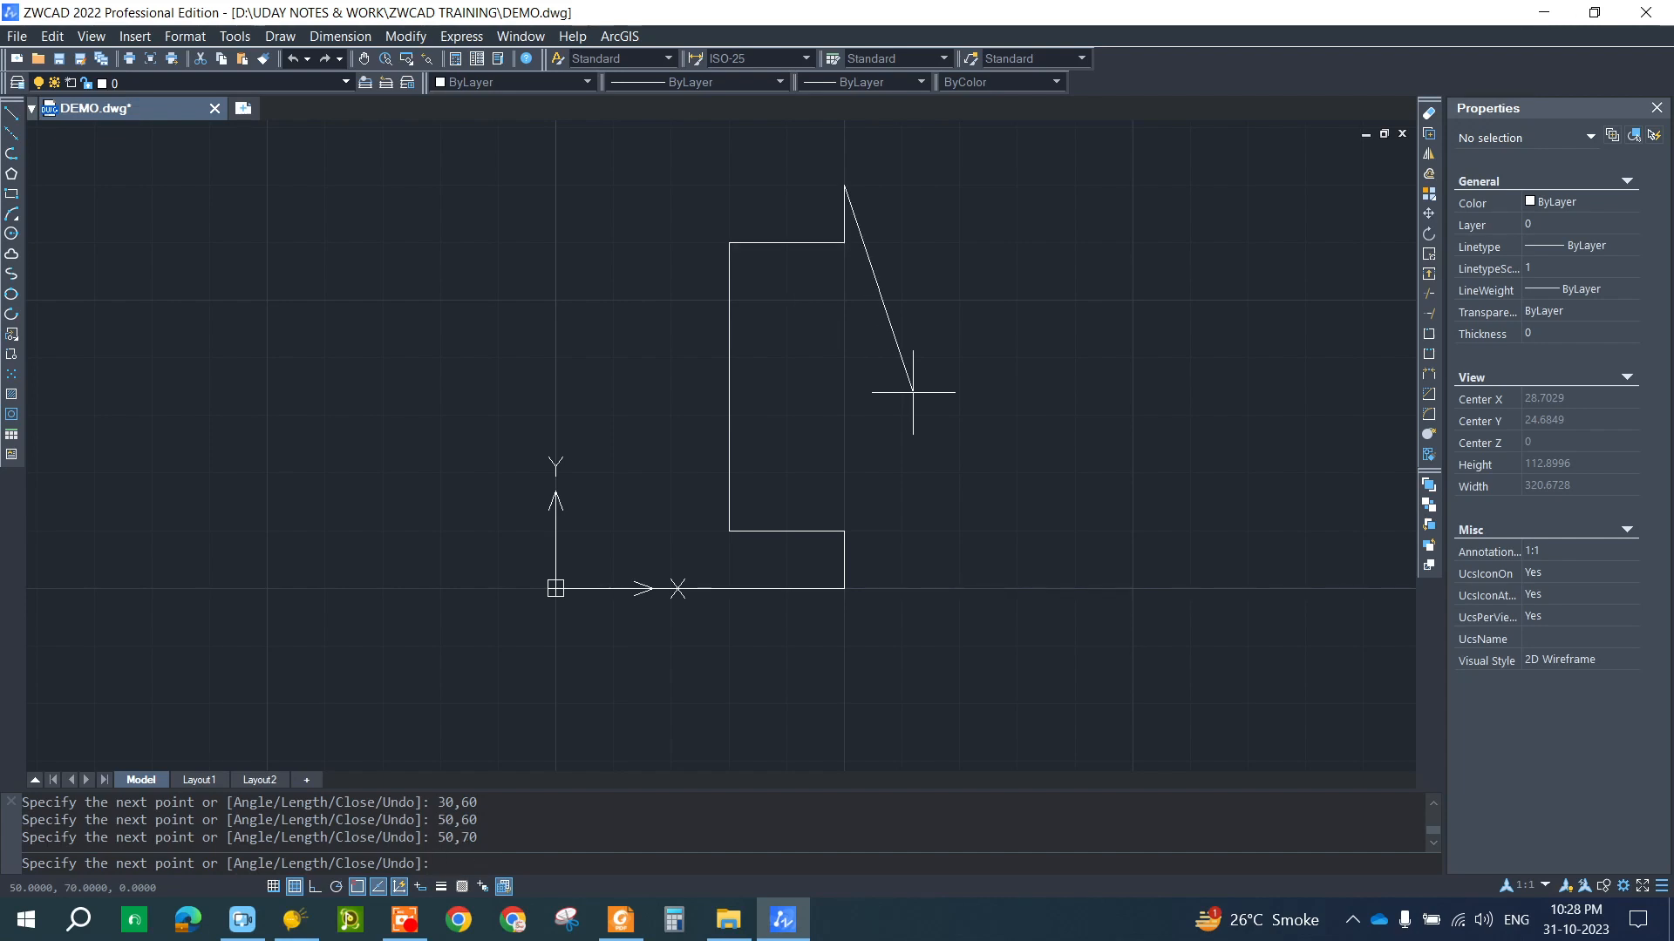
text(0,70)
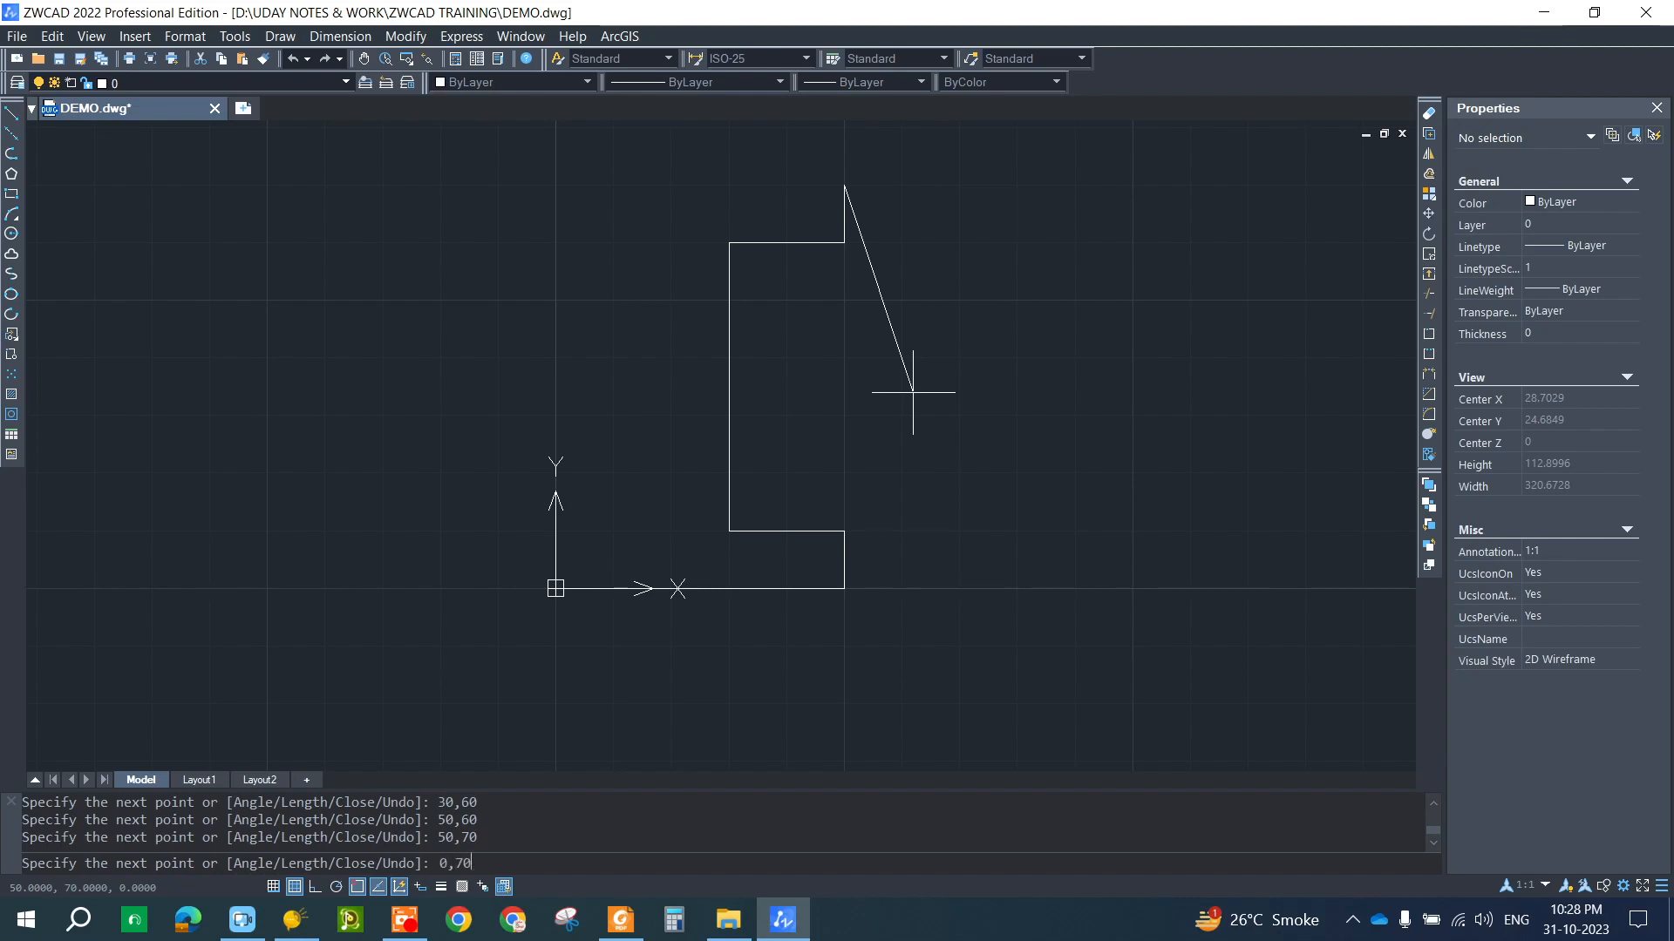
key(Return)
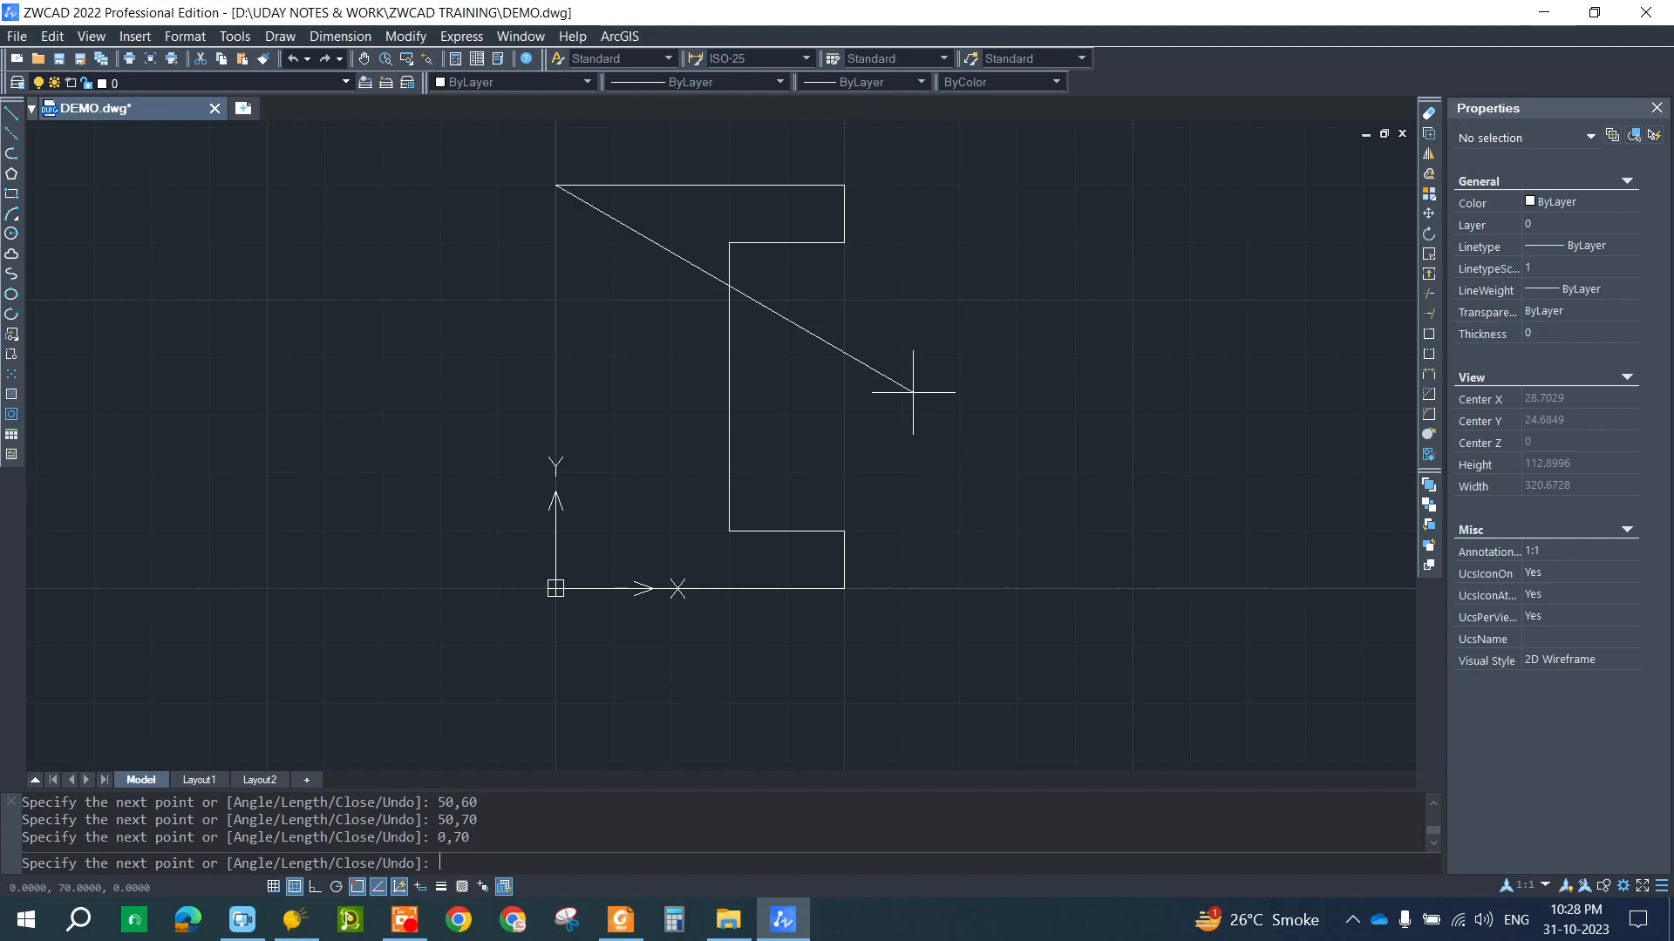
- Continue the outline through absolute points 0,60 and 20,60, and down the web's other side to 20,10
text(0,60)
key(Return)
text(20,60)
key(Return)
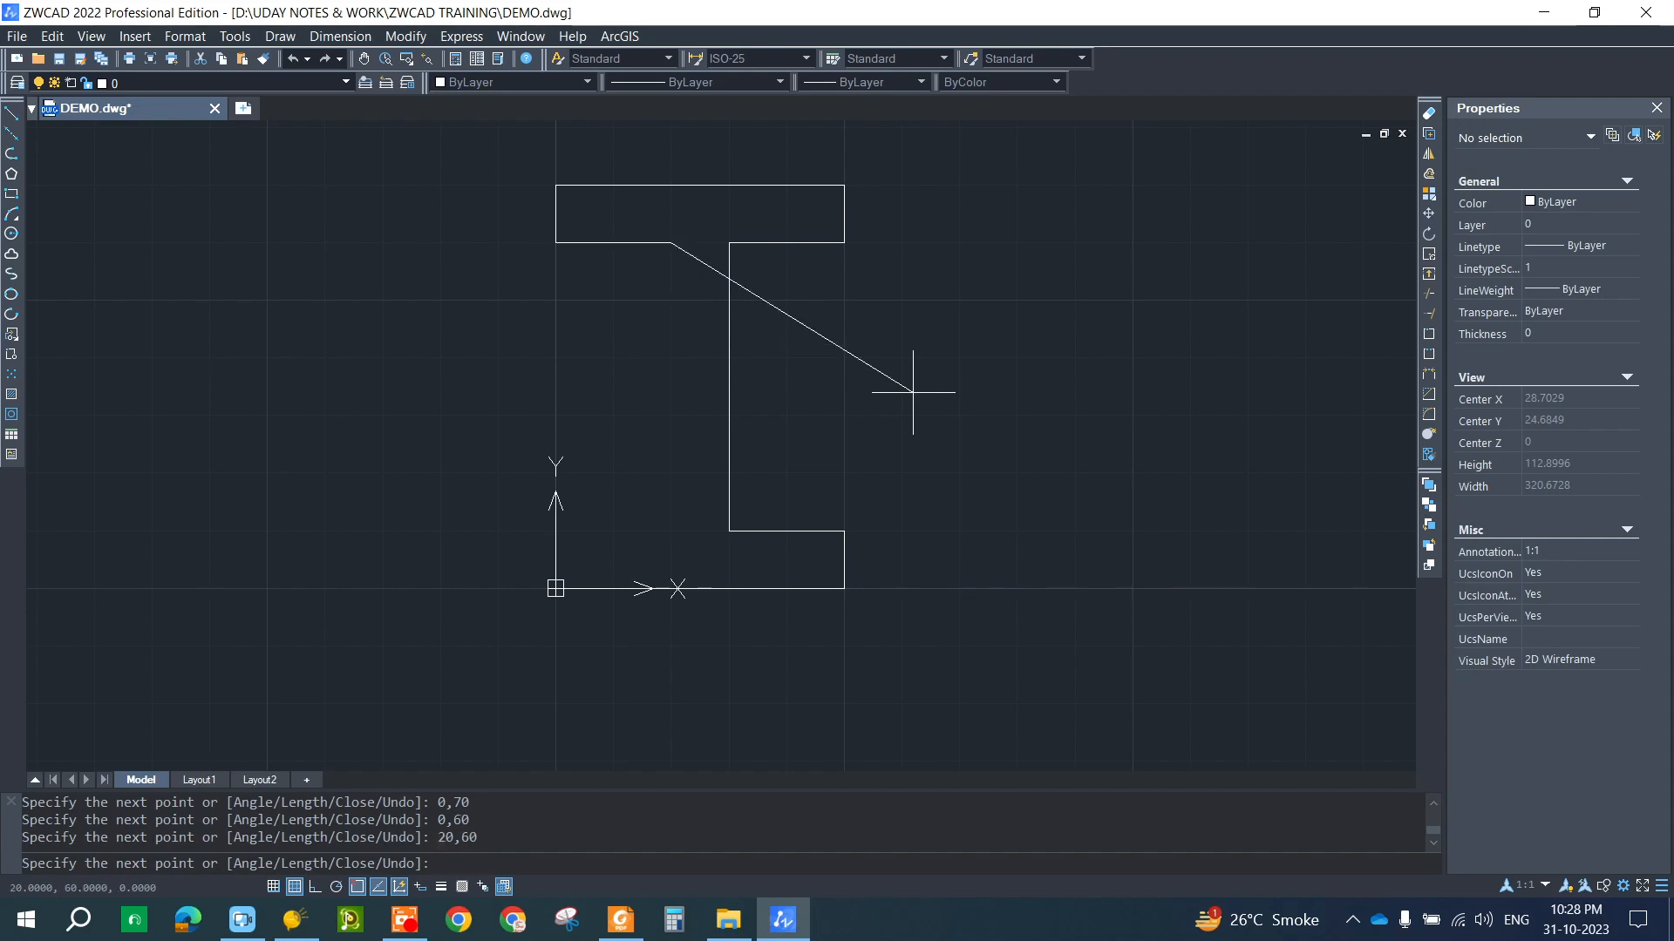
text(20,10)
key(Return)
- Finish the I-section with absolute points 0,10 and 0,0, and close the line sequence
text(0,10)
key(Return)
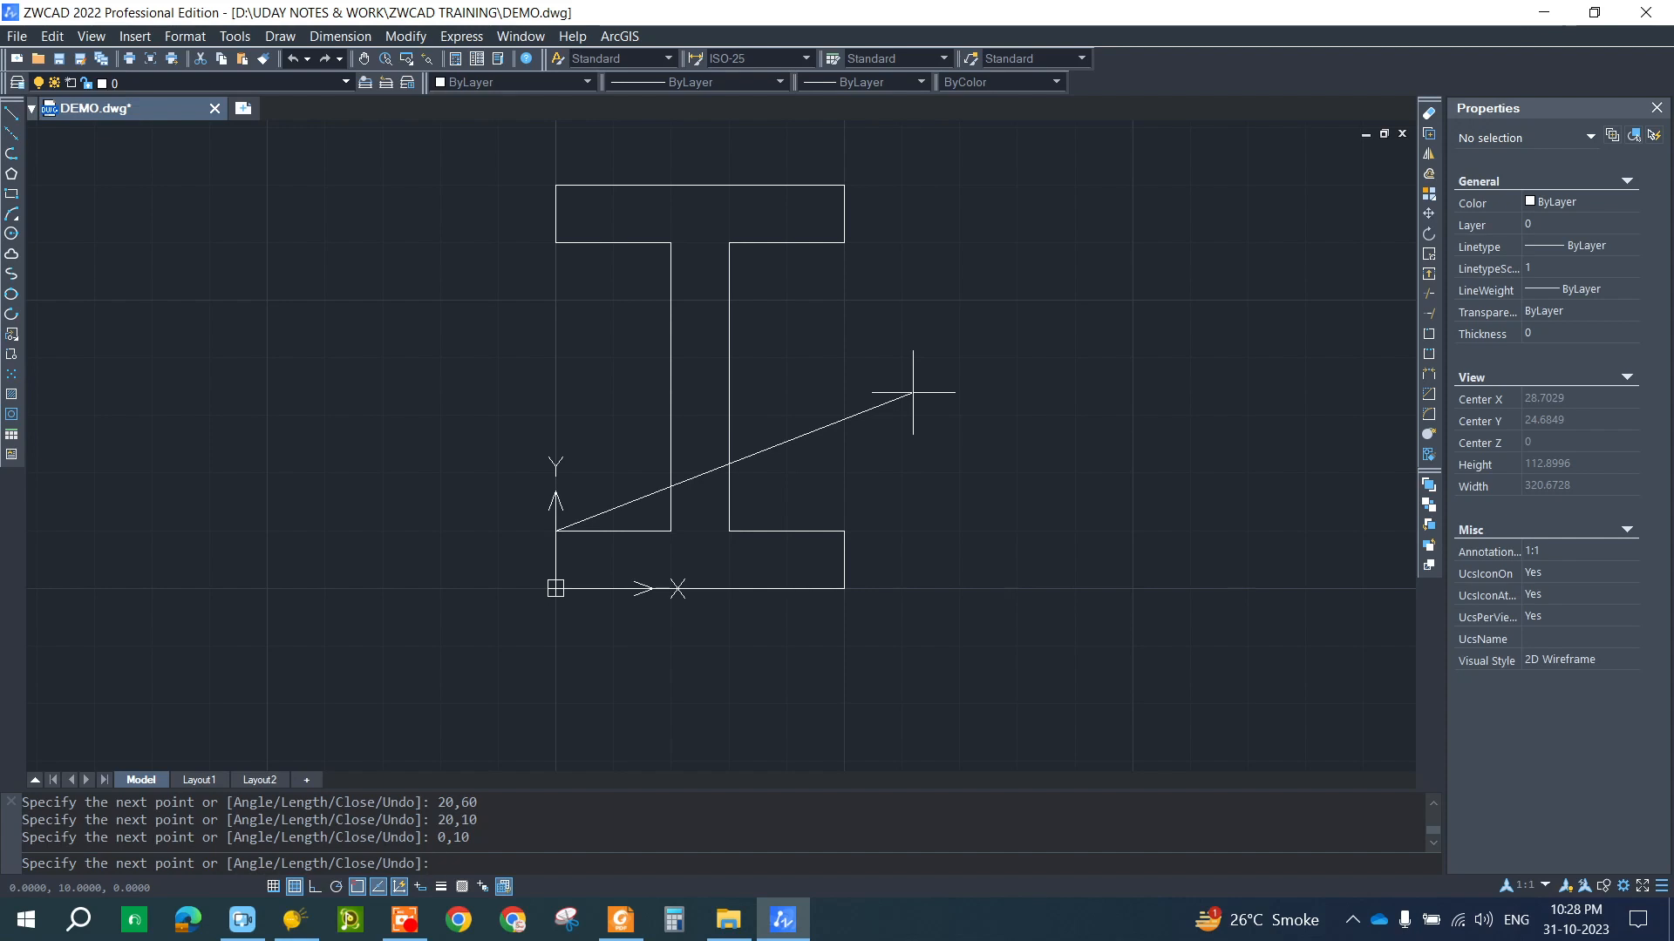
text(0,0)
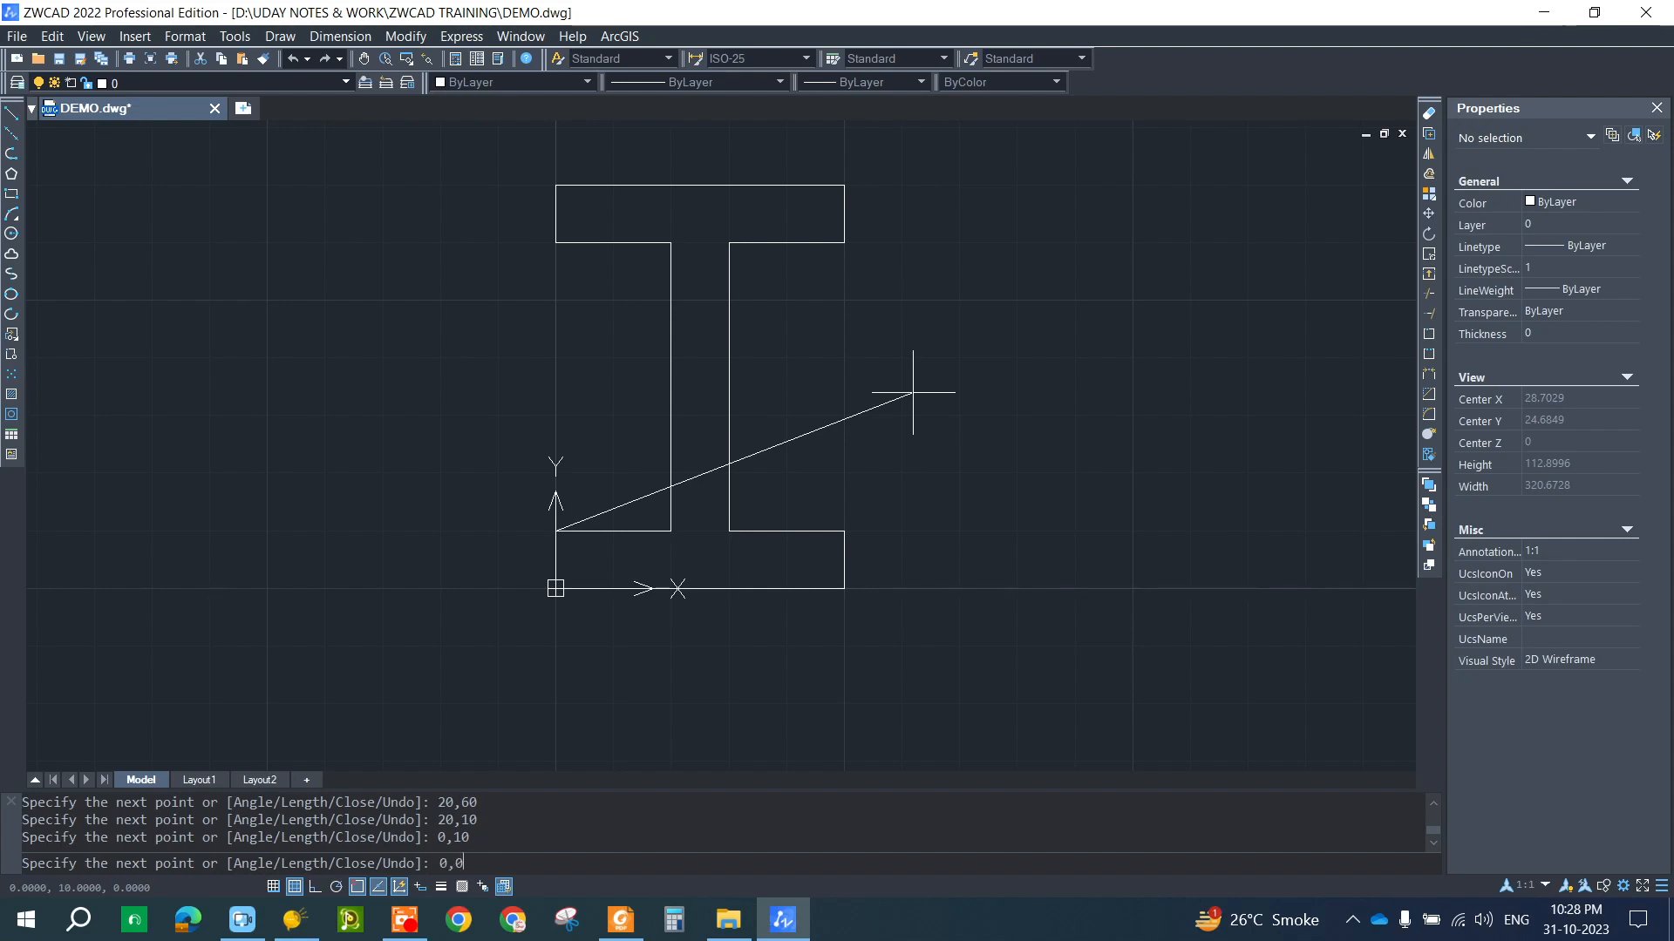
key(Return)
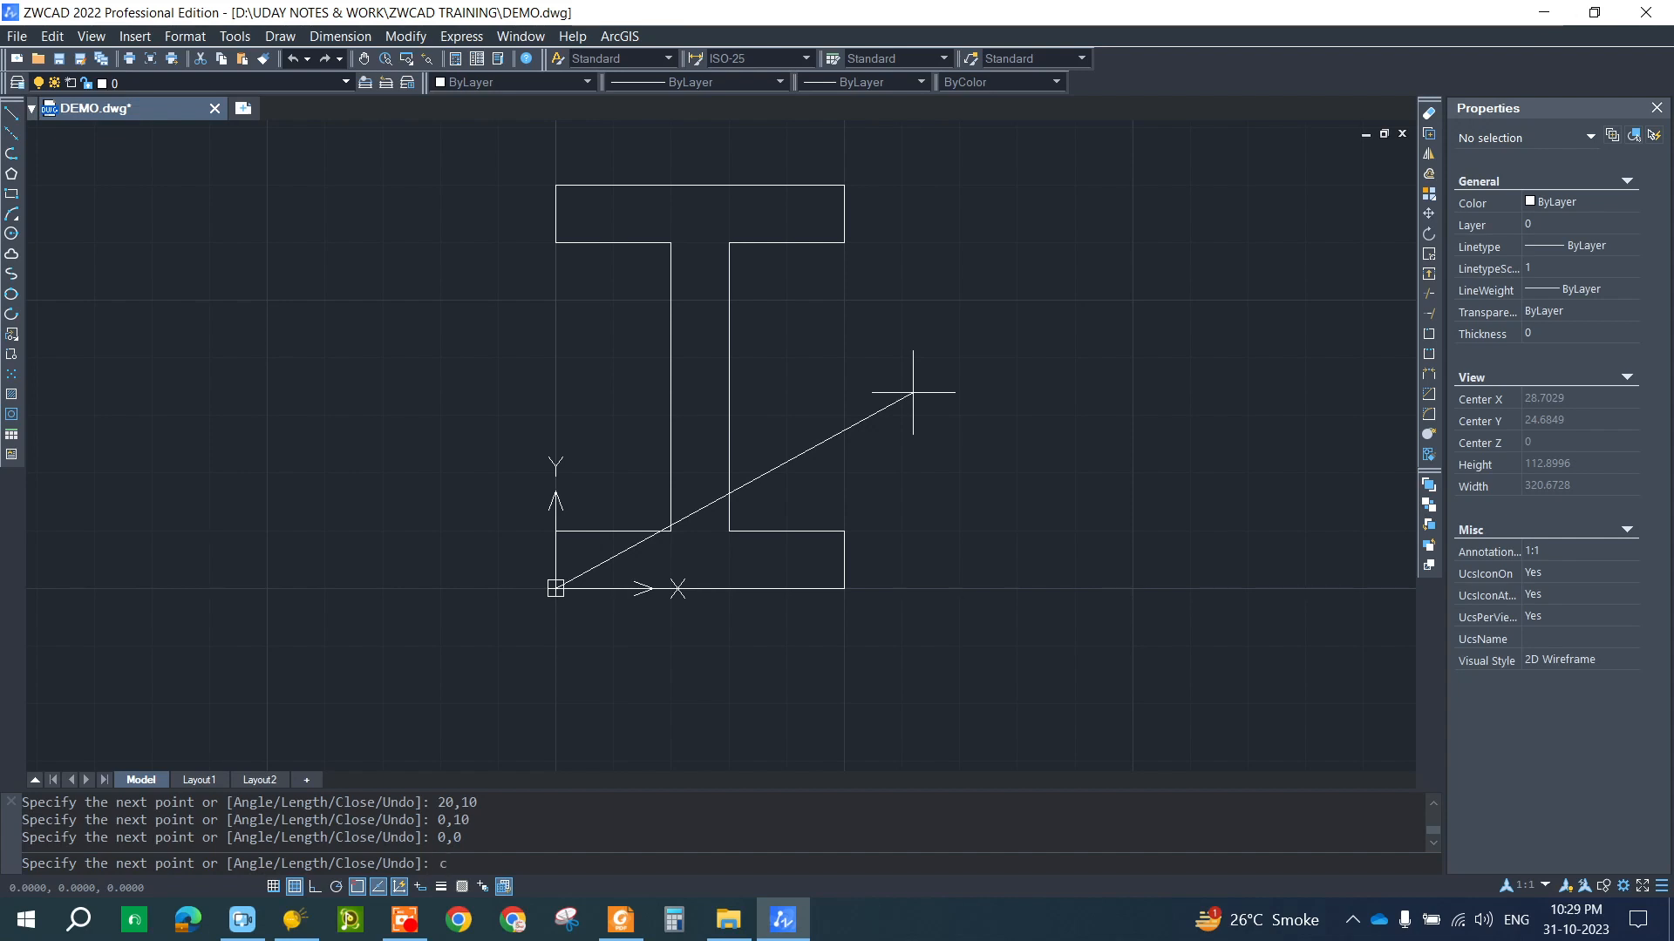
key(Return)
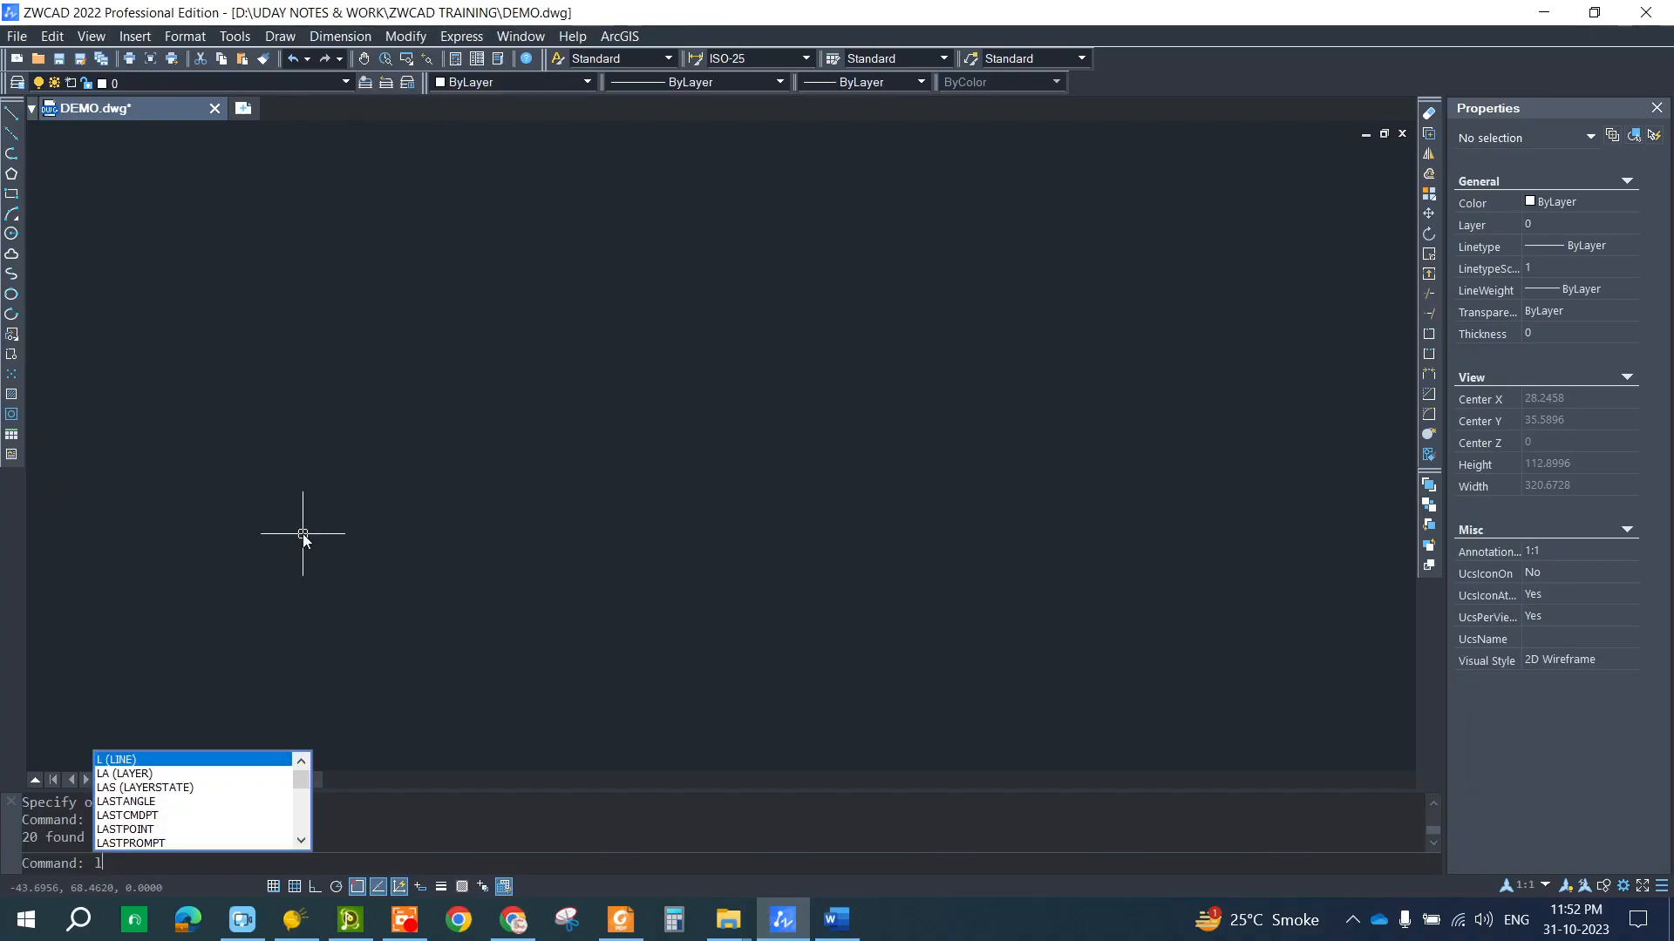
key(Return)
text(0,0)
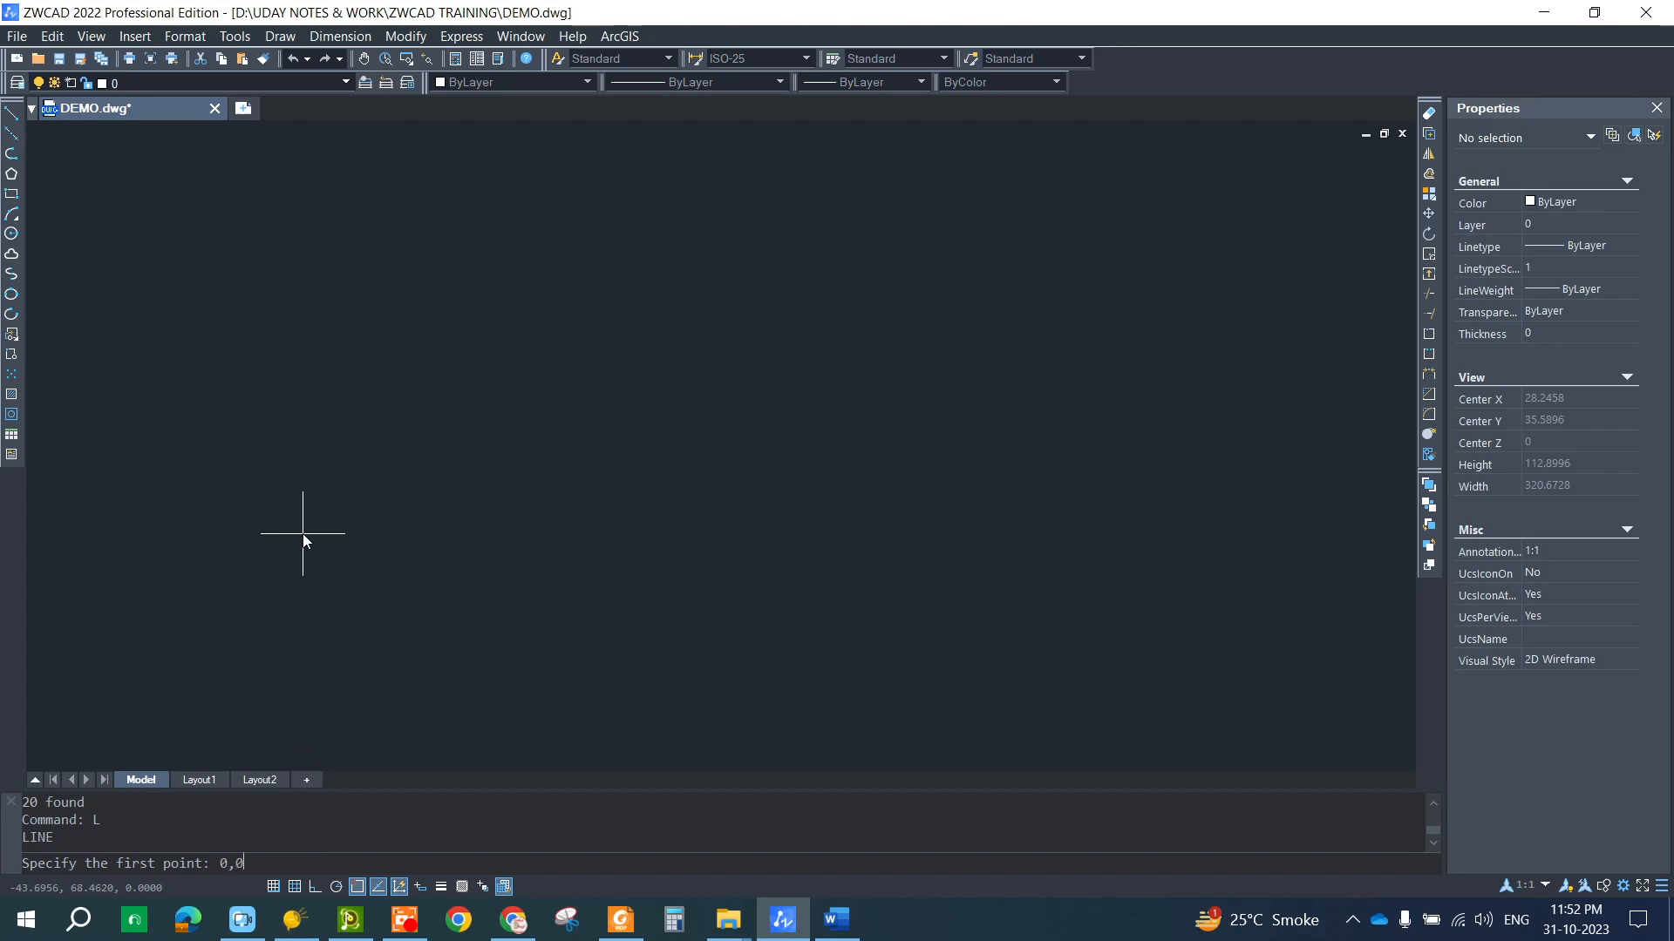
key(Return)
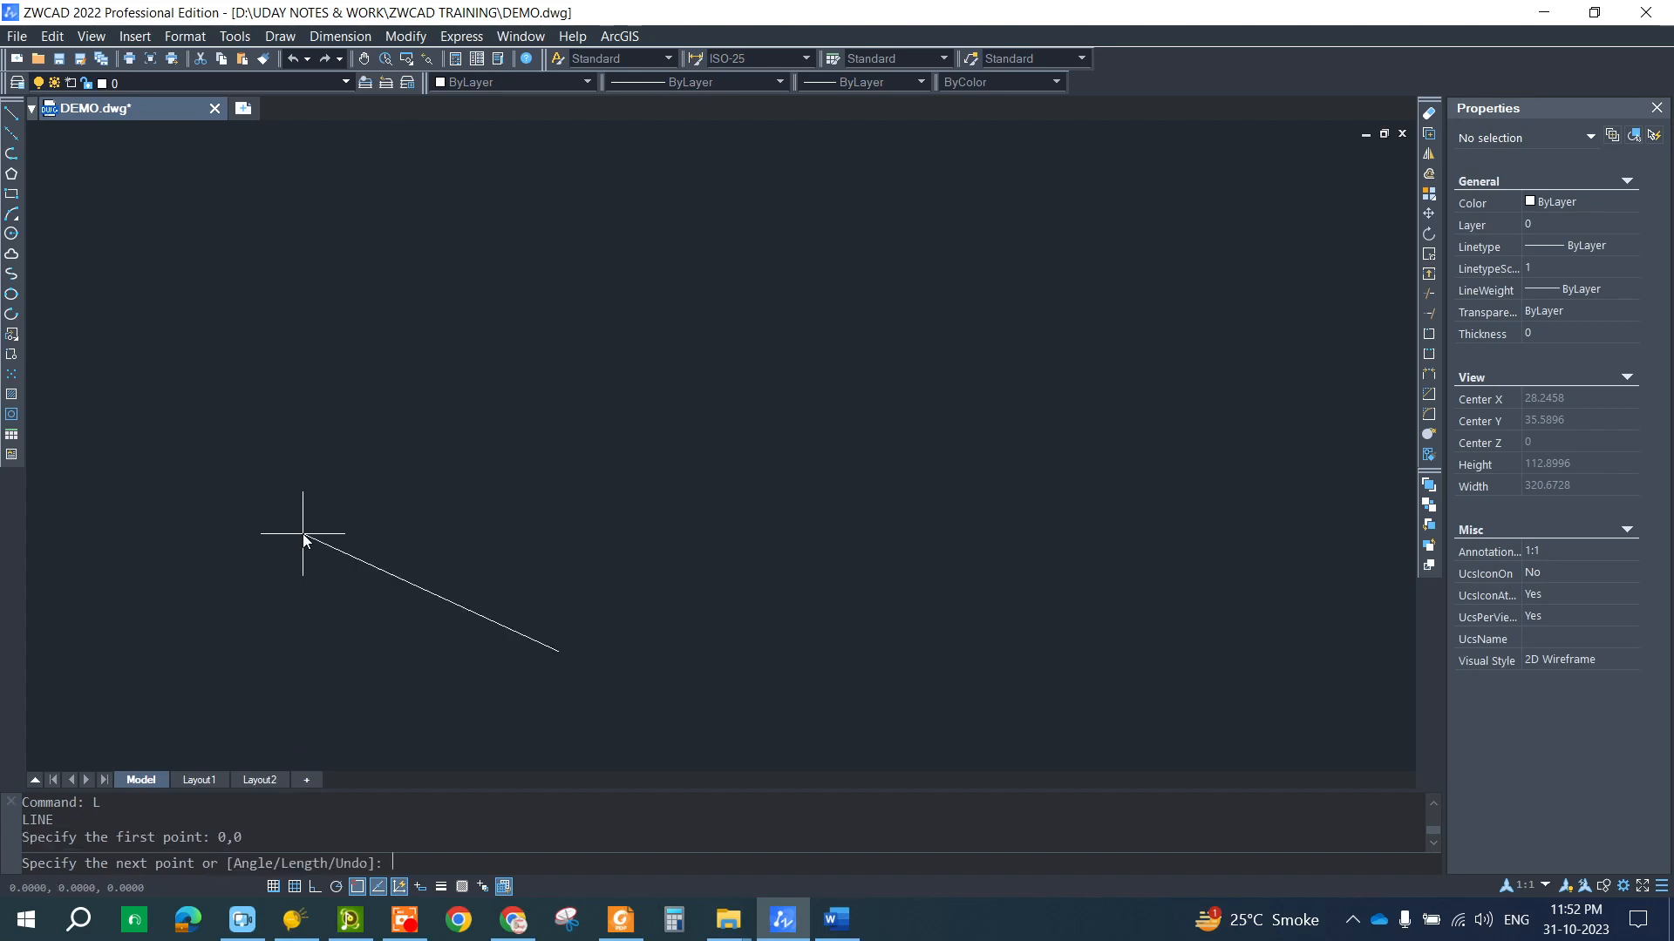
key(F8)
text(@50,0)
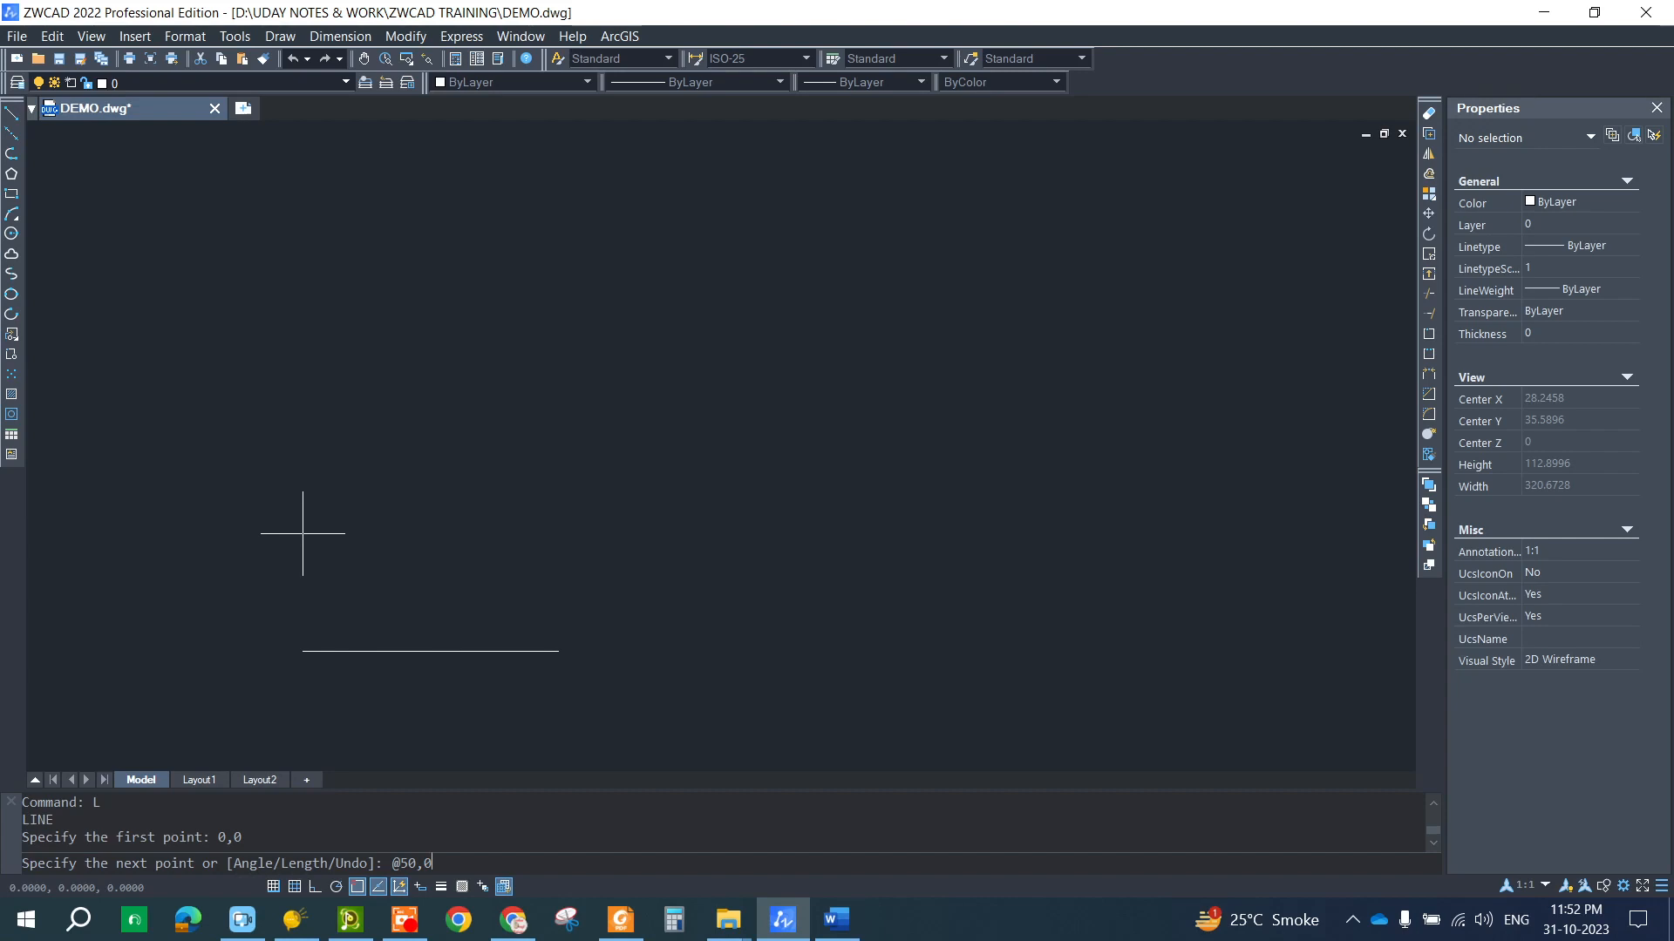
key(Return)
text(@0,50)
key(Return)
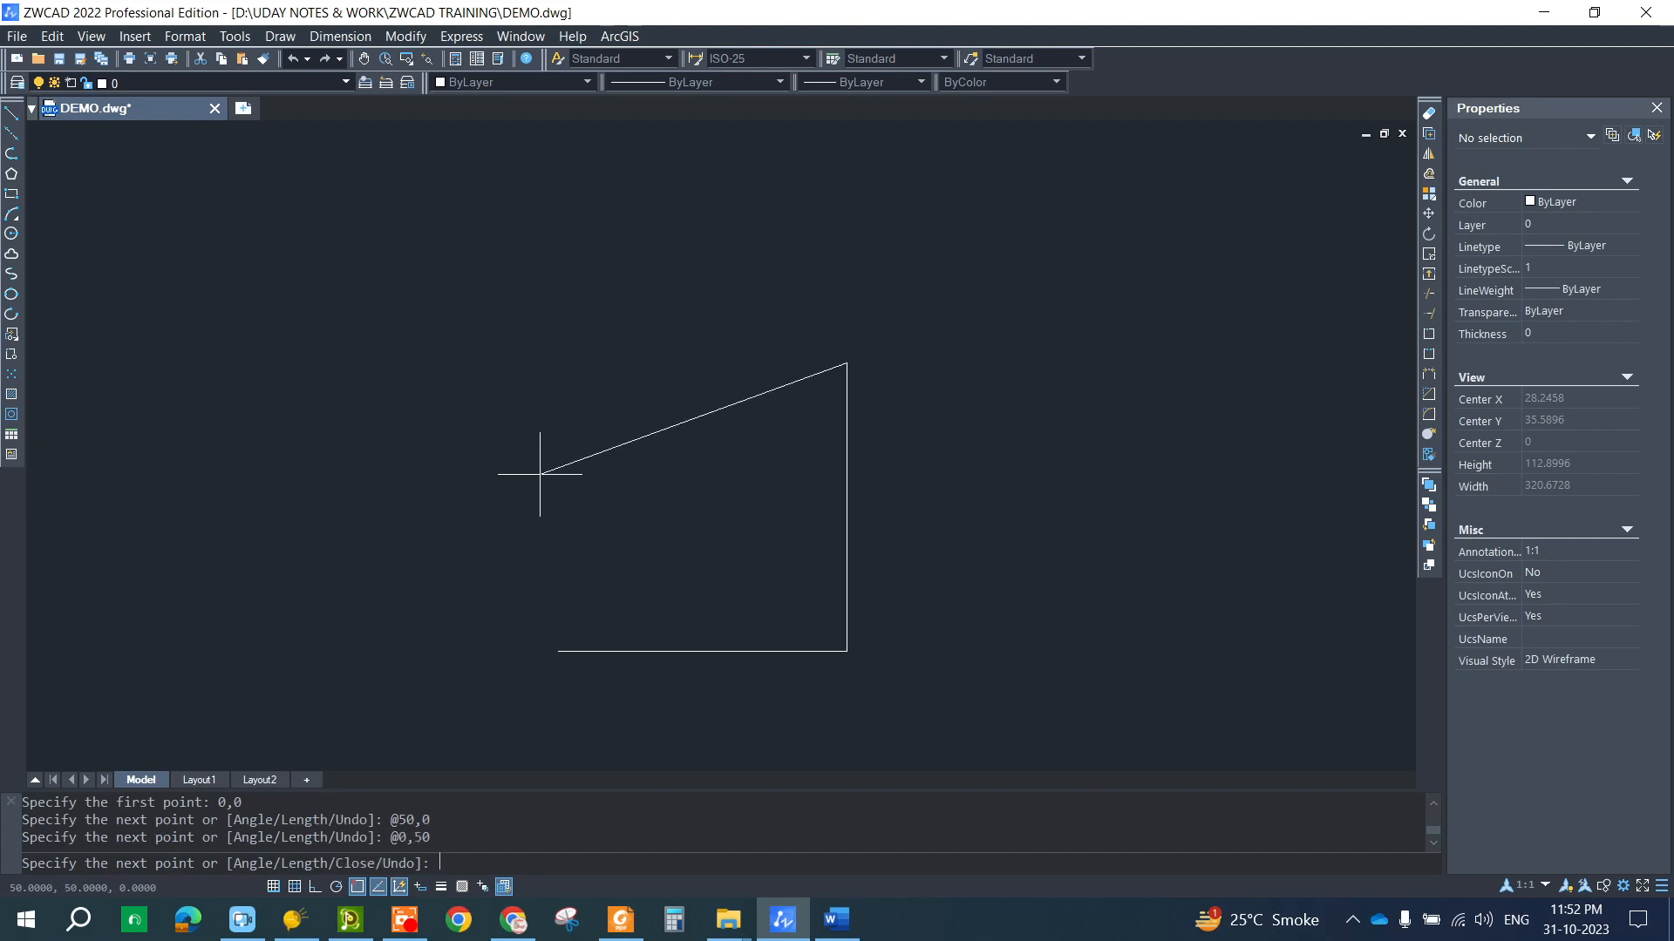
- Complete the square with relative points @-50,0 and @0,-50, and close the line sequence
key(F8)
text(@)
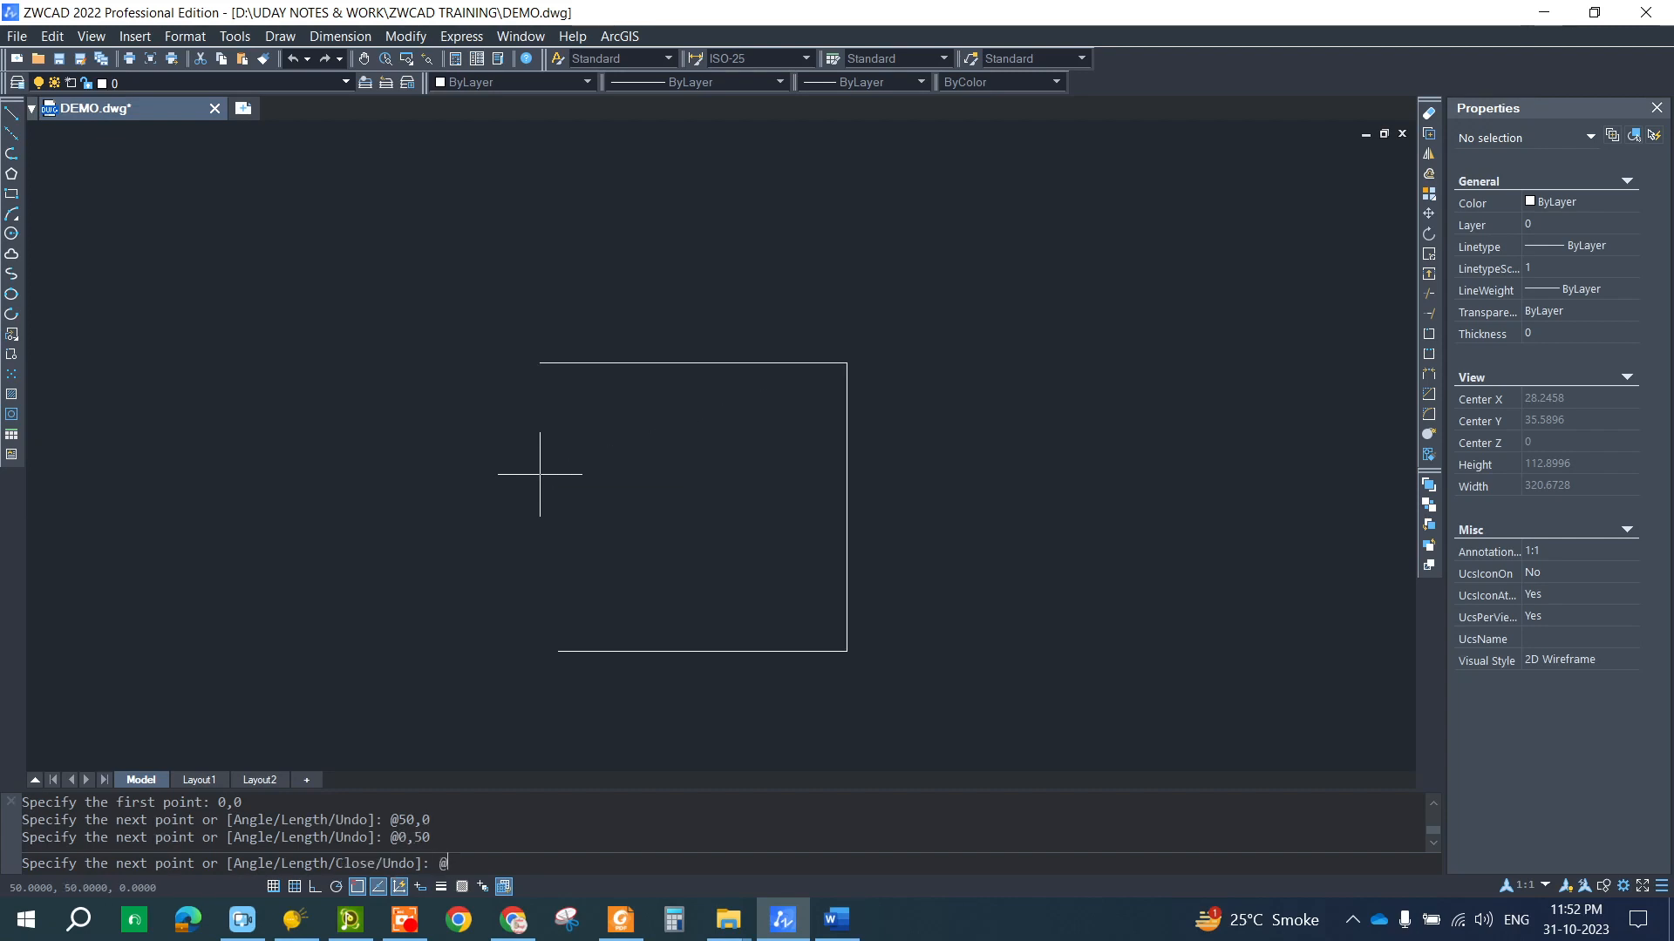
text(-50,0)
key(Return)
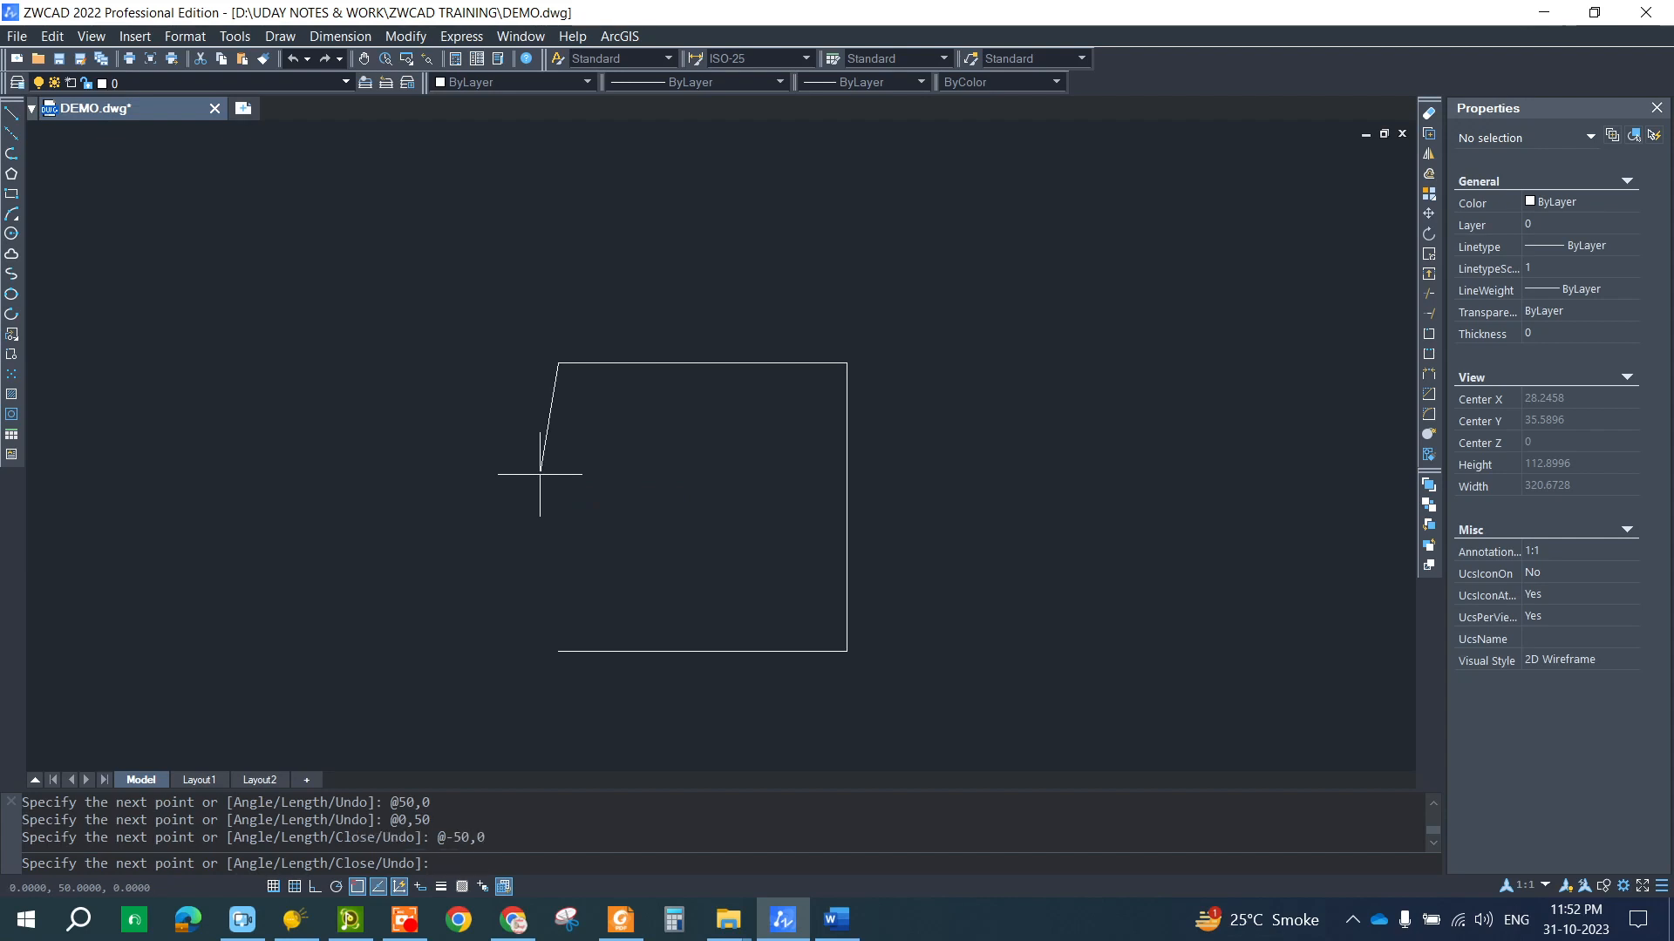
text(@0,-50)
key(Return)
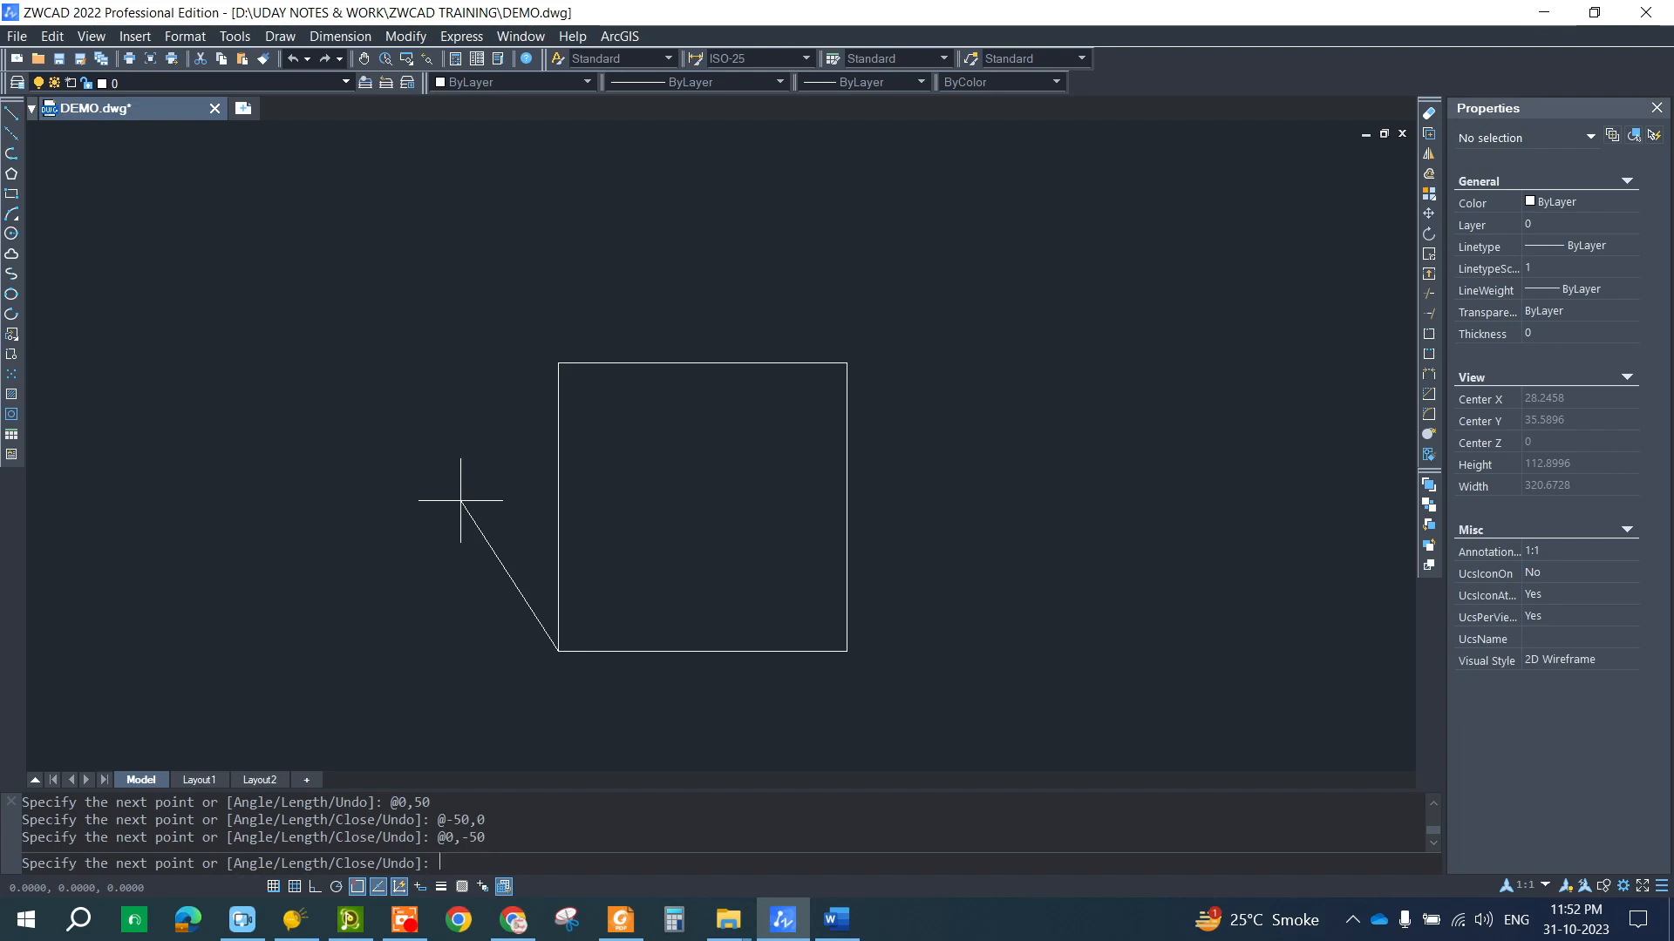
text(c)
key(Return)
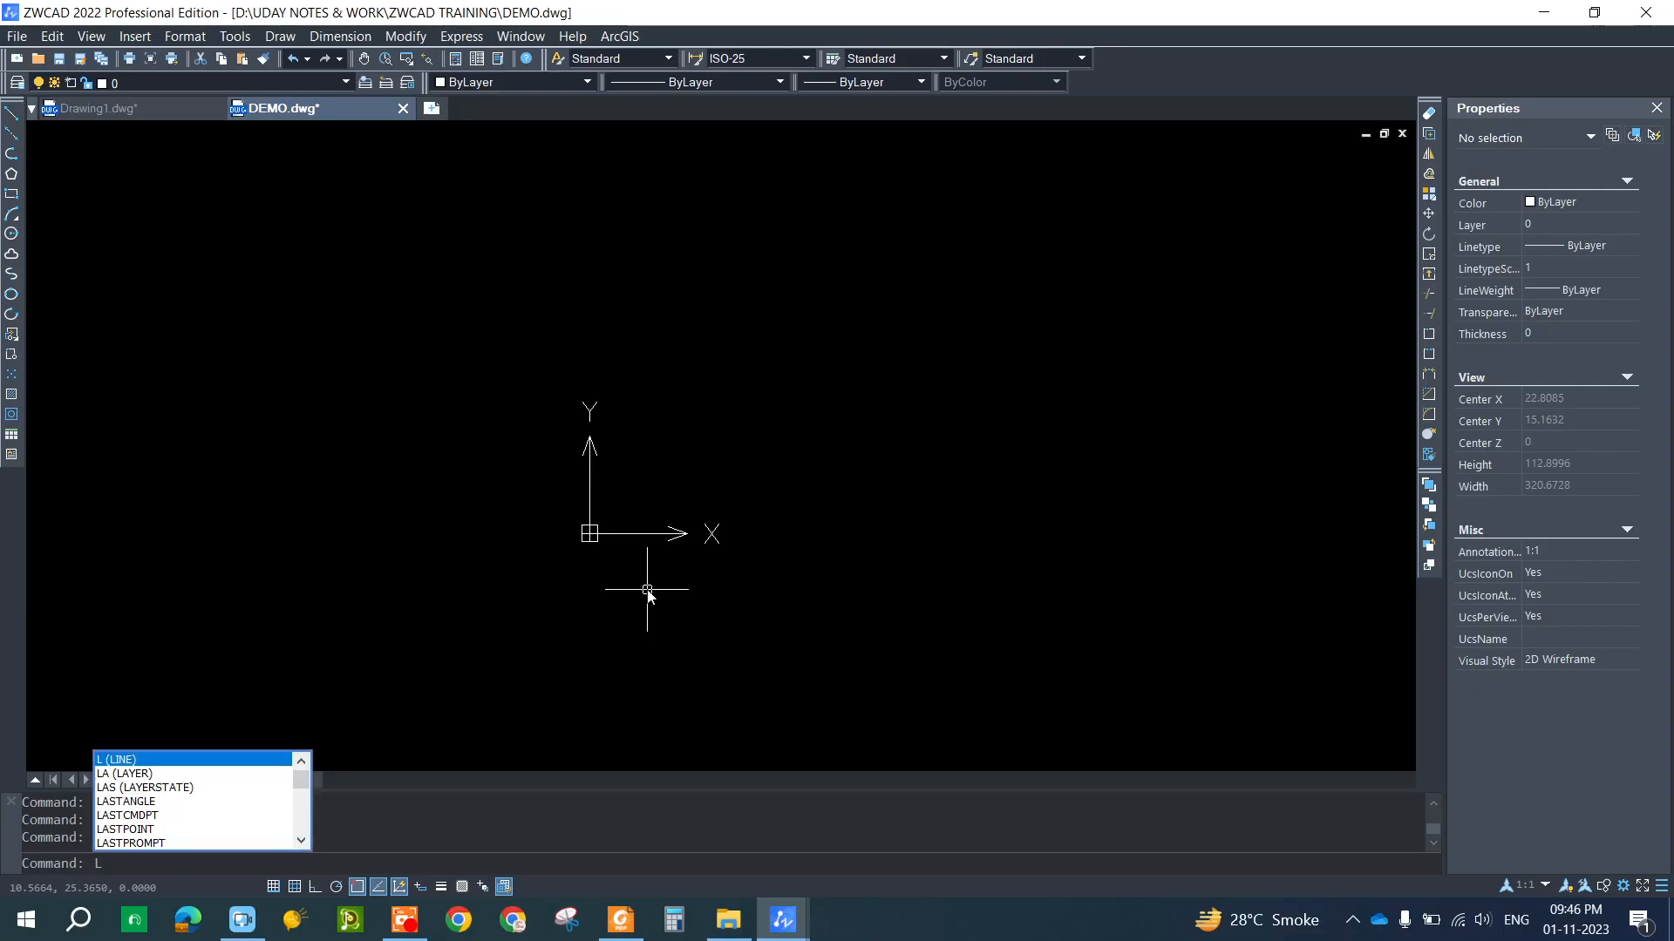
key(Return)
text(0,0)
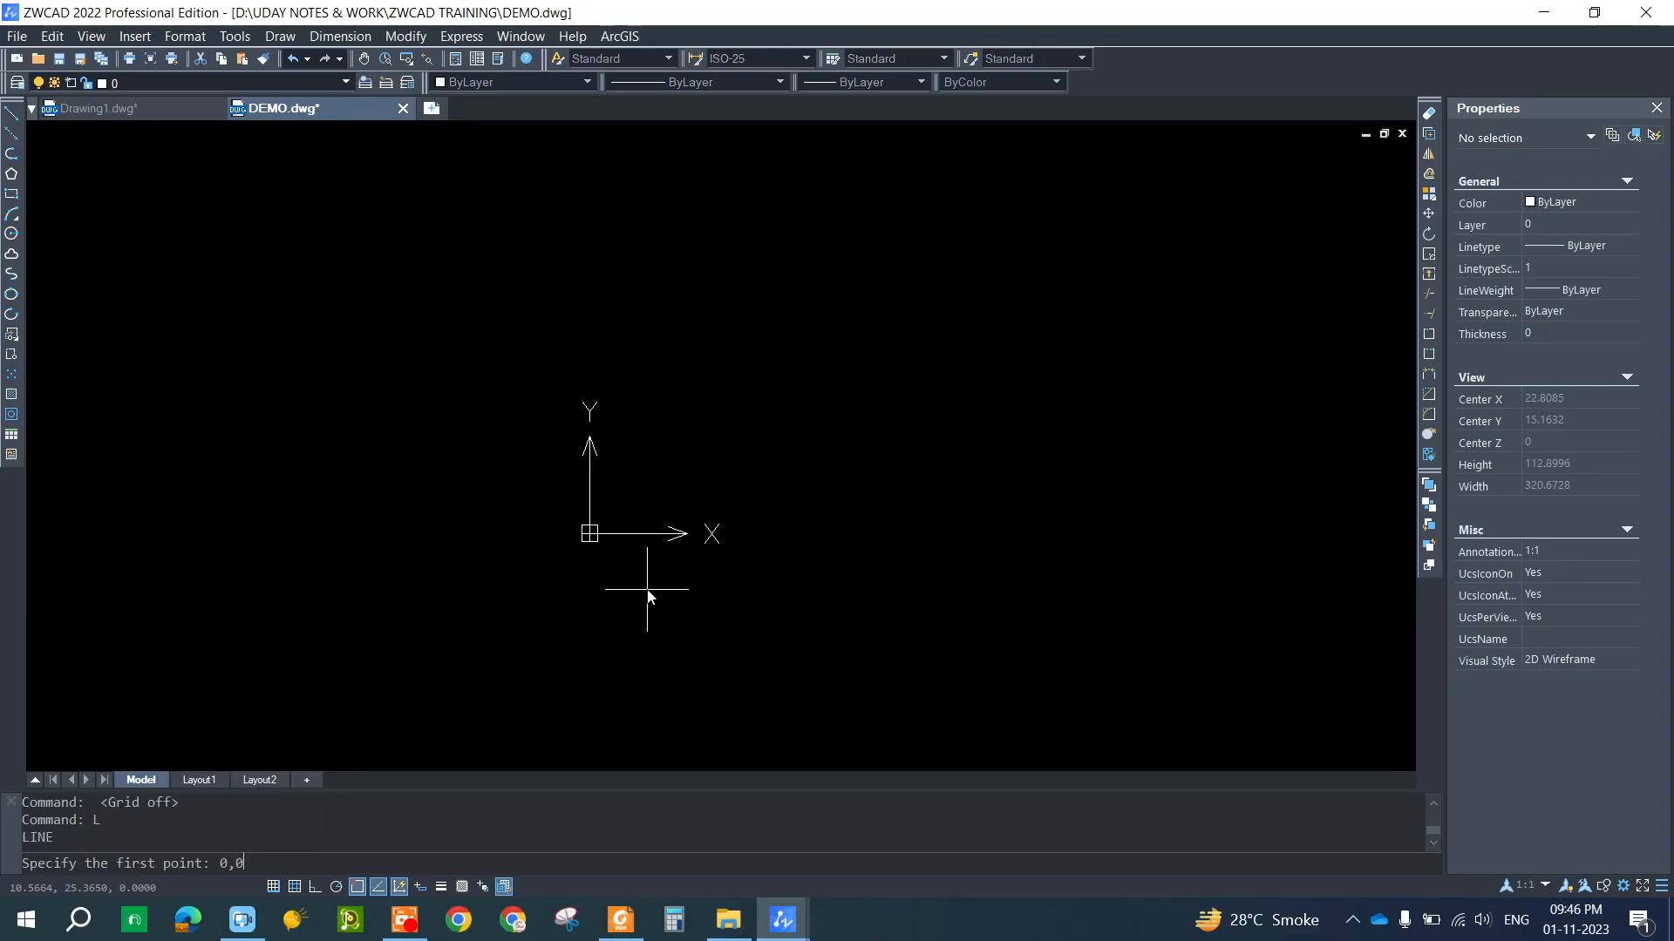
key(Return)
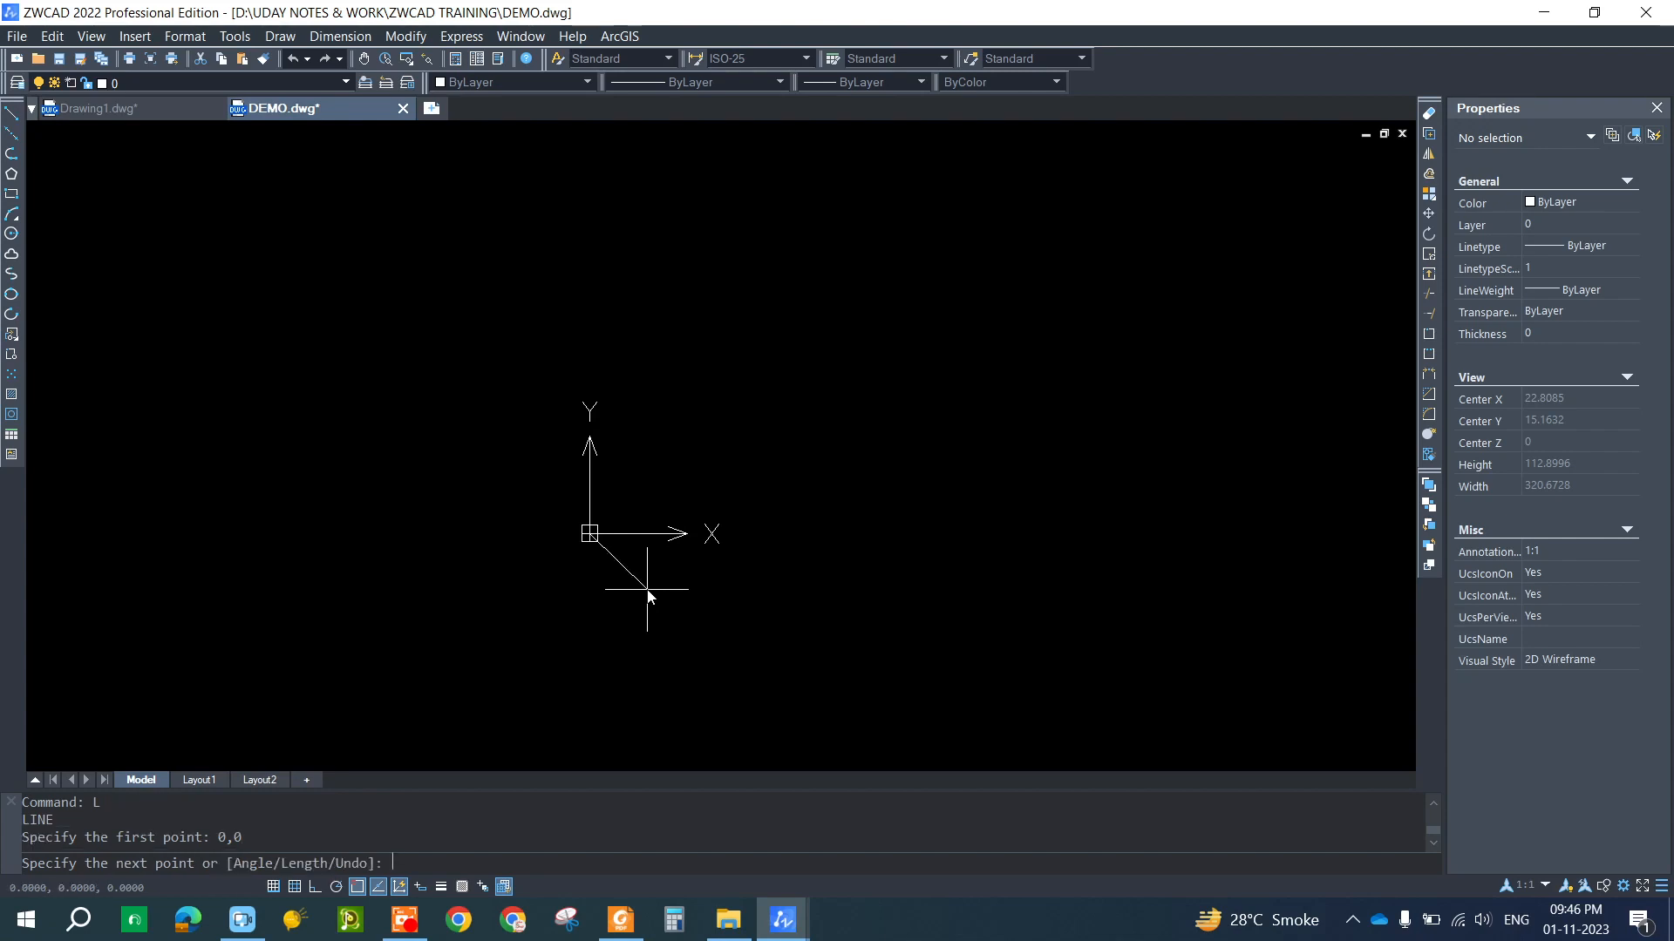
text(@15,0)
key(Return)
text(@030)
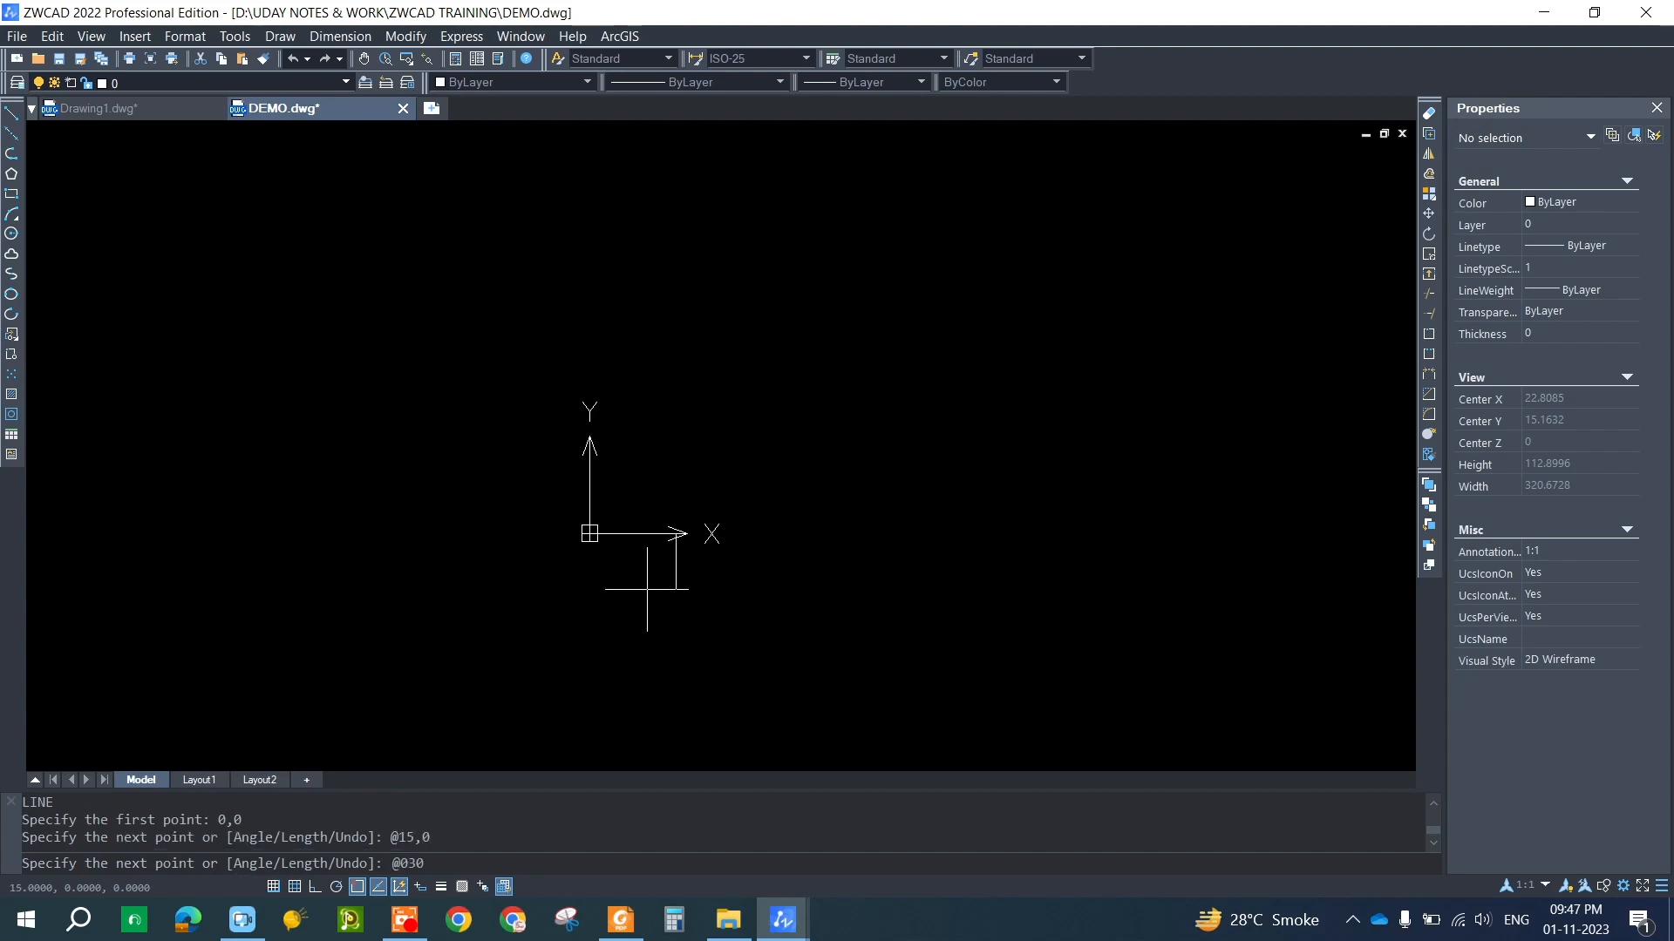
key(Left)
key(Left)
text(,)
key(Return)
text(@)
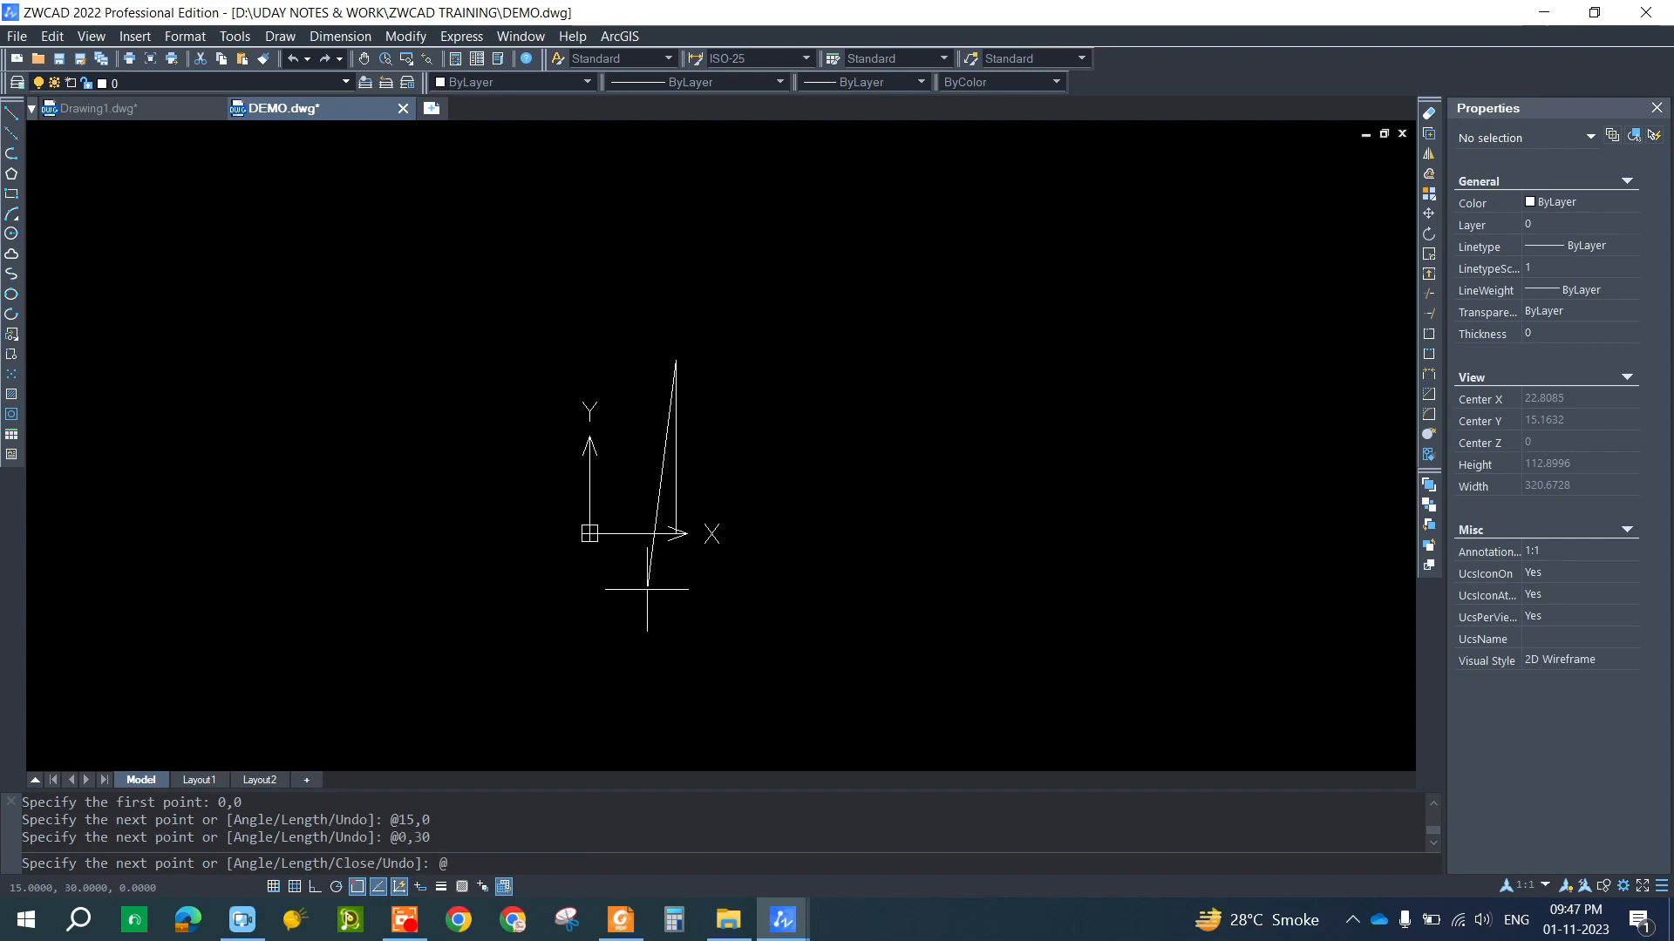
text(30,0)
key(Return)
text(@)
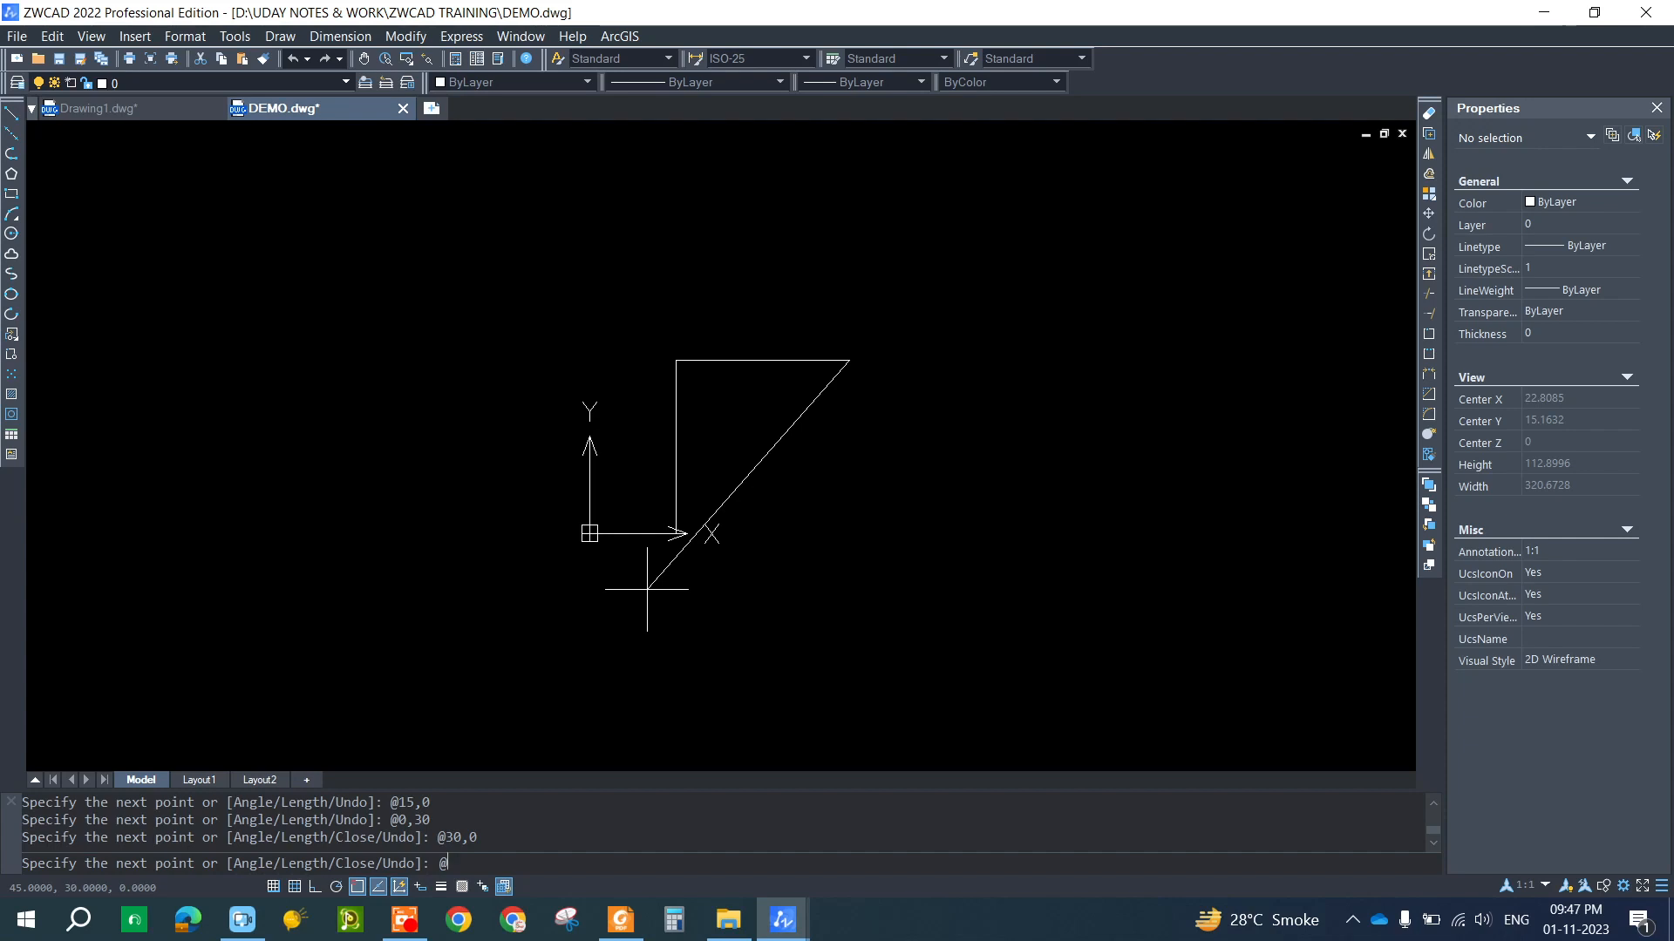
text(0,15)
key(Return)
text(@-30,0)
key(Return)
text(@0)
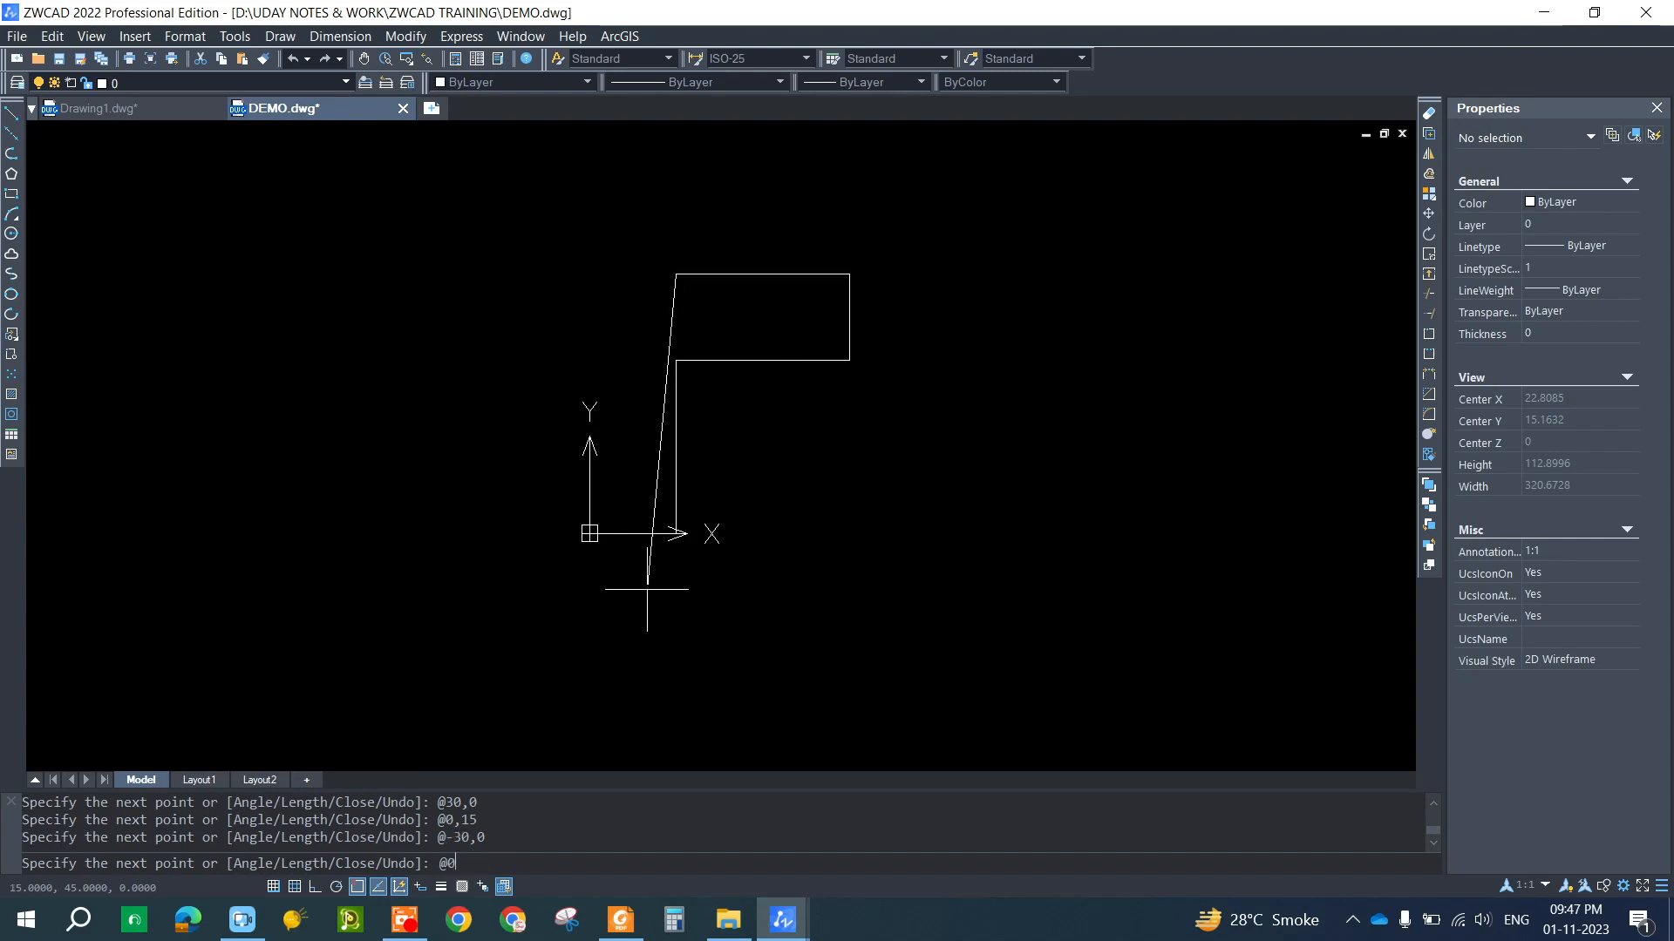
text(,15)
key(Return)
text(@30,0)
key(Return)
text(@)
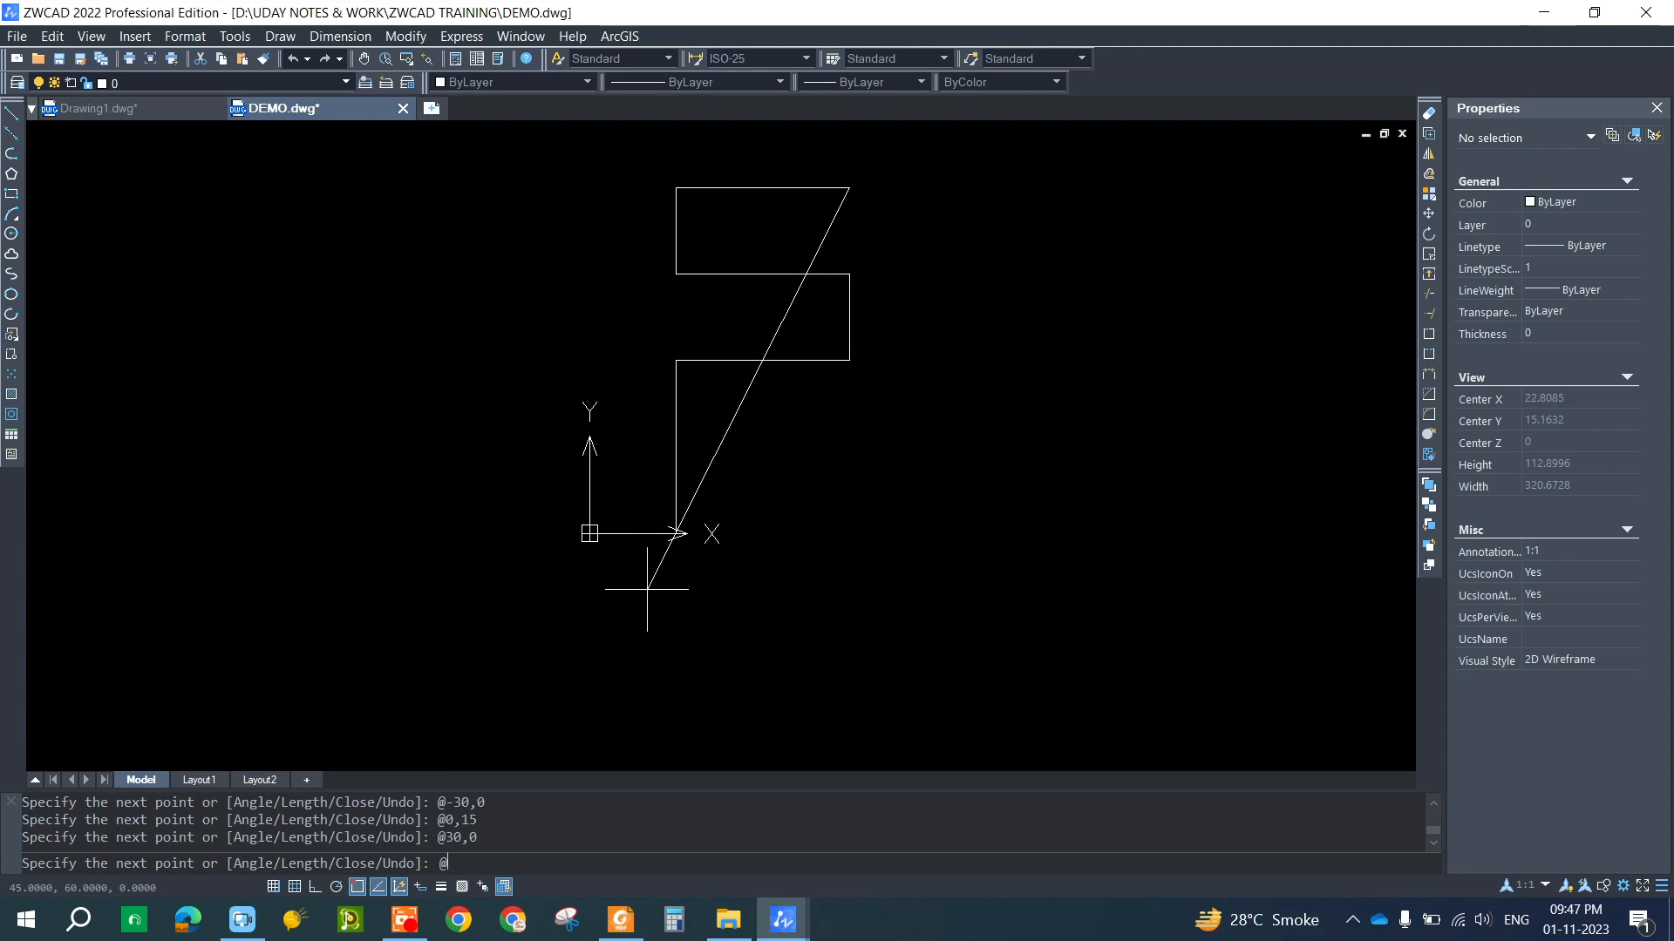
text(0,15)
key(Return)
- Complete the letter F with its top edge @-45,0 and outer stem edge @0,-75, and end the line sequence
text(@)
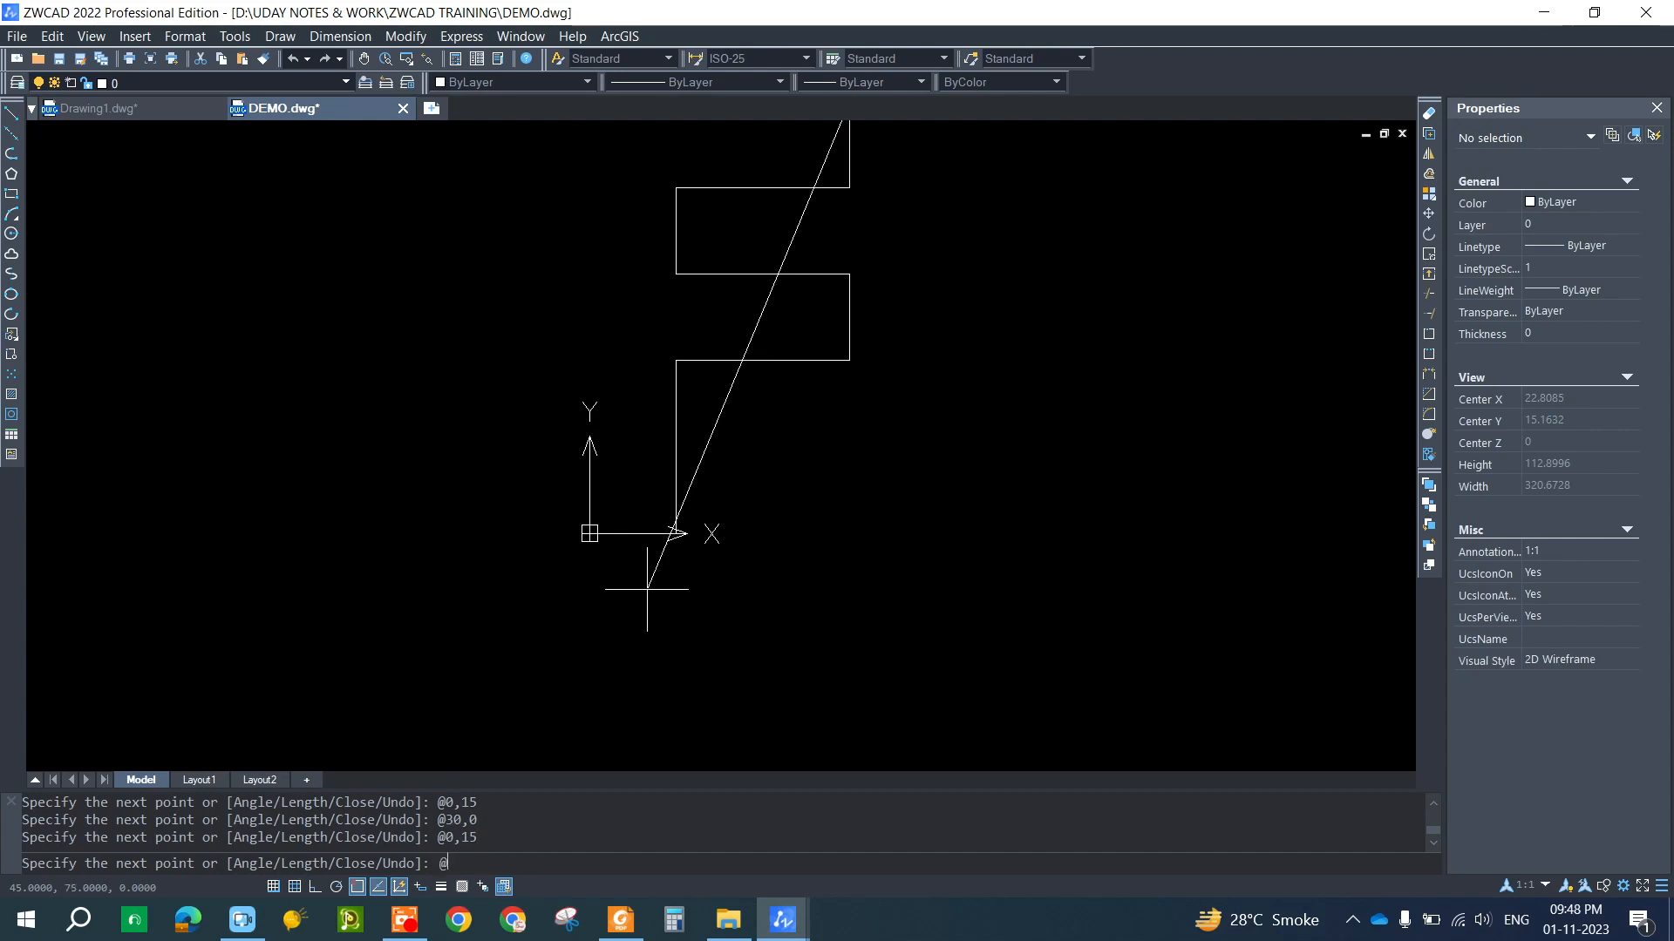
text(-45,0)
key(Return)
middle_drag(653, 568, 684, 699)
text(@0,)
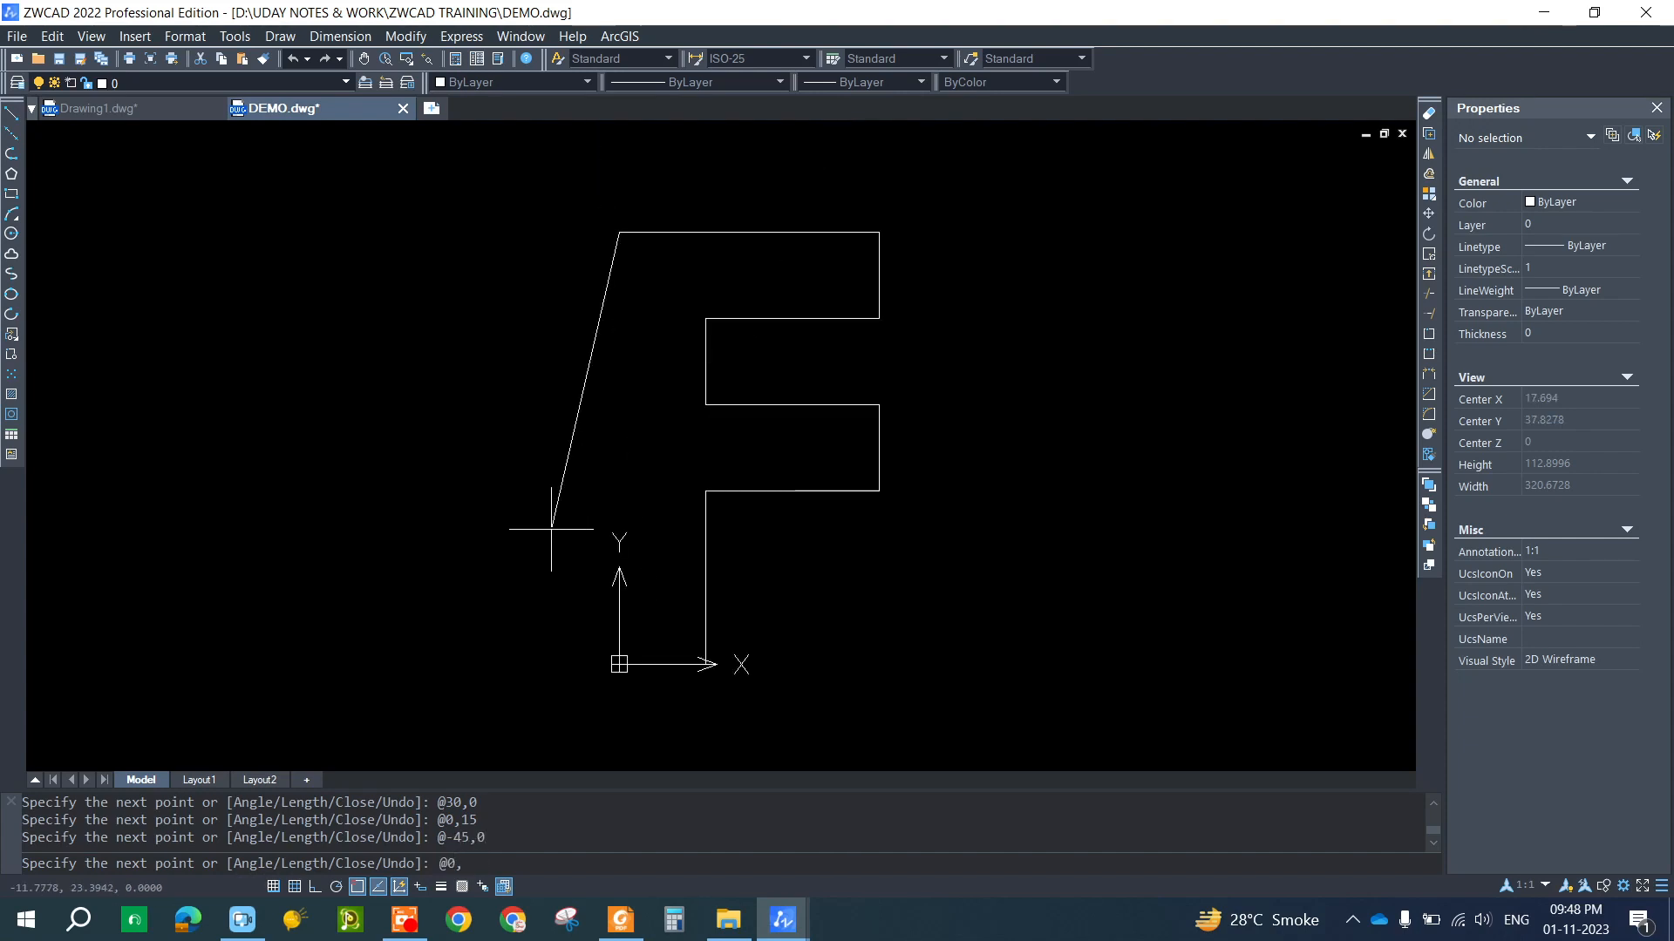
text(-75)
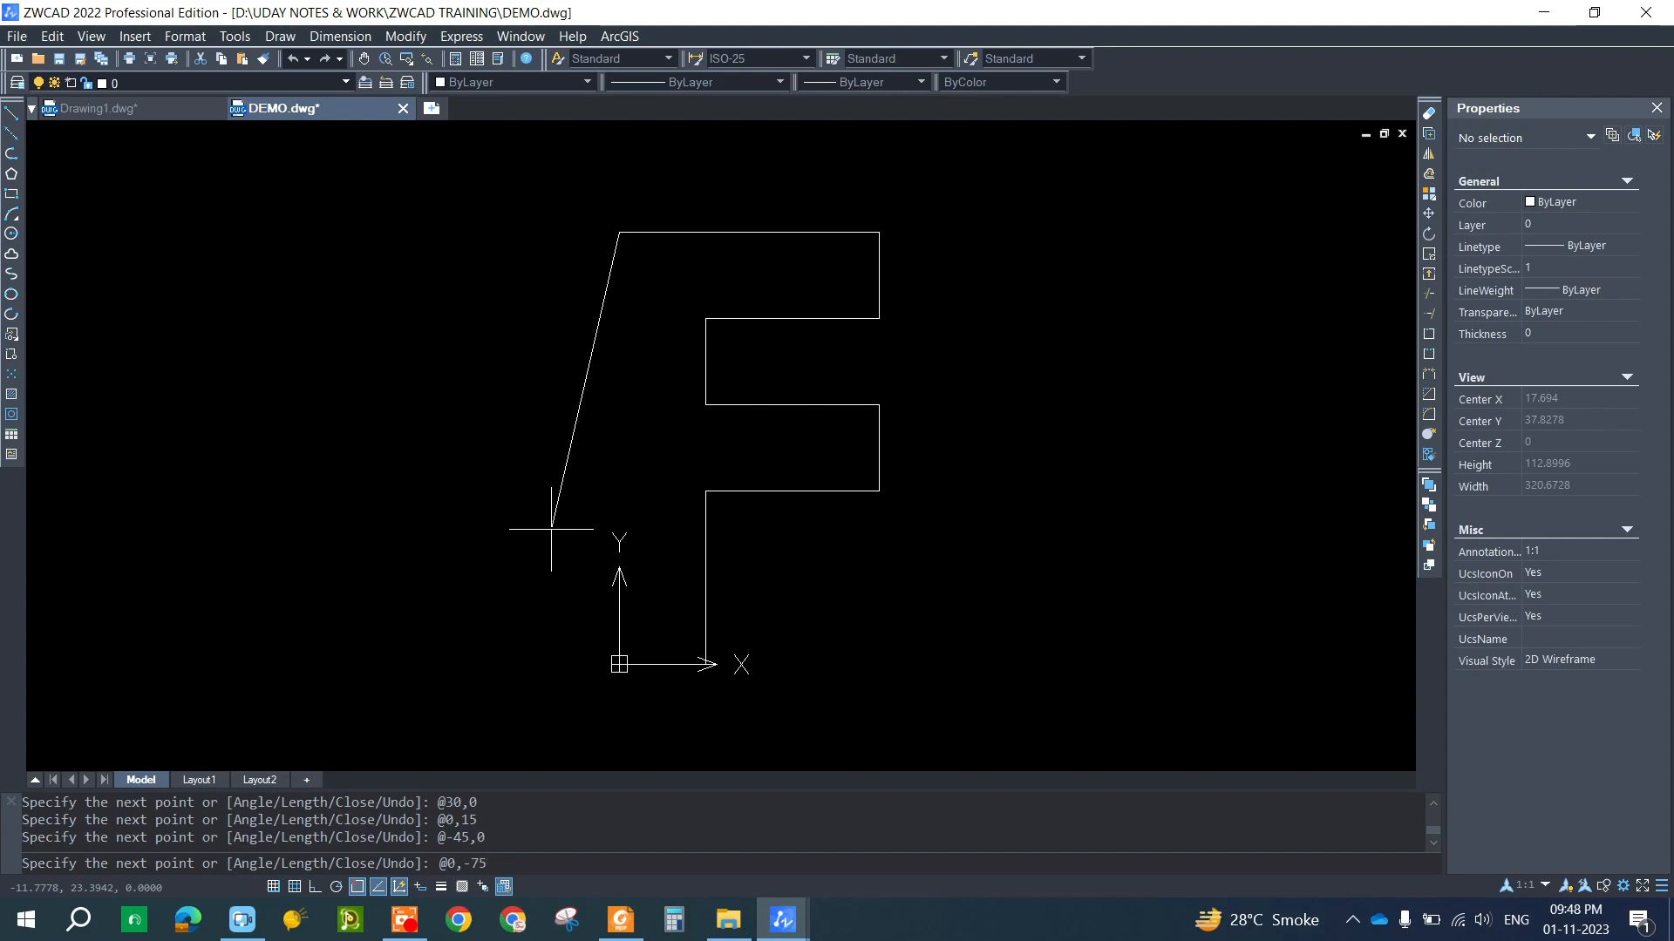
key(Return)
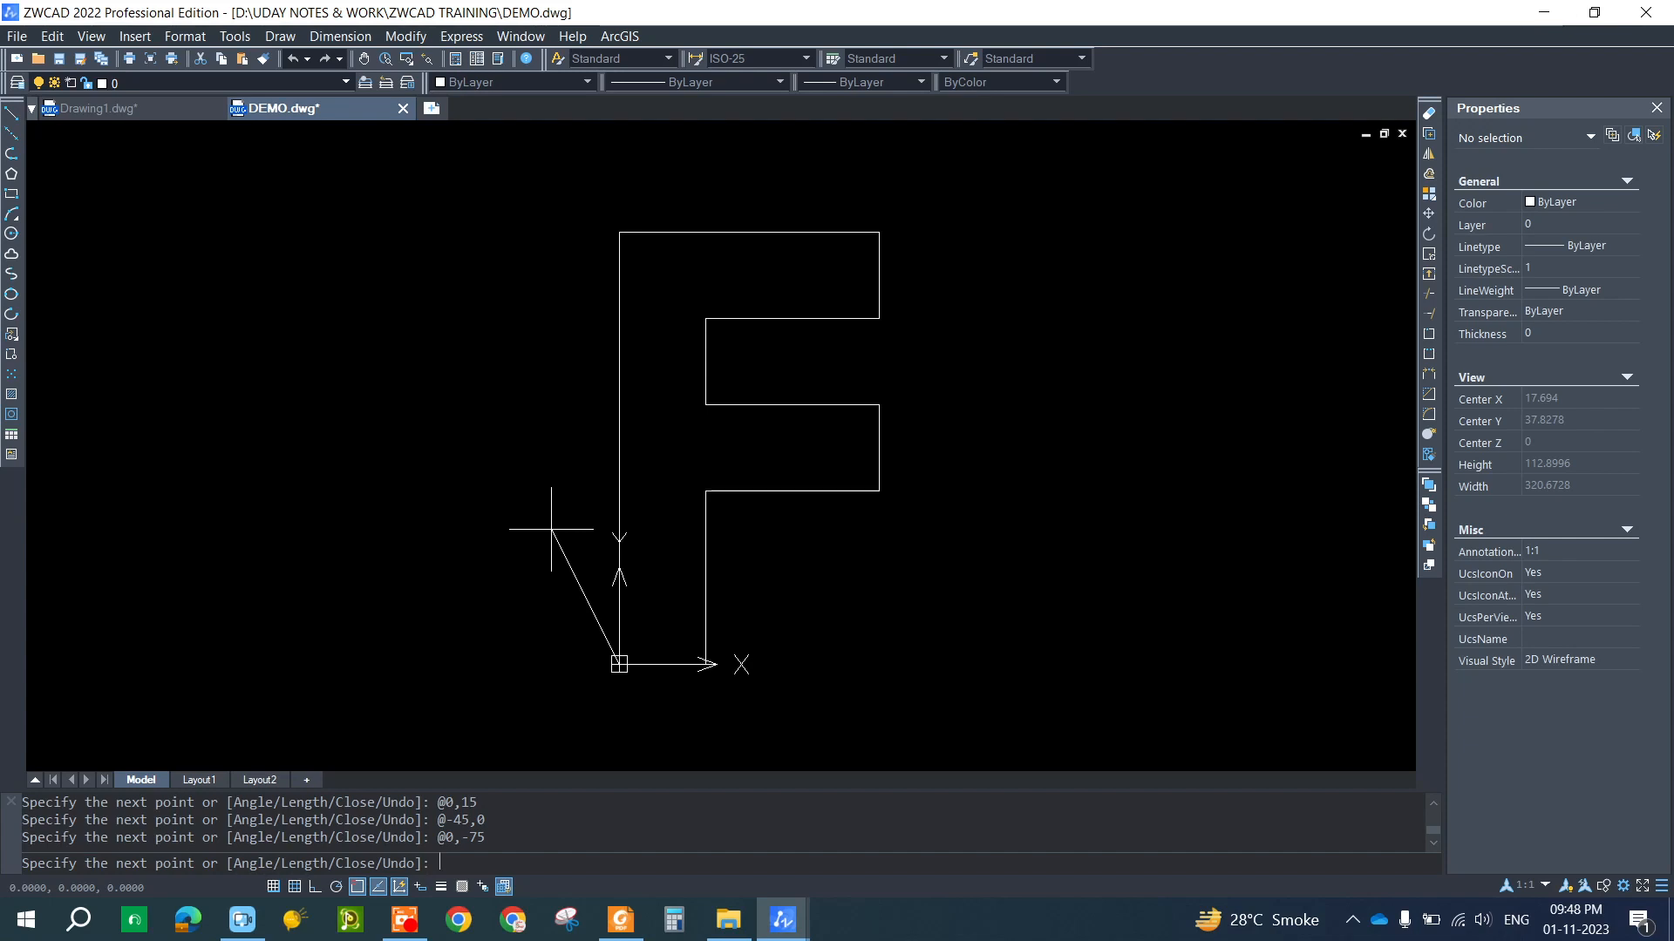
key(Return)
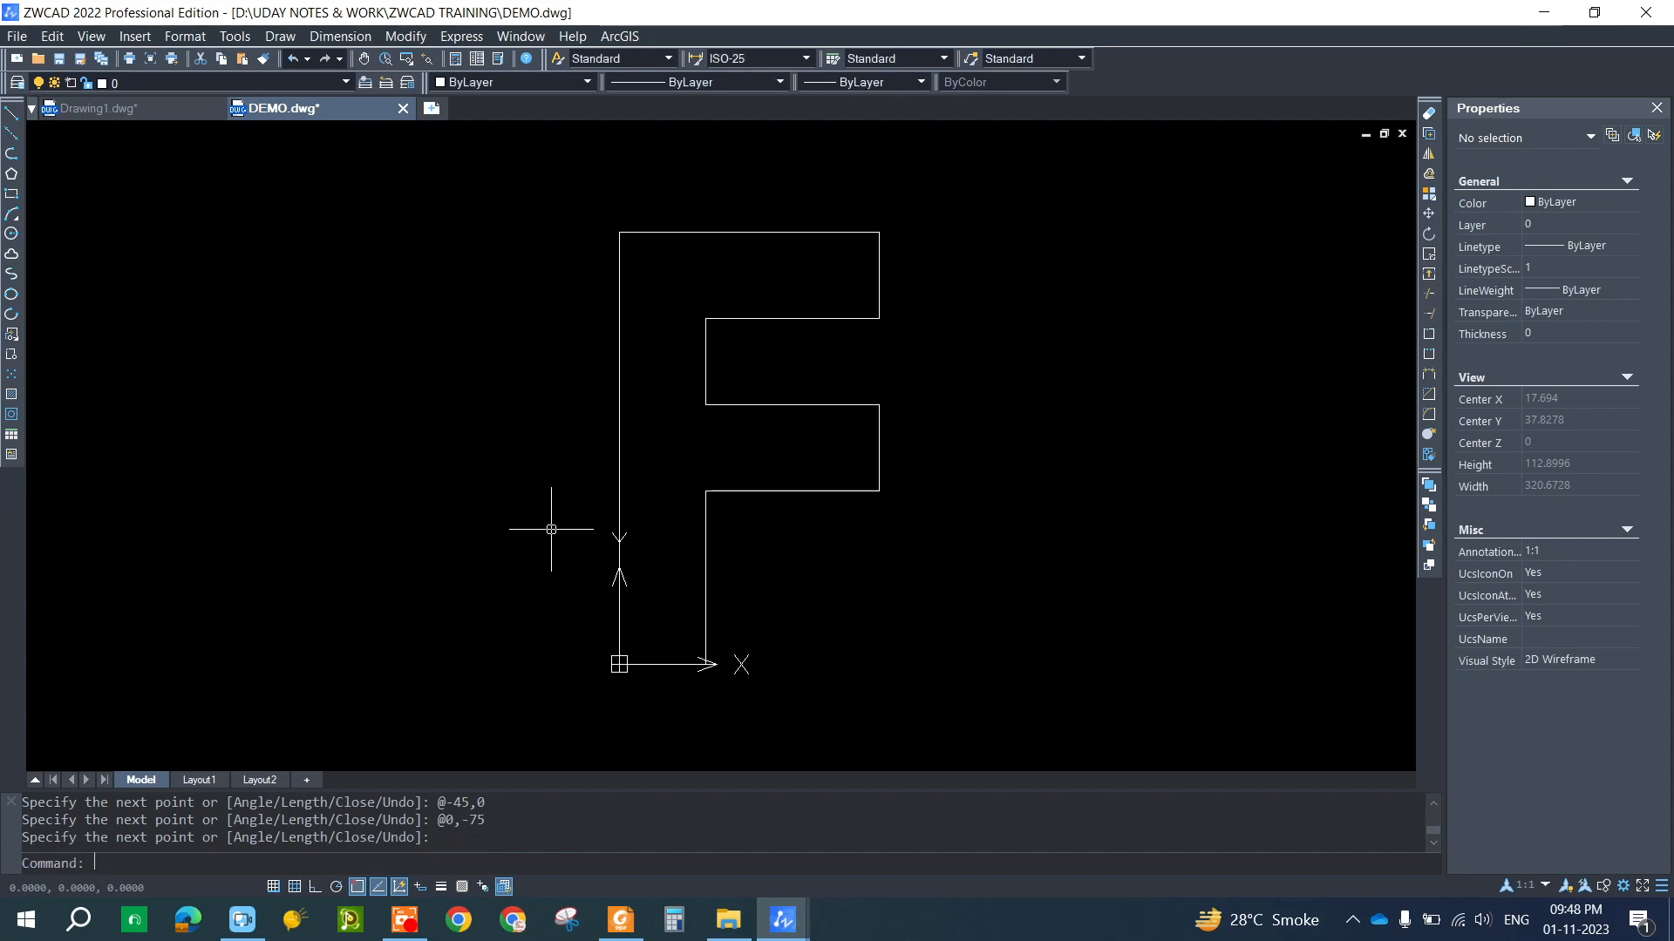
- Turn off the UCS icon with the UCSICON command
text(UCSI)
key(Return)
text(OFF)
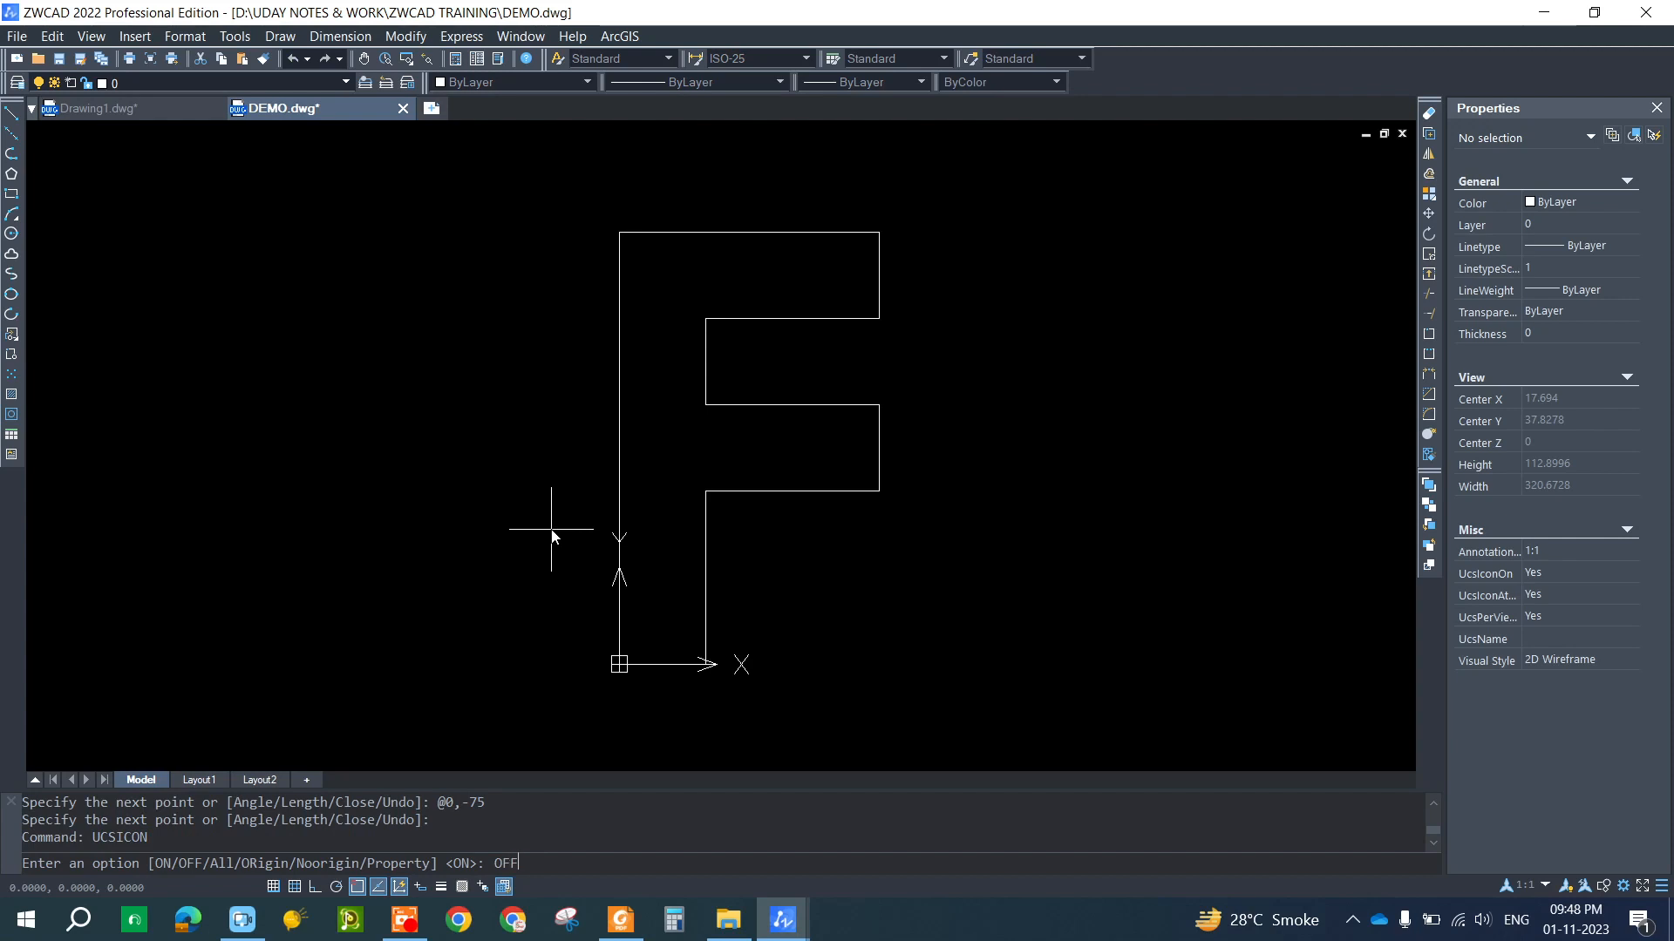
key(Return)
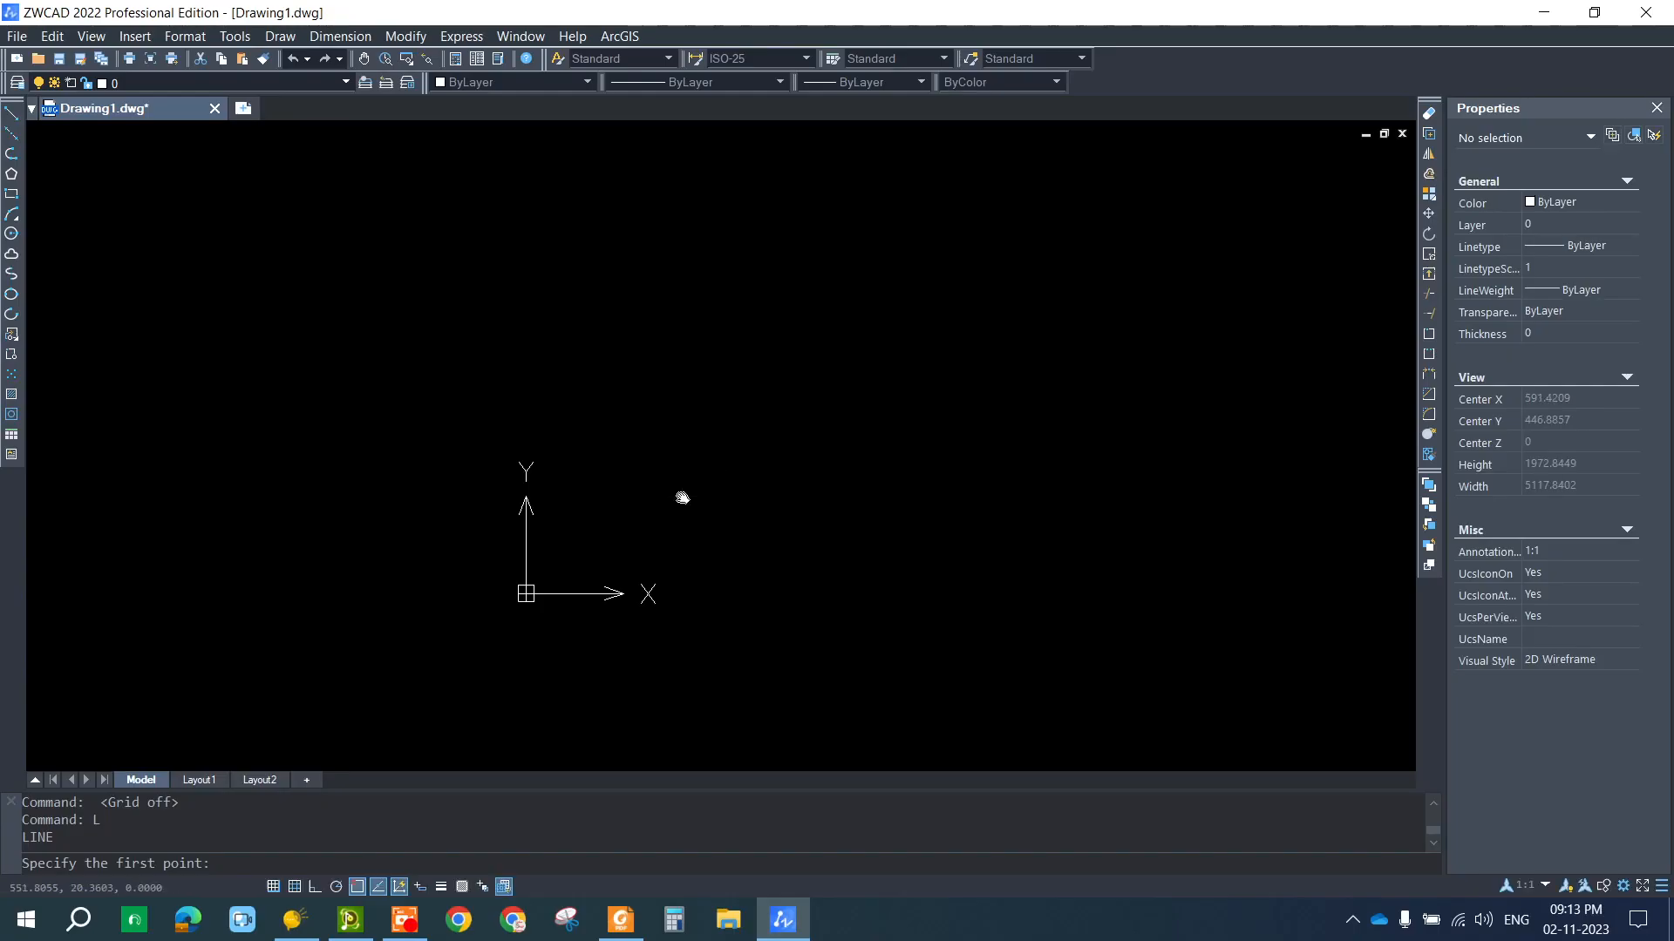
middle_drag(683, 493, 720, 433)
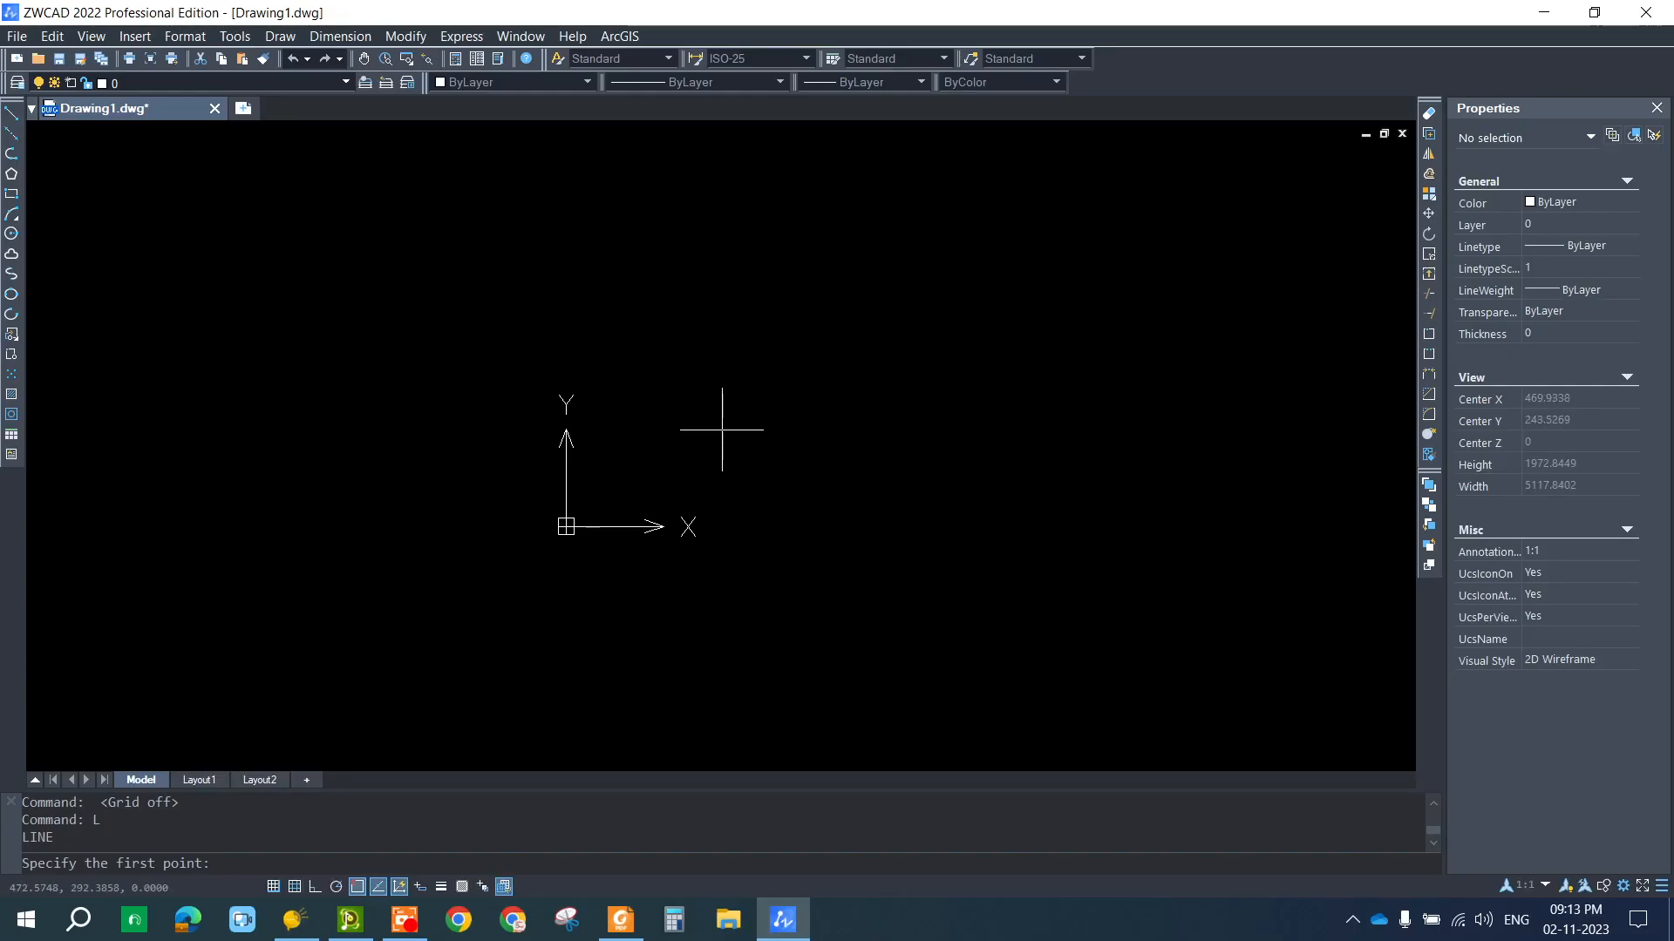
text(0,0)
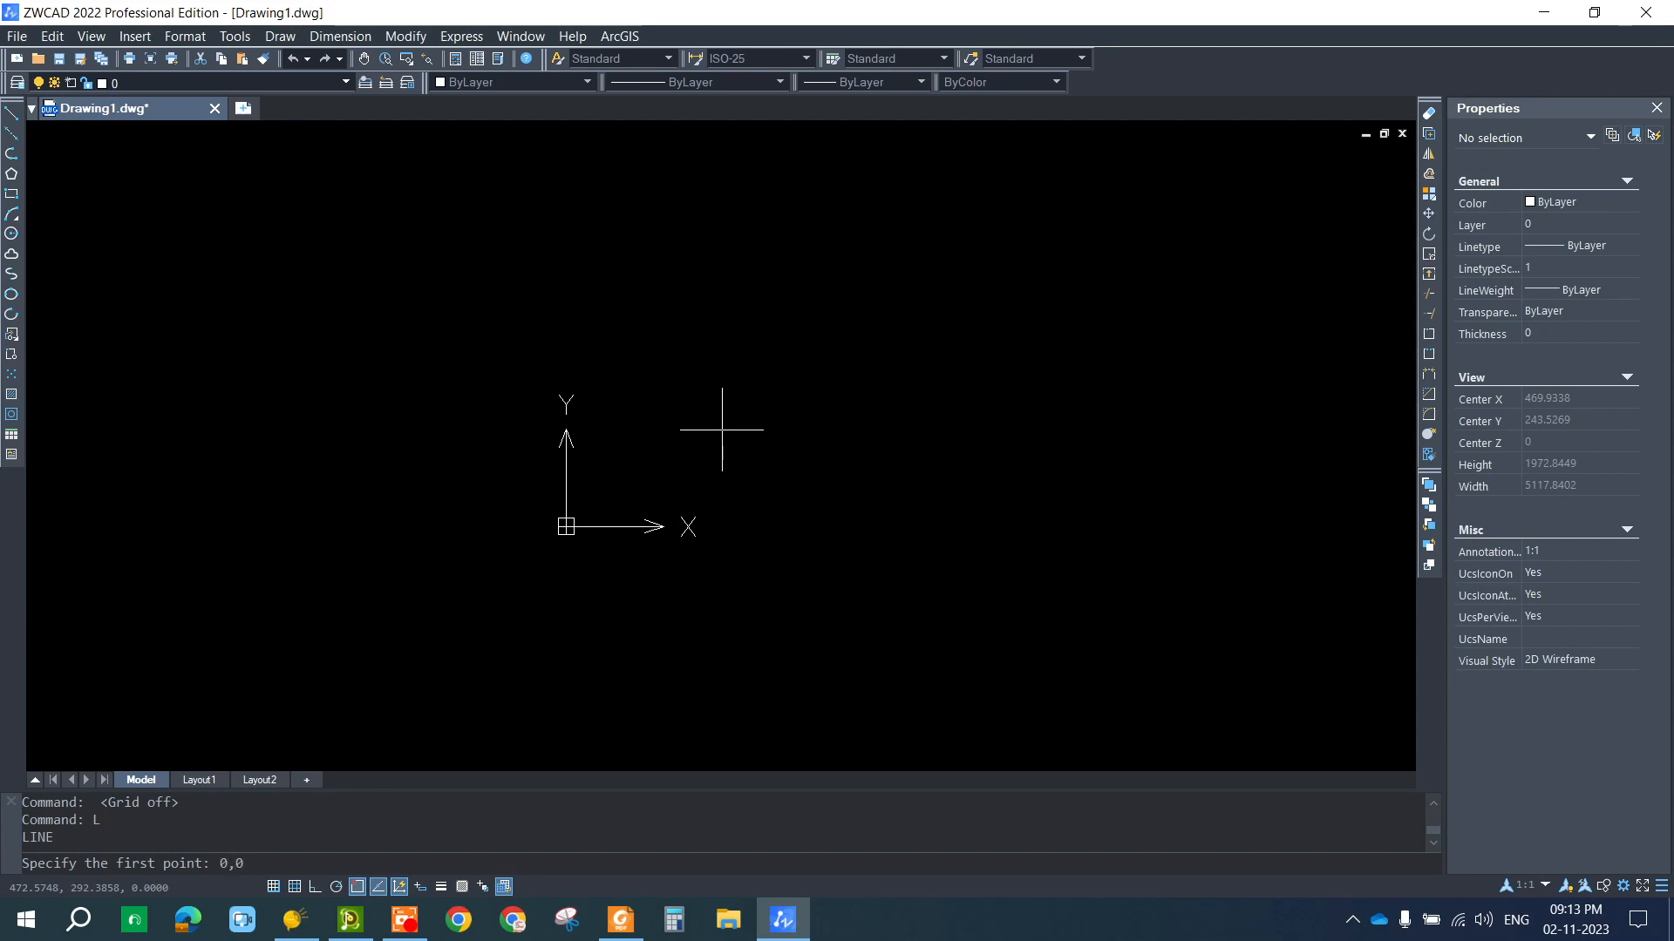
key(Return)
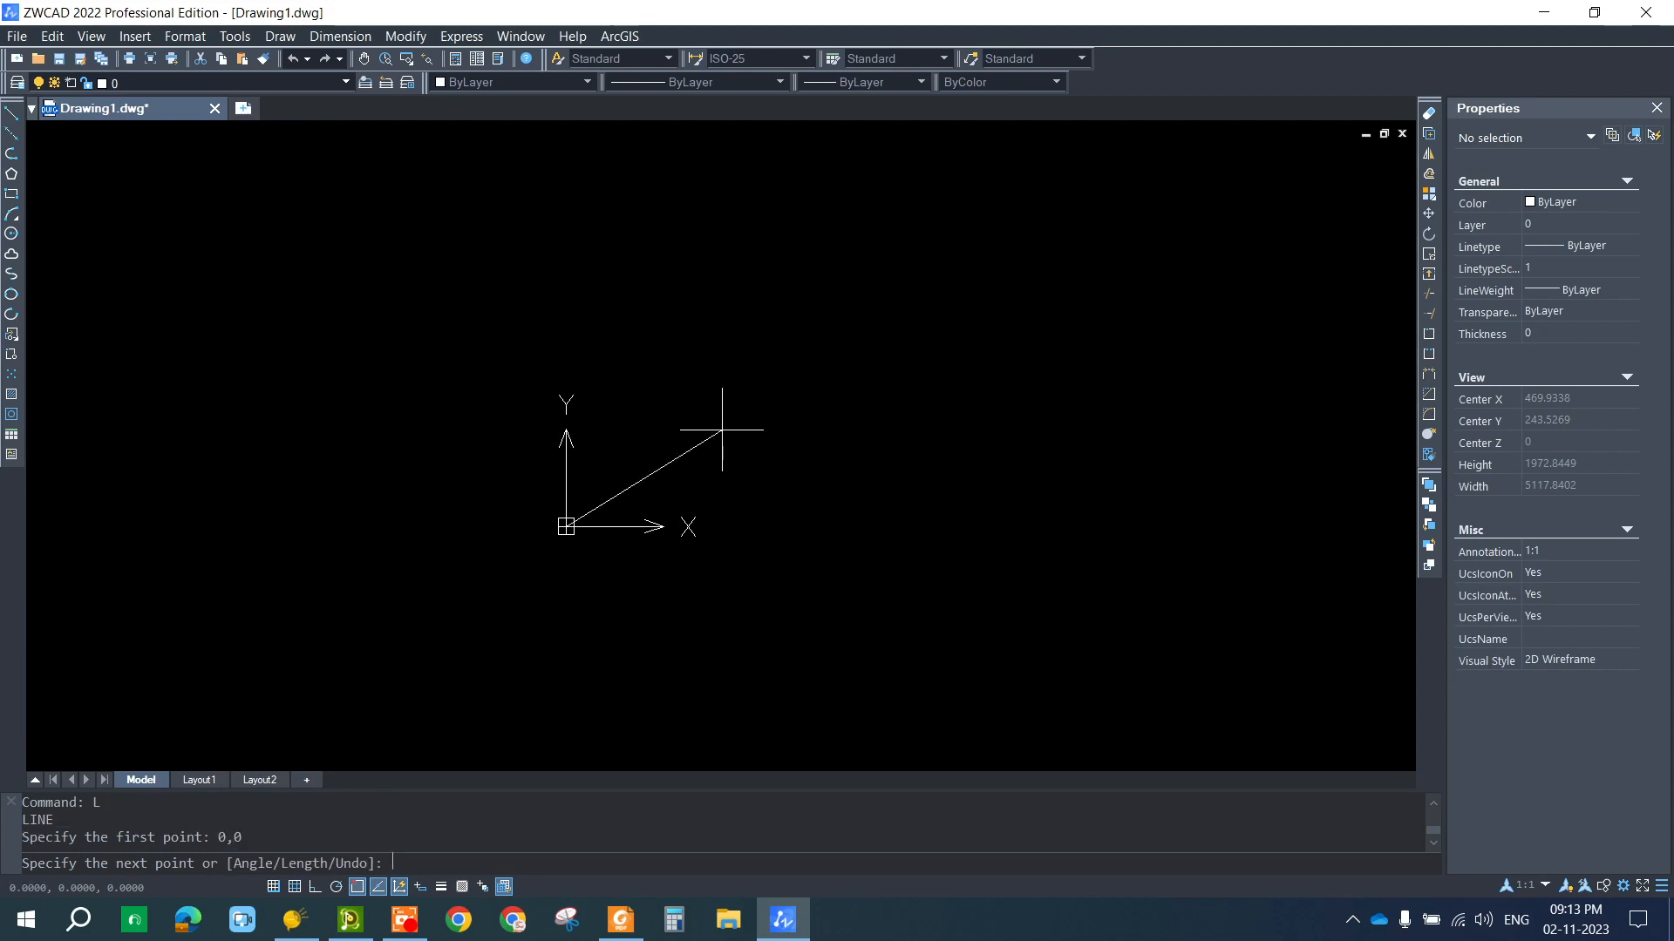
text(@50<0)
key(Return)
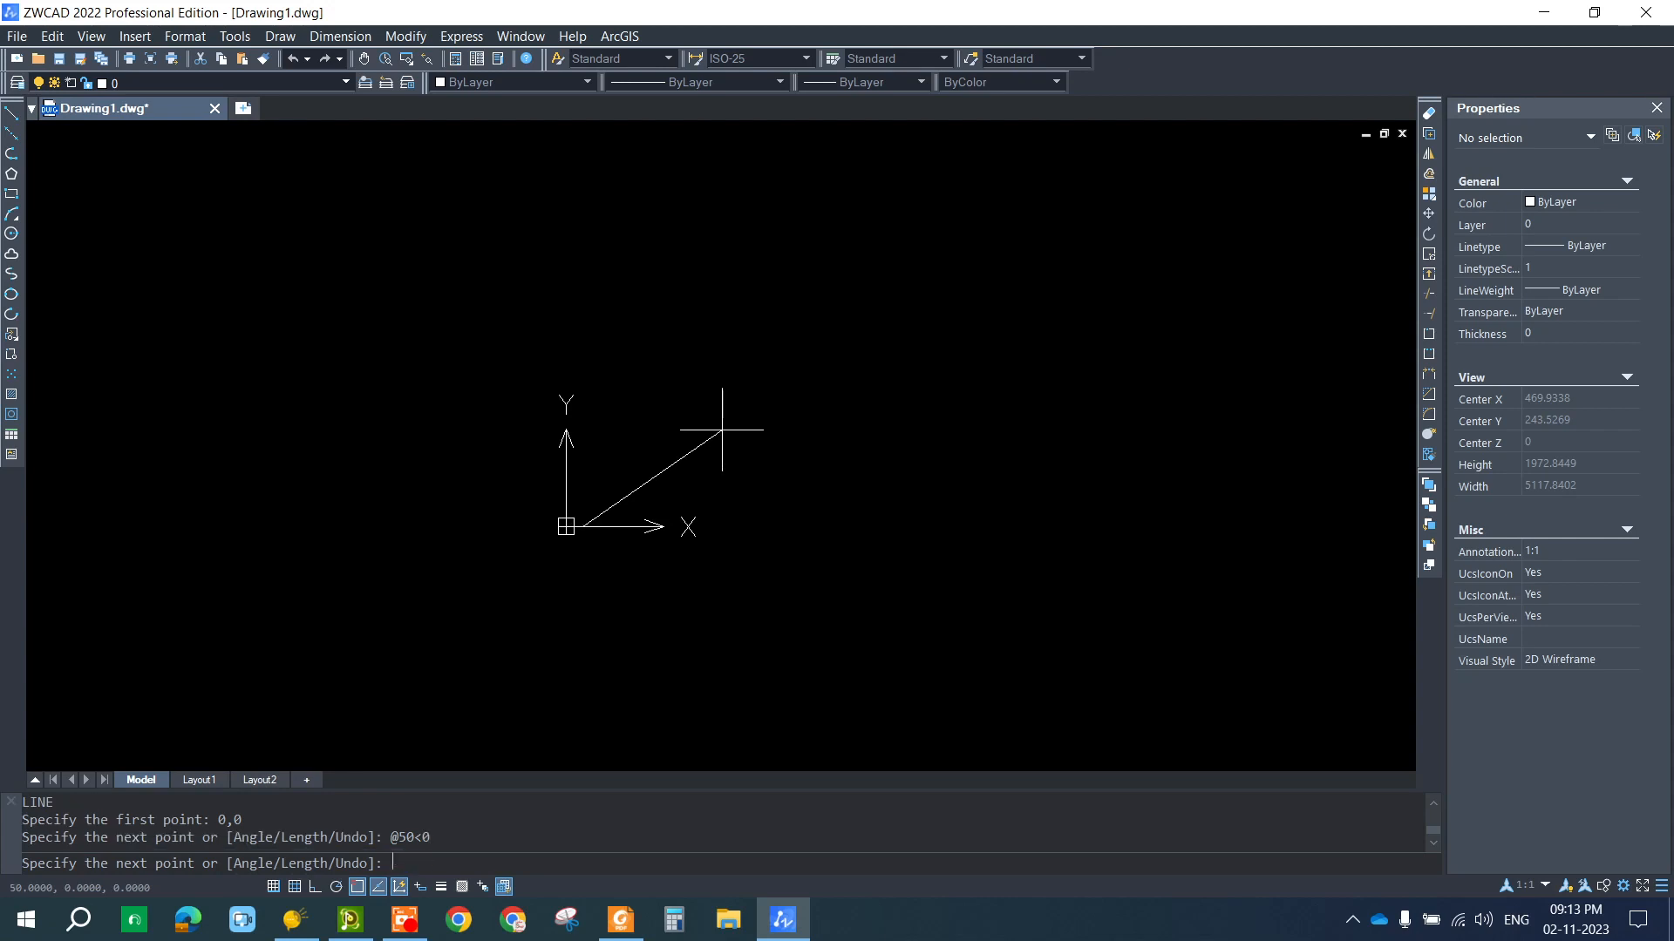
scroll(721, 430, up, 4)
middle_drag(399, 535, 994, 445)
scroll(948, 612, up, 4)
scroll(986, 417, up, 3)
scroll(969, 402, down, 4)
scroll(993, 421, up, 3)
scroll(934, 377, down, 1)
middle_drag(934, 378, 895, 639)
text(@)
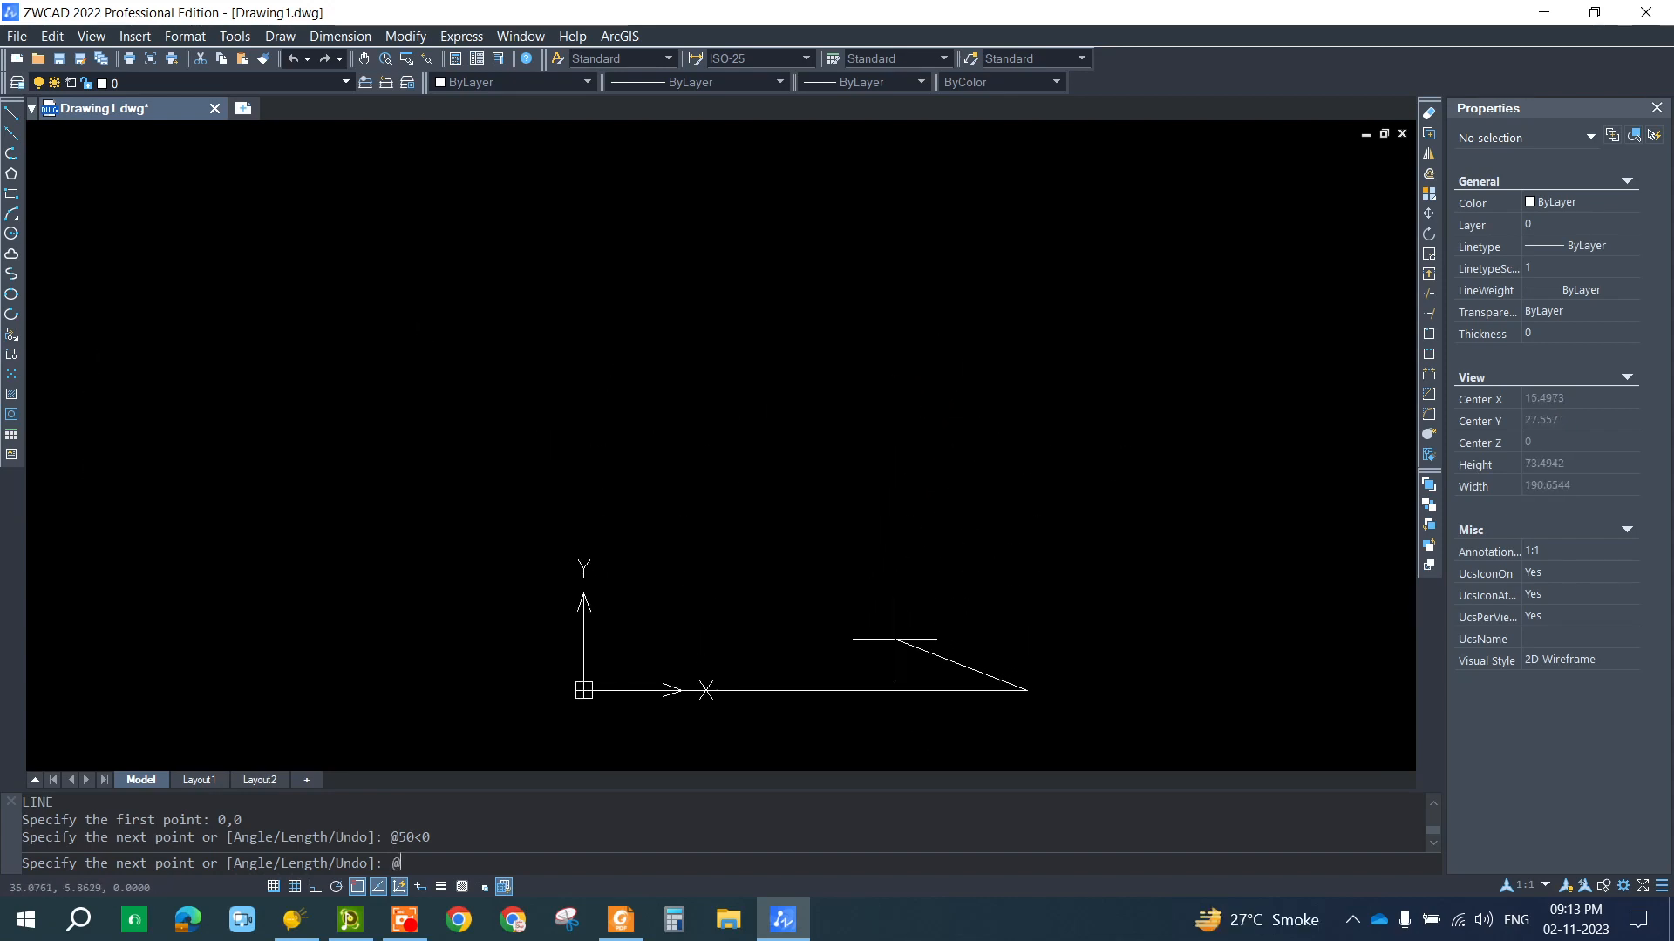
text(50<90)
key(Return)
text(@5)
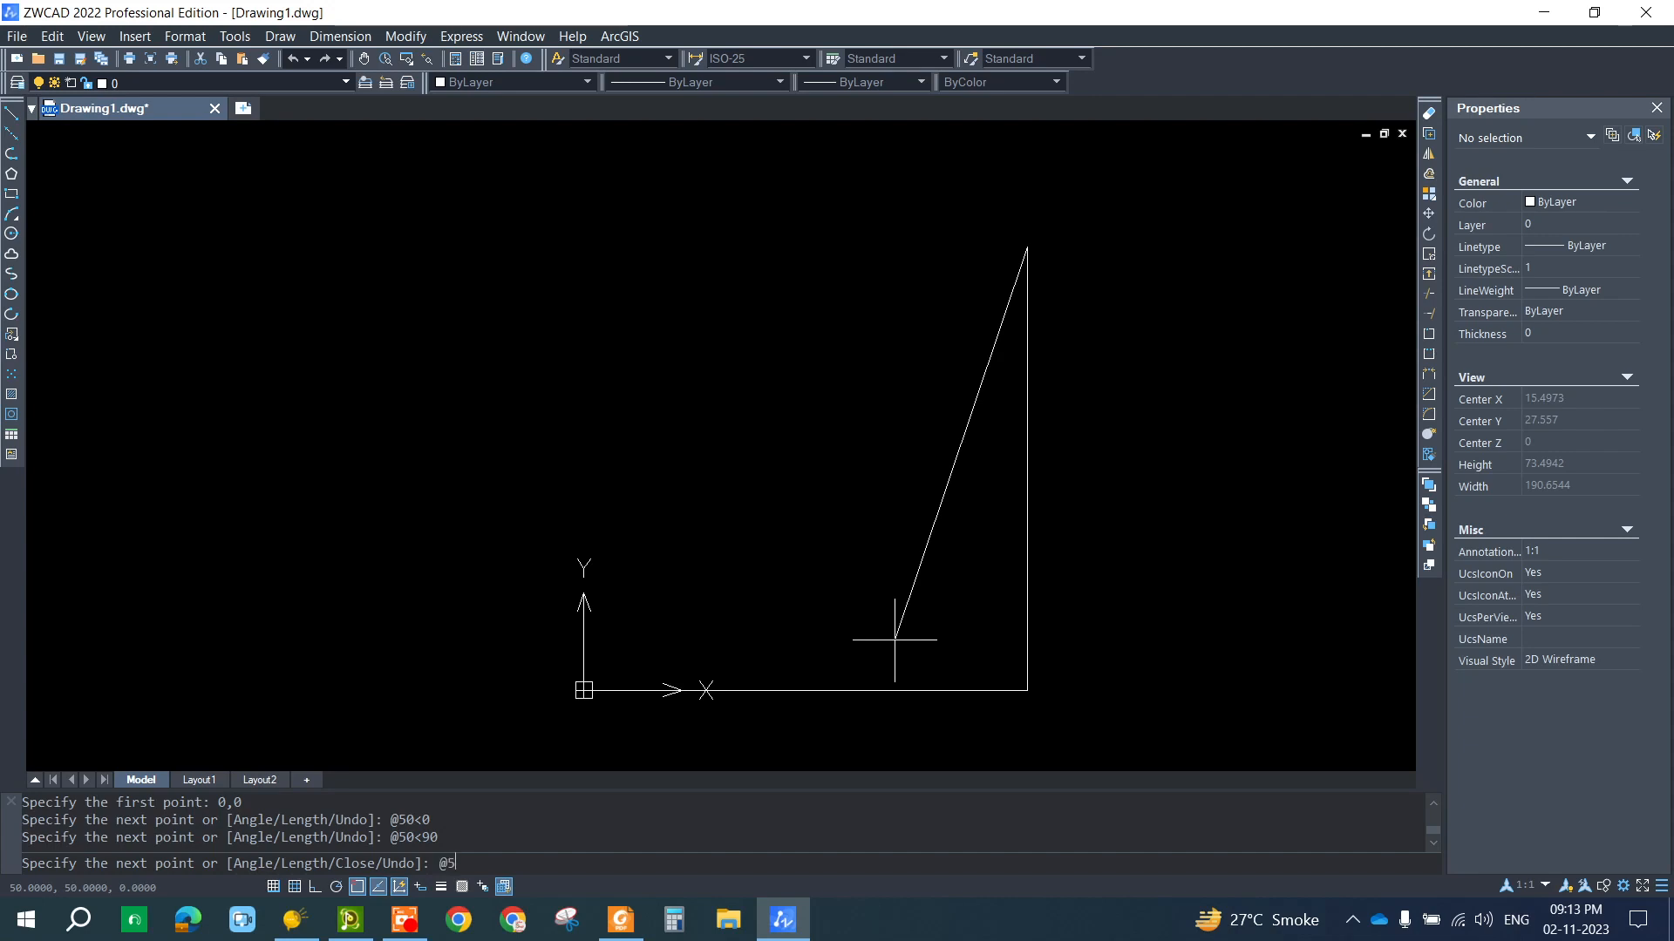
text(0<180)
key(Return)
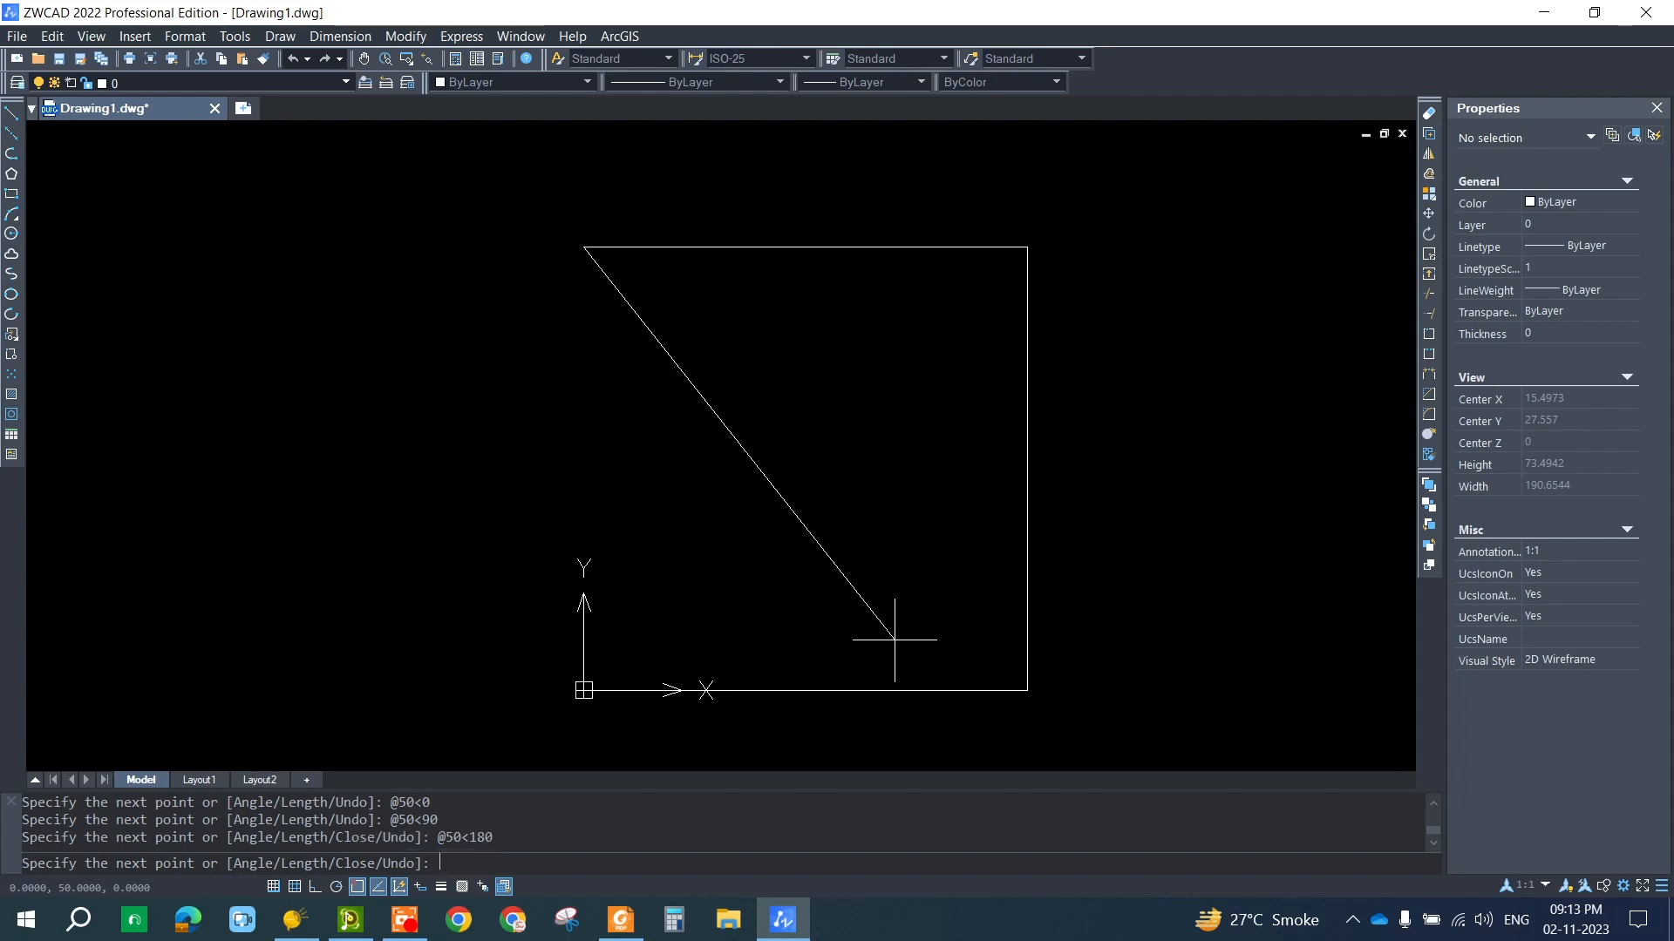
text(@)
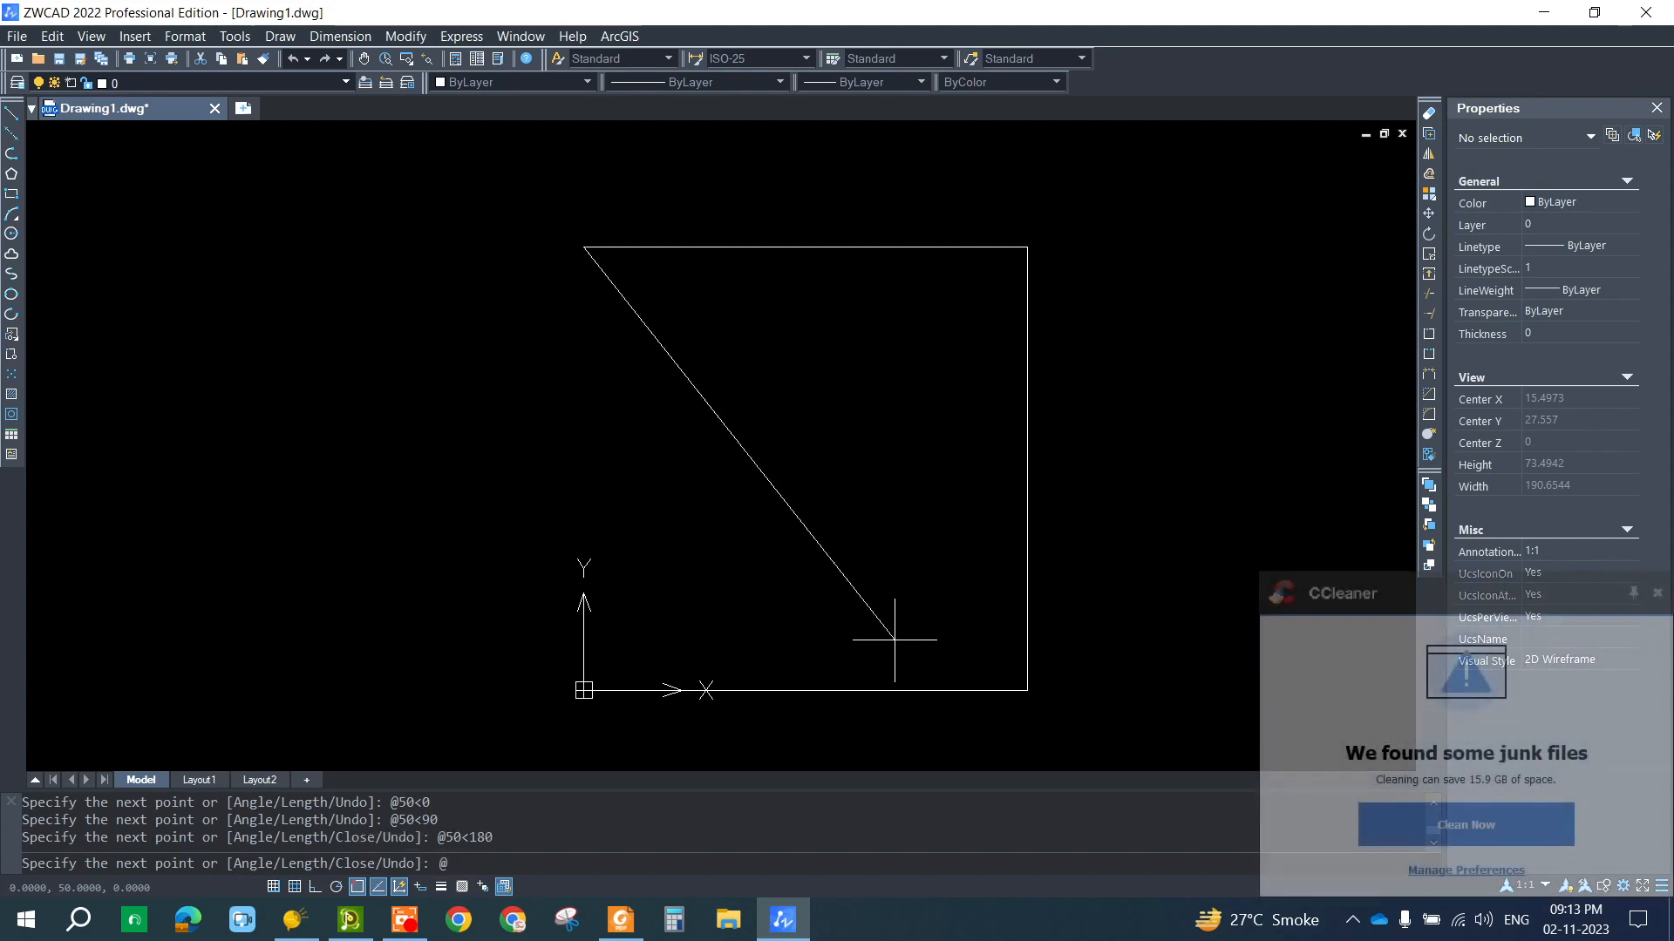
text(50<2)
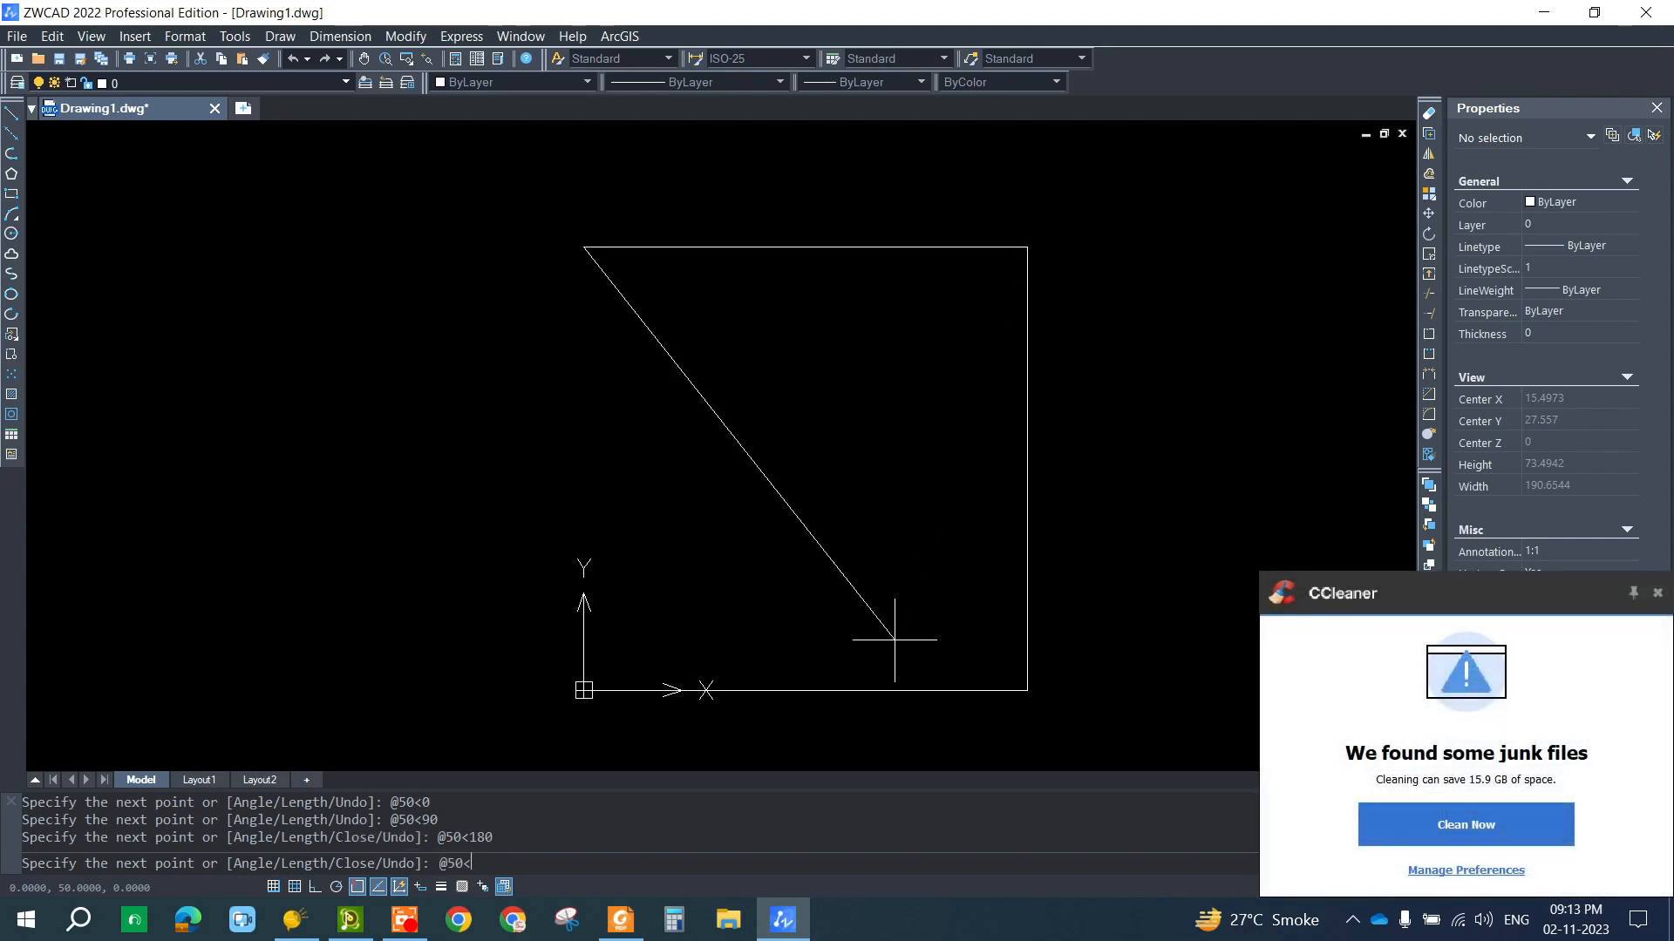
text(70)
key(Return)
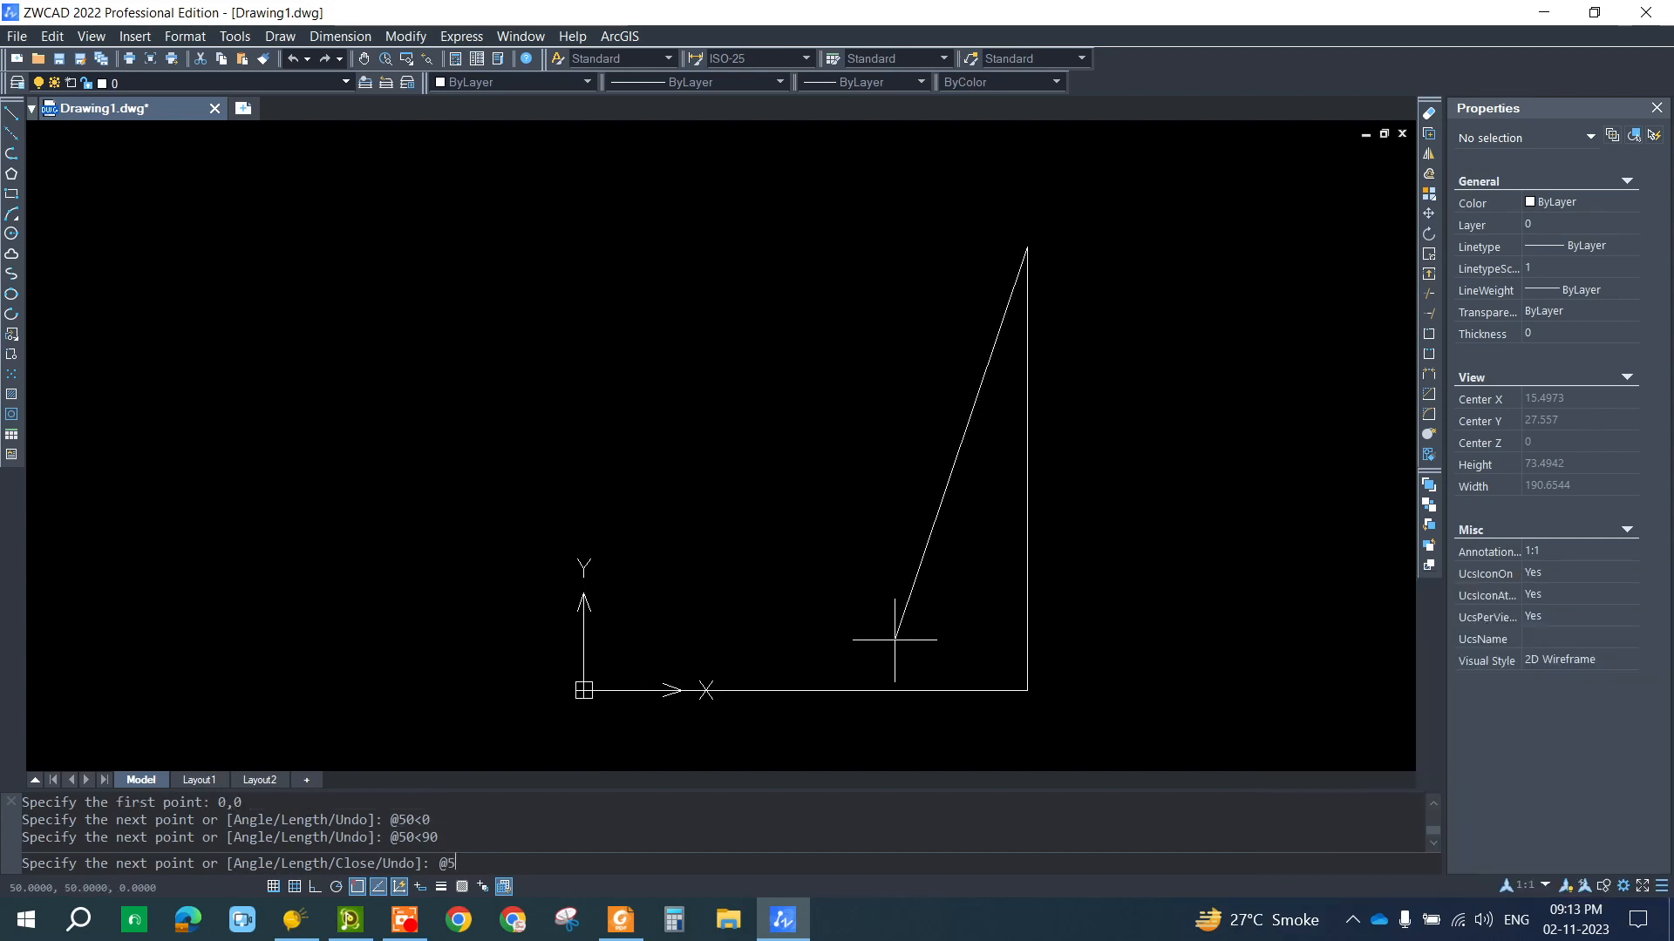
text(0<180)
key(Return)
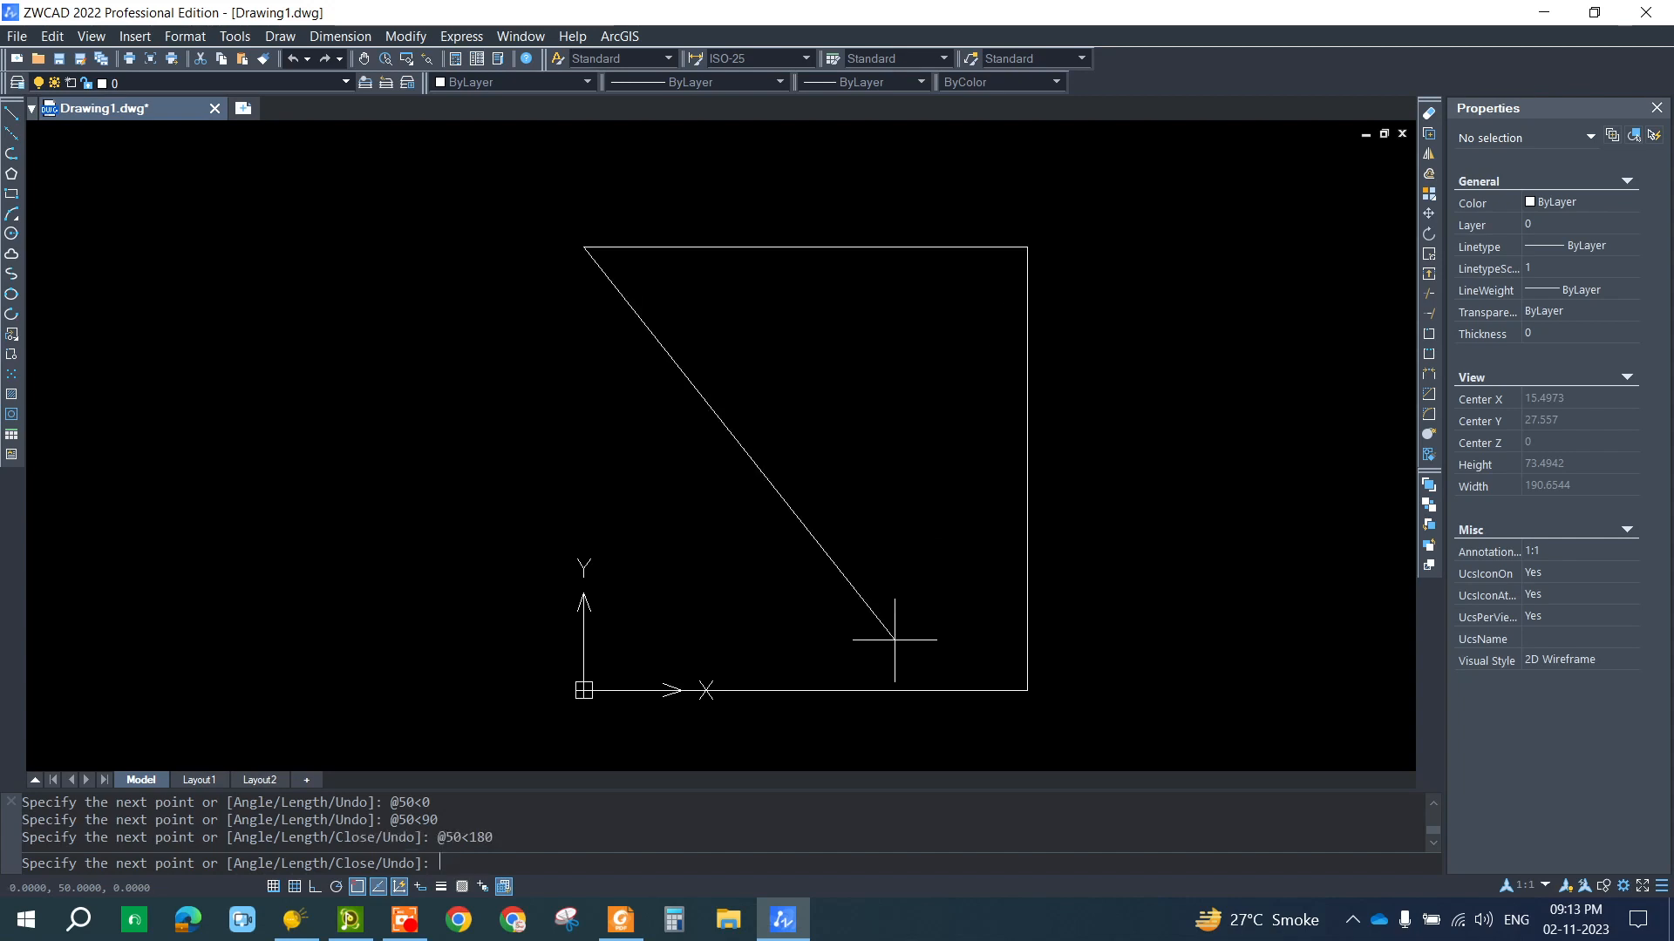
text(@5)
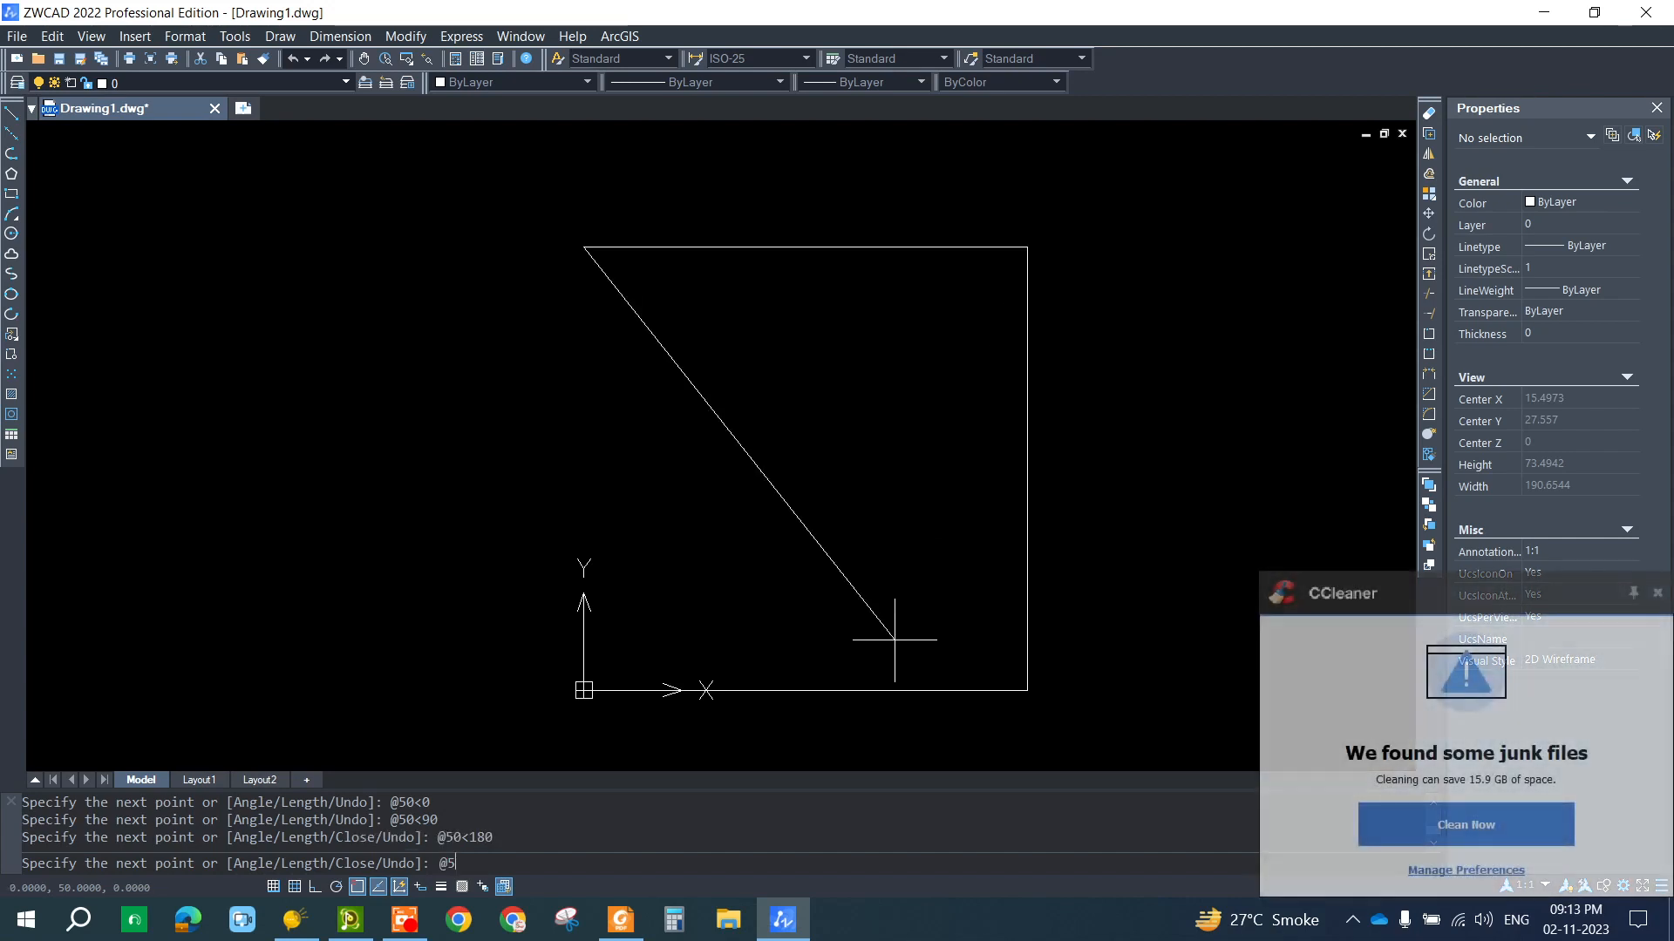
text(0<2)
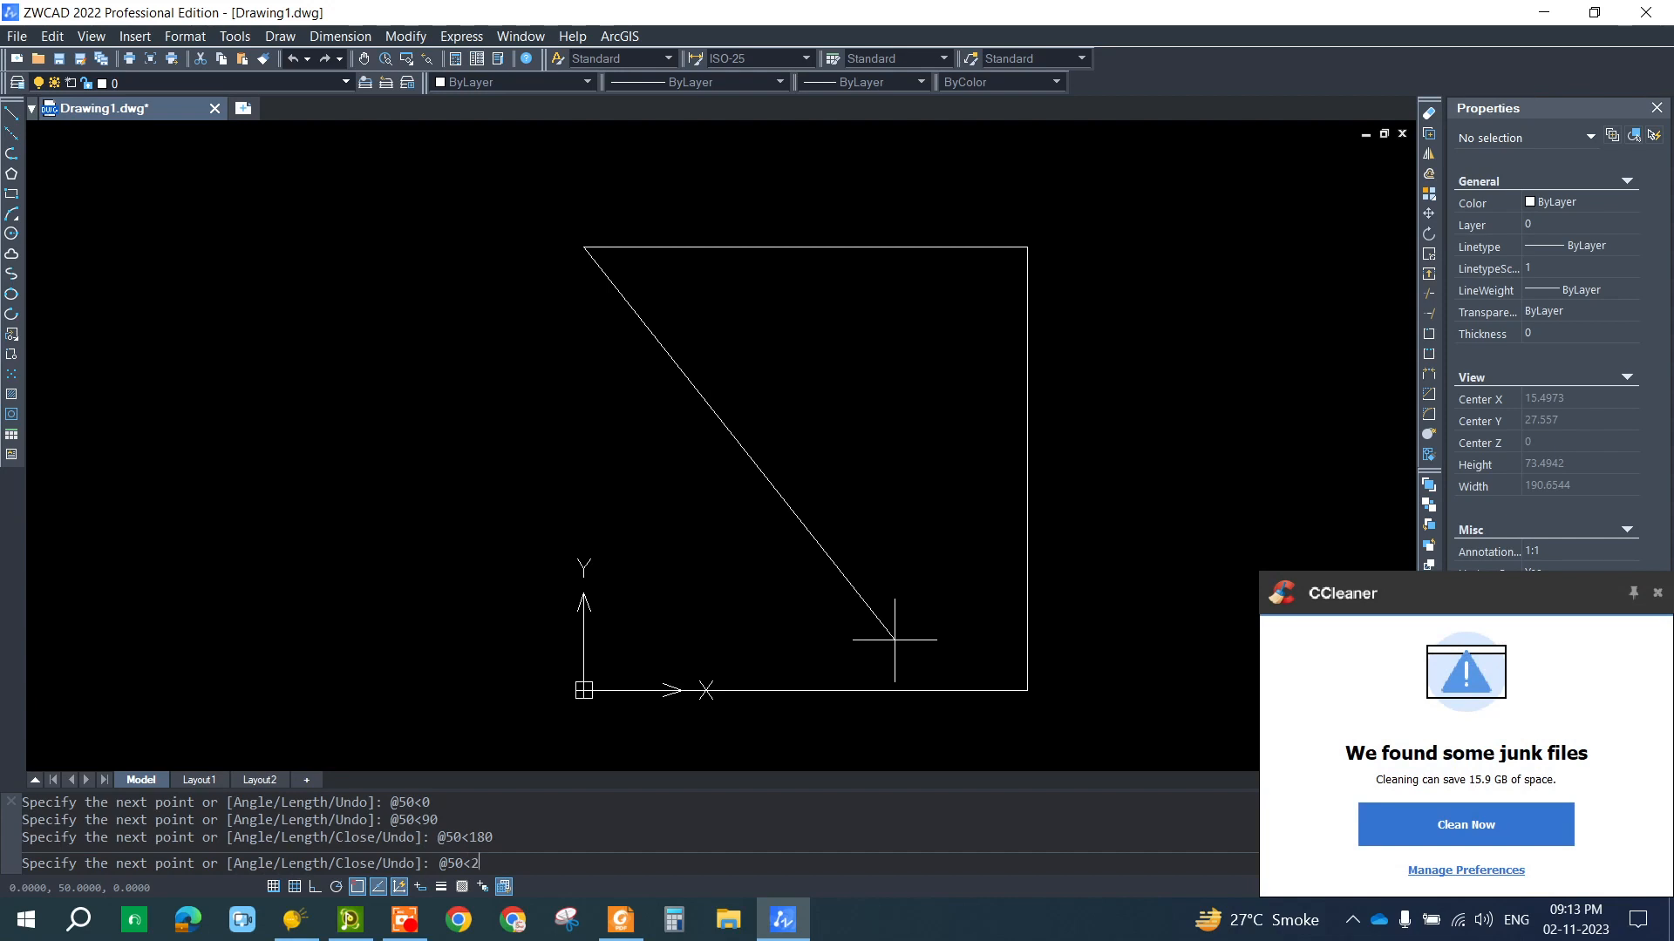
text(70)
key(Return)
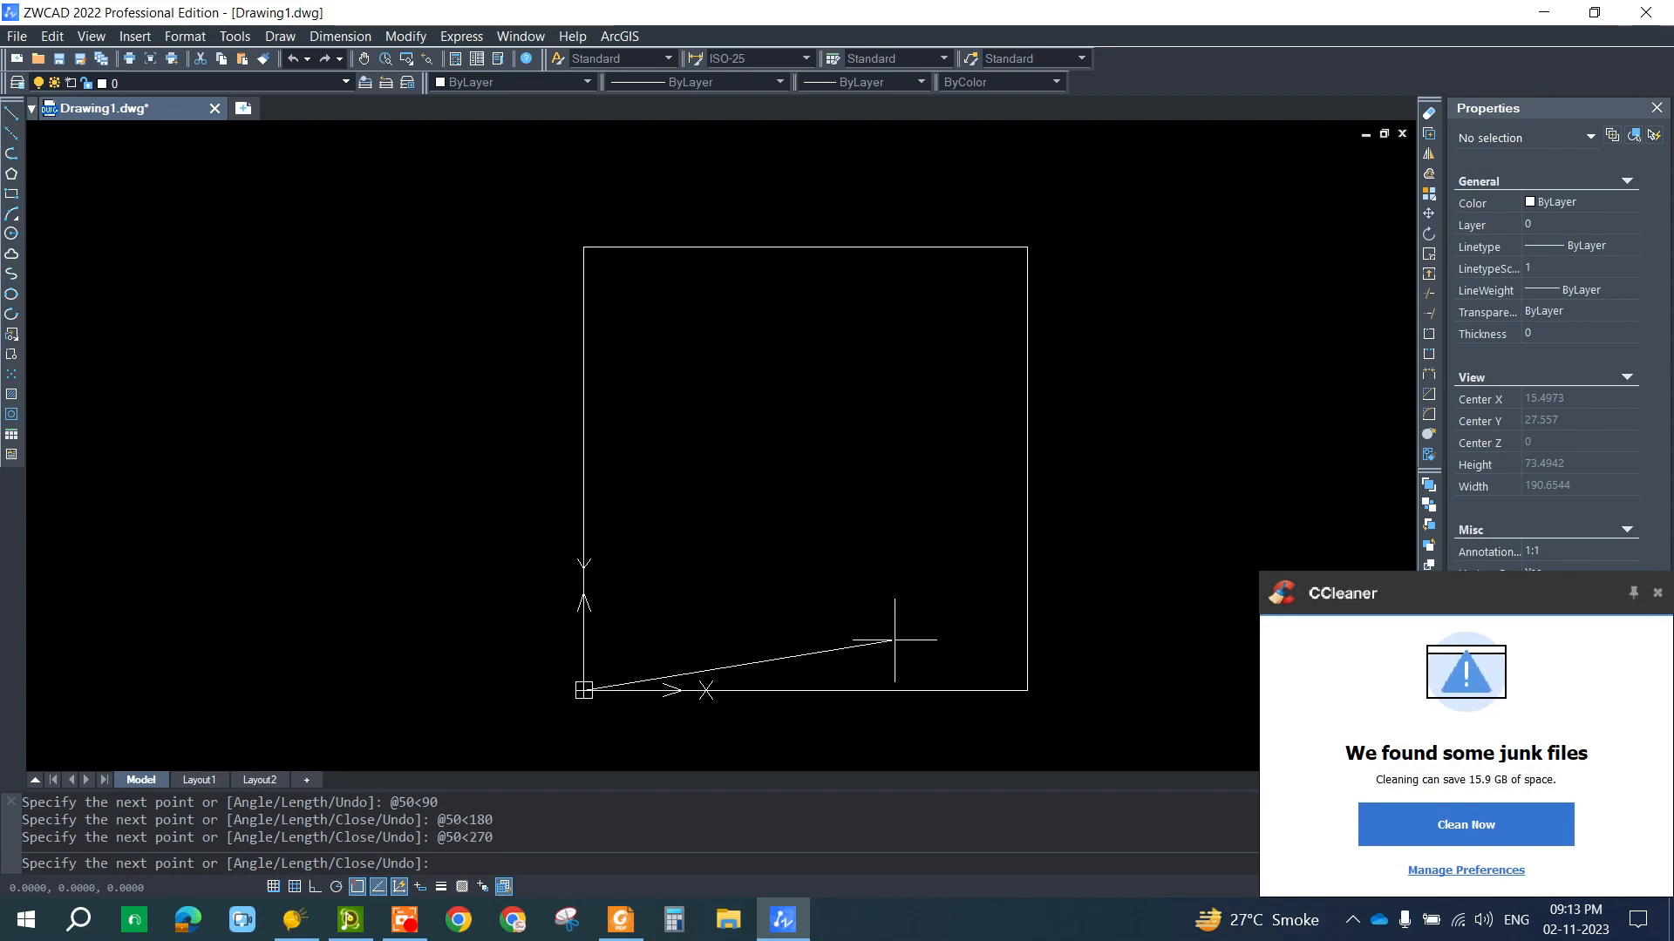
key(Return)
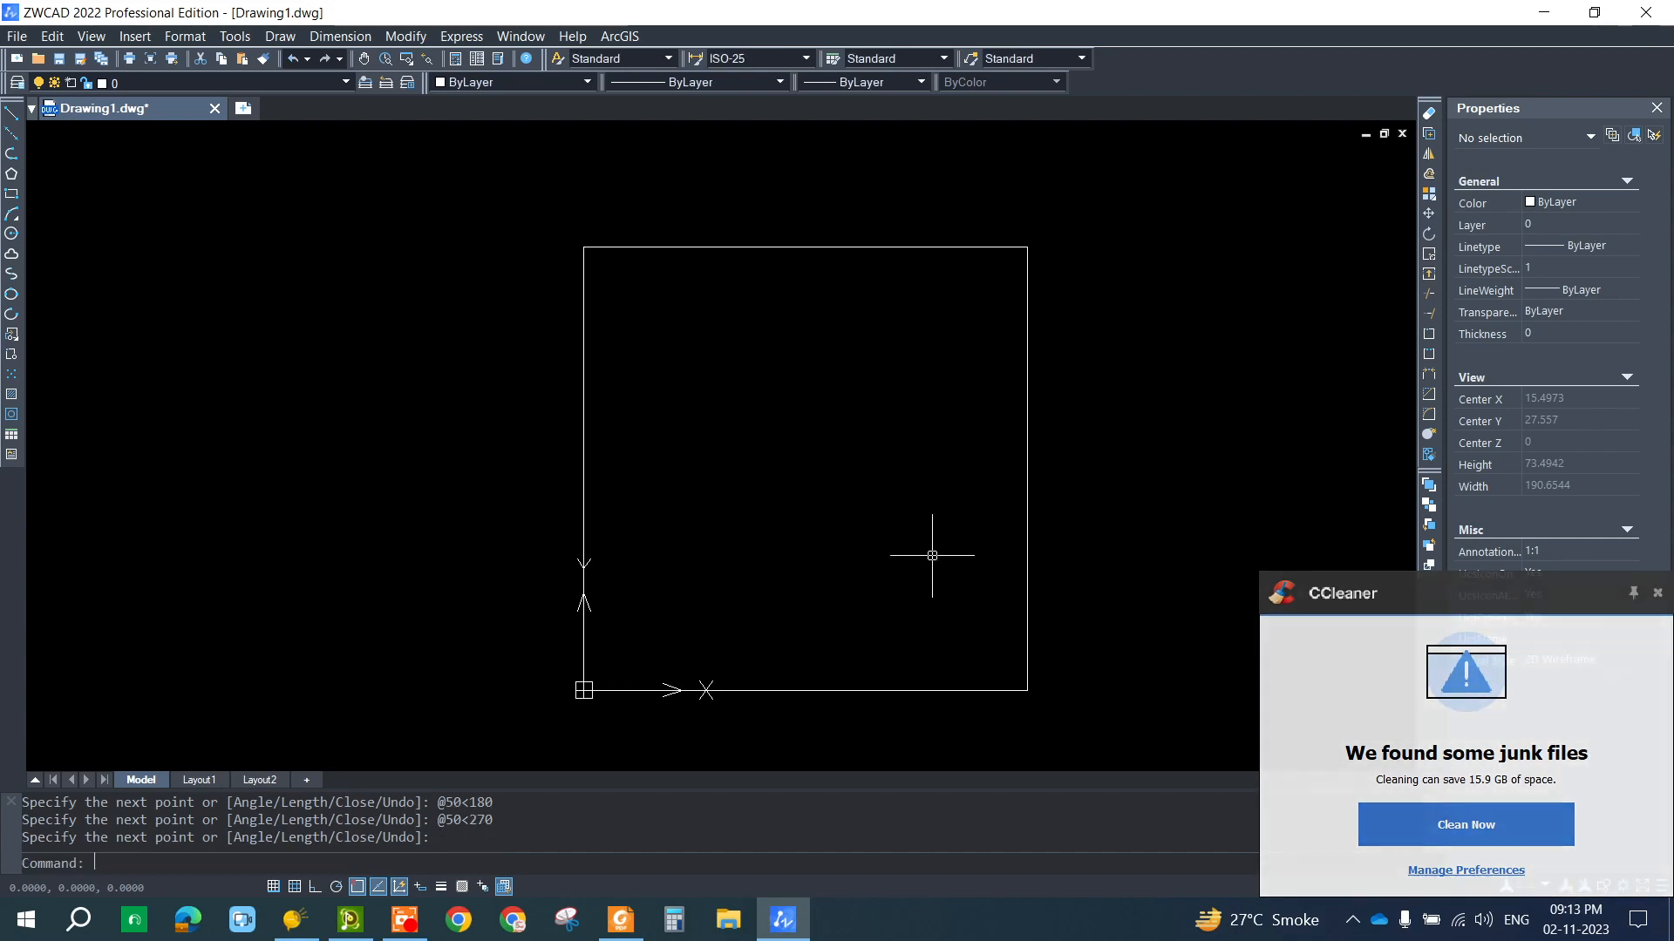
scroll(820, 291, down, 4)
middle_drag(927, 365, 324, 477)
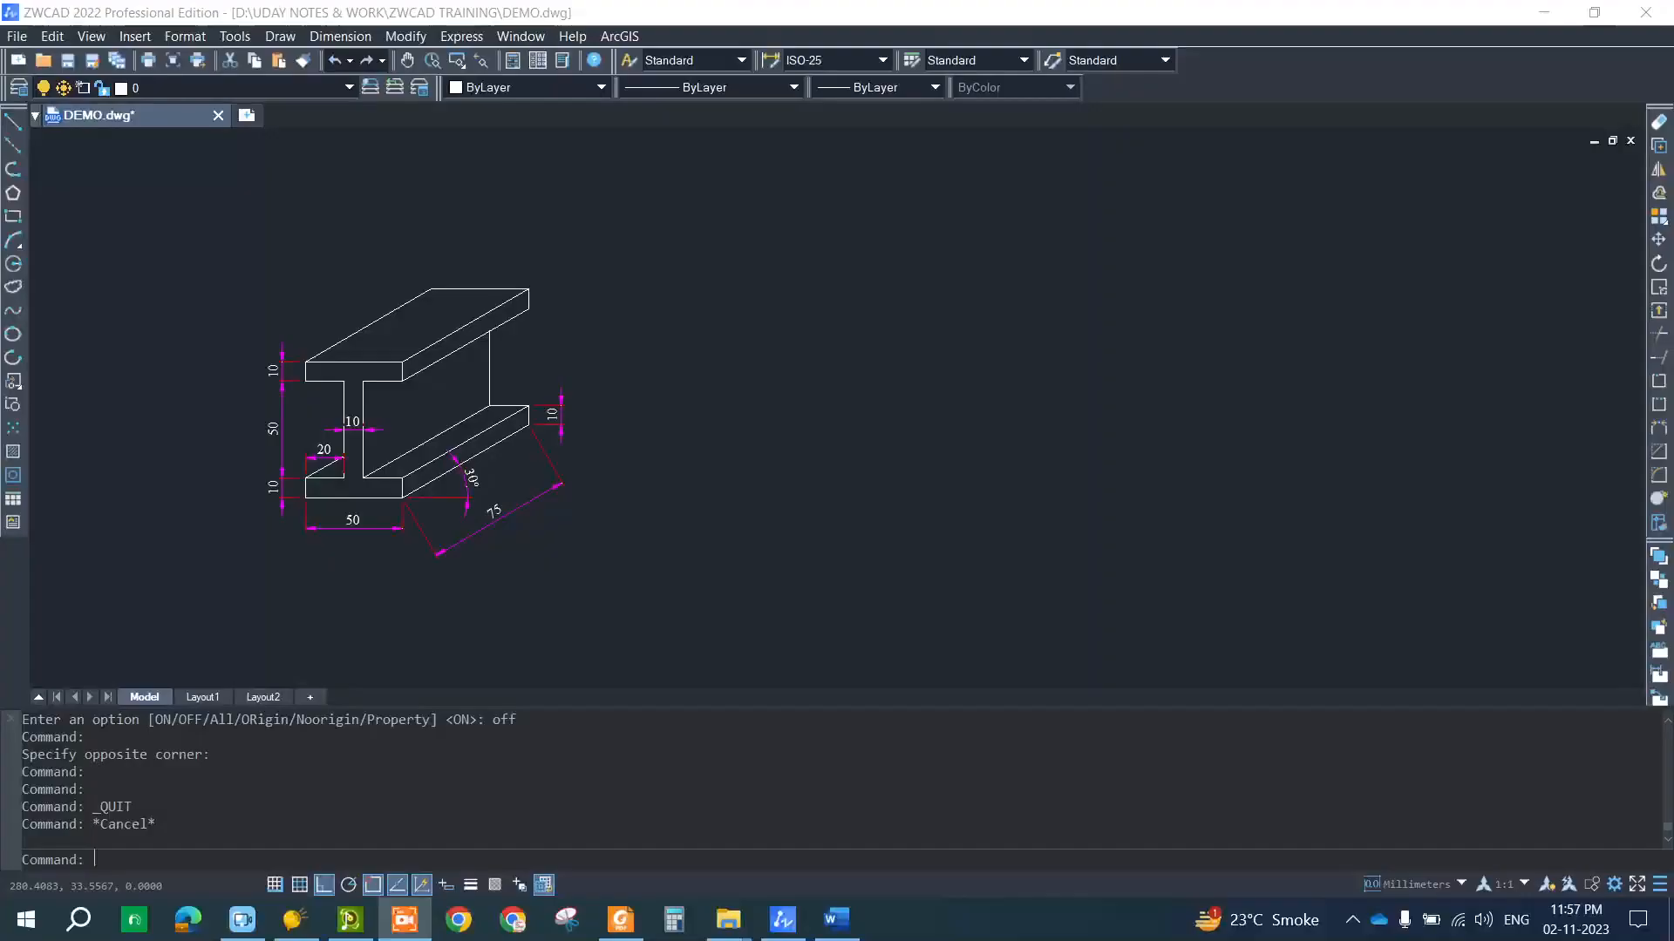
click(943, 462)
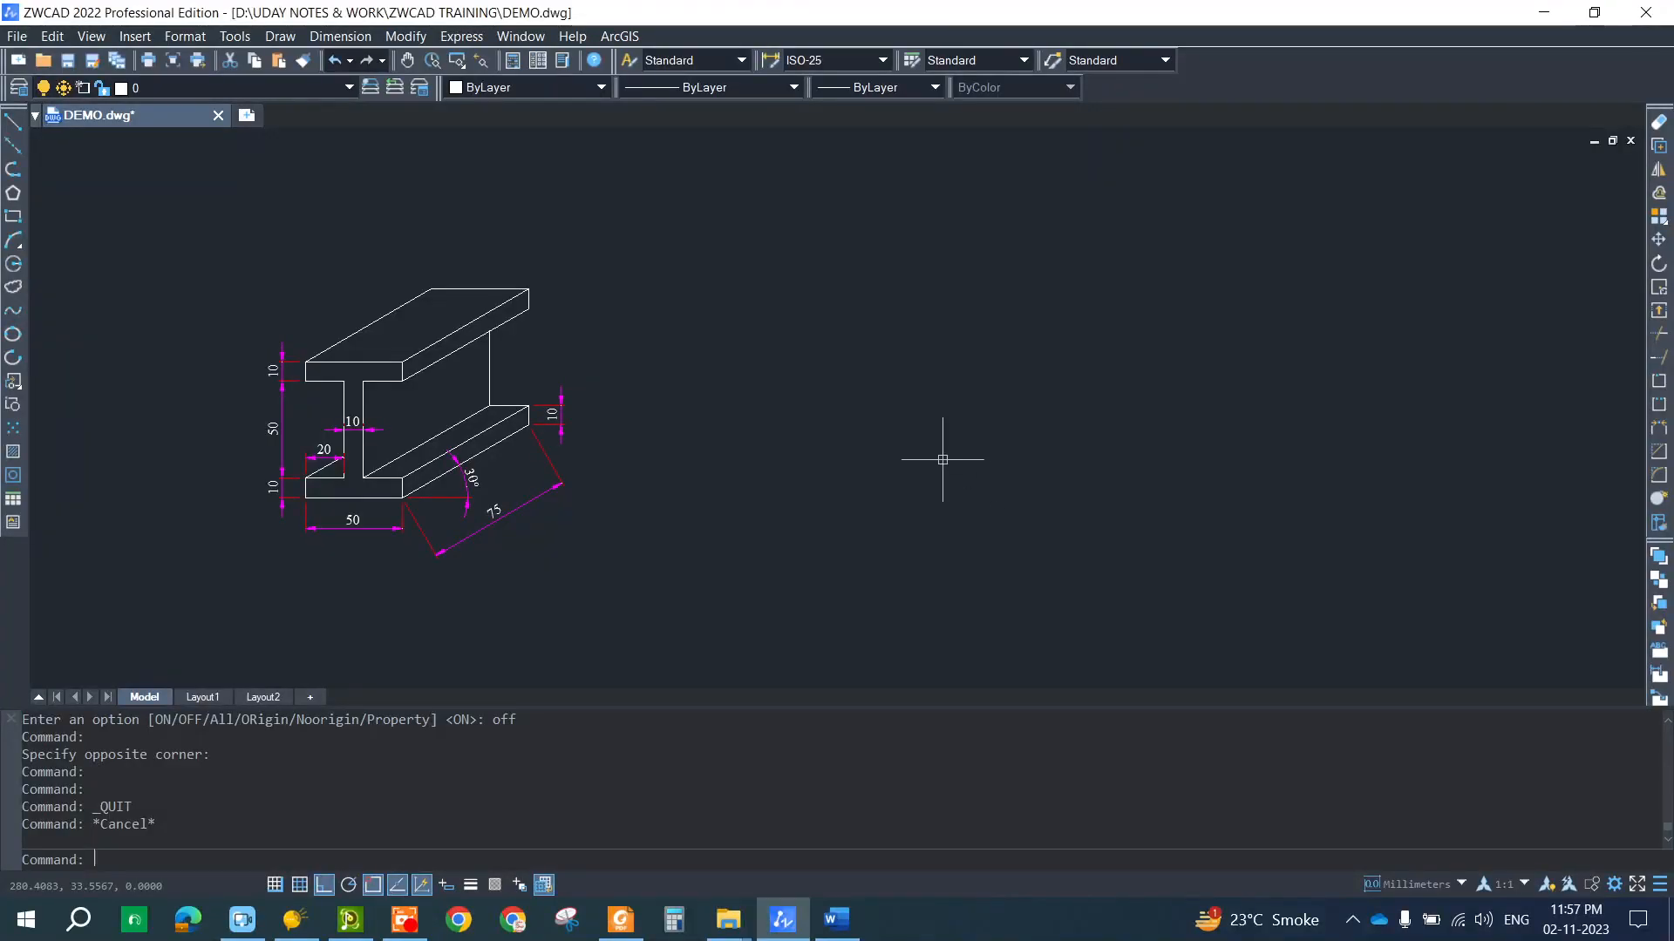
text(l)
key(Return)
click(790, 486)
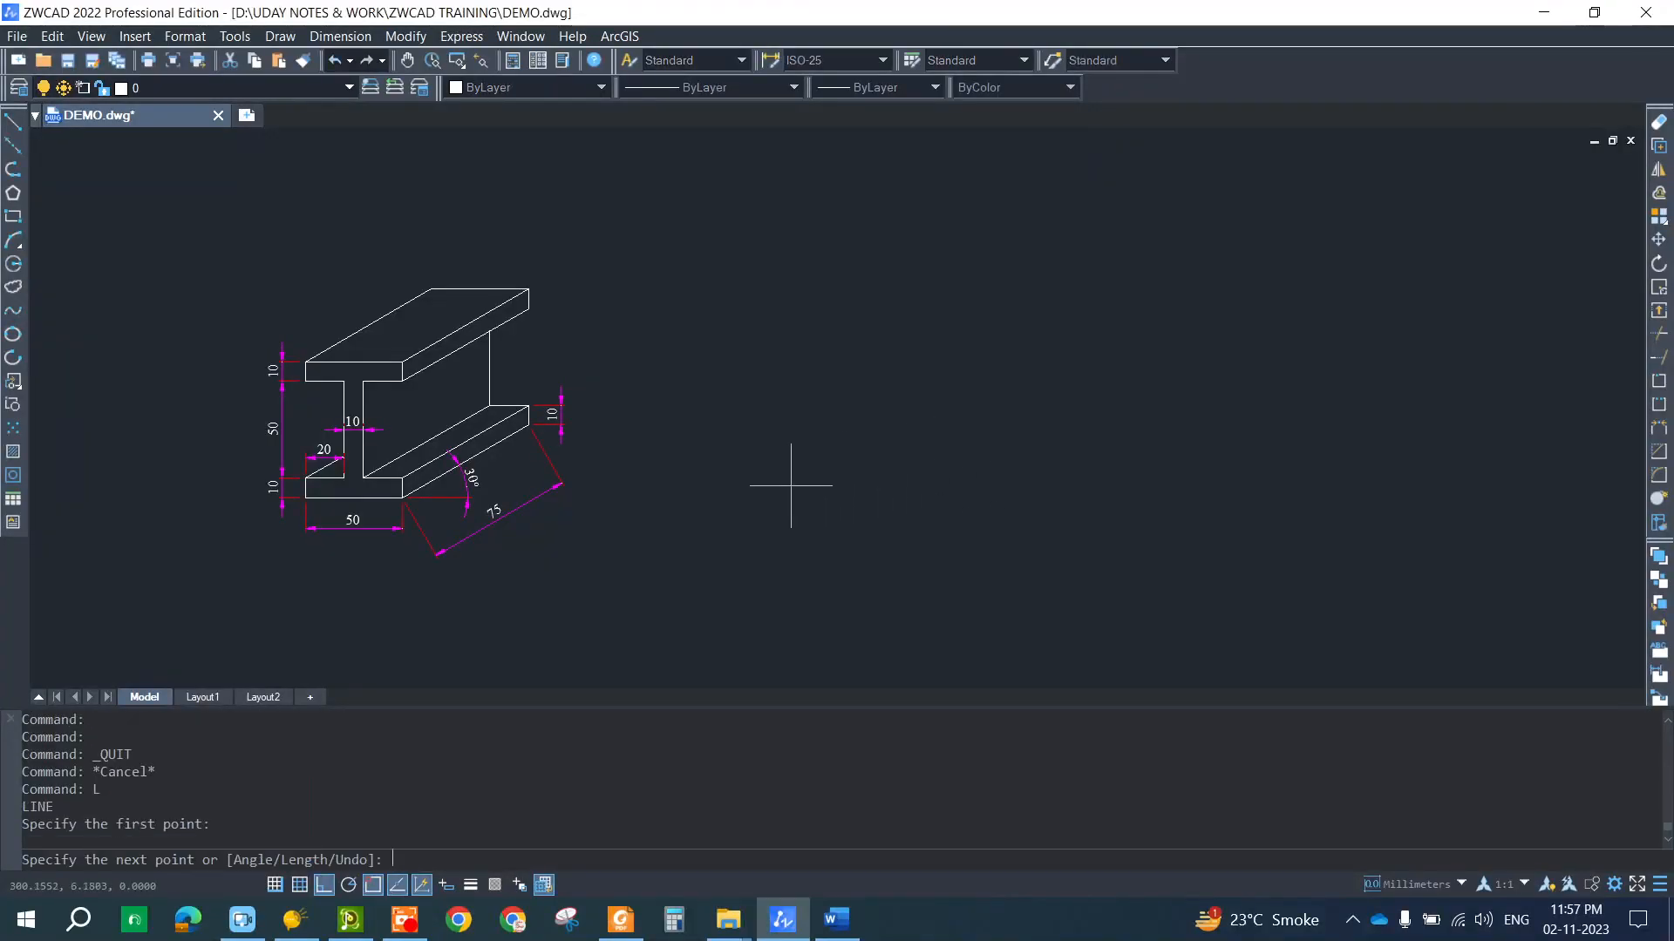
text(@50<0)
key(Return)
click(323, 884)
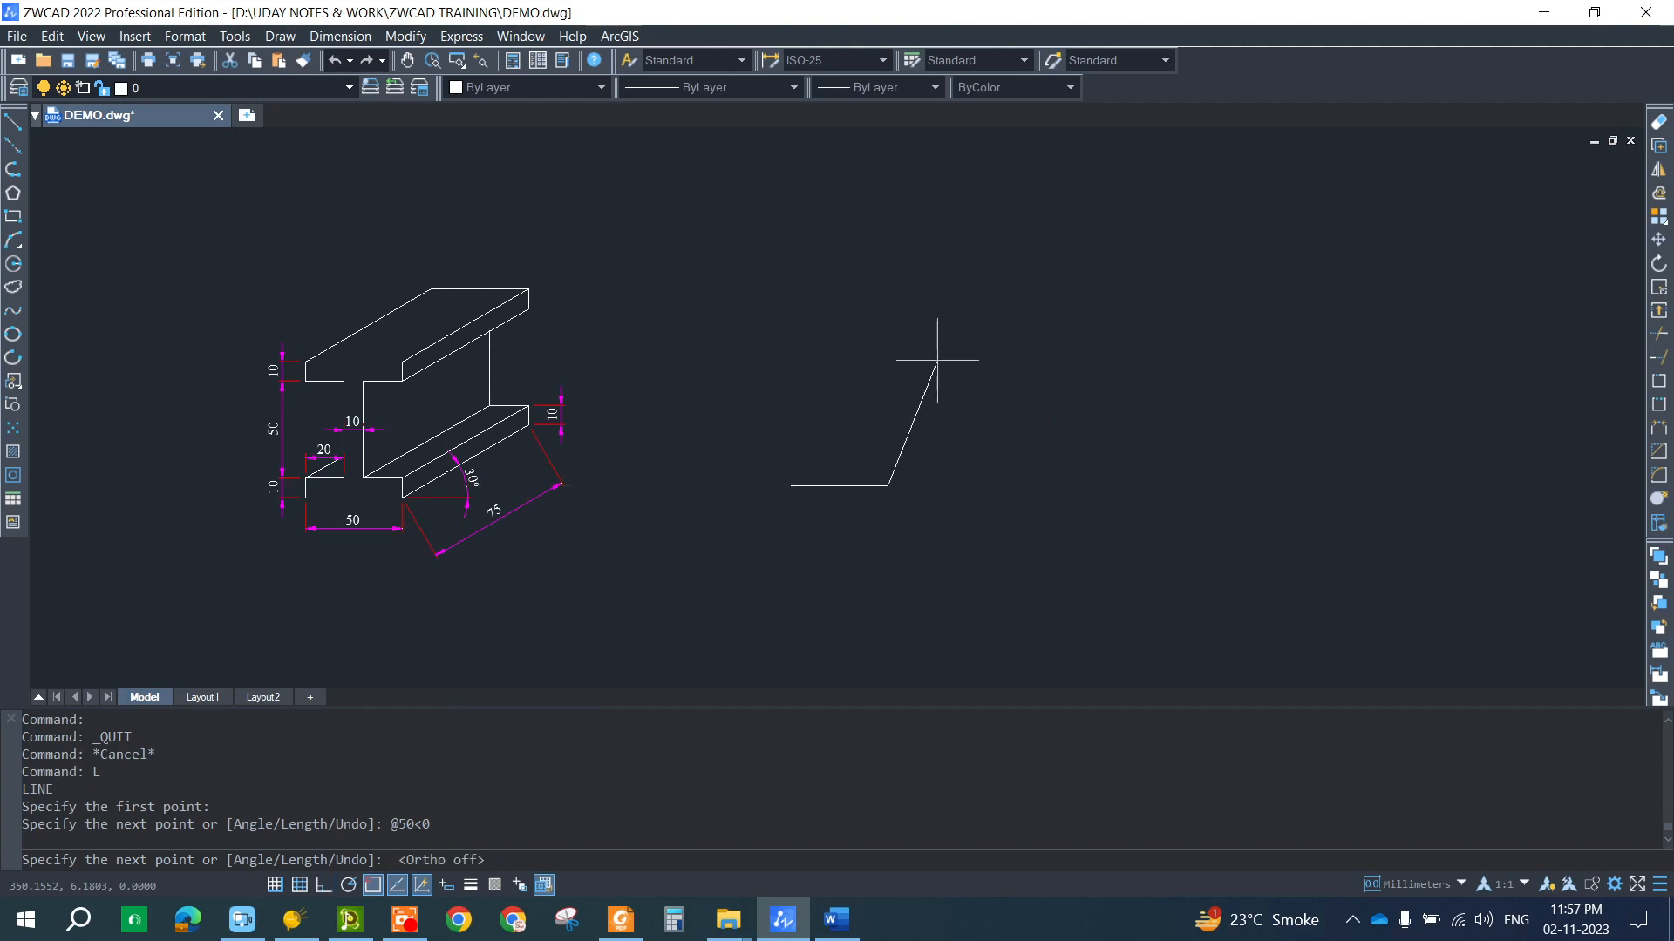
text(@10<90)
key(Return)
text(@20<180)
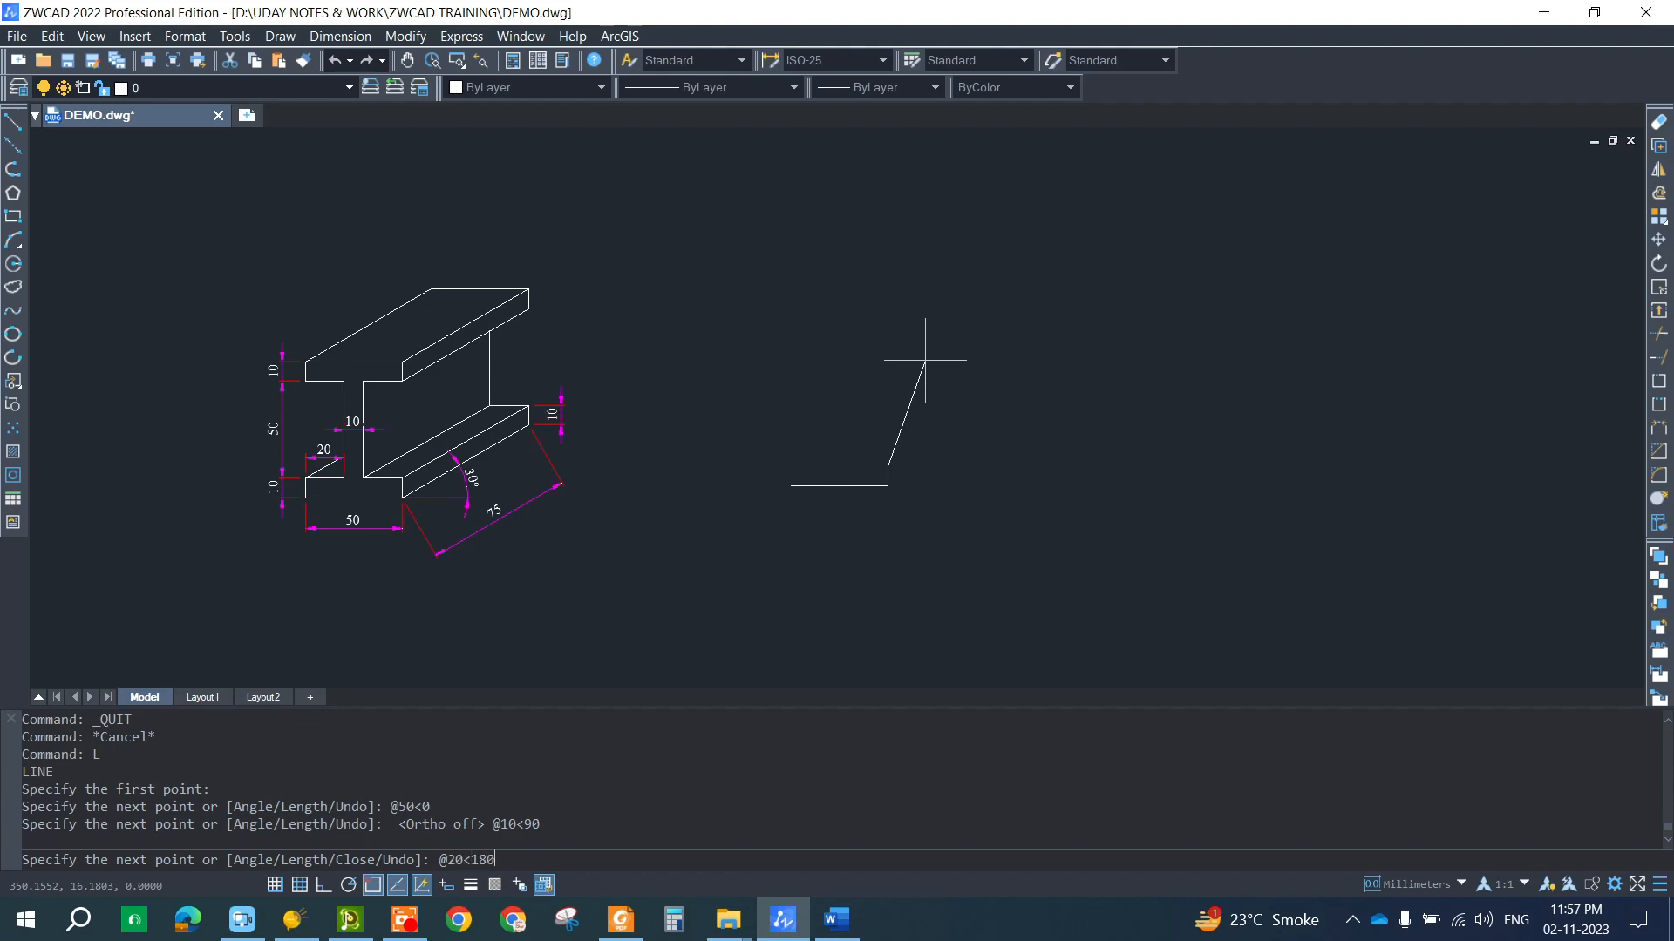
key(Return)
text(@50<)
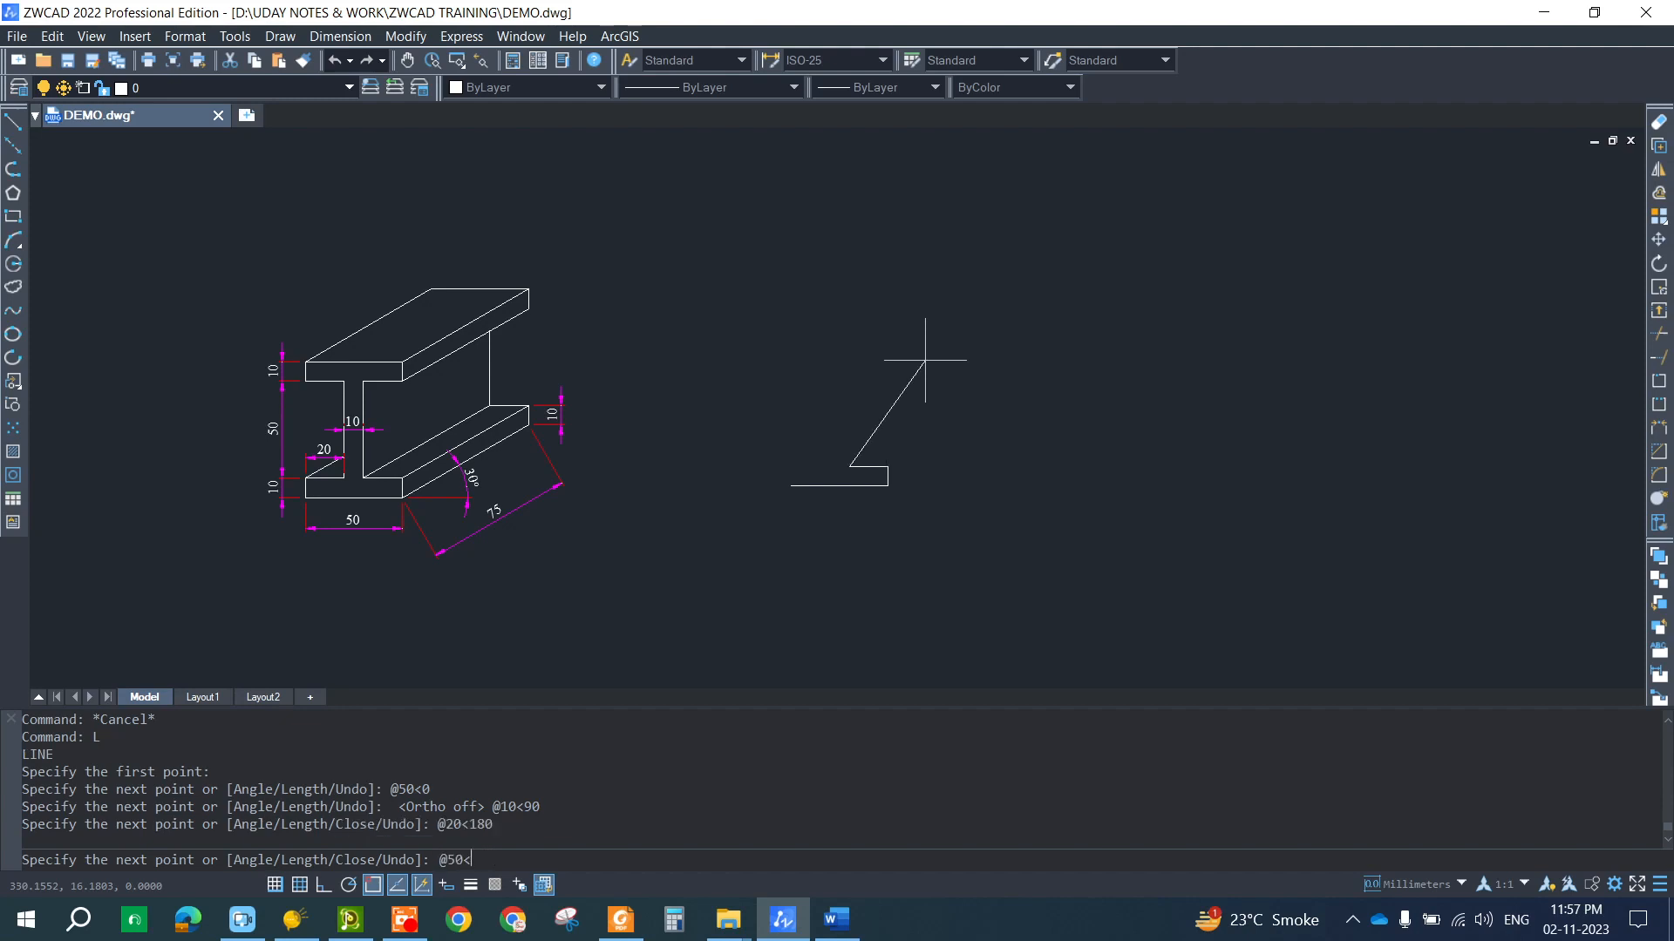
text(90)
key(Return)
text(@)
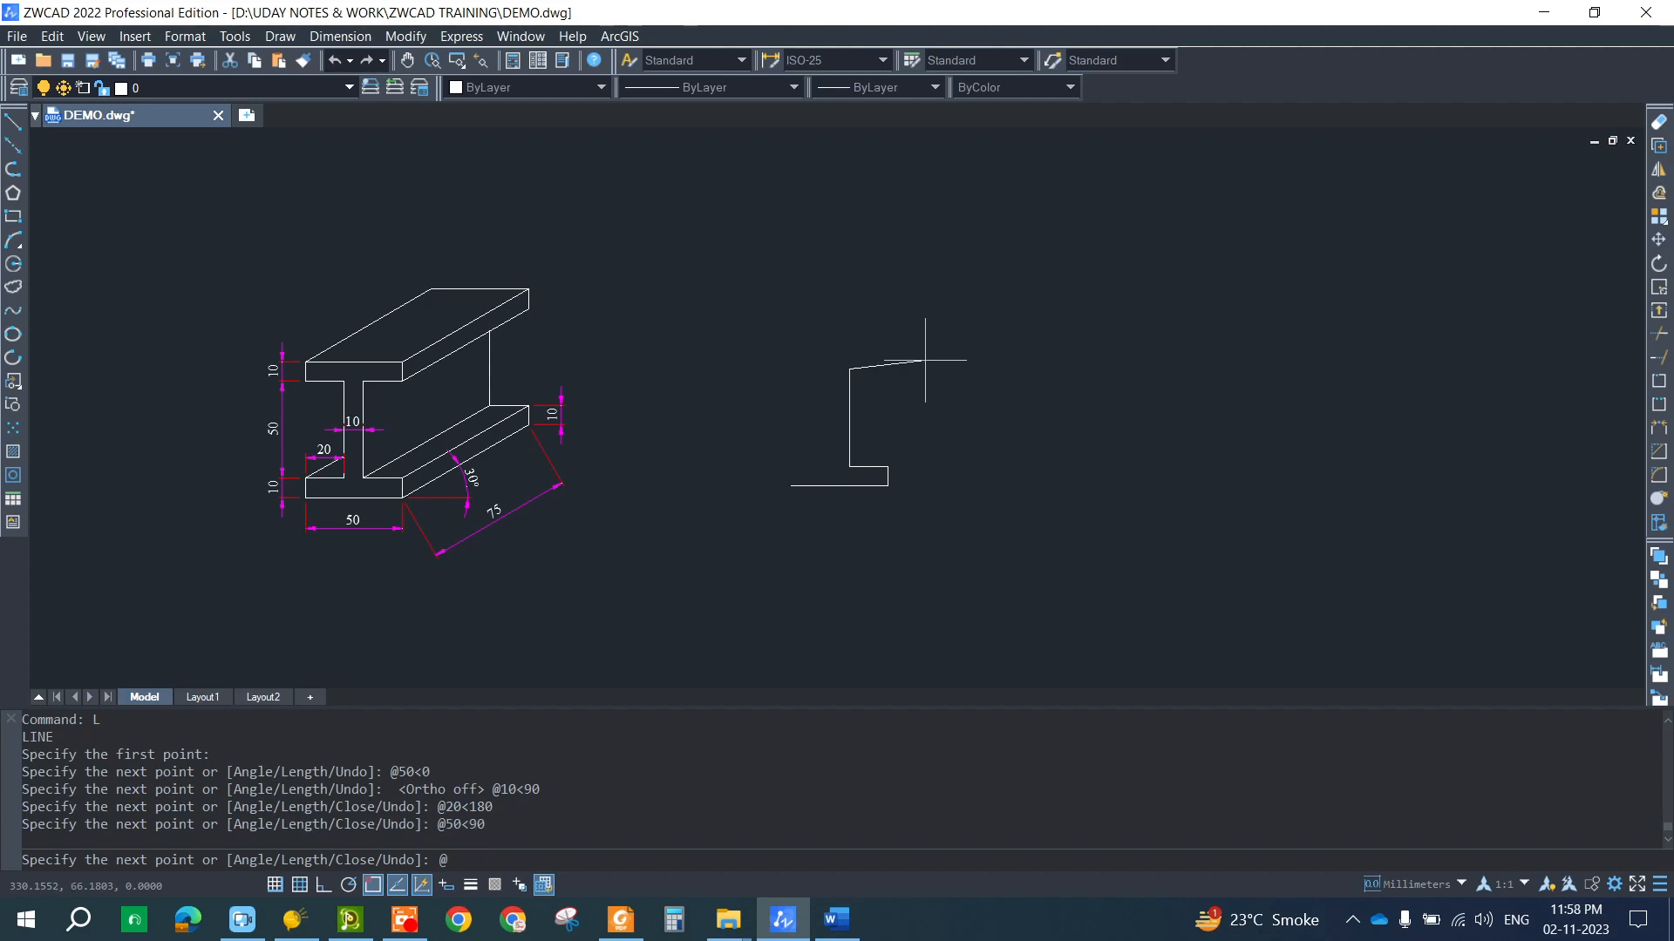
text(20<0)
key(Return)
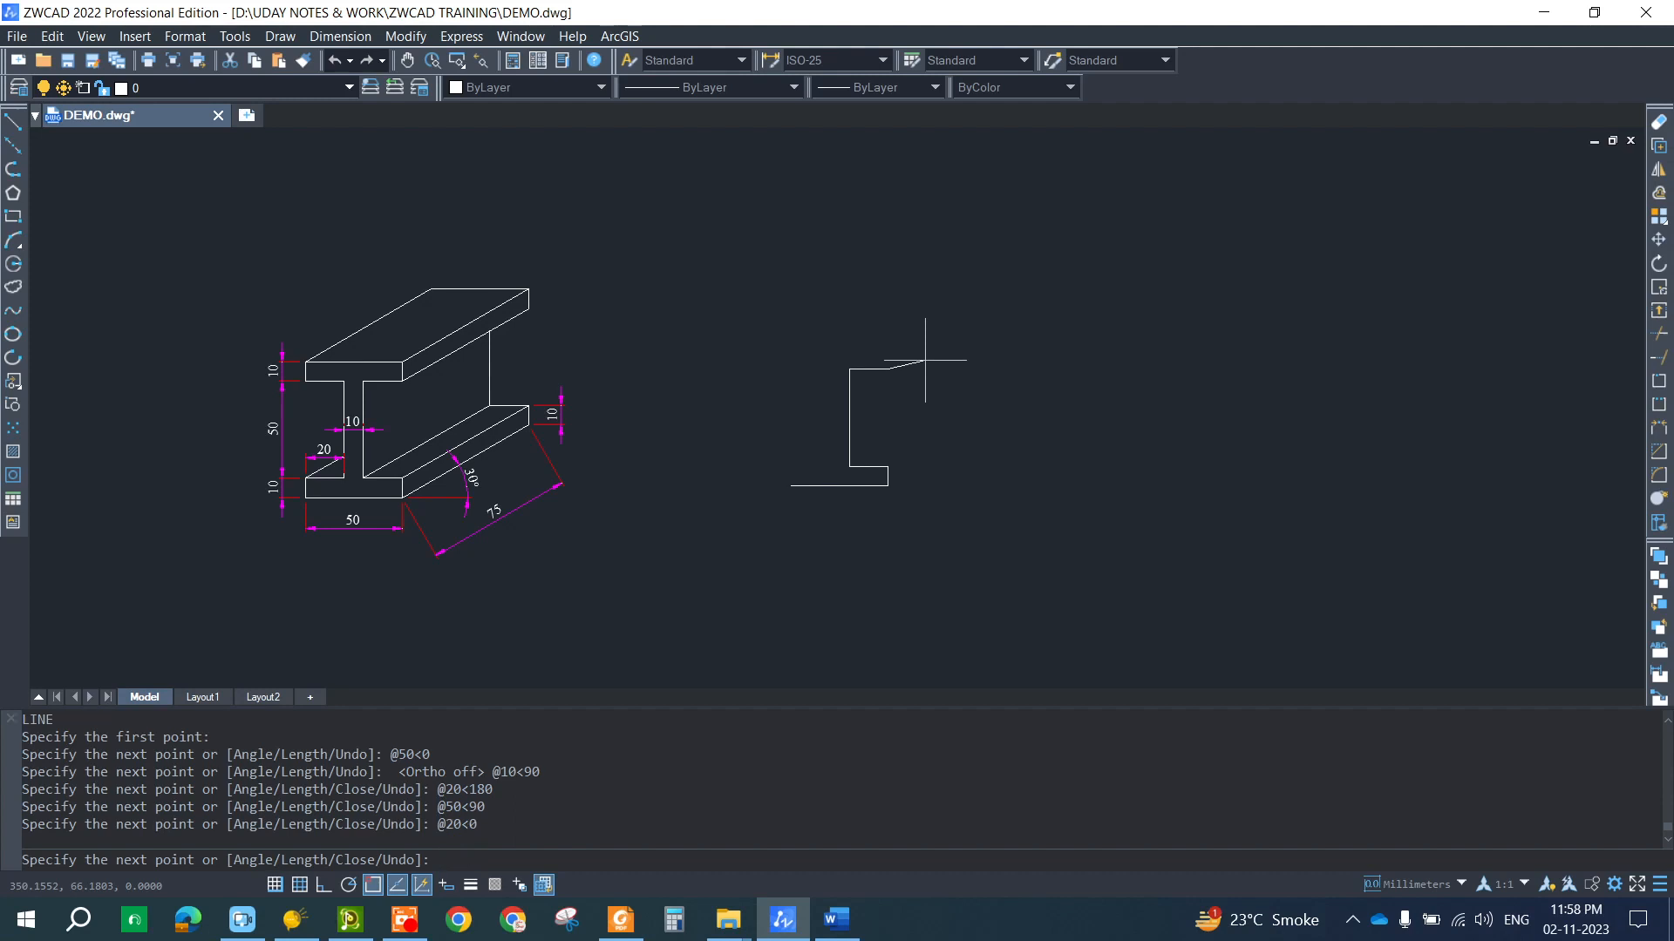
text(@10<90)
key(Return)
text(@)
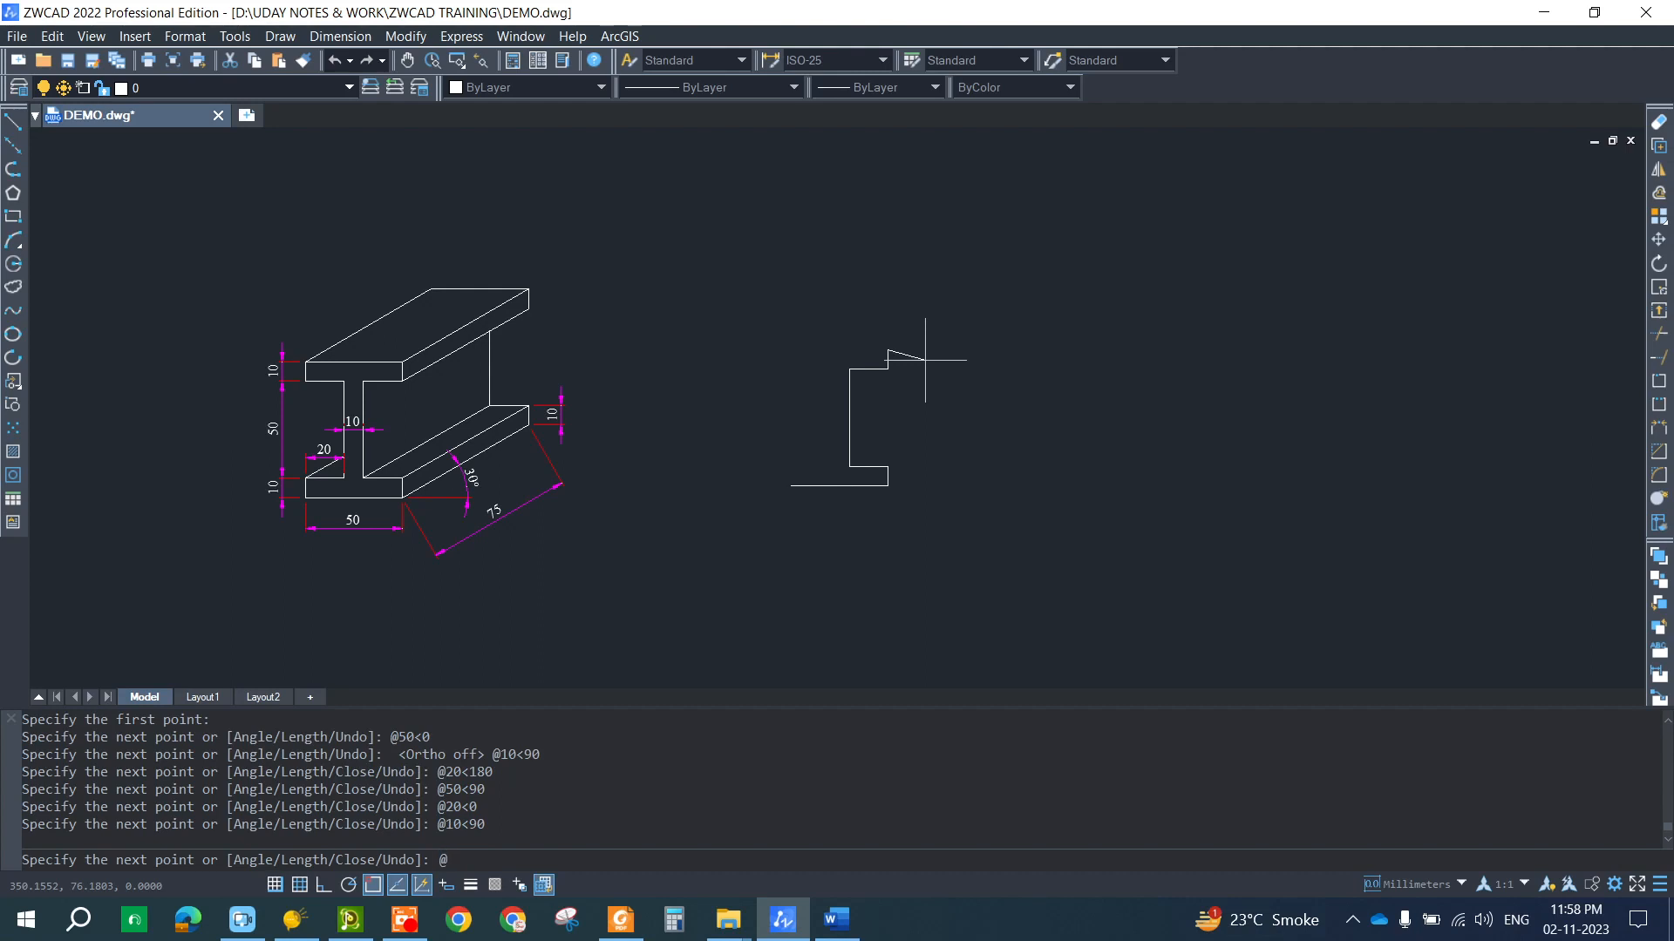
text(50<0)
key(Return)
key(ctrl+z)
text(@50)
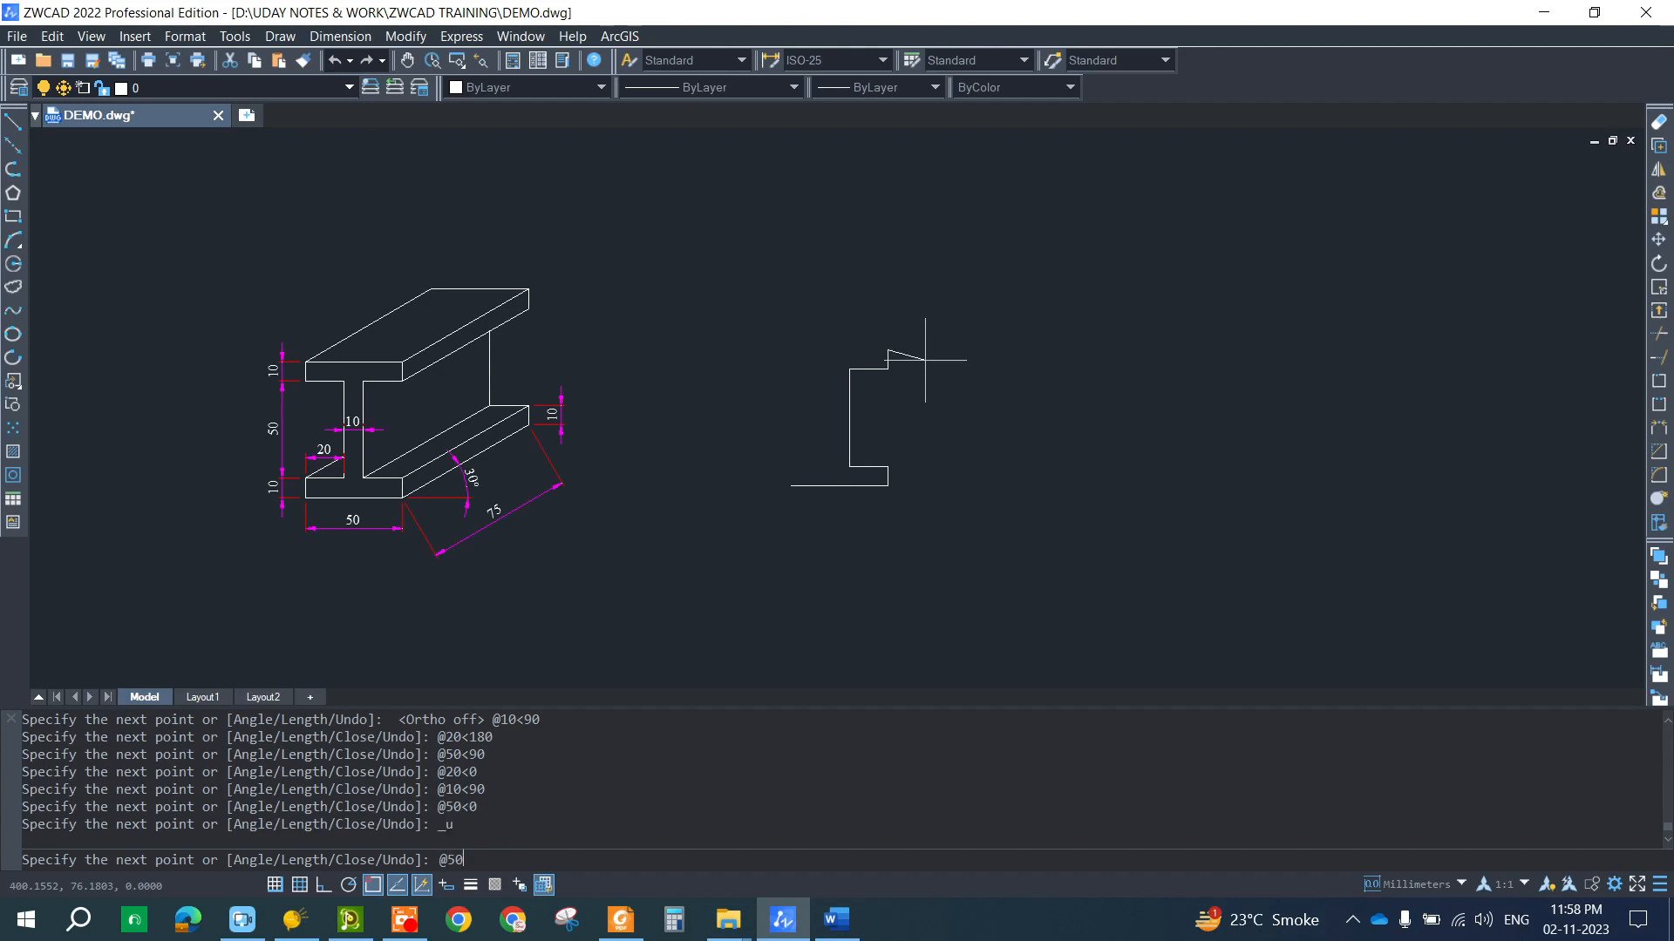
text(<180)
key(Return)
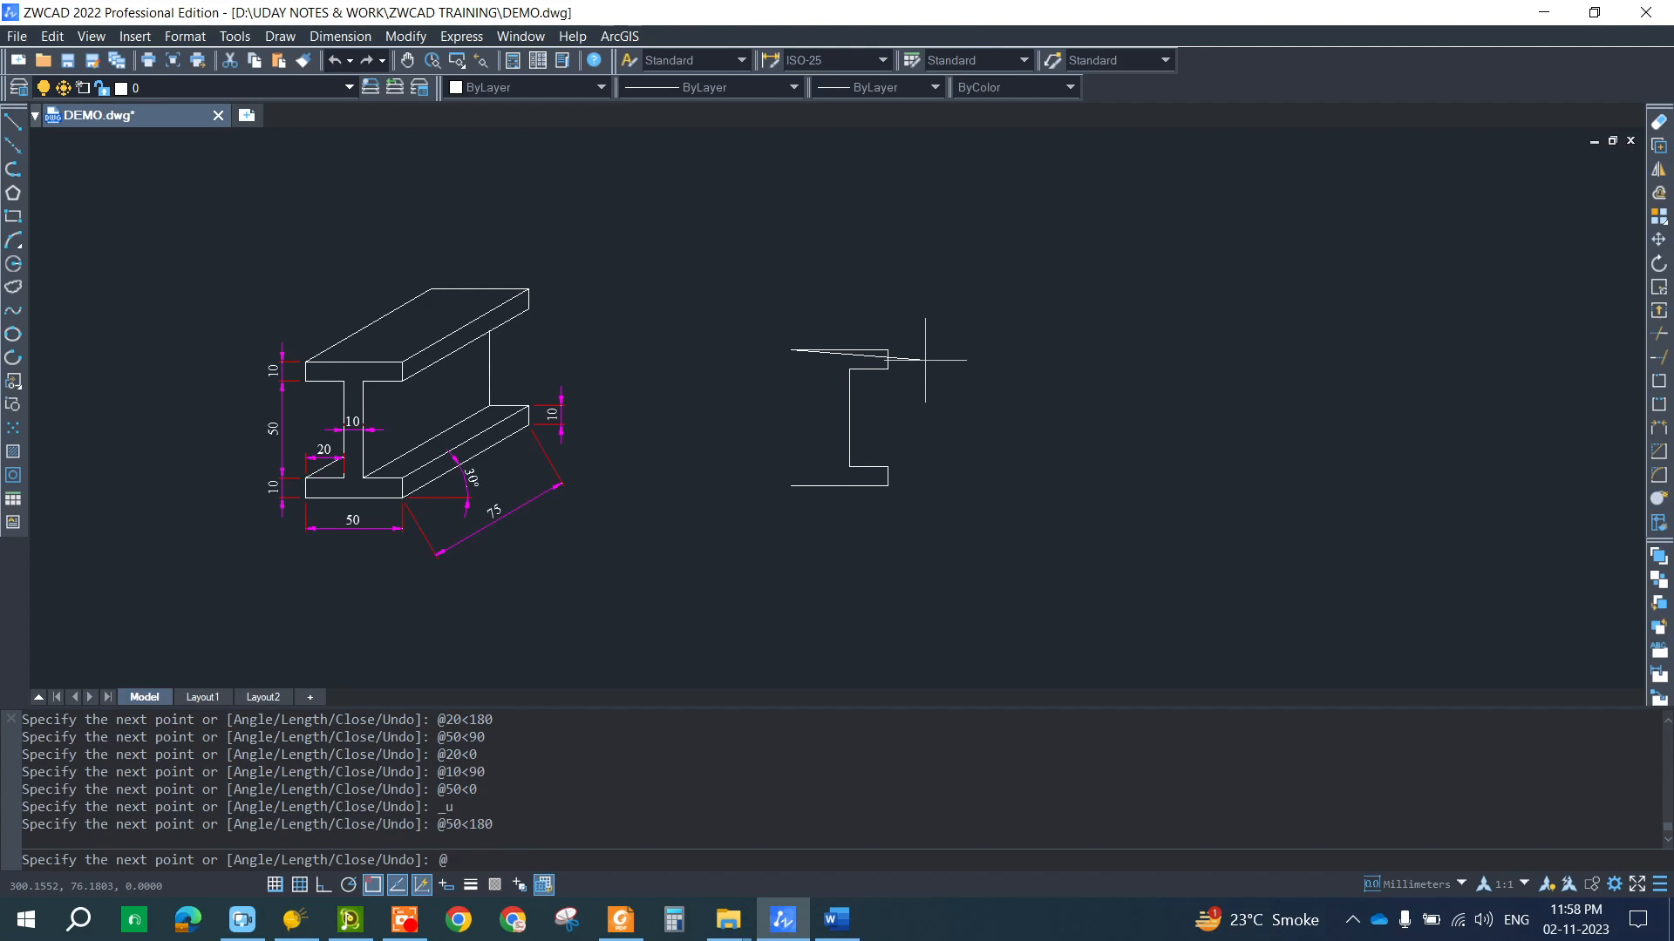
text(@10<270)
key(Return)
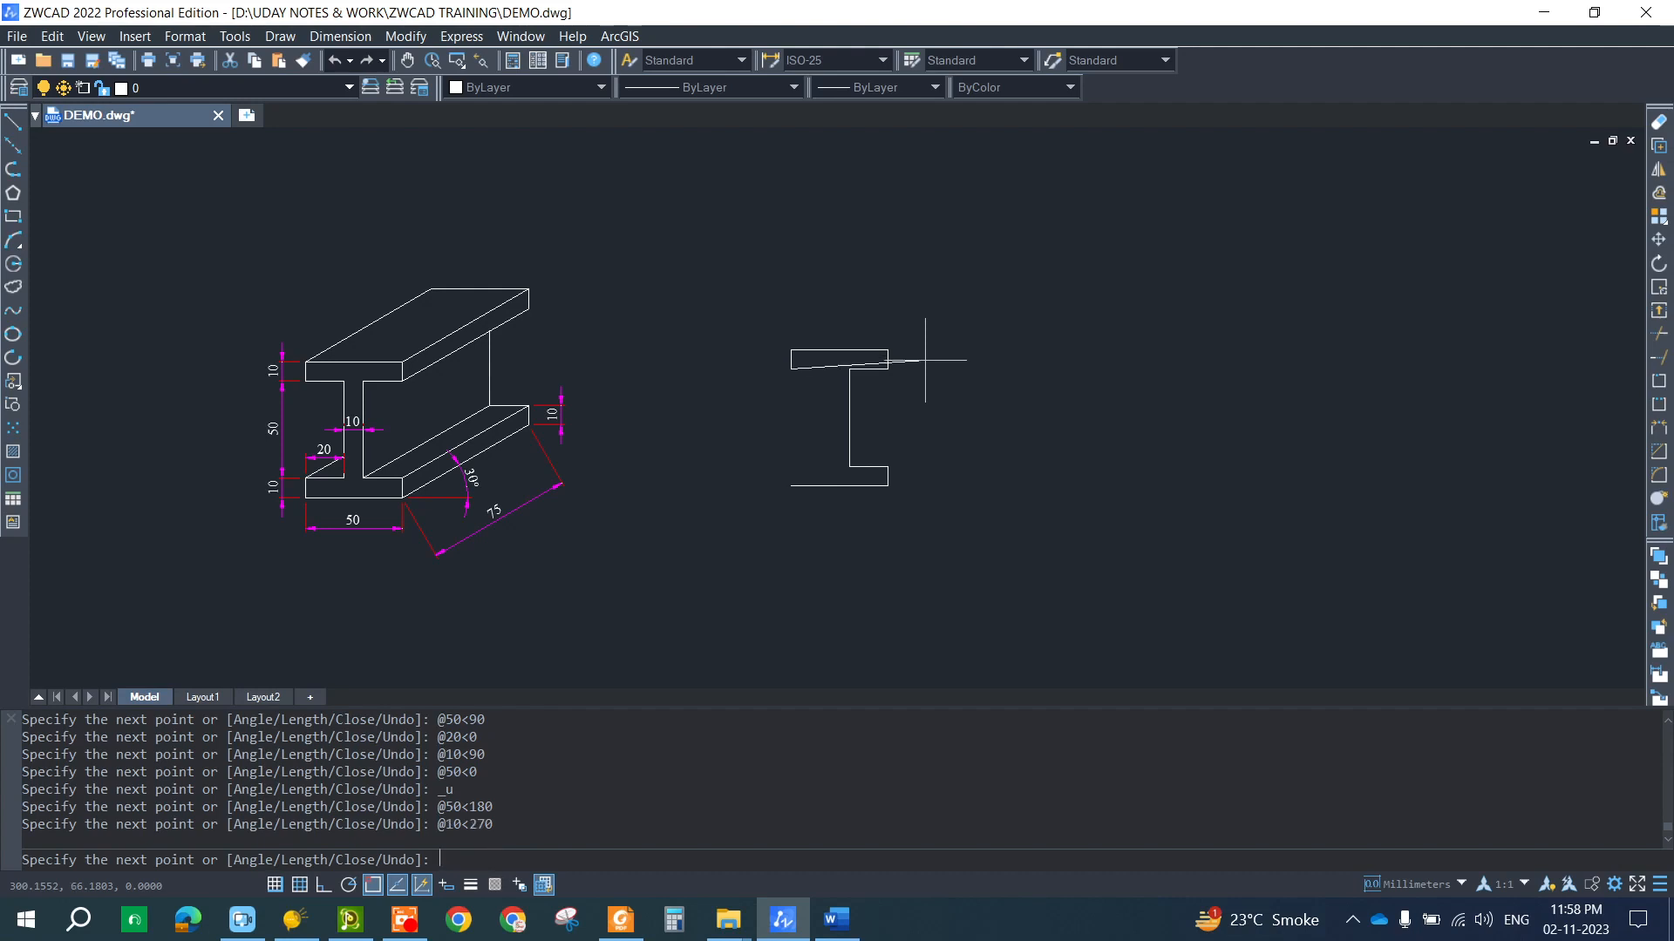
text(@20<0)
key(Return)
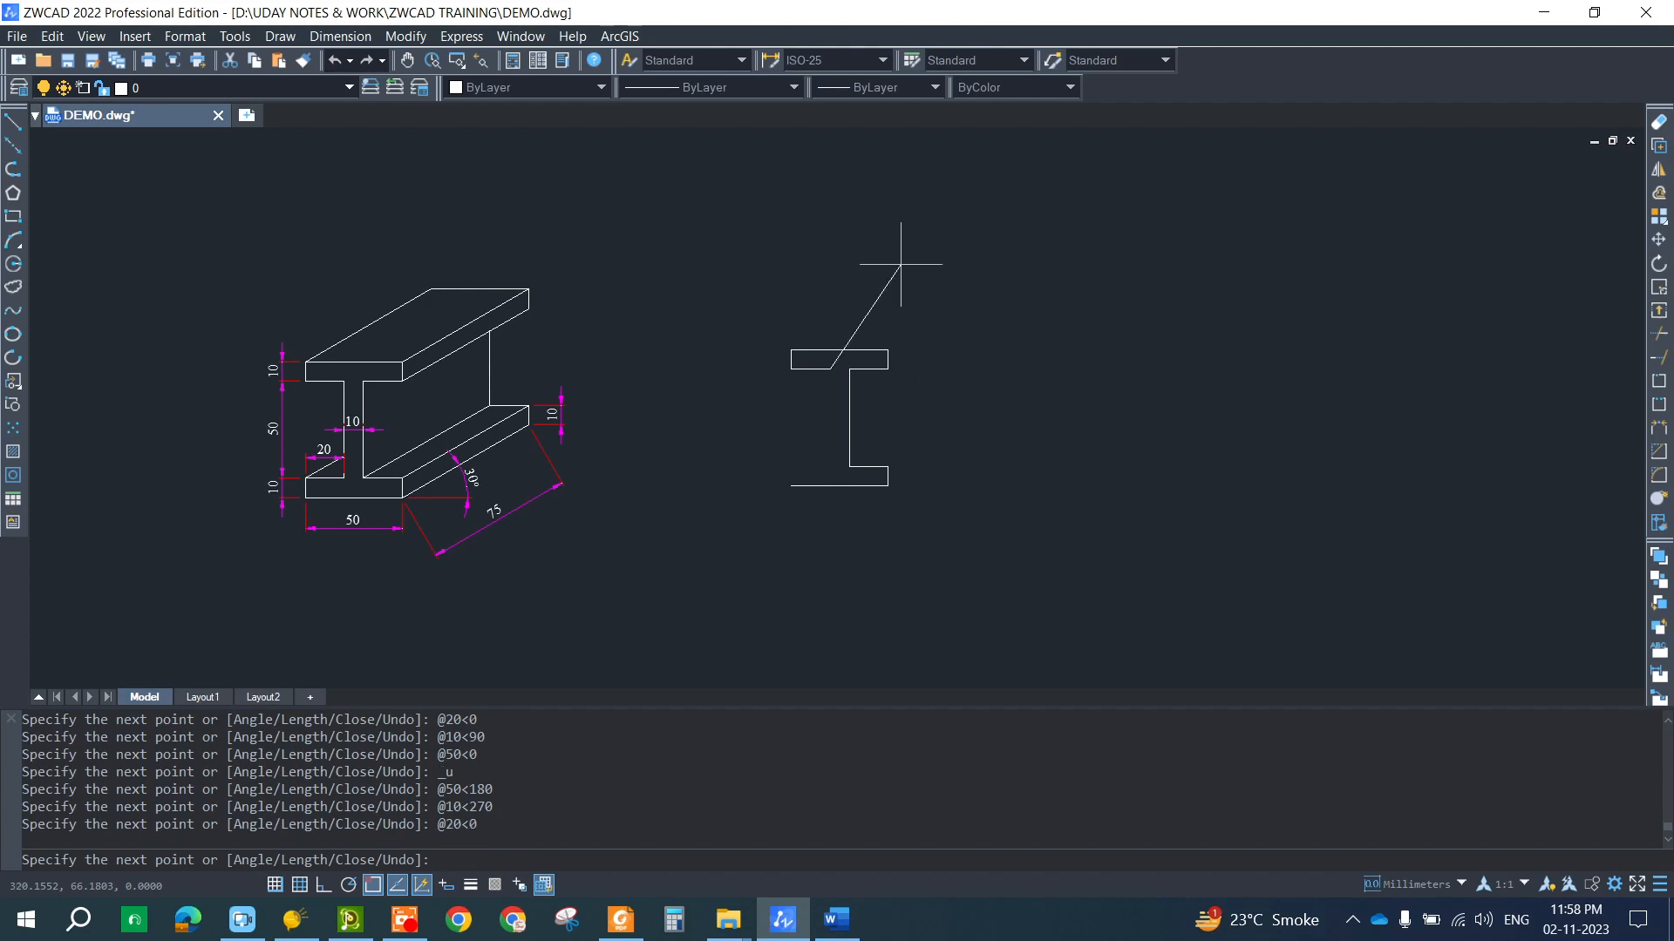
text(@50<270)
key(Return)
text(@)
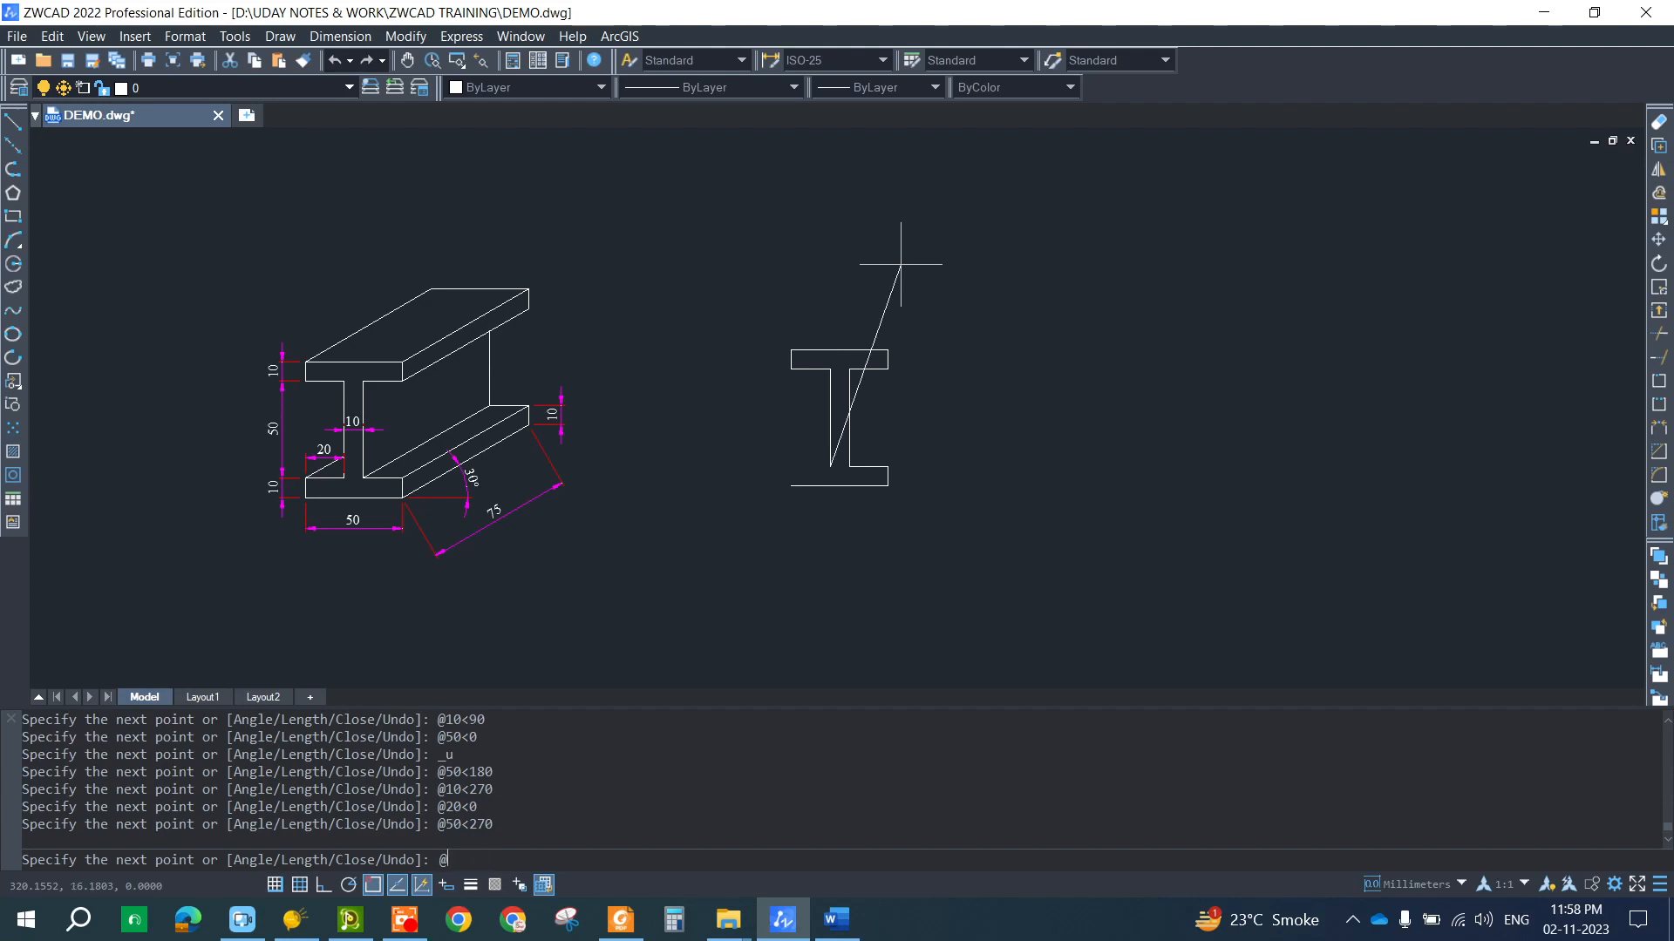
text(20<180)
key(Return)
text(@)
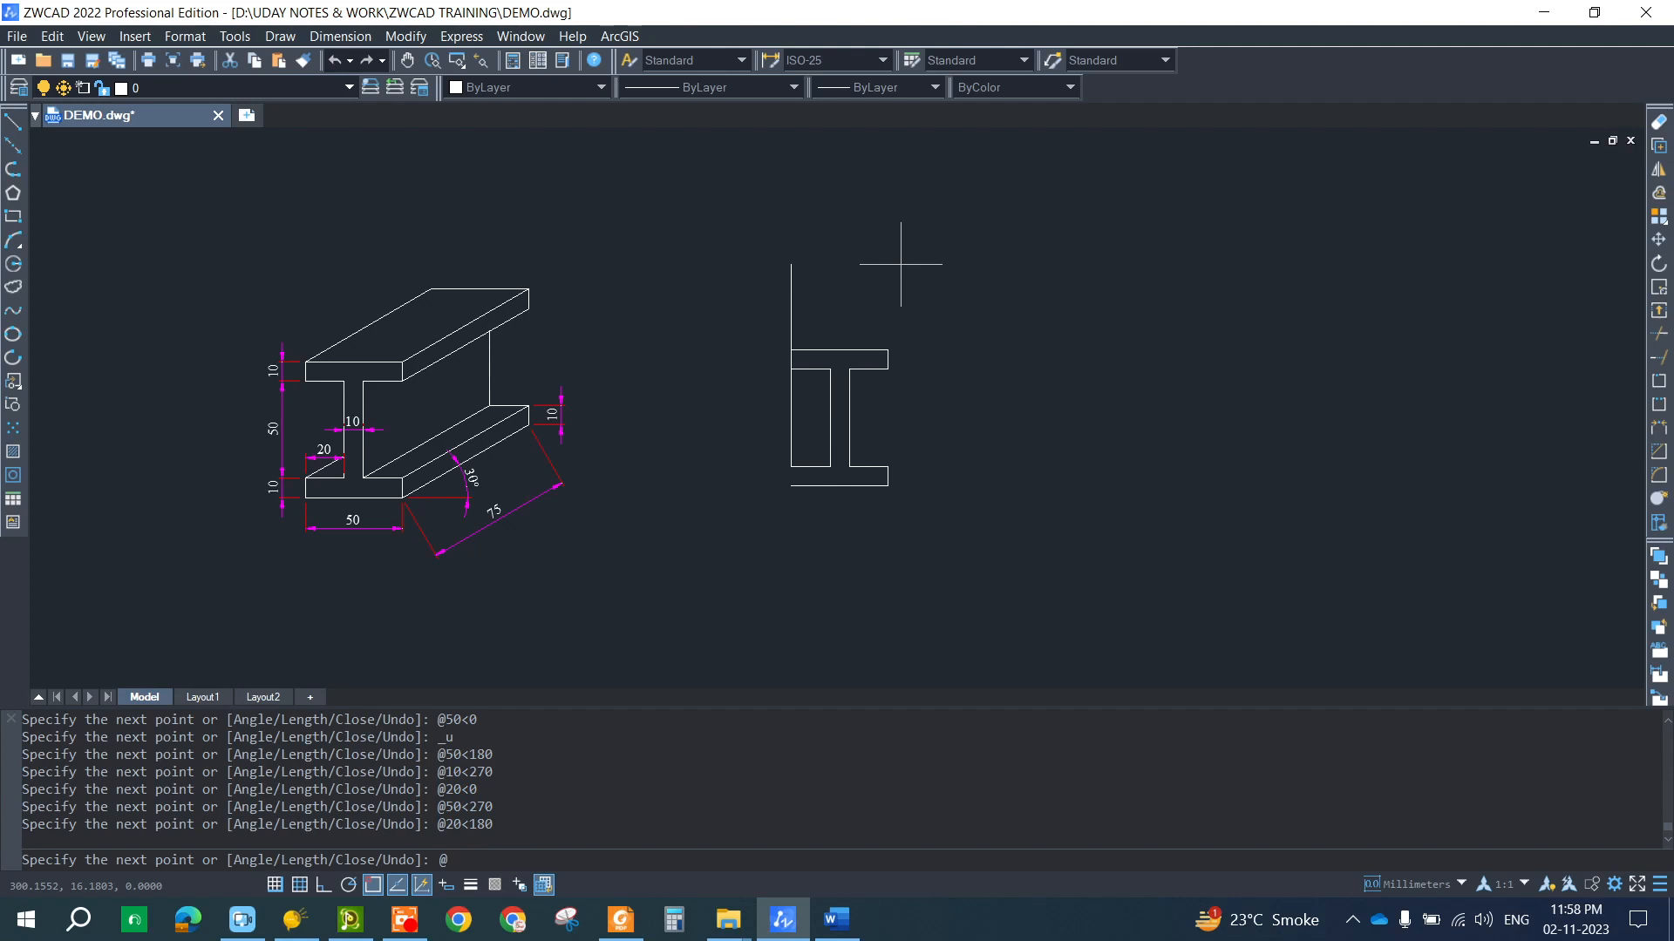
text(10<270)
key(Return)
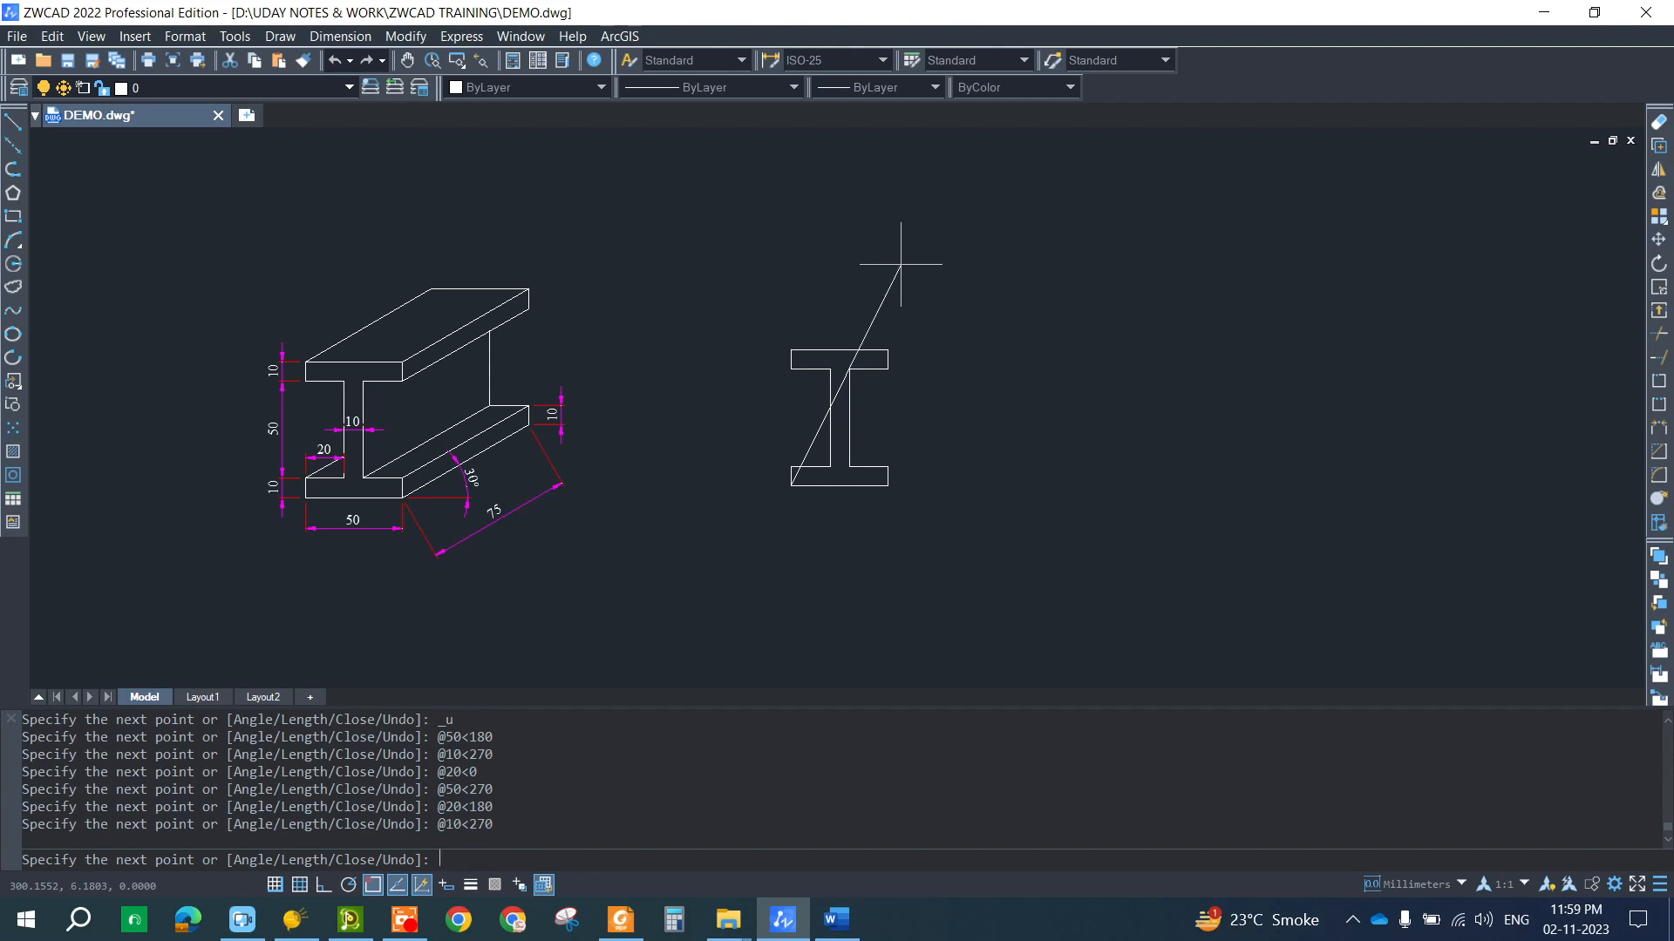
key(Return)
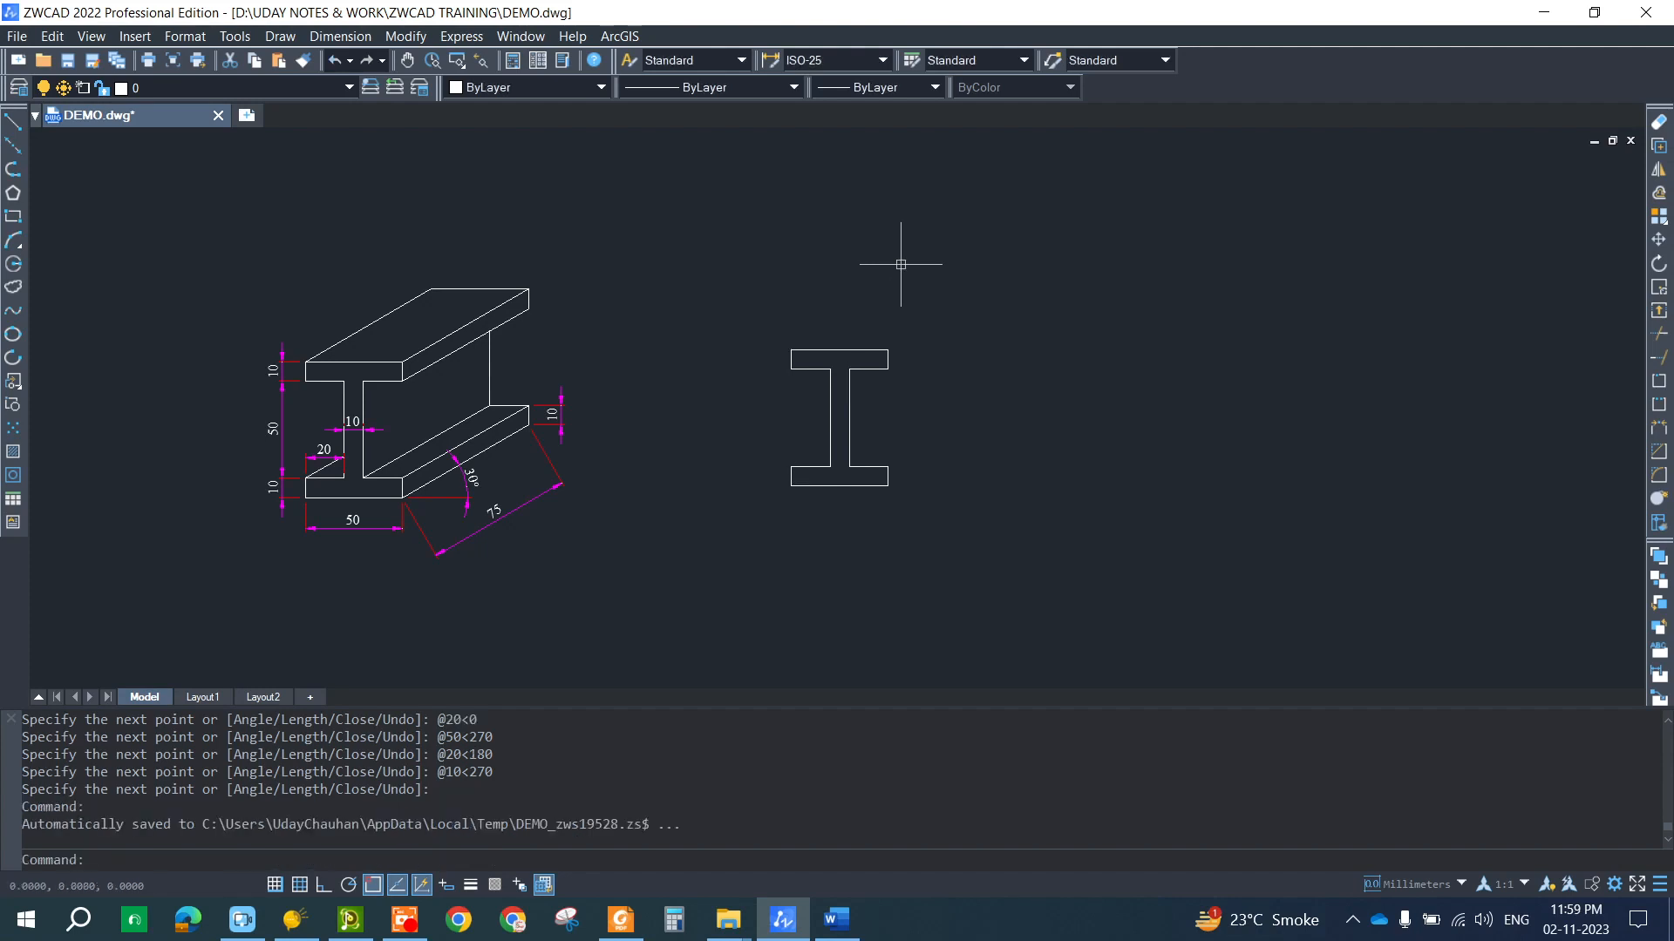
text(l)
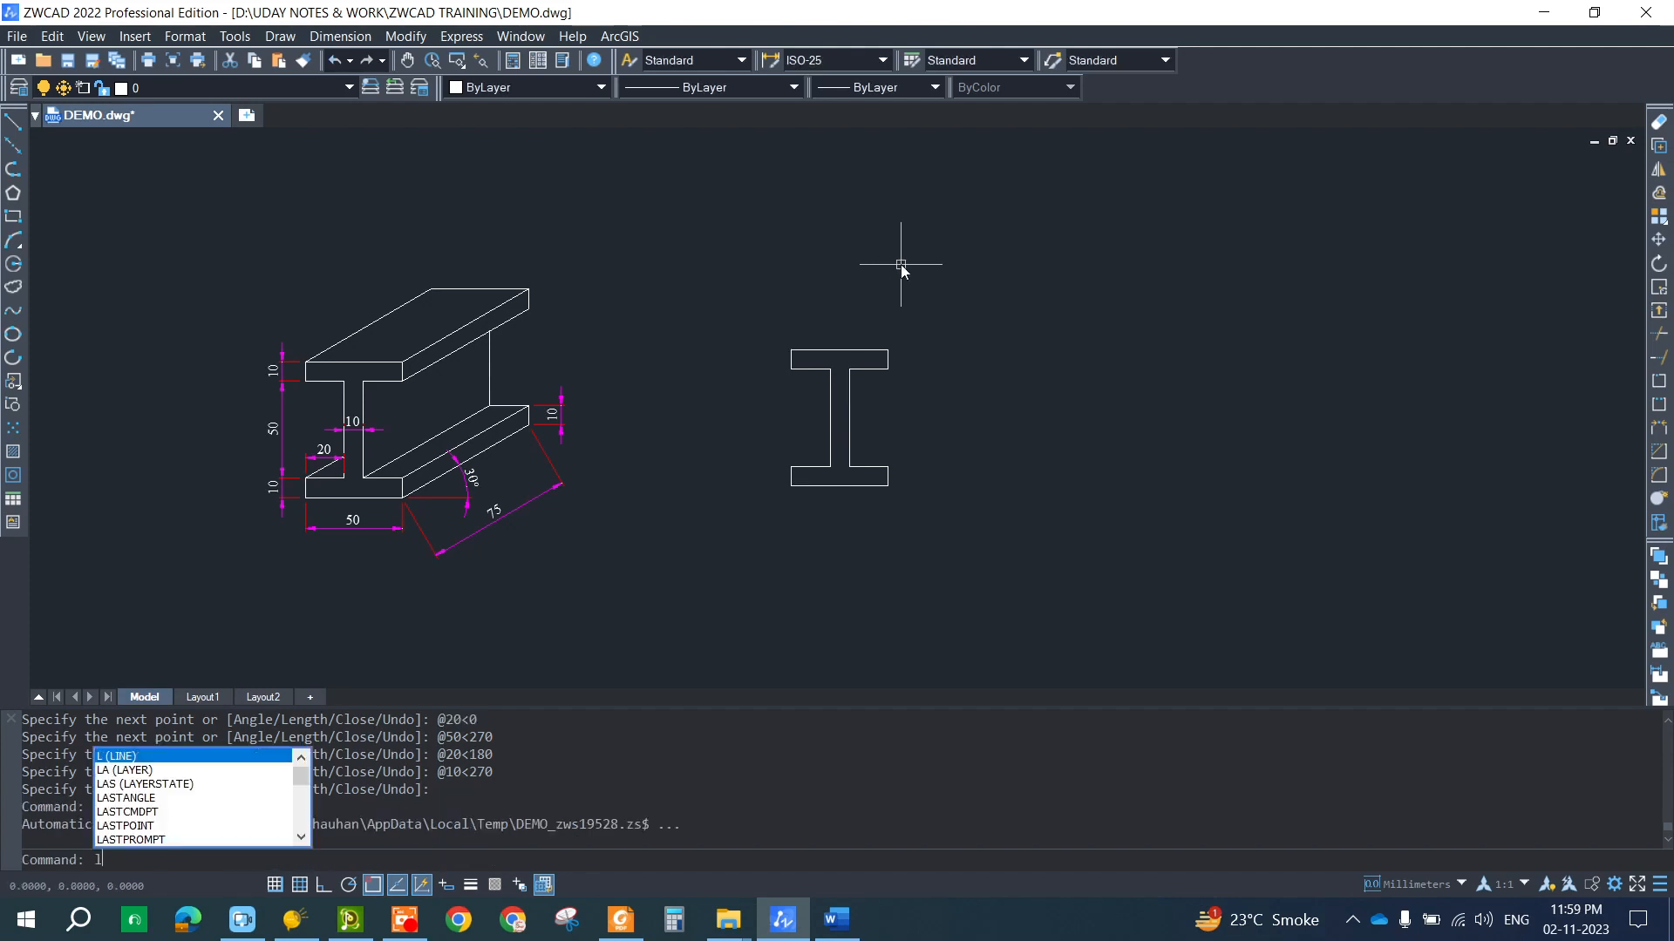
key(Return)
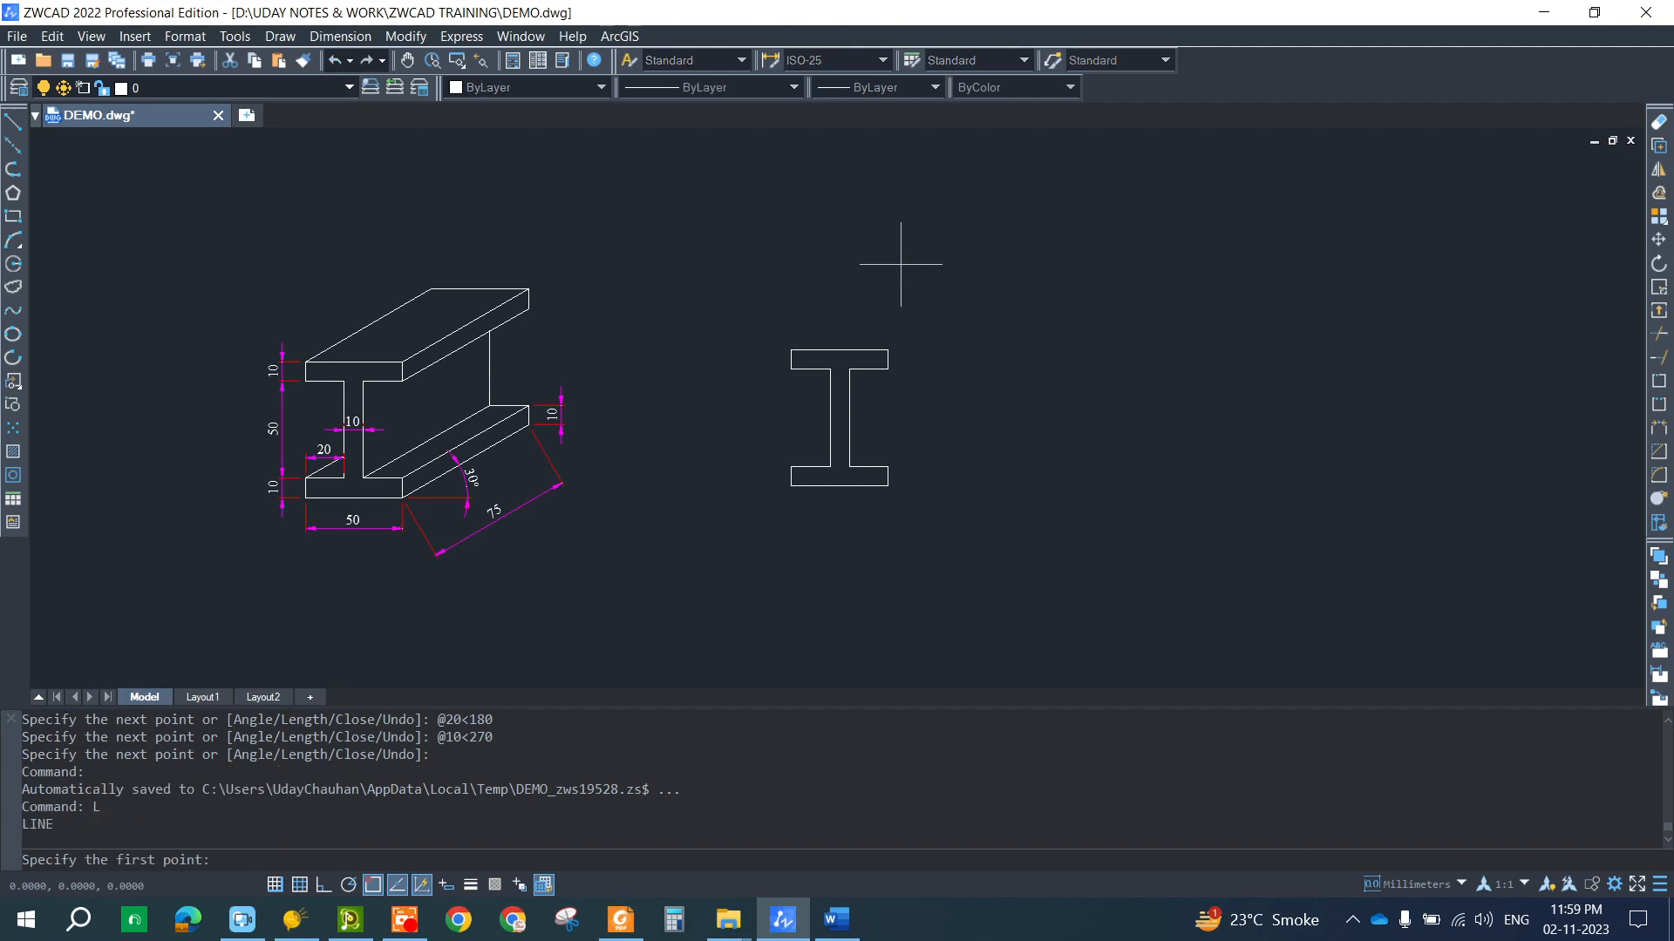
click(888, 485)
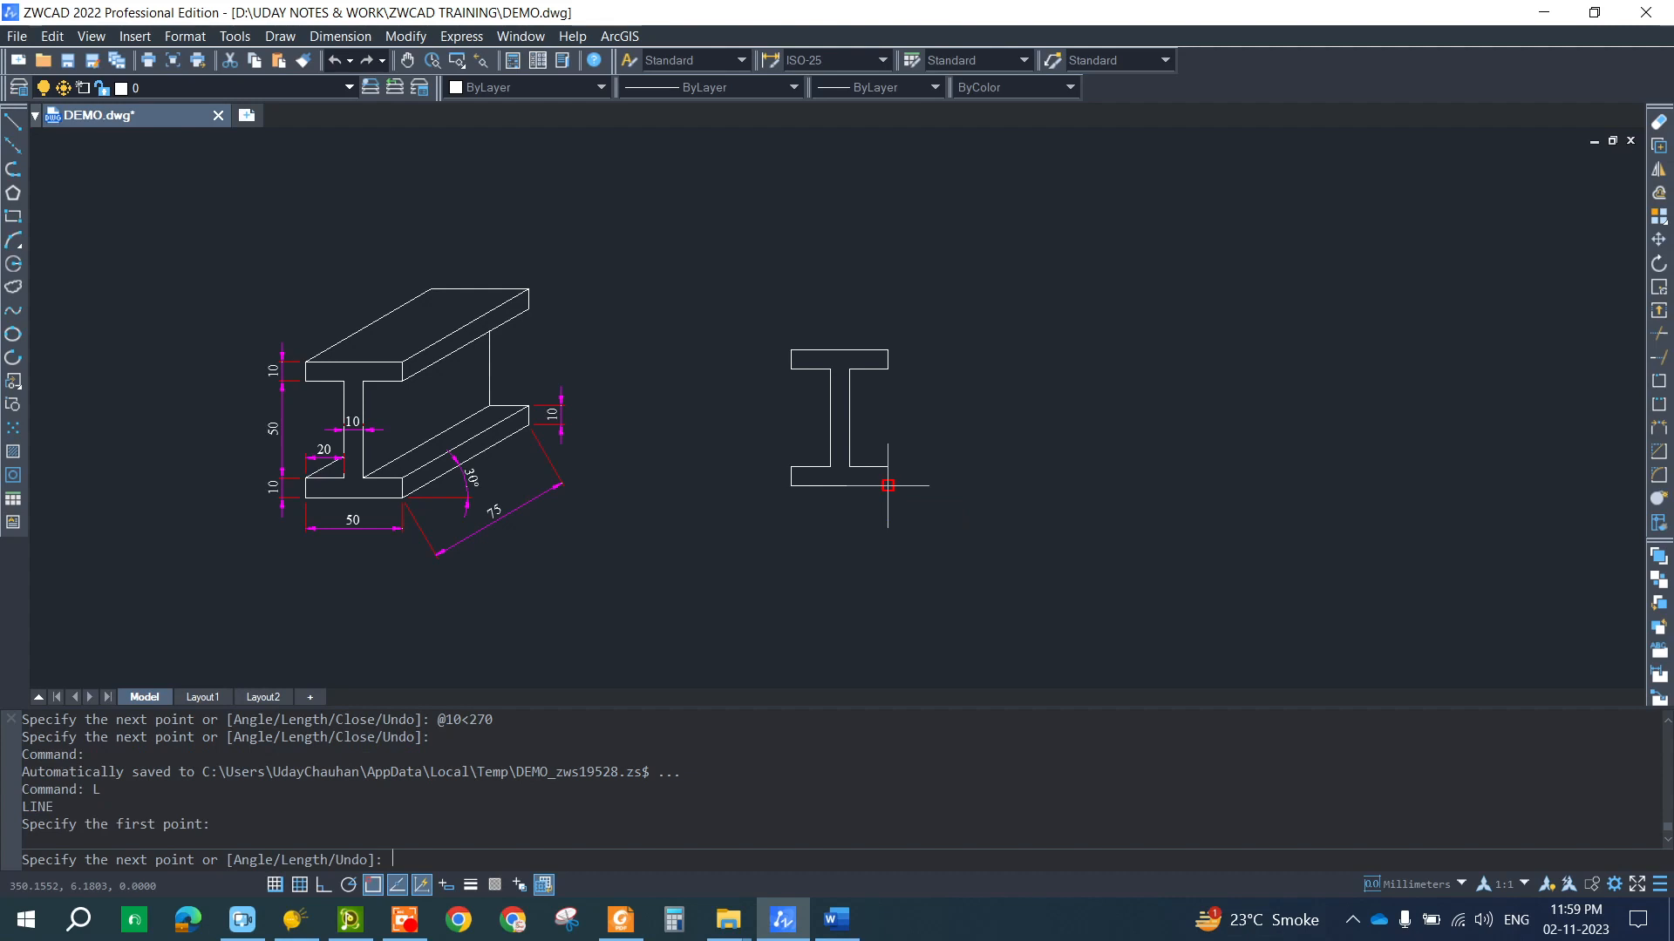
text(@75)
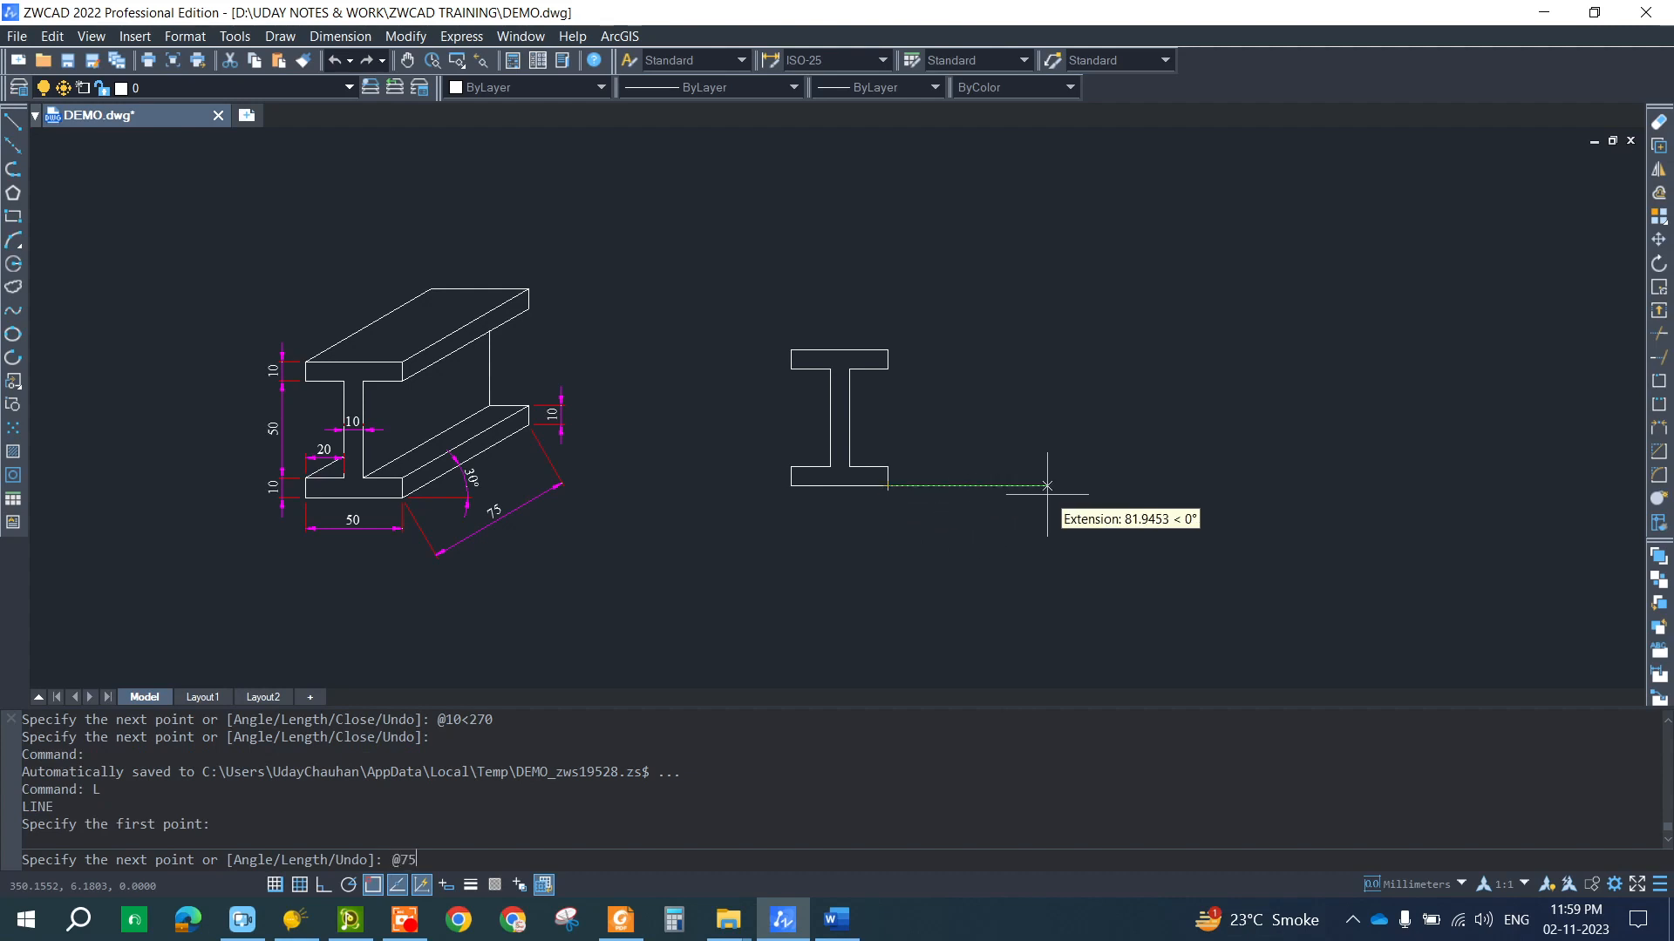
text(<30)
key(Return)
key(Return)
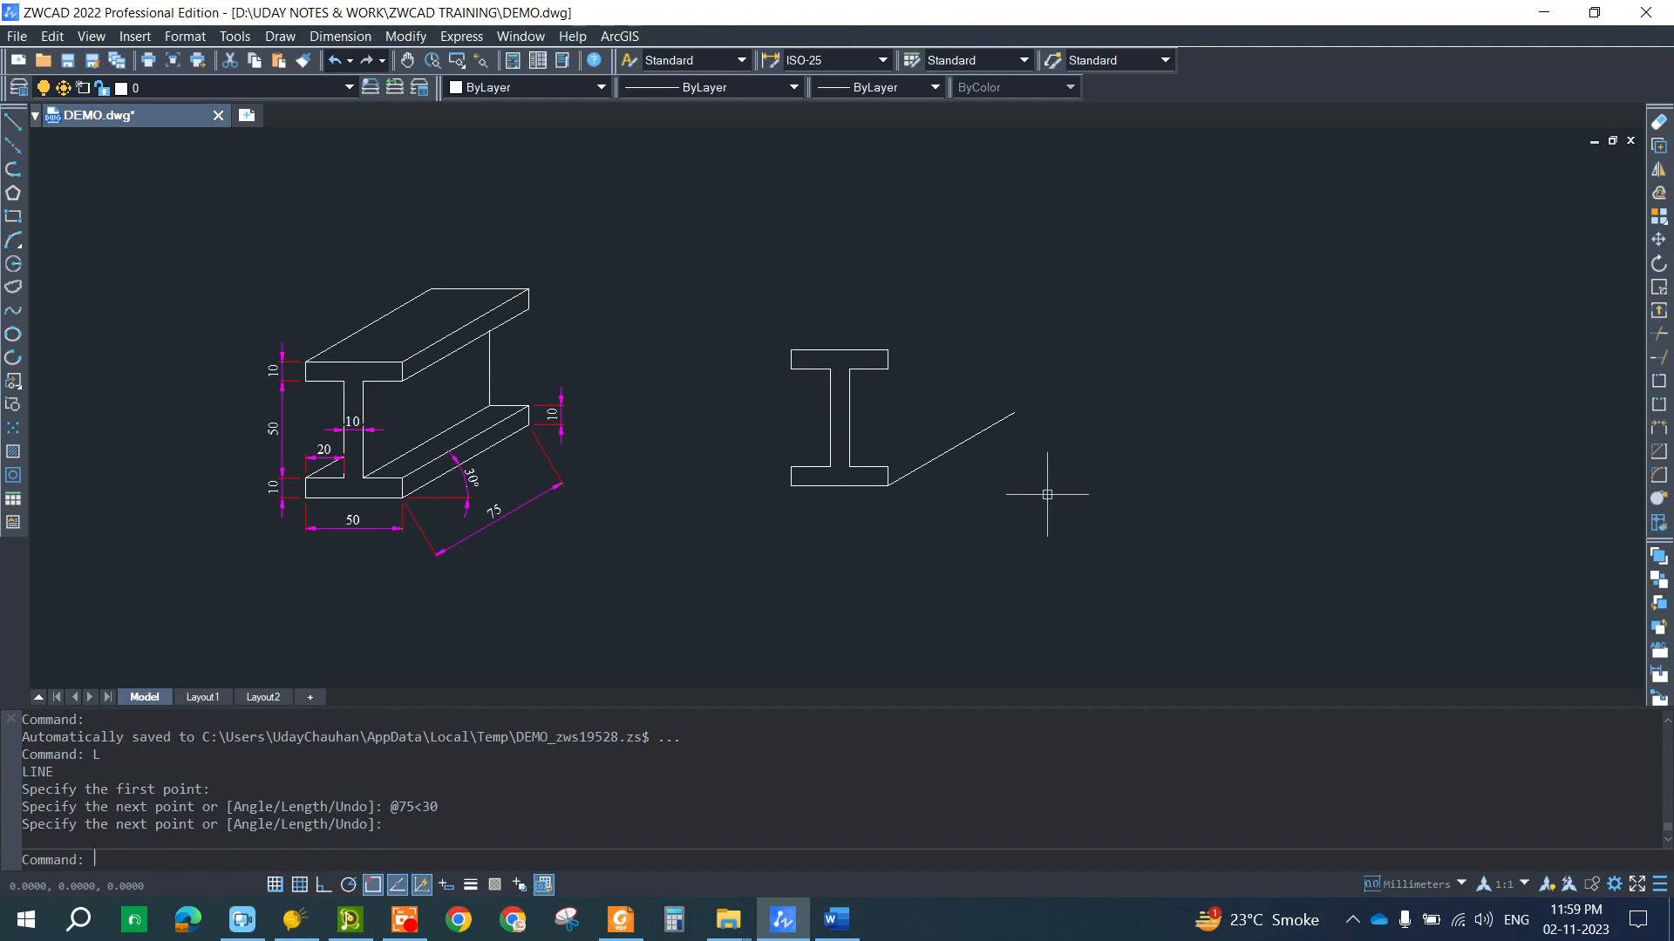
text(L)
key(Return)
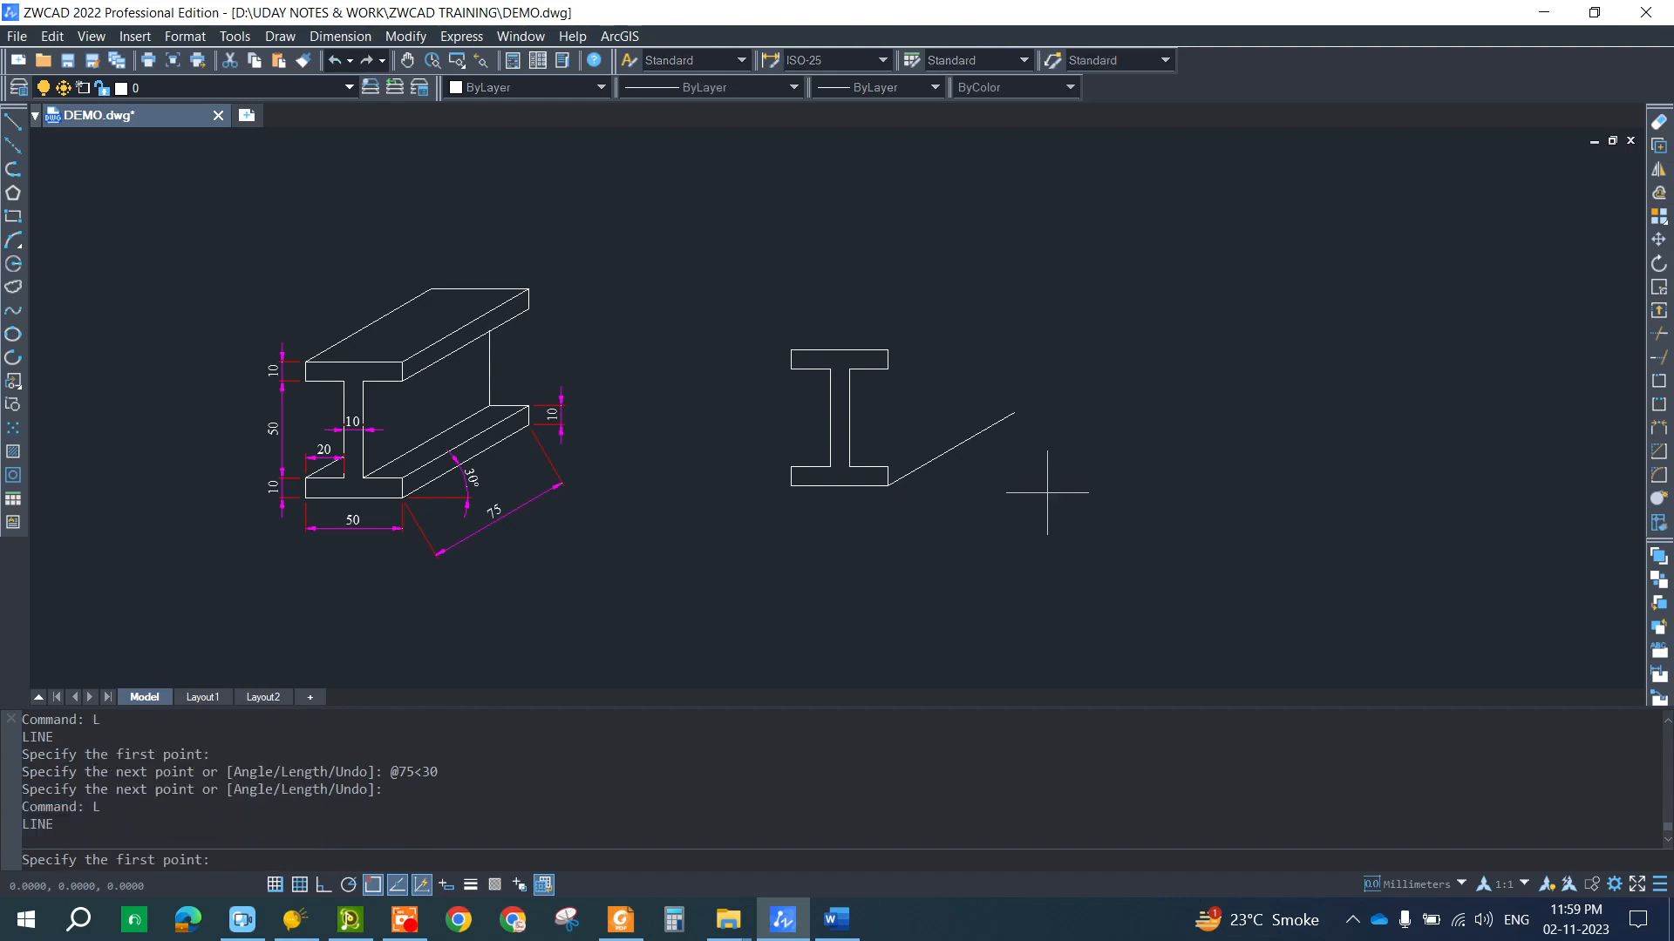
click(888, 468)
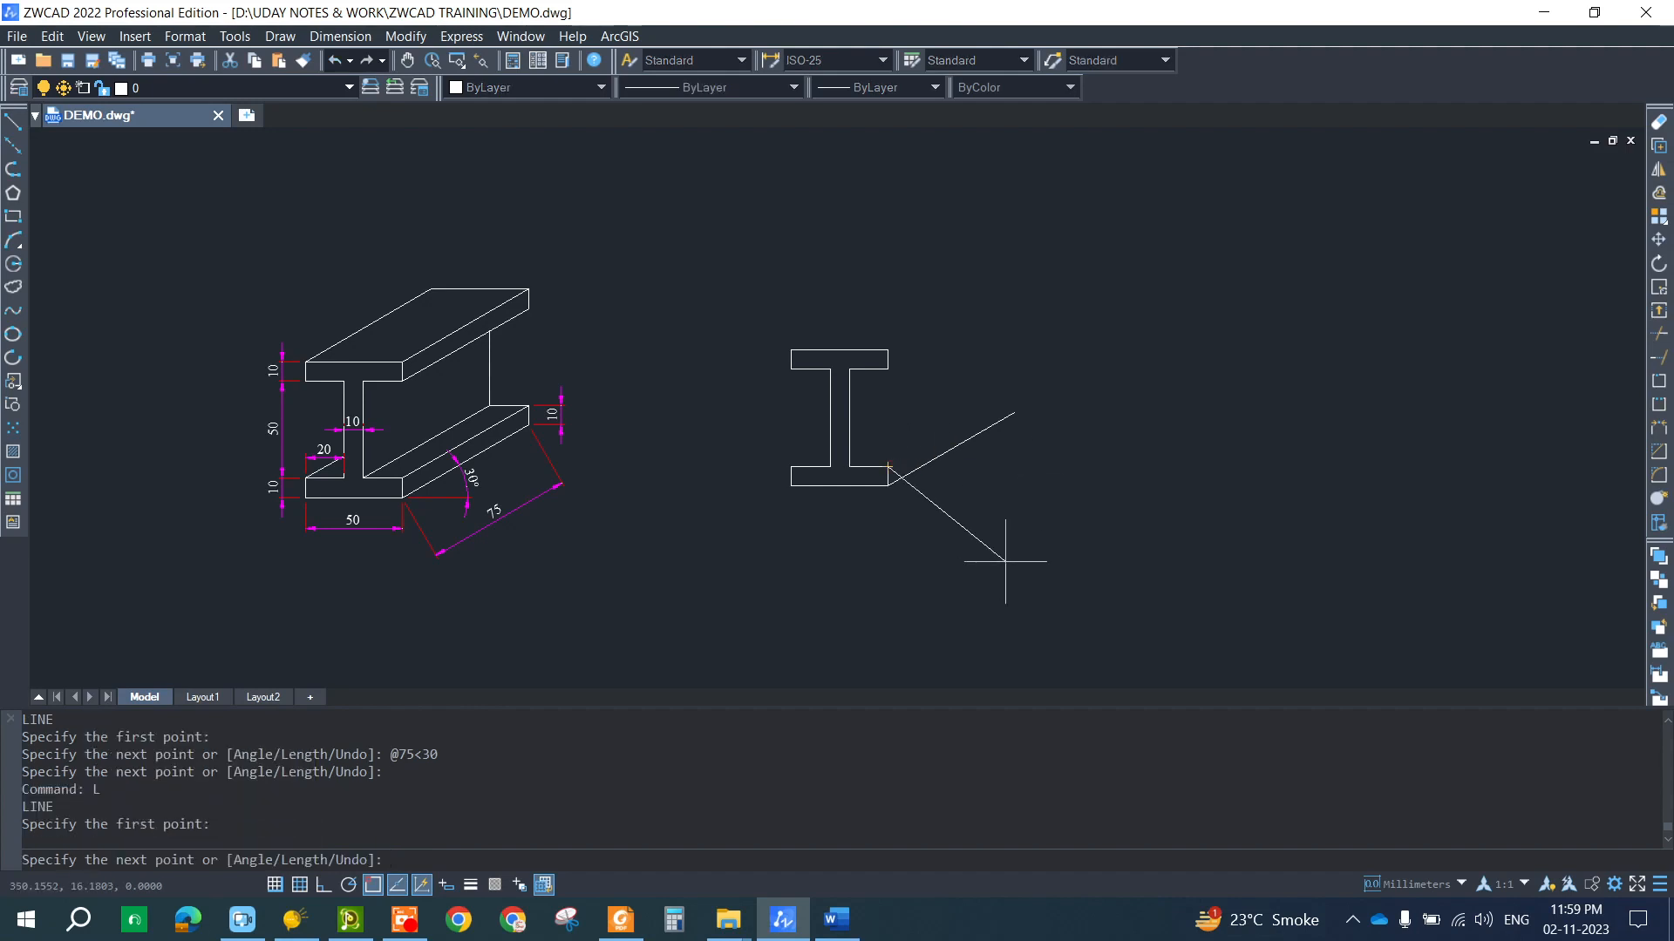
text(@75<30)
key(Return)
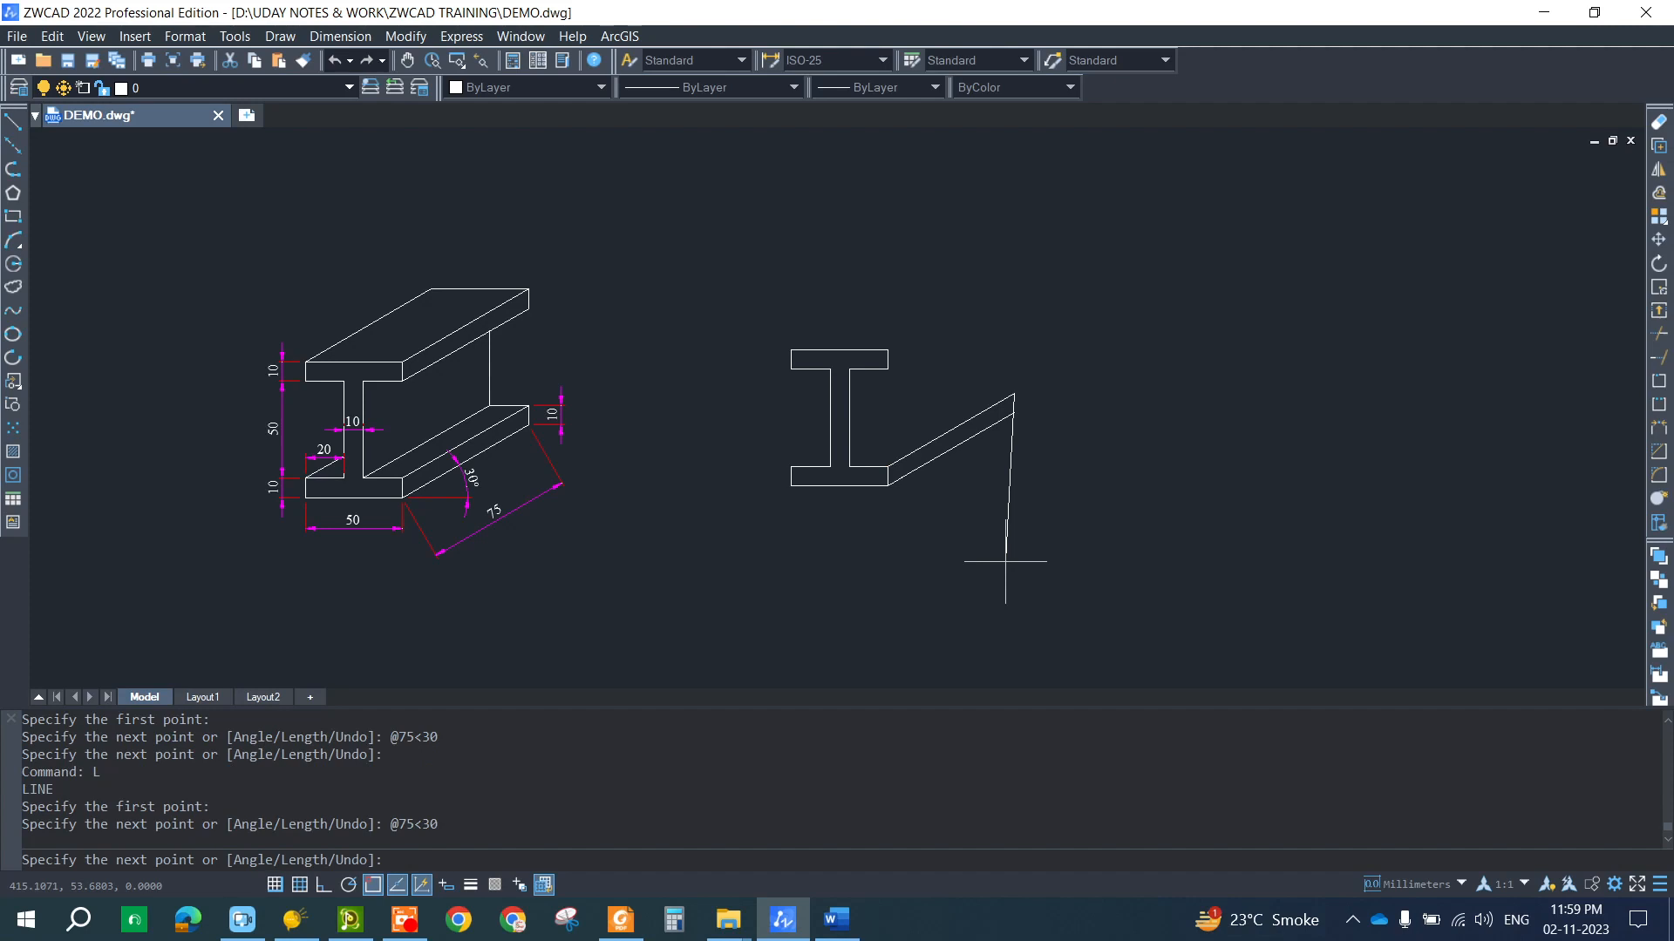
key(Return)
text(L)
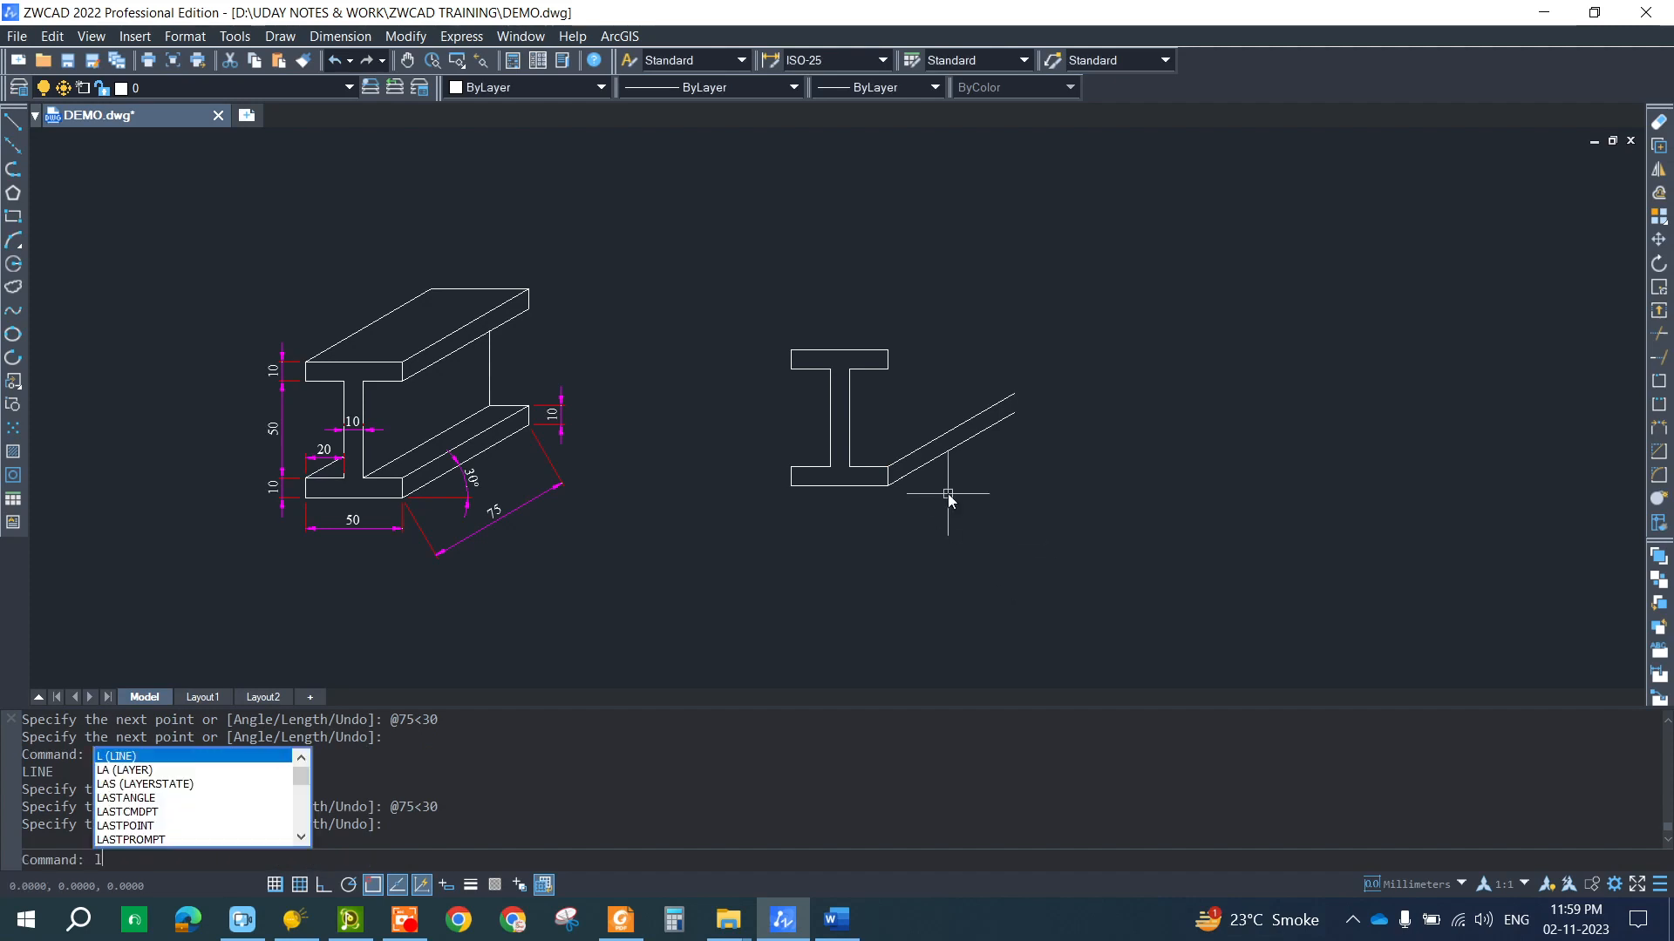
key(Return)
click(850, 468)
text(@75<30)
key(Return)
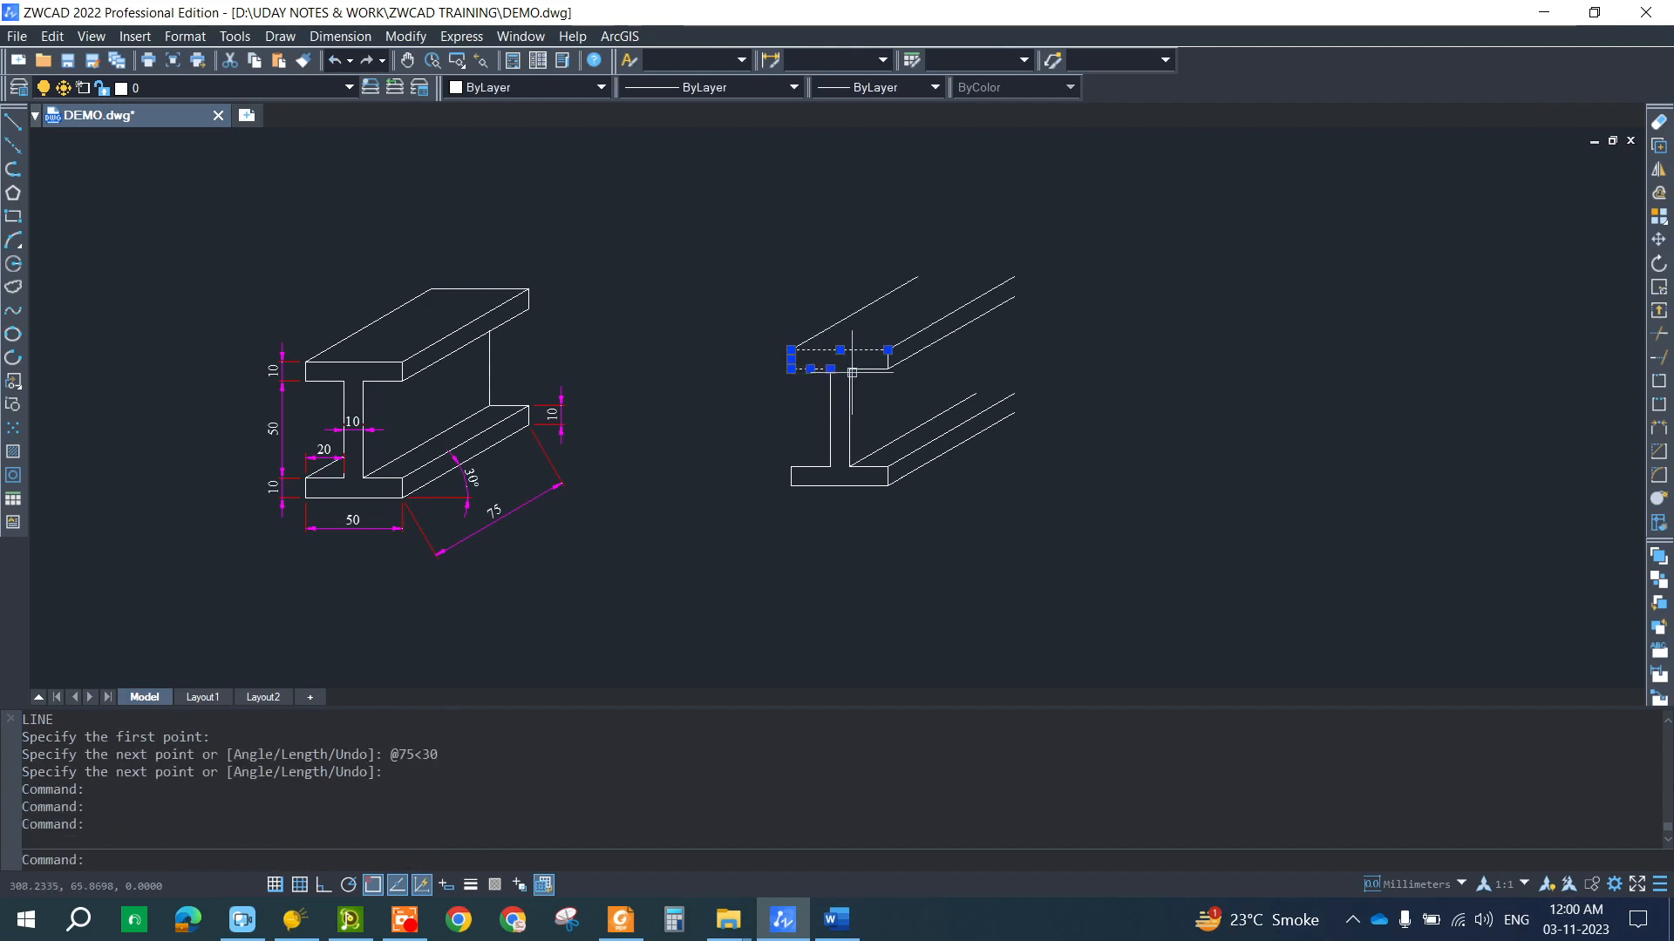
scroll(874, 361, up, 4)
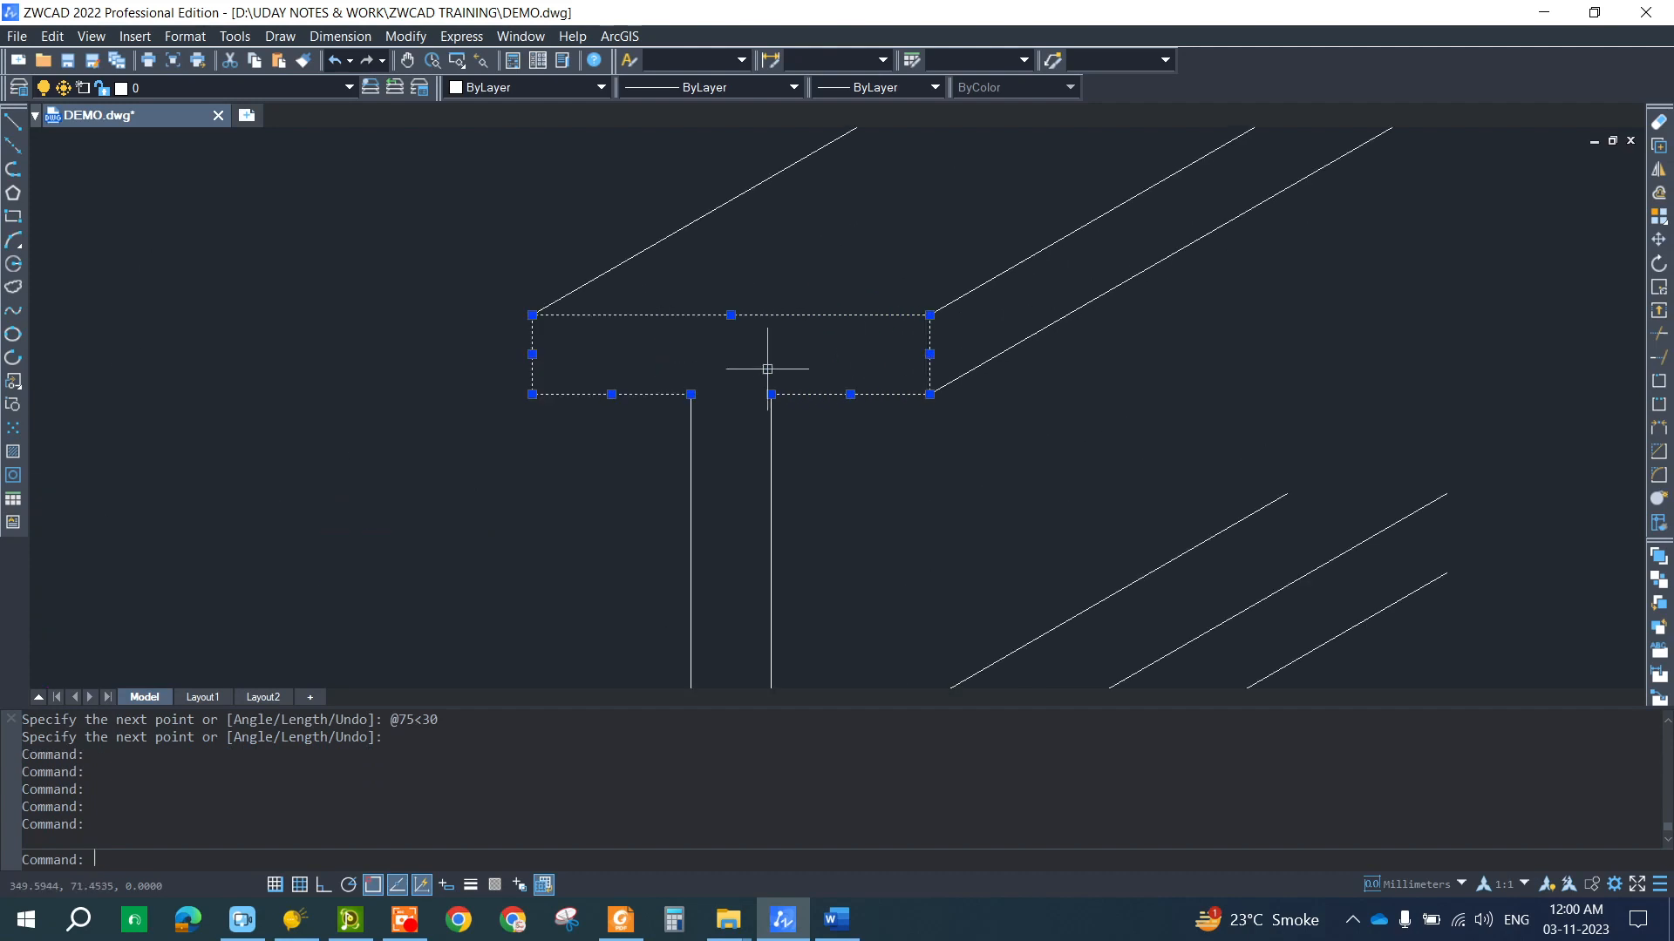
scroll(748, 371, down, 2)
click(781, 418)
click(692, 442)
click(679, 523)
click(651, 573)
scroll(784, 543, up, 4)
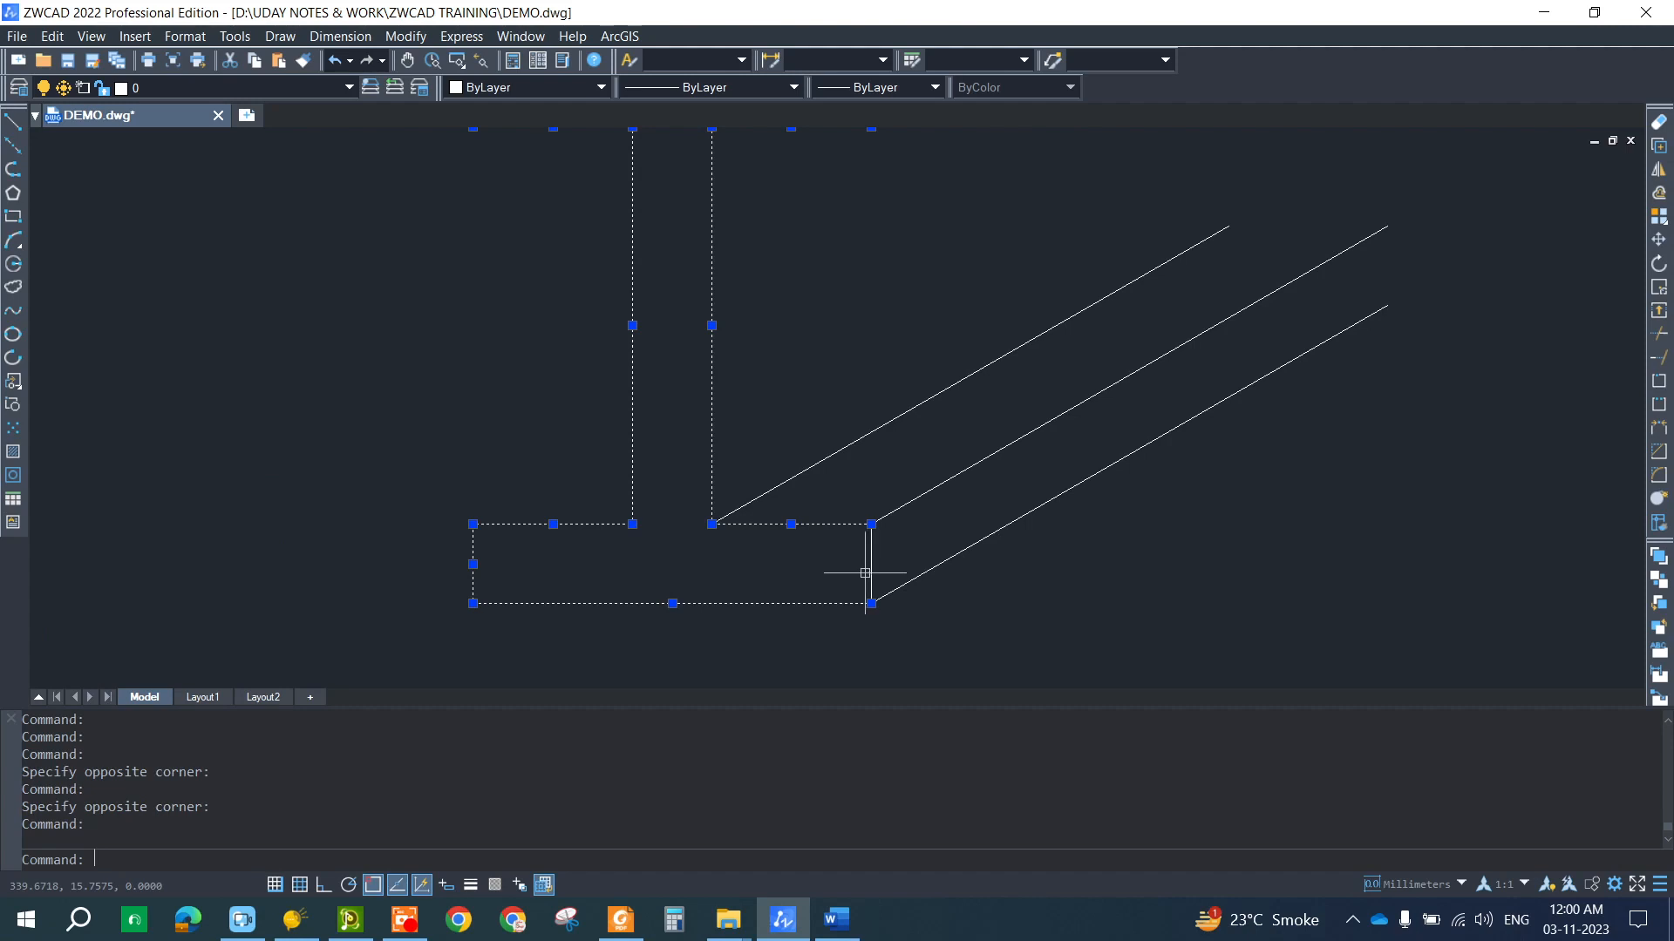
scroll(693, 463, down, 4)
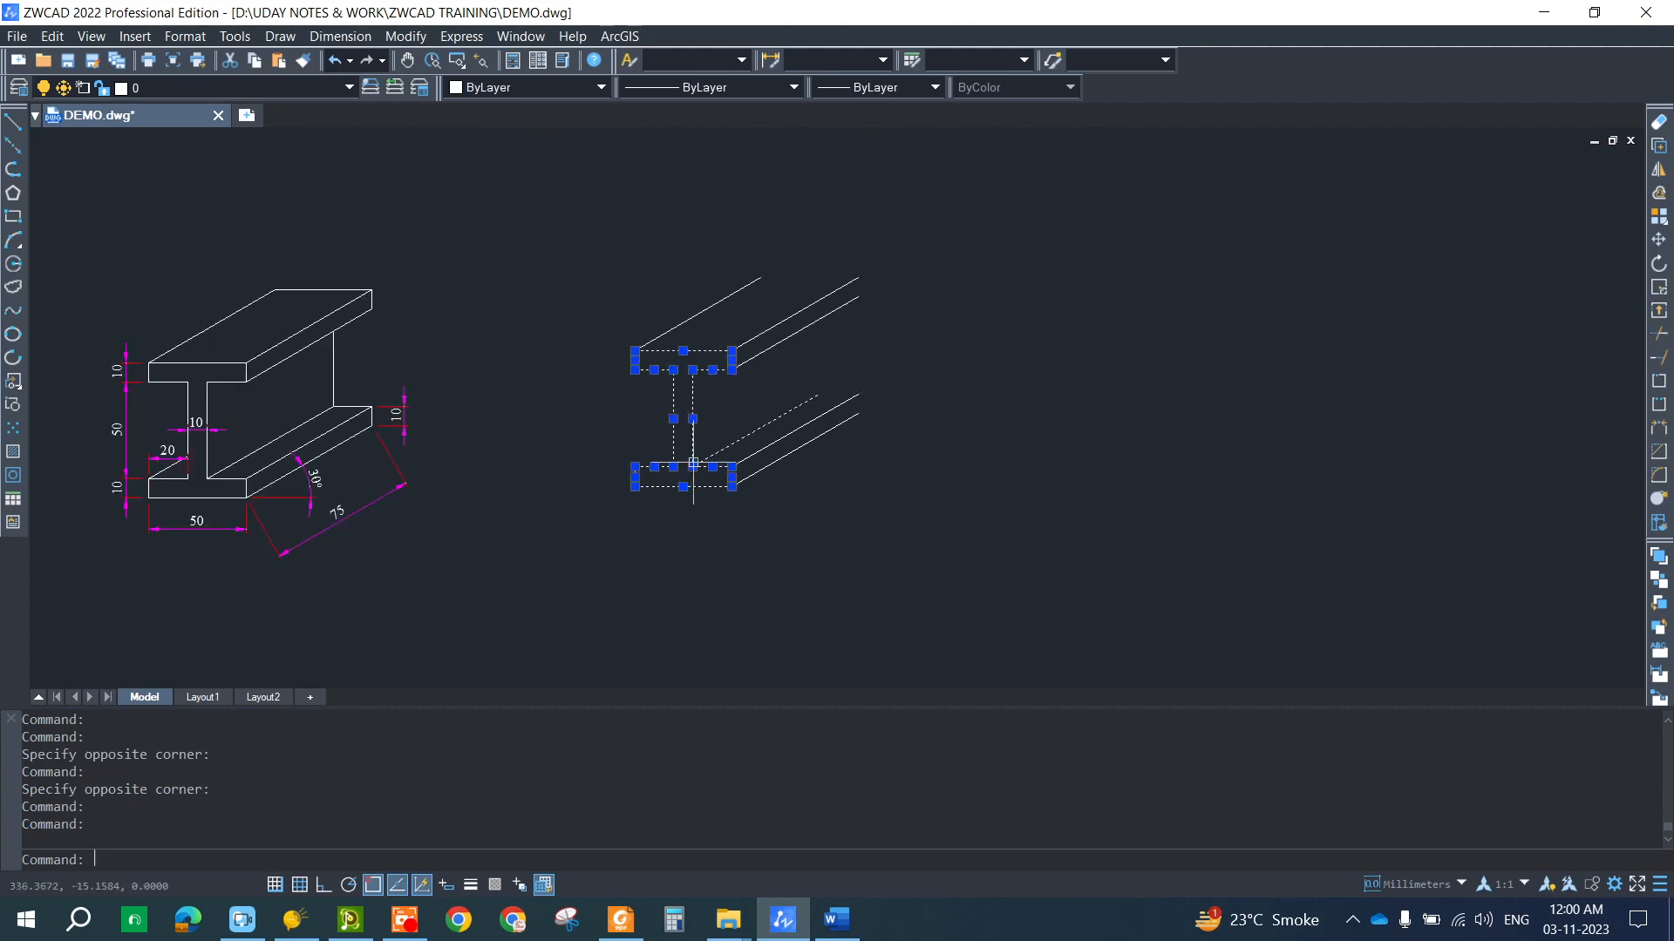
right_click(585, 417)
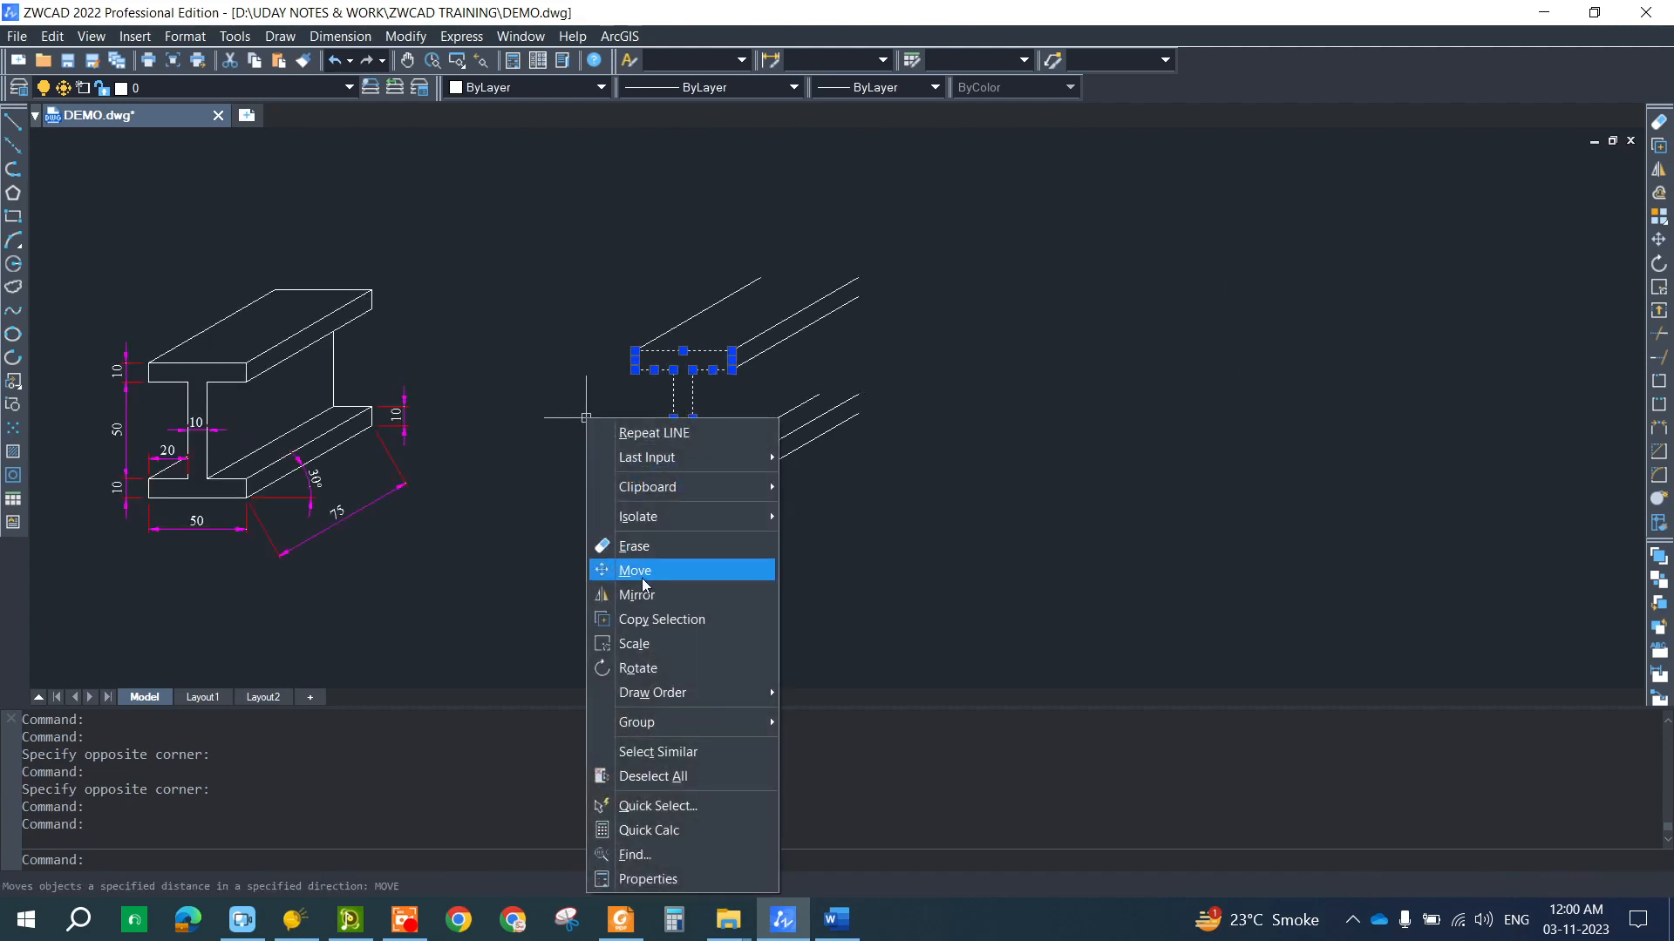
click(656, 621)
click(731, 352)
text(@75<30)
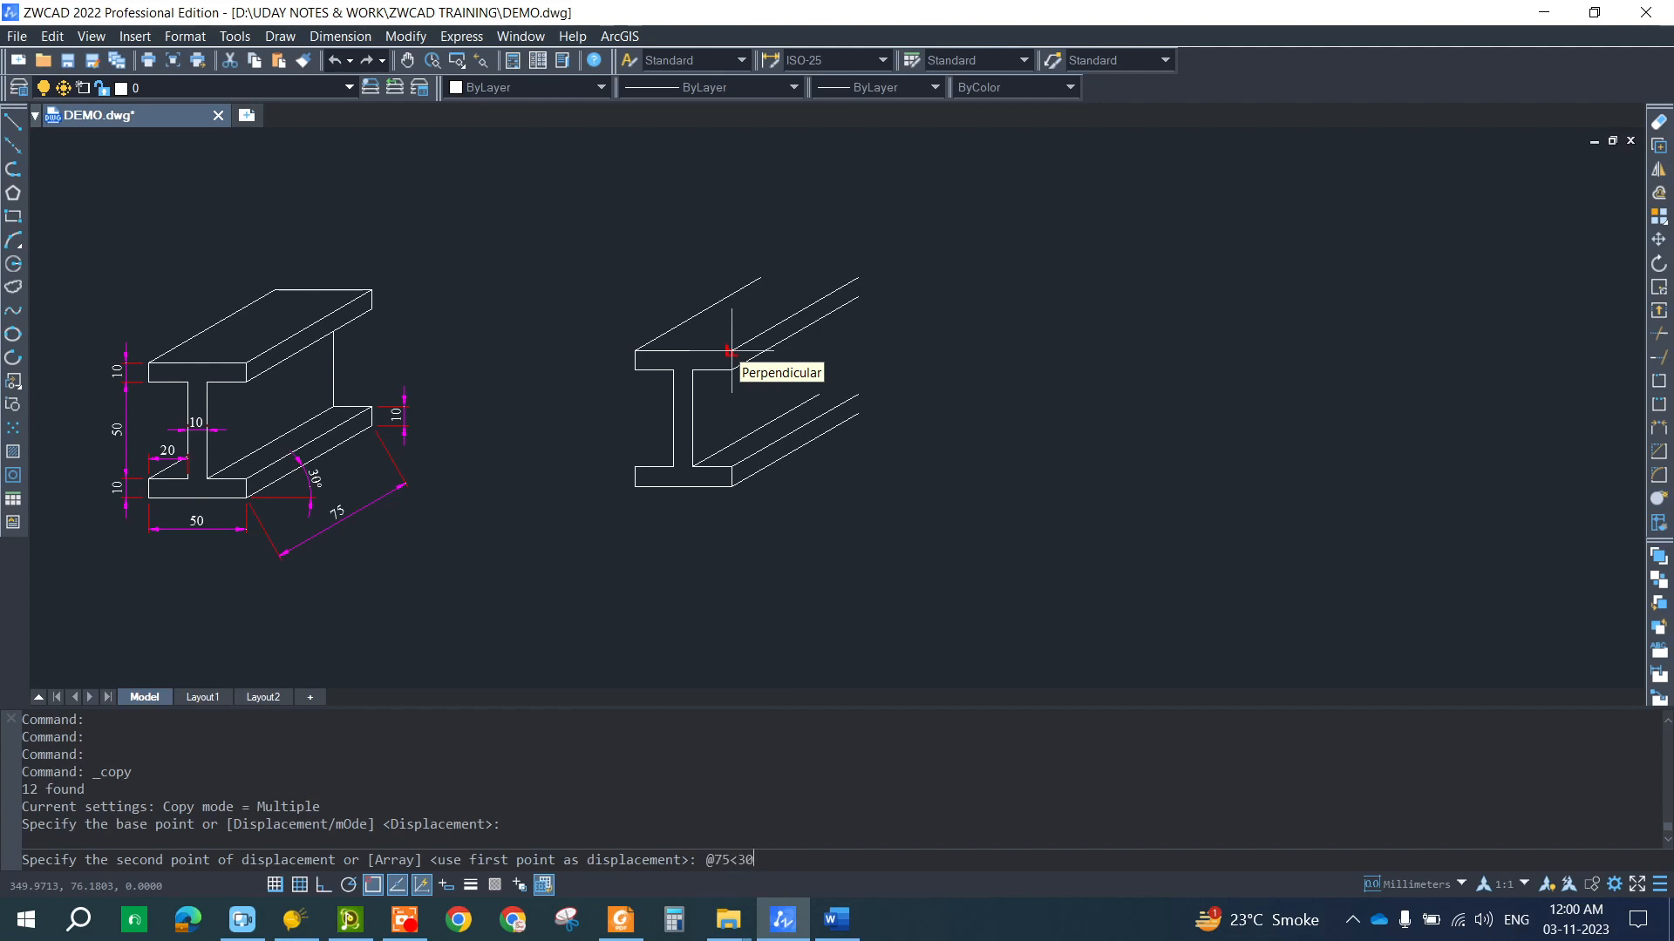
key(Return)
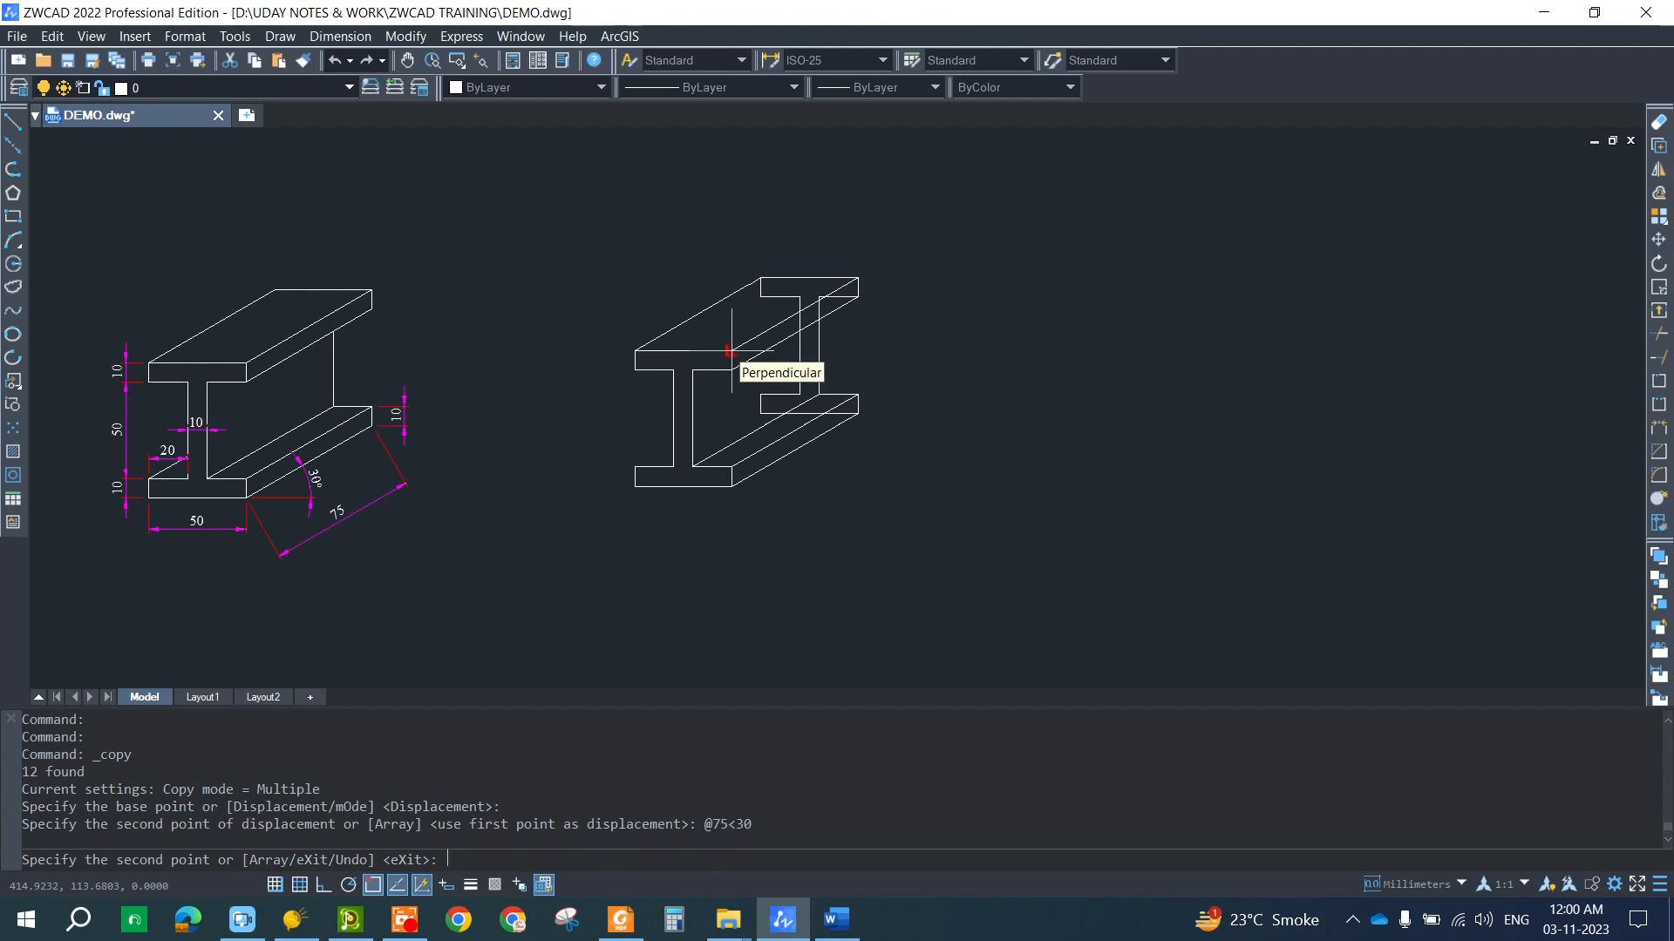
key(Return)
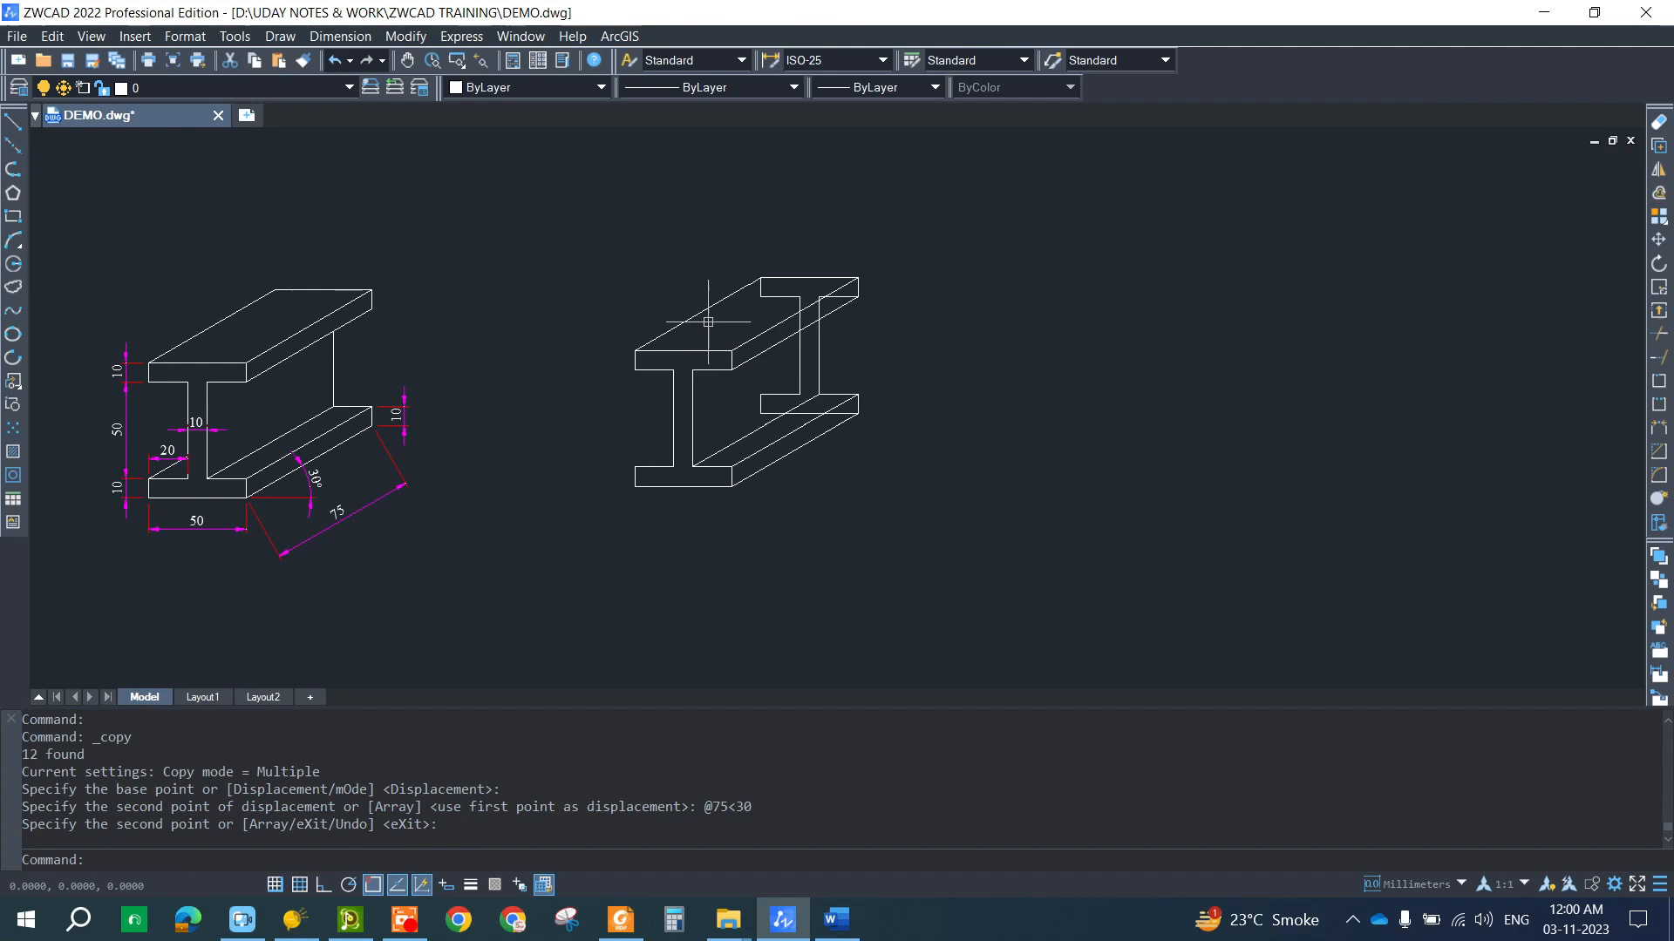
- Connect the front bottom flange's upper-left corner to the matching corner on the rear section with a line
scroll(720, 425, up, 4)
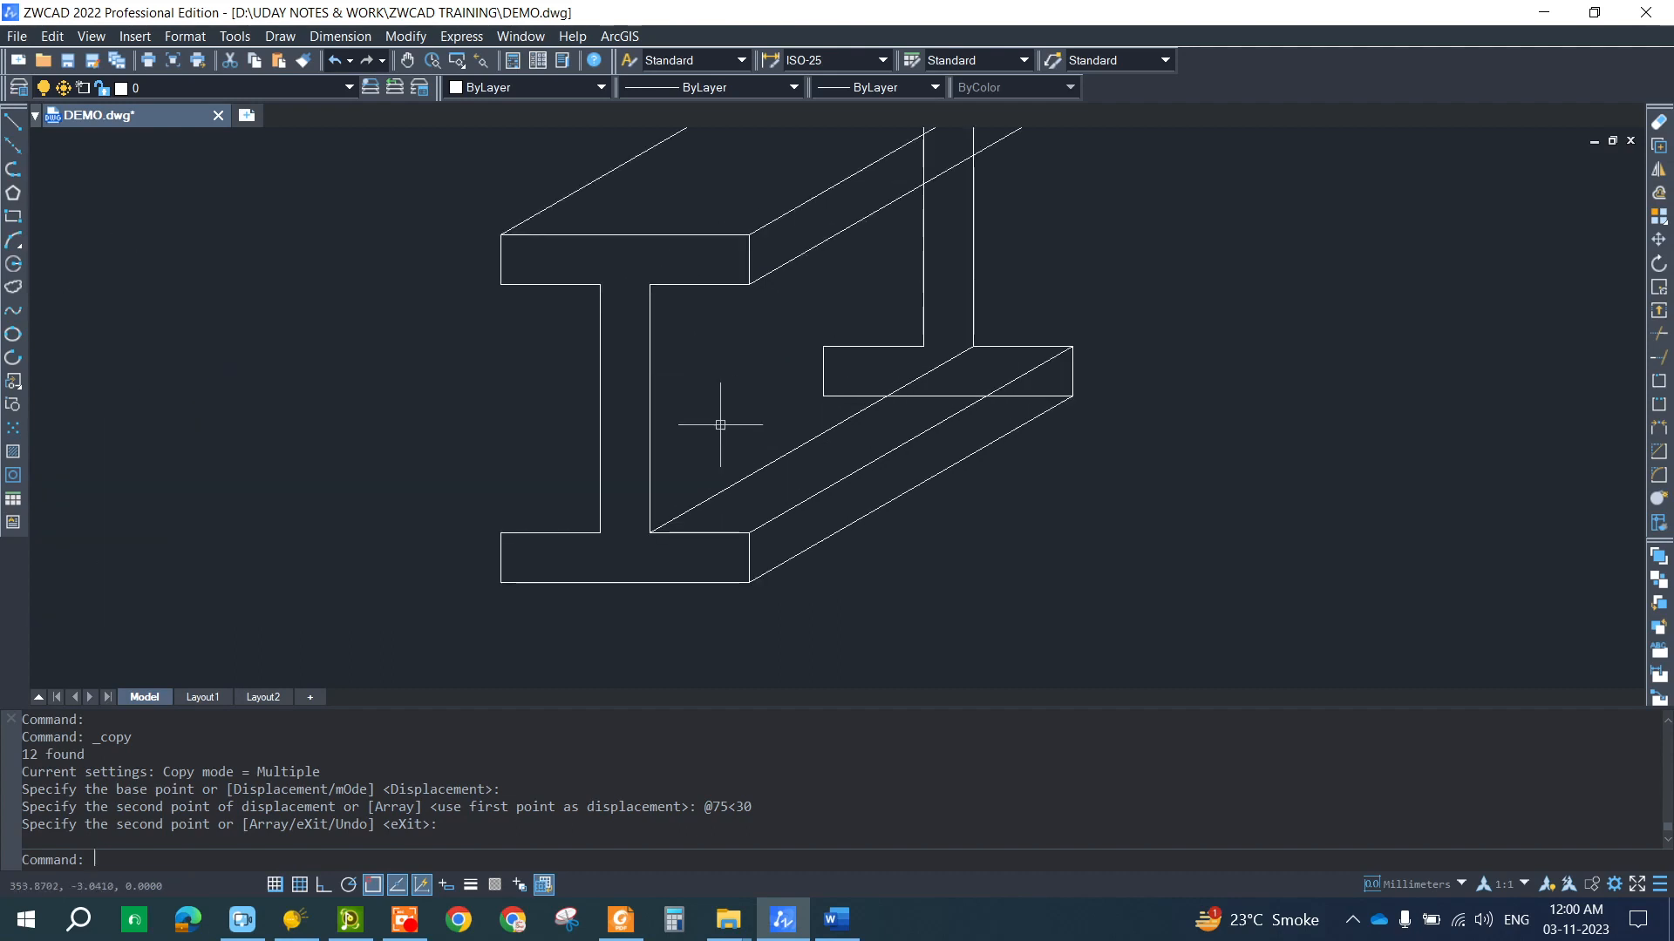
text(L)
key(Return)
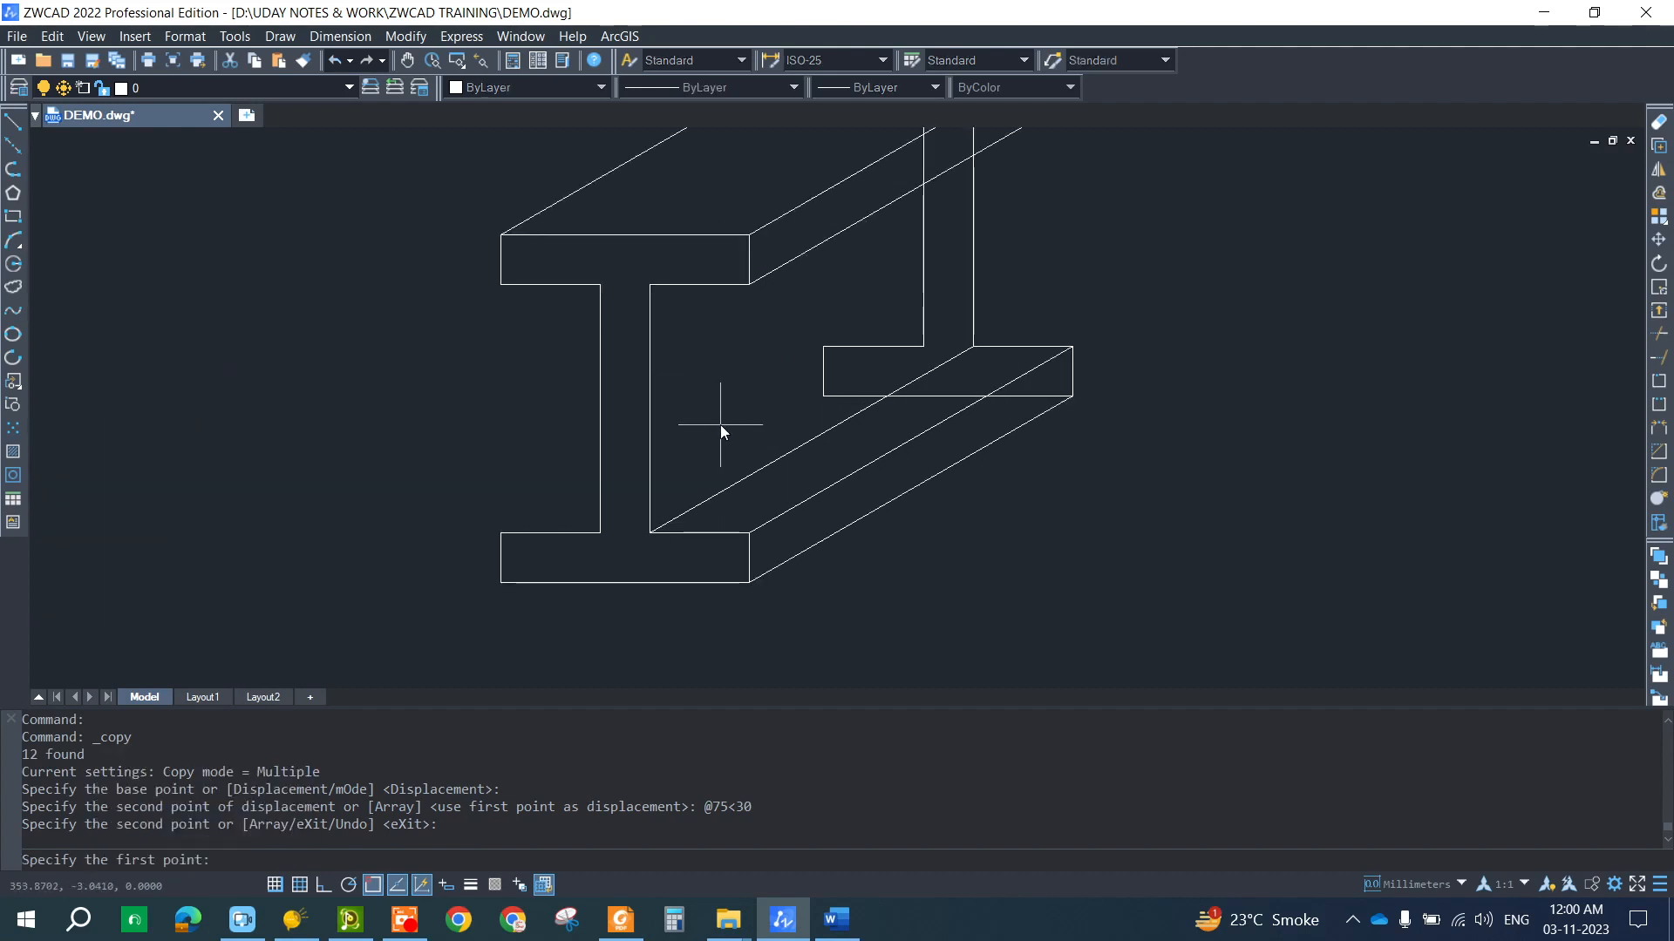
click(501, 531)
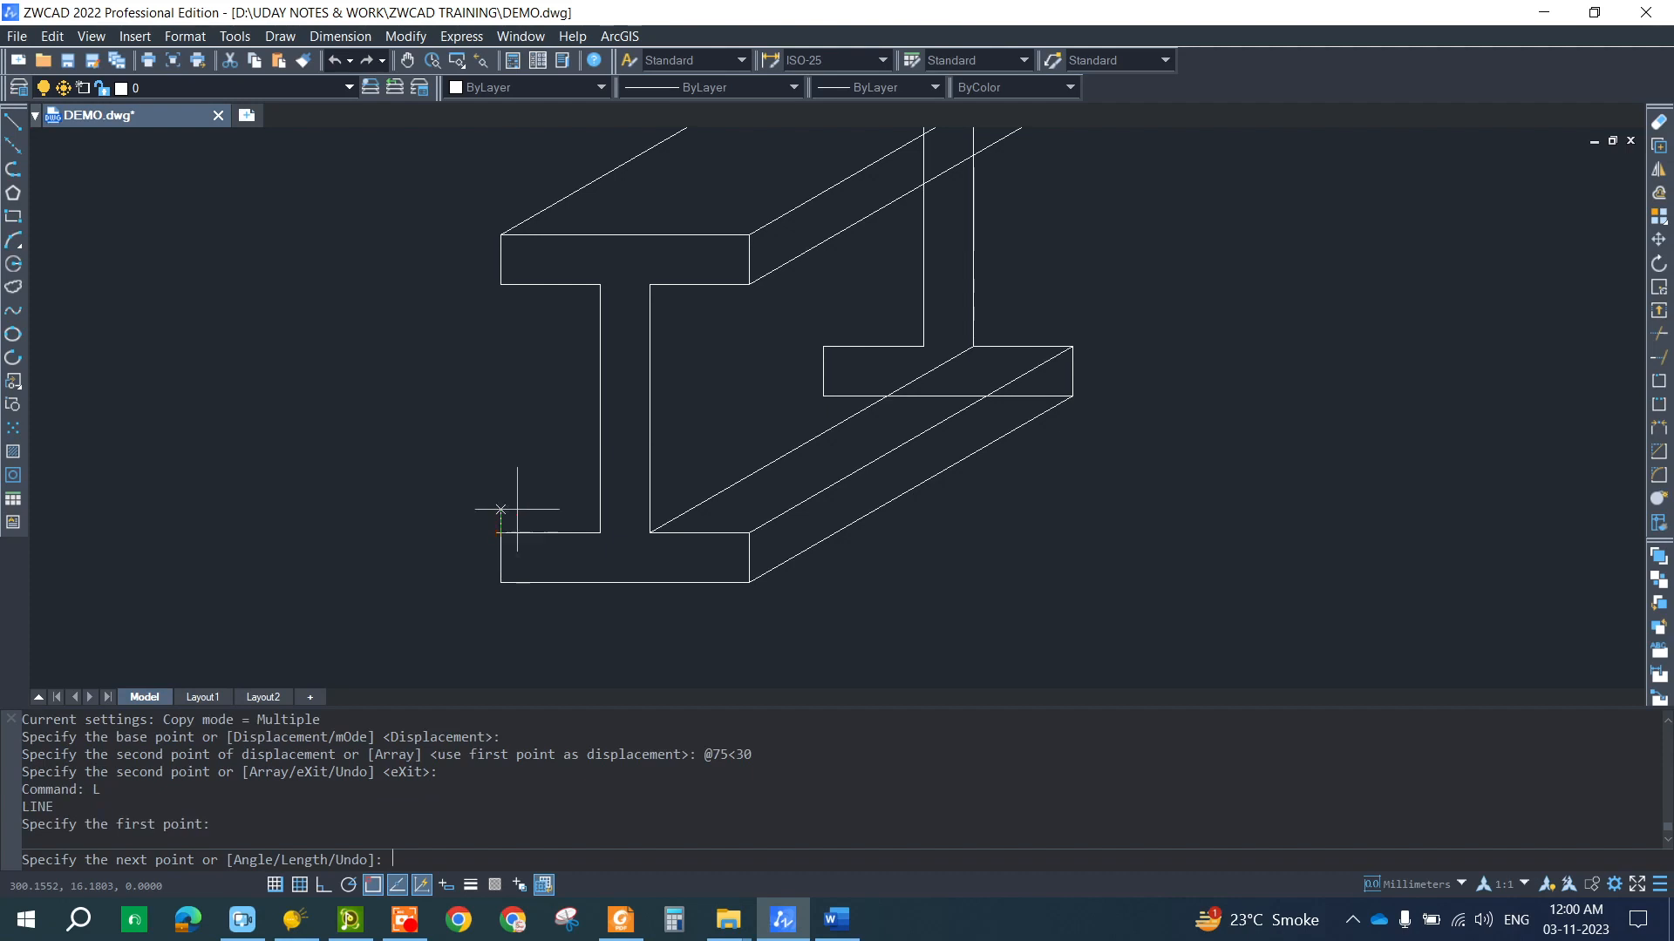
click(823, 346)
key(Return)
- Draw a line joining the lower-left corner of the front web to the same corner of the rear web
key(Return)
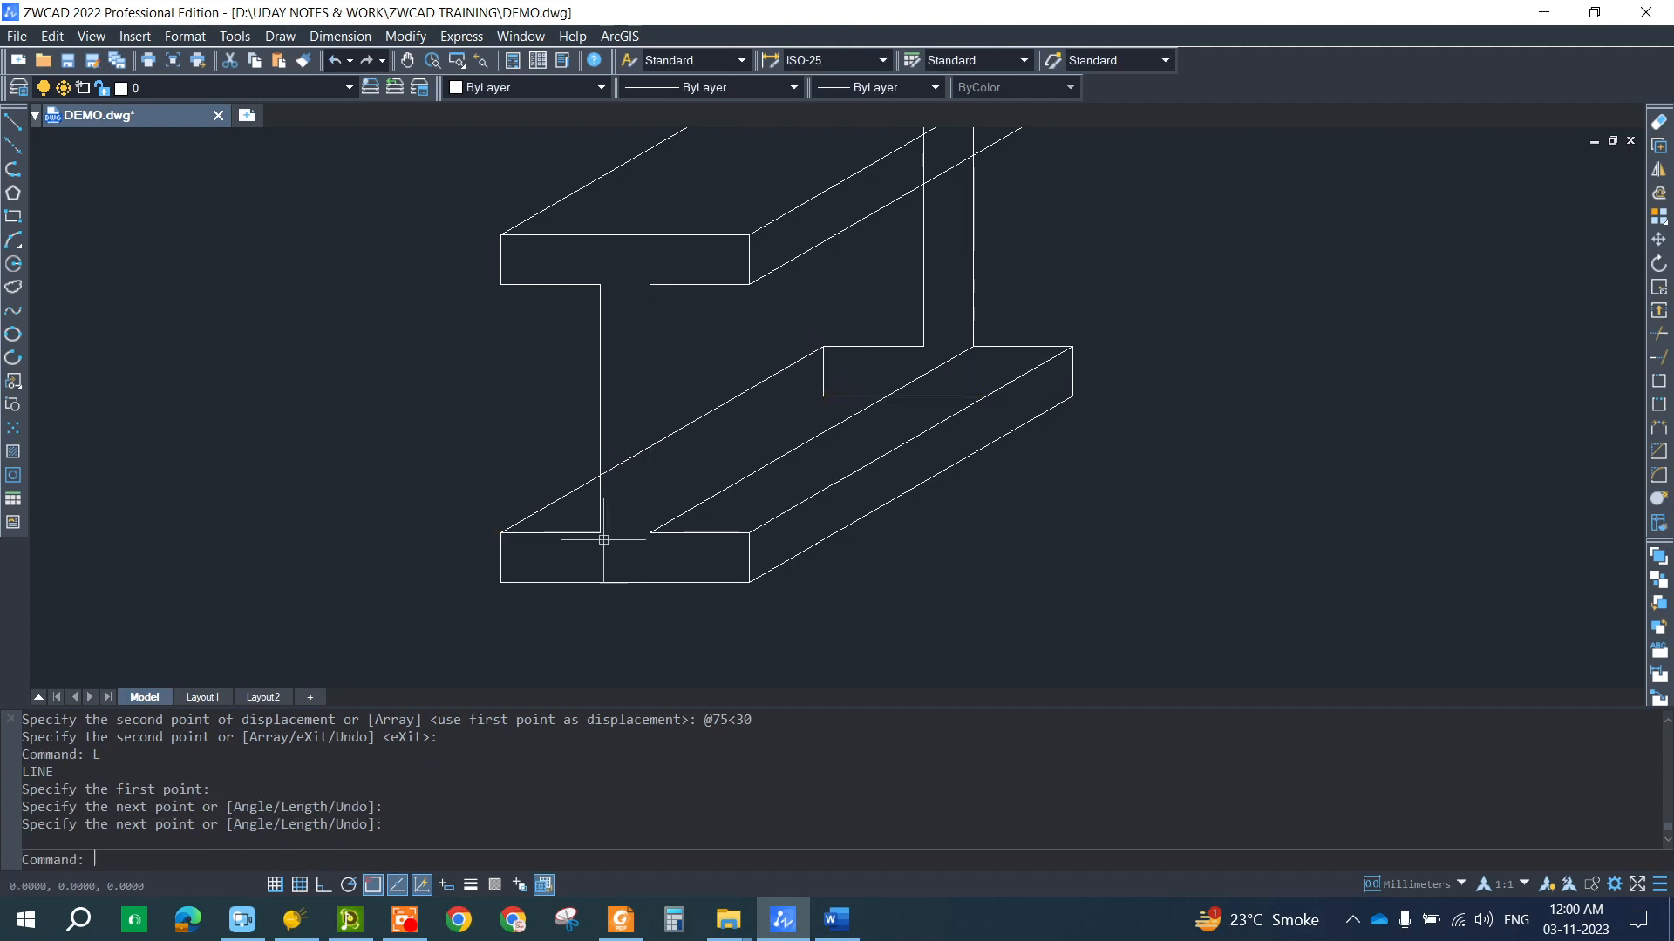
click(600, 531)
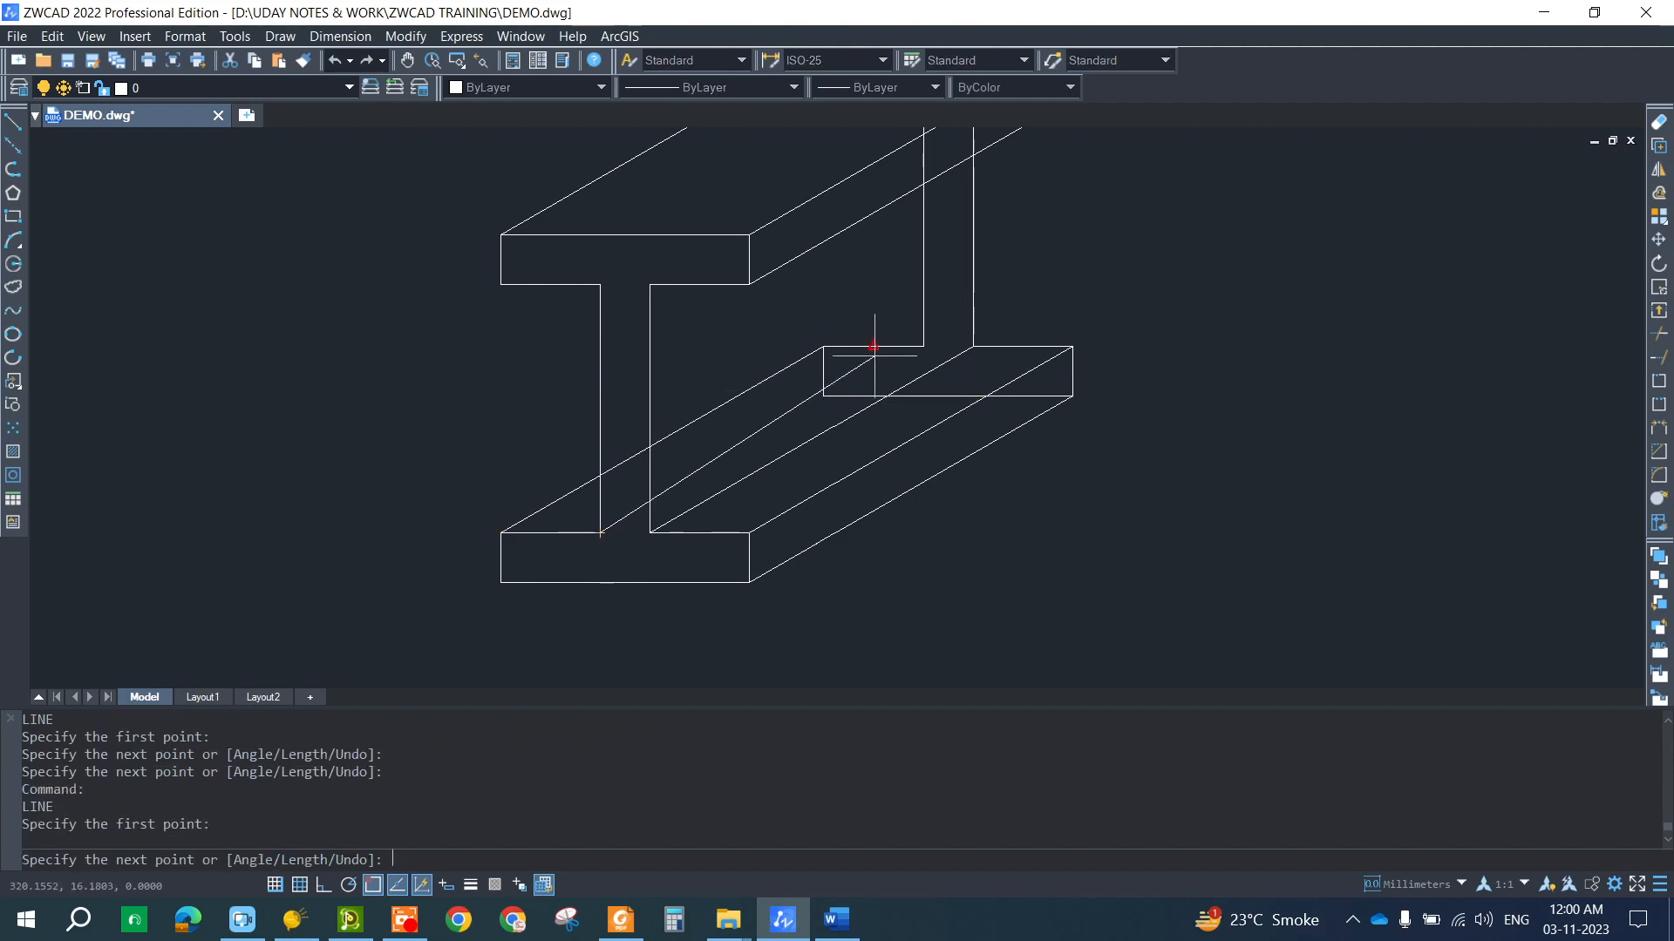
click(923, 346)
key(Return)
mouse_move(584, 409)
middle_down()
mouse_move(584, 530)
mouse_move(601, 492)
middle_up()
key(Escape)
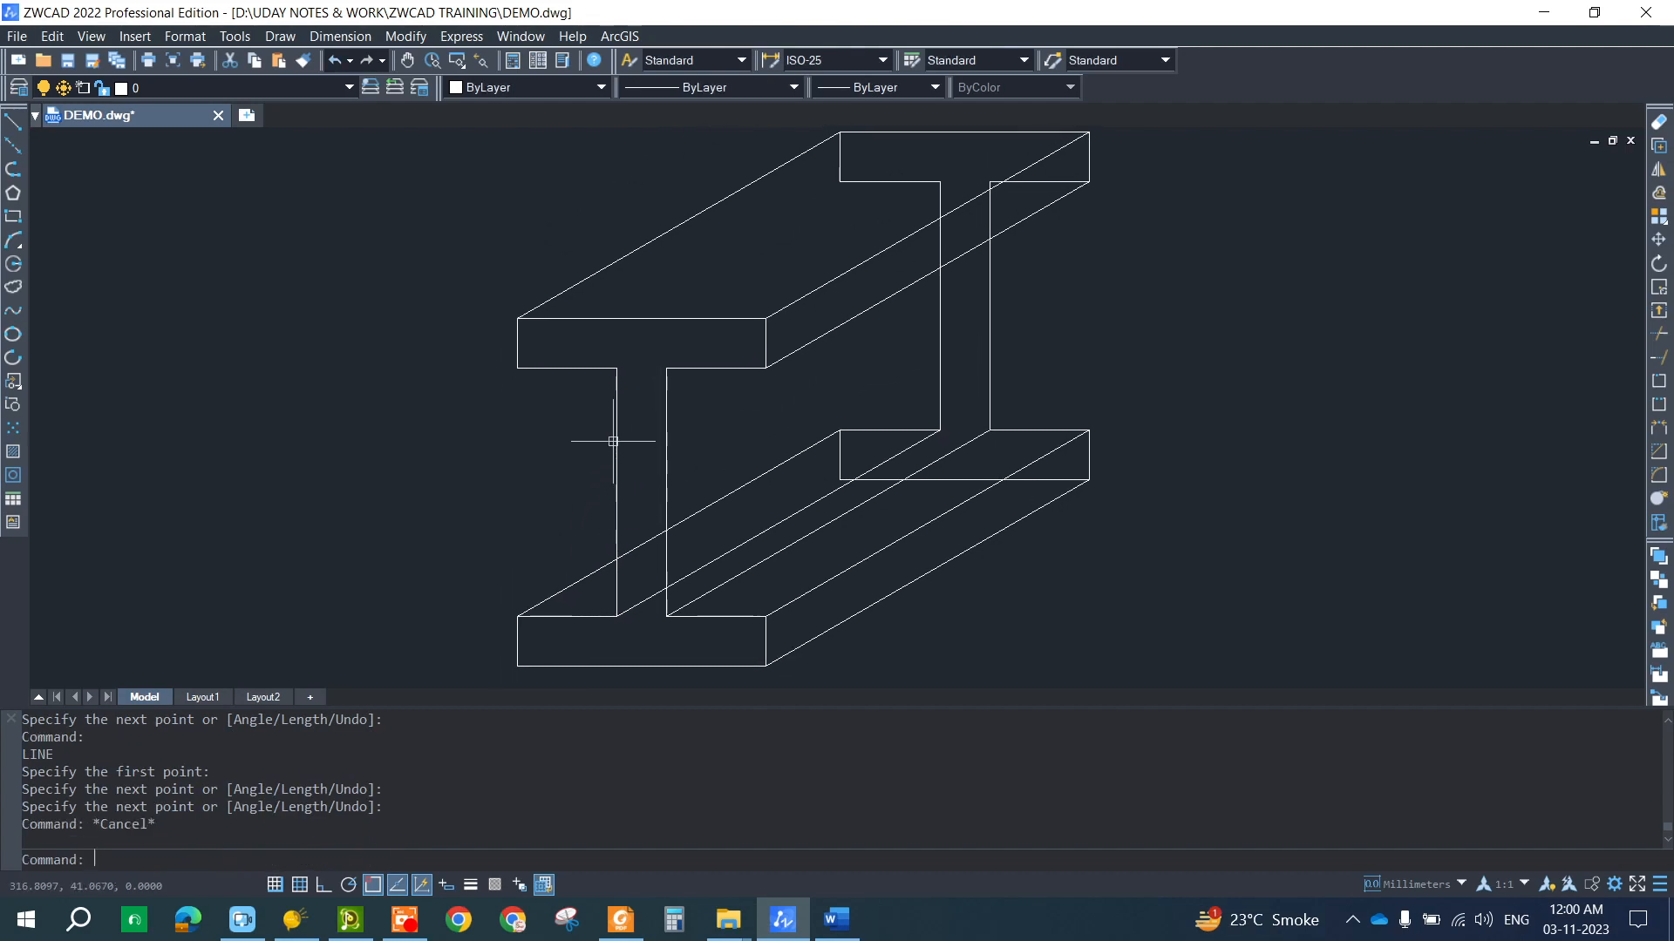
- Change the colour of the two connecting lines at the bottom flange's left ledge to Red
click(723, 496)
click(767, 530)
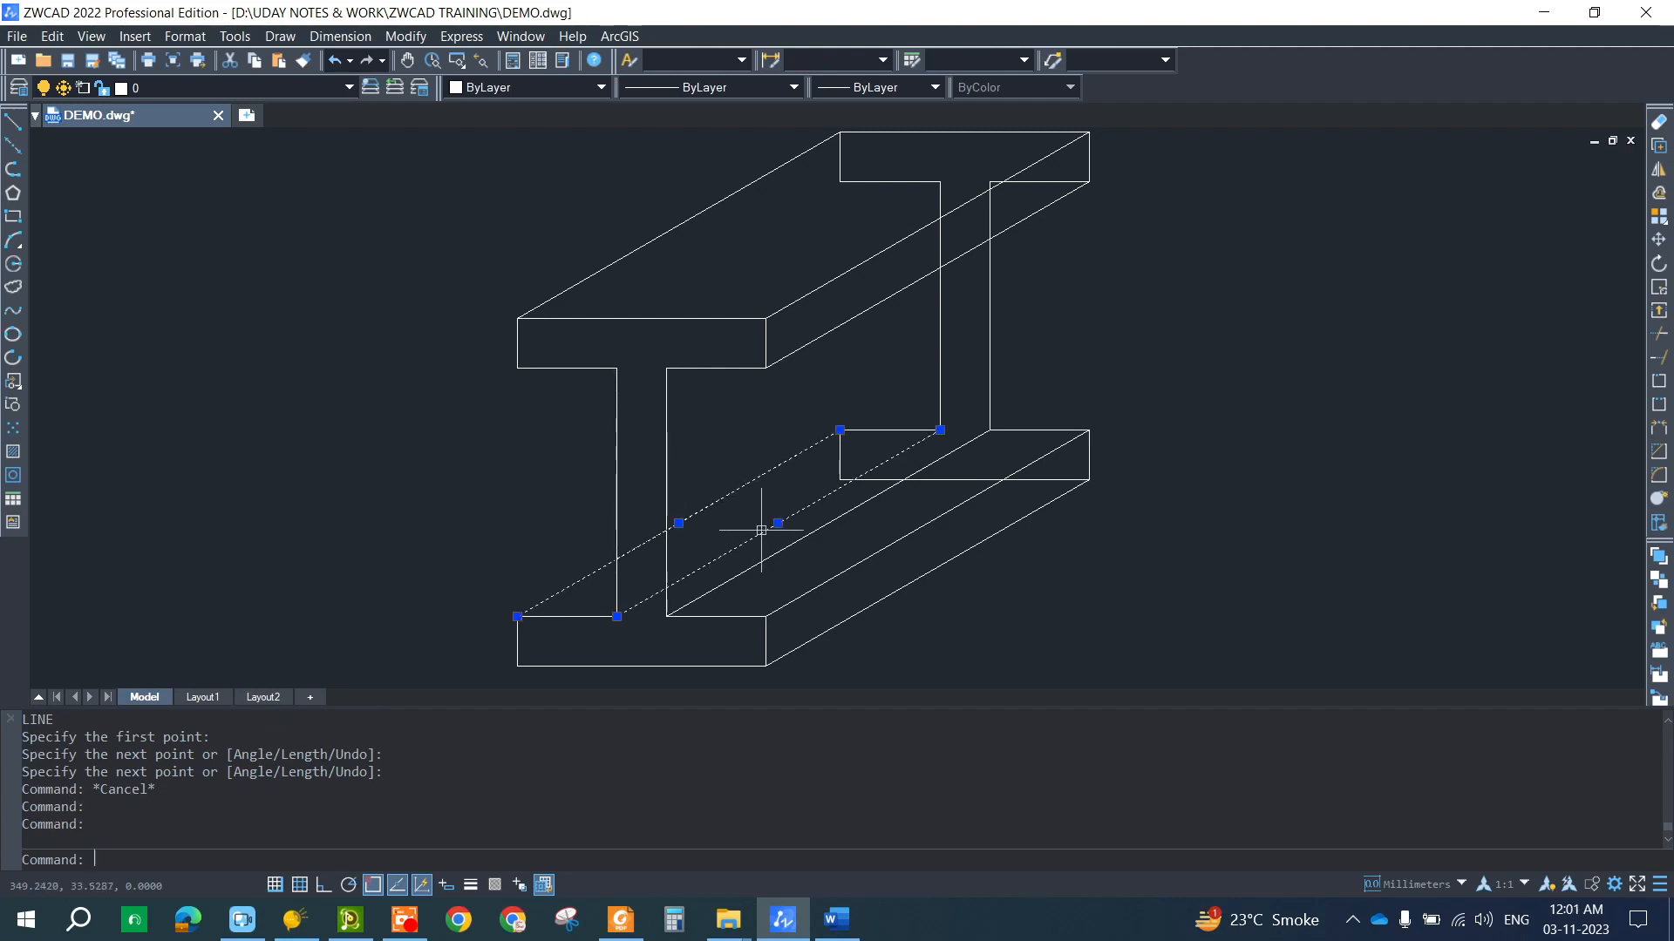
click(601, 87)
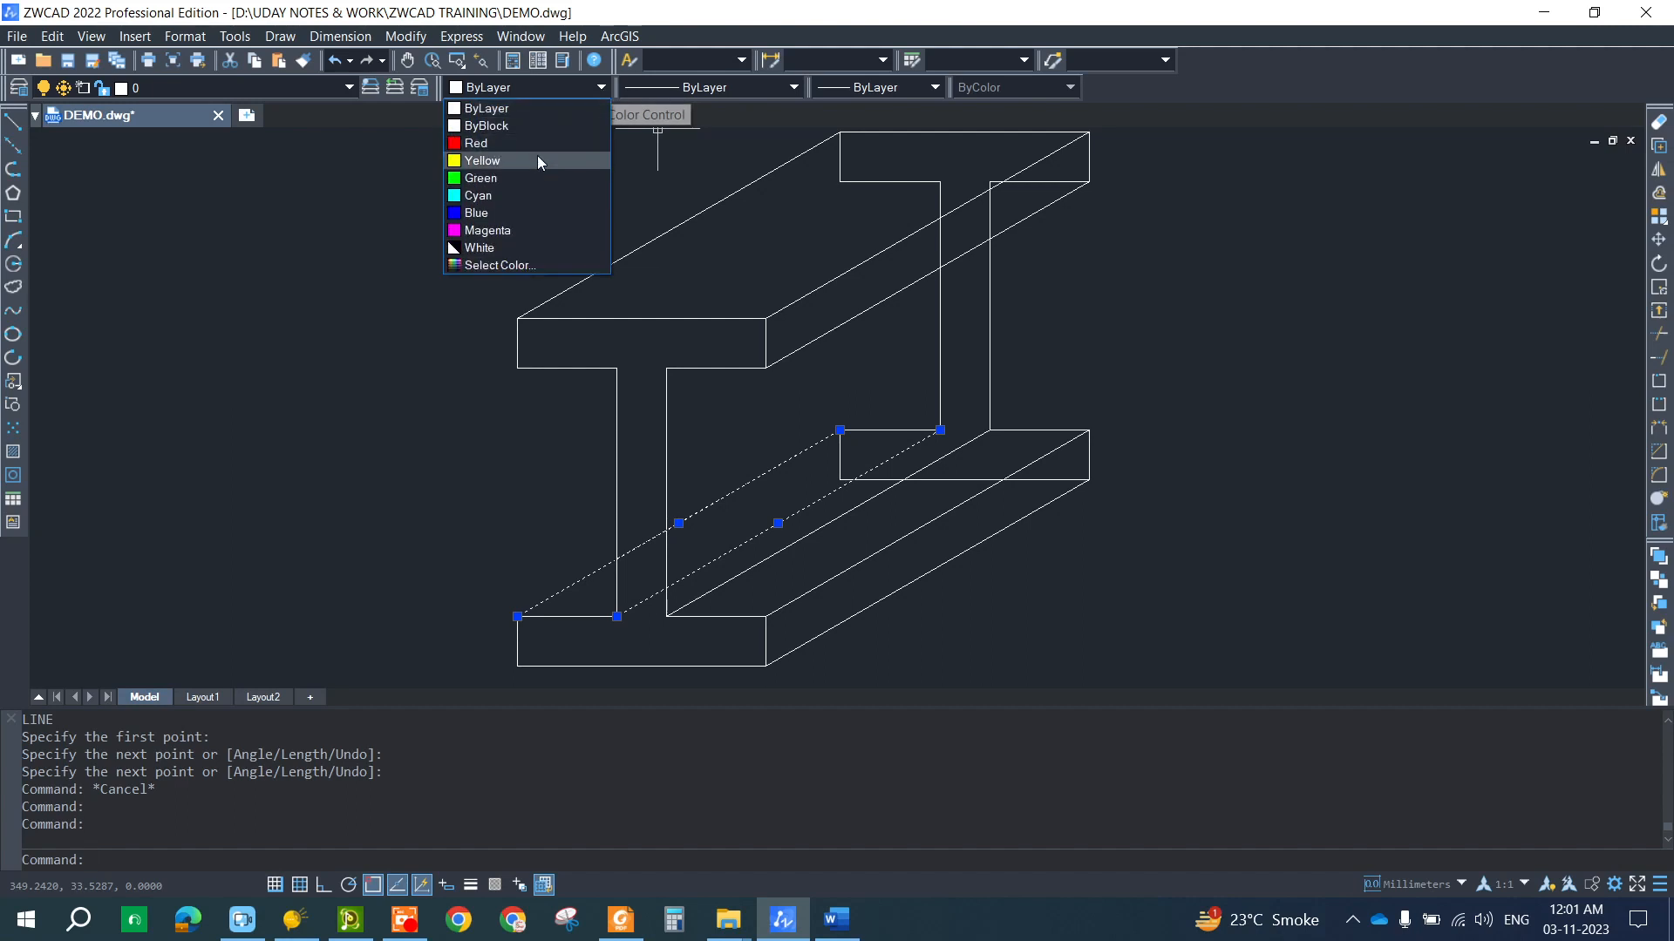
click(535, 149)
key(Escape)
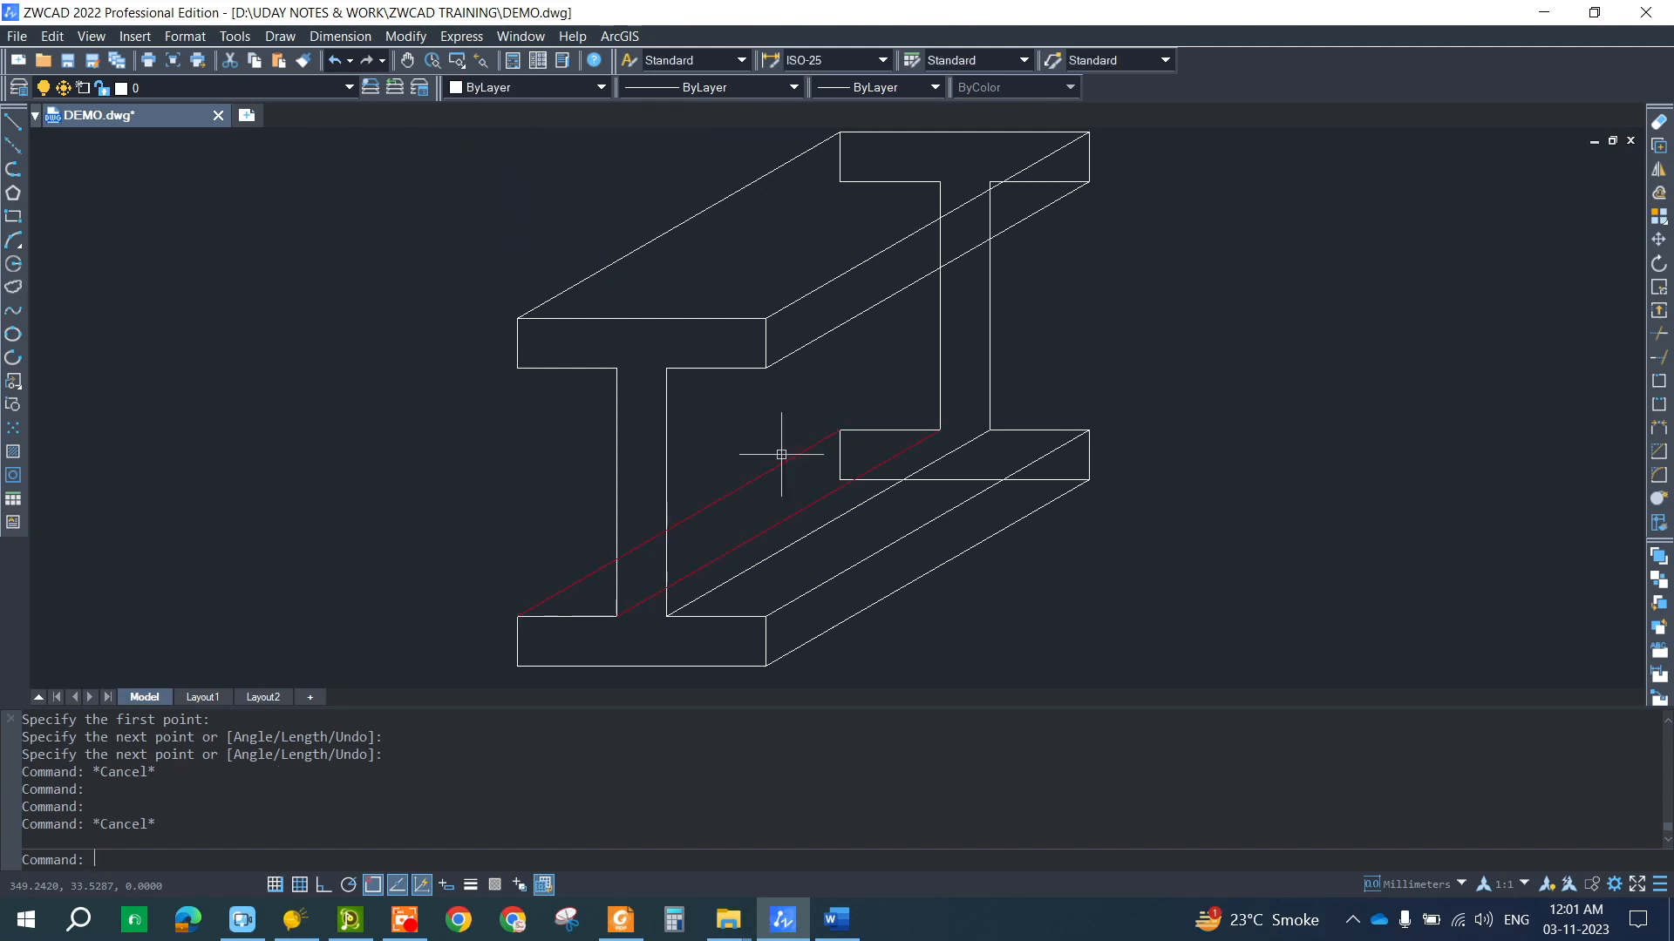
- Match the red line's properties onto the rear section's bottom edge, lower-left flange edges, web's left side, and top flange's left underside and end
click(751, 475)
click(751, 474)
text(MA)
key(Return)
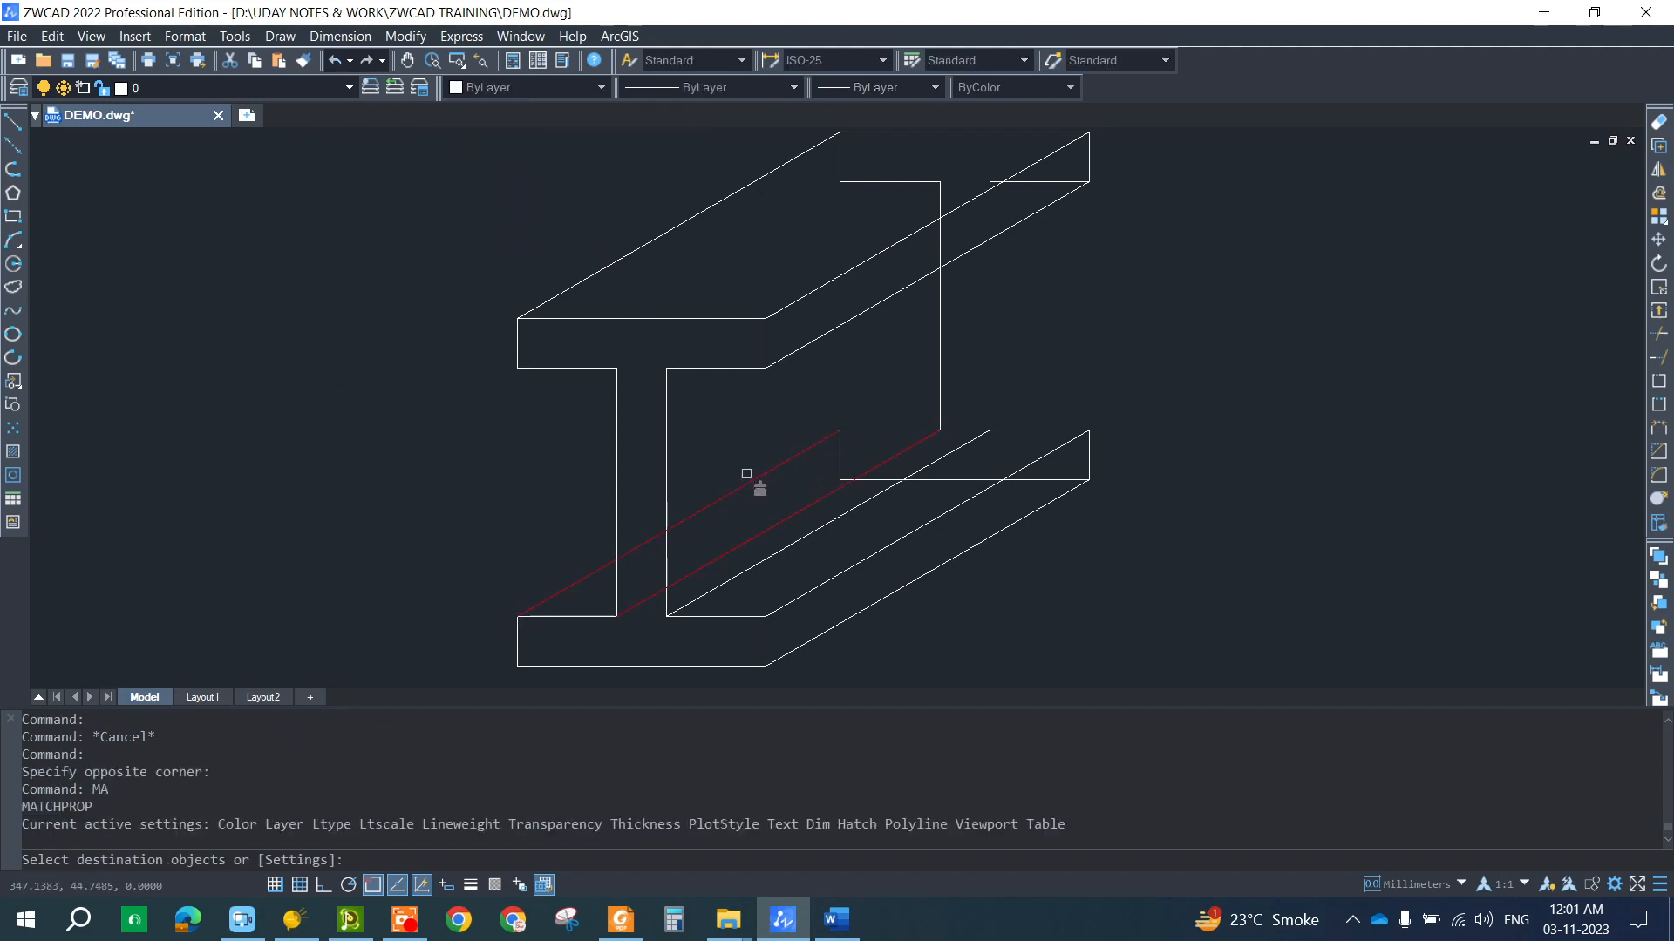
click(838, 459)
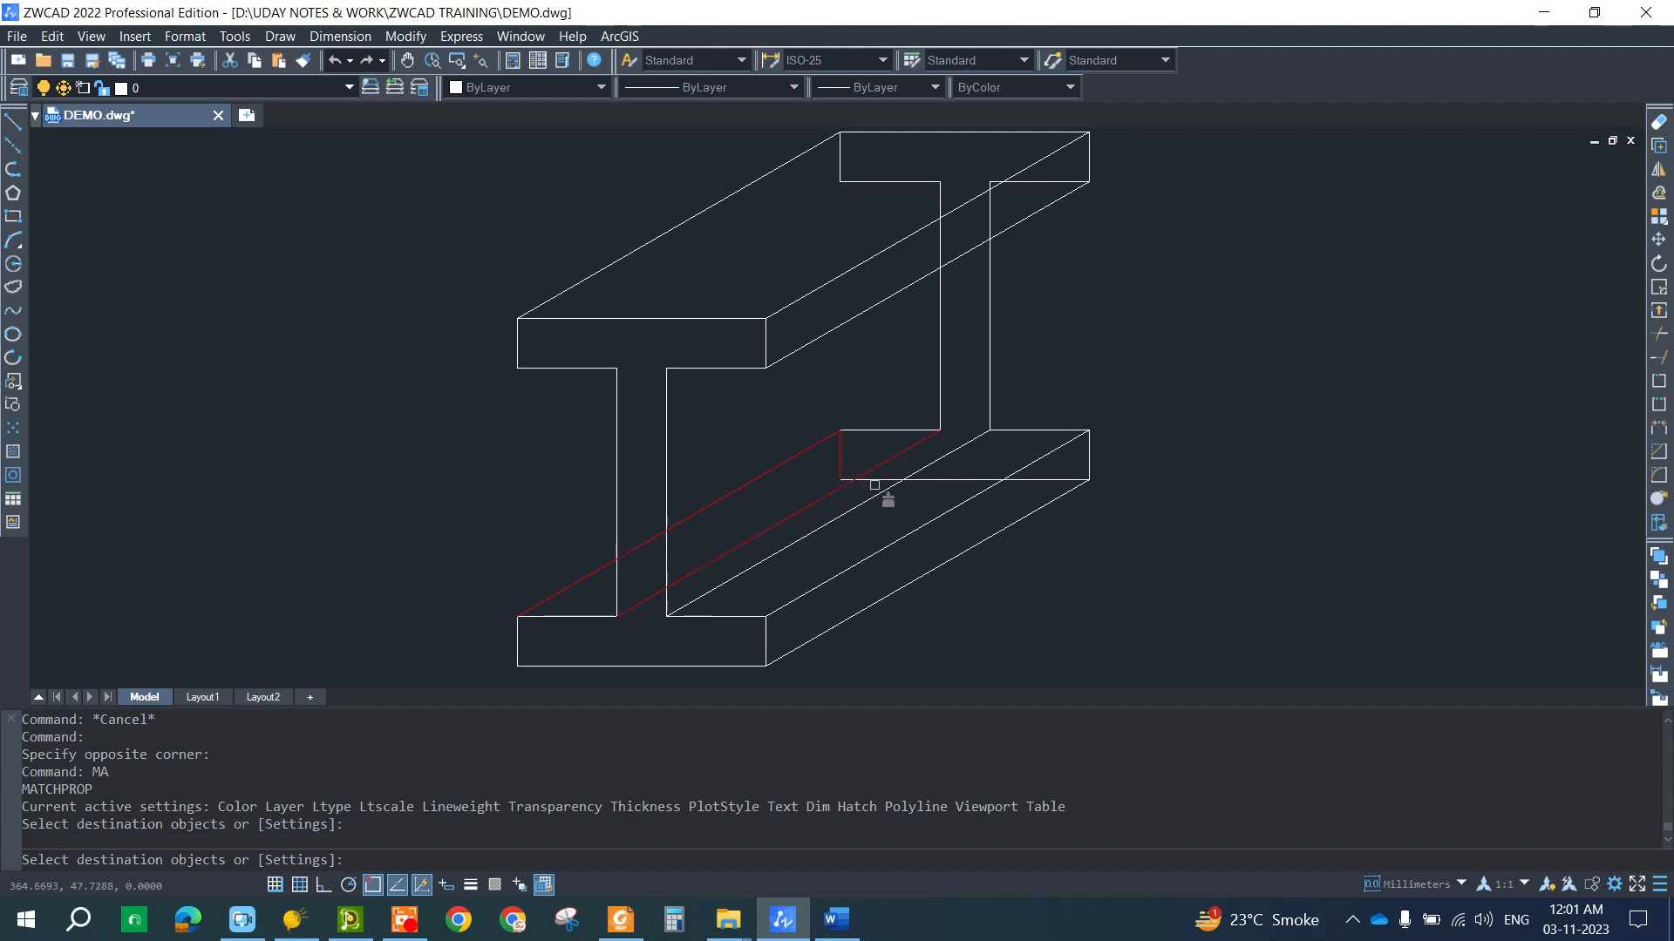
click(881, 481)
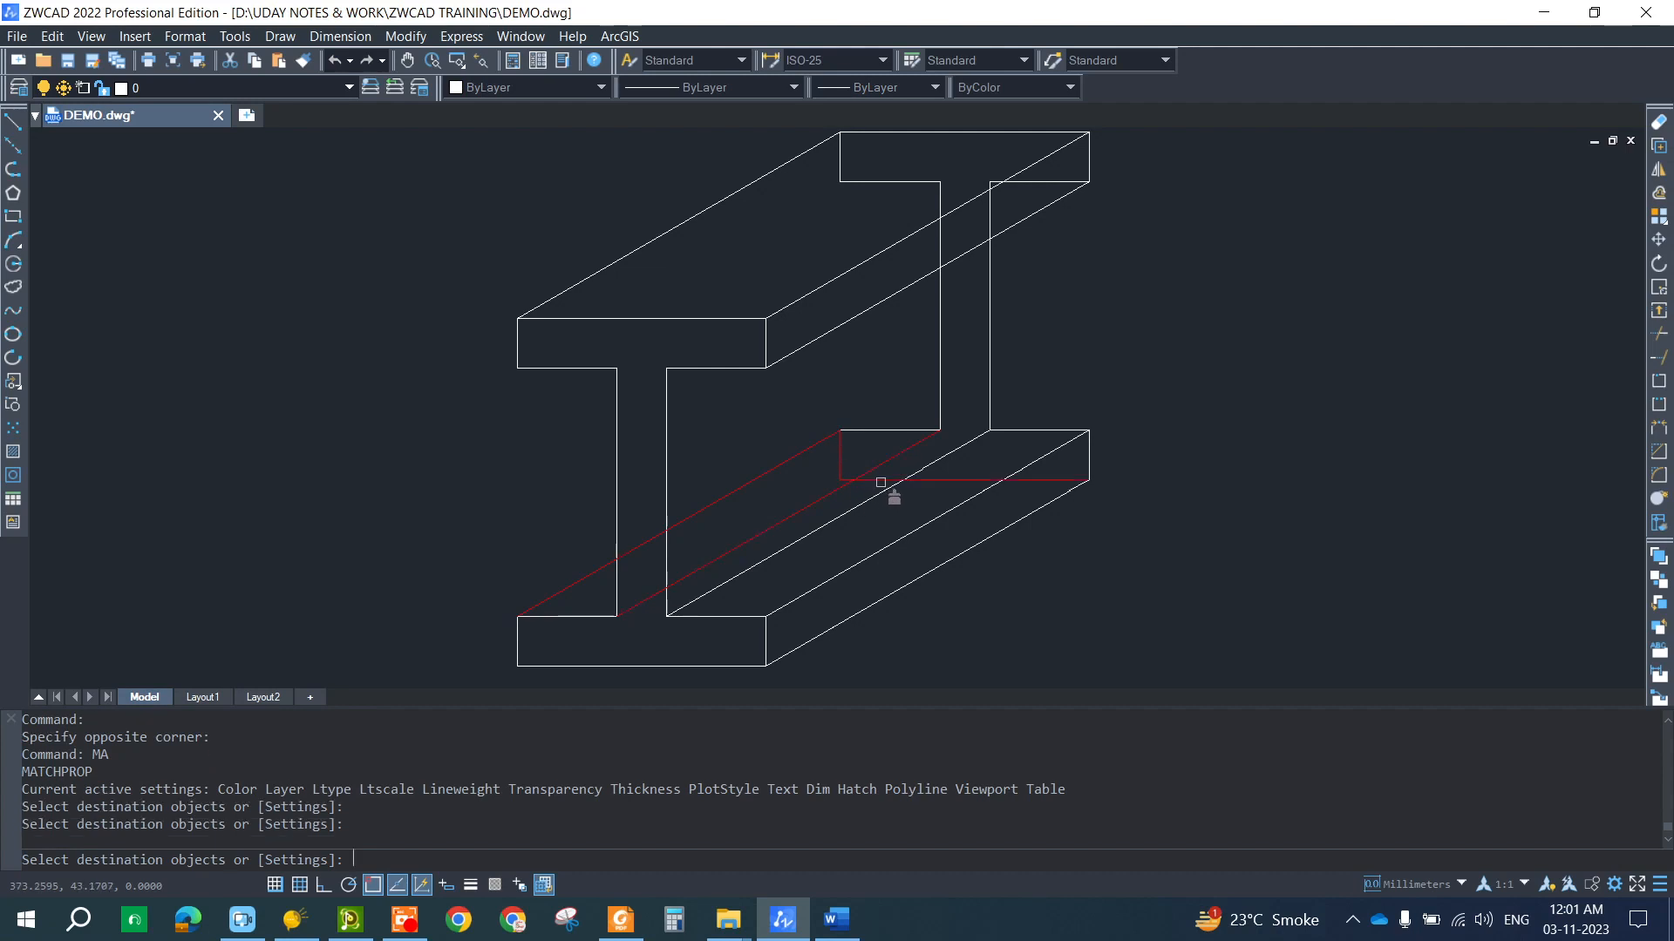
click(907, 432)
click(937, 399)
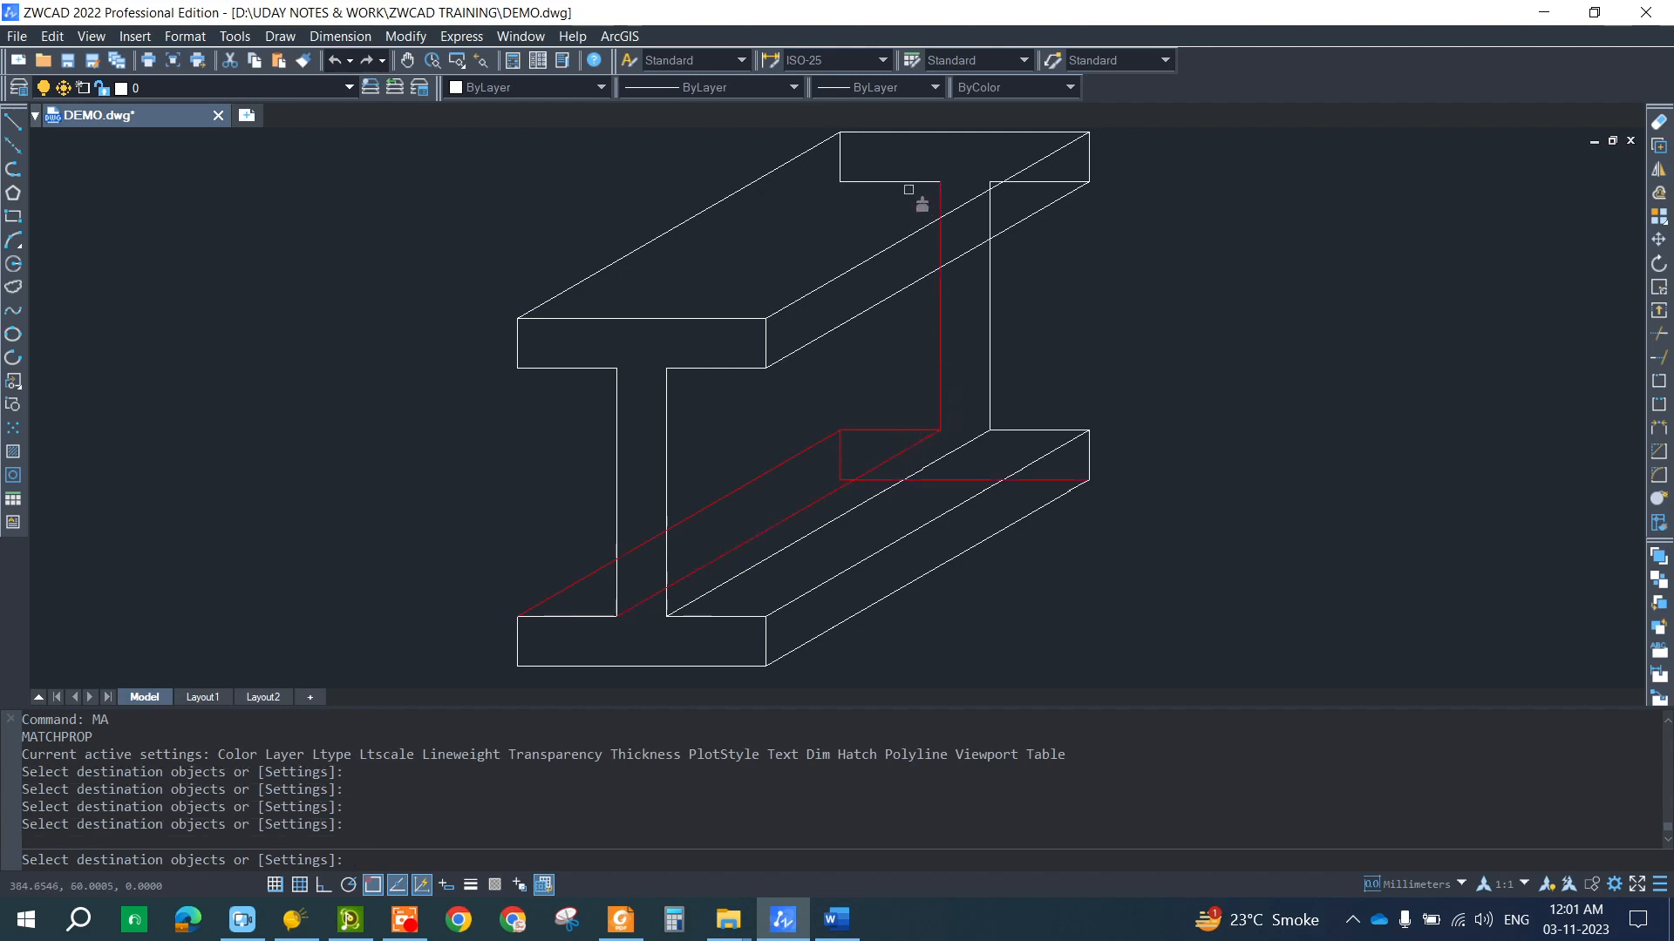
click(880, 182)
click(839, 166)
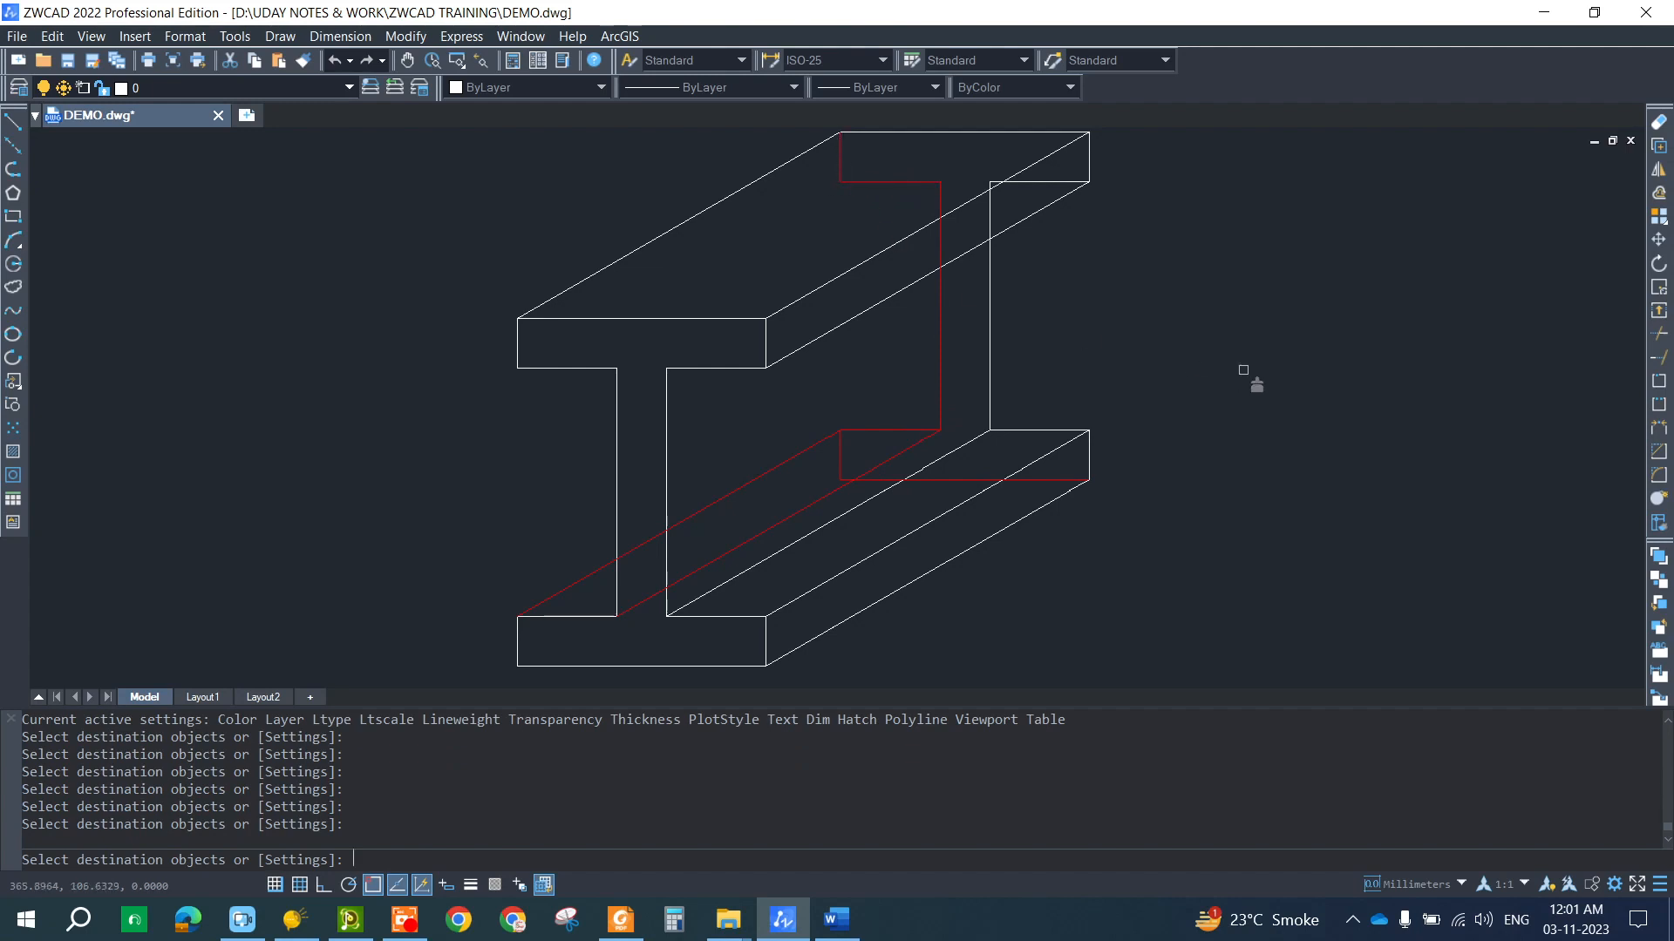
- Trim the parts of the two red connecting lines that cross the front web, using the whole right-hand I-beam as boundaries
key(Escape)
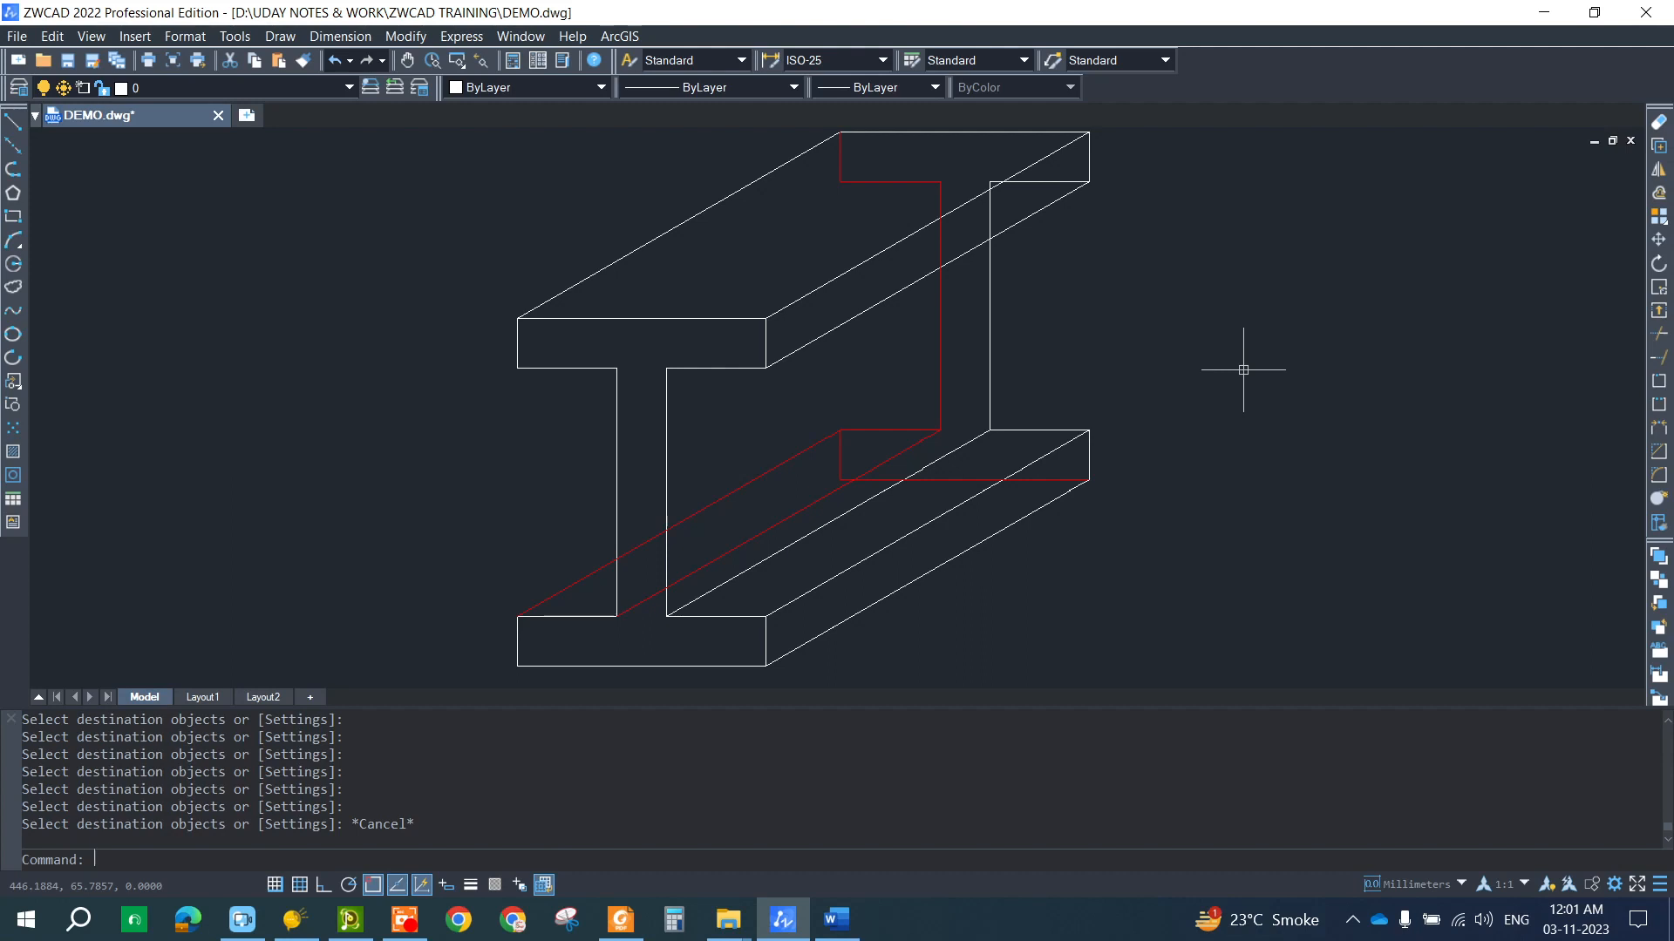
text(t)
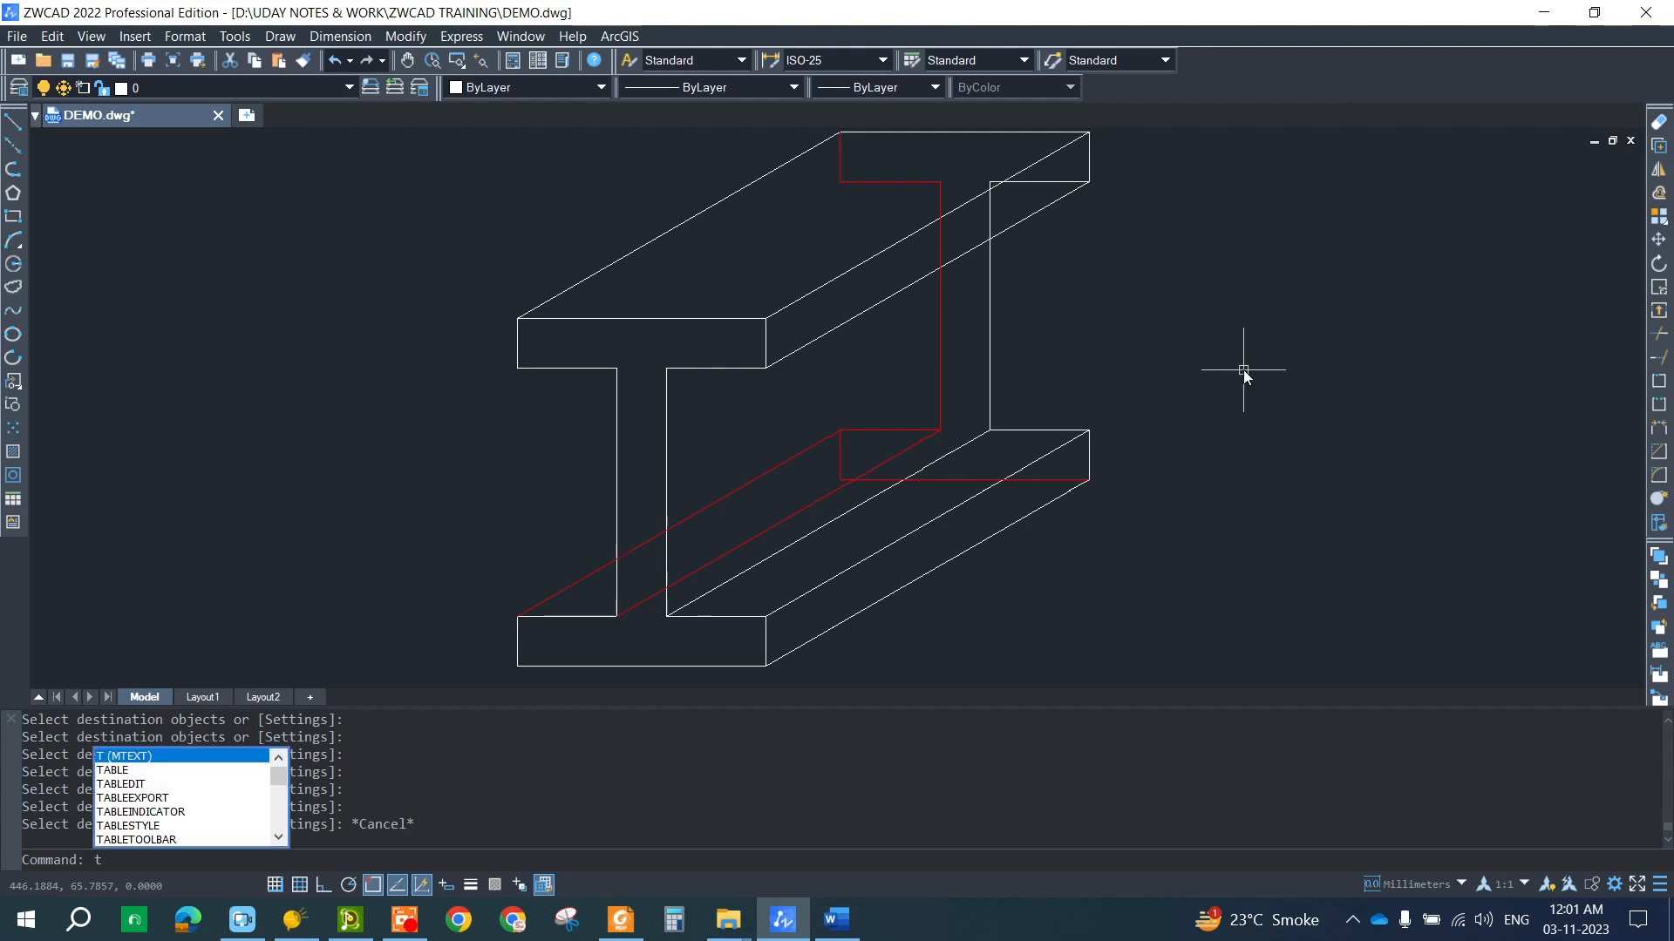
text(r)
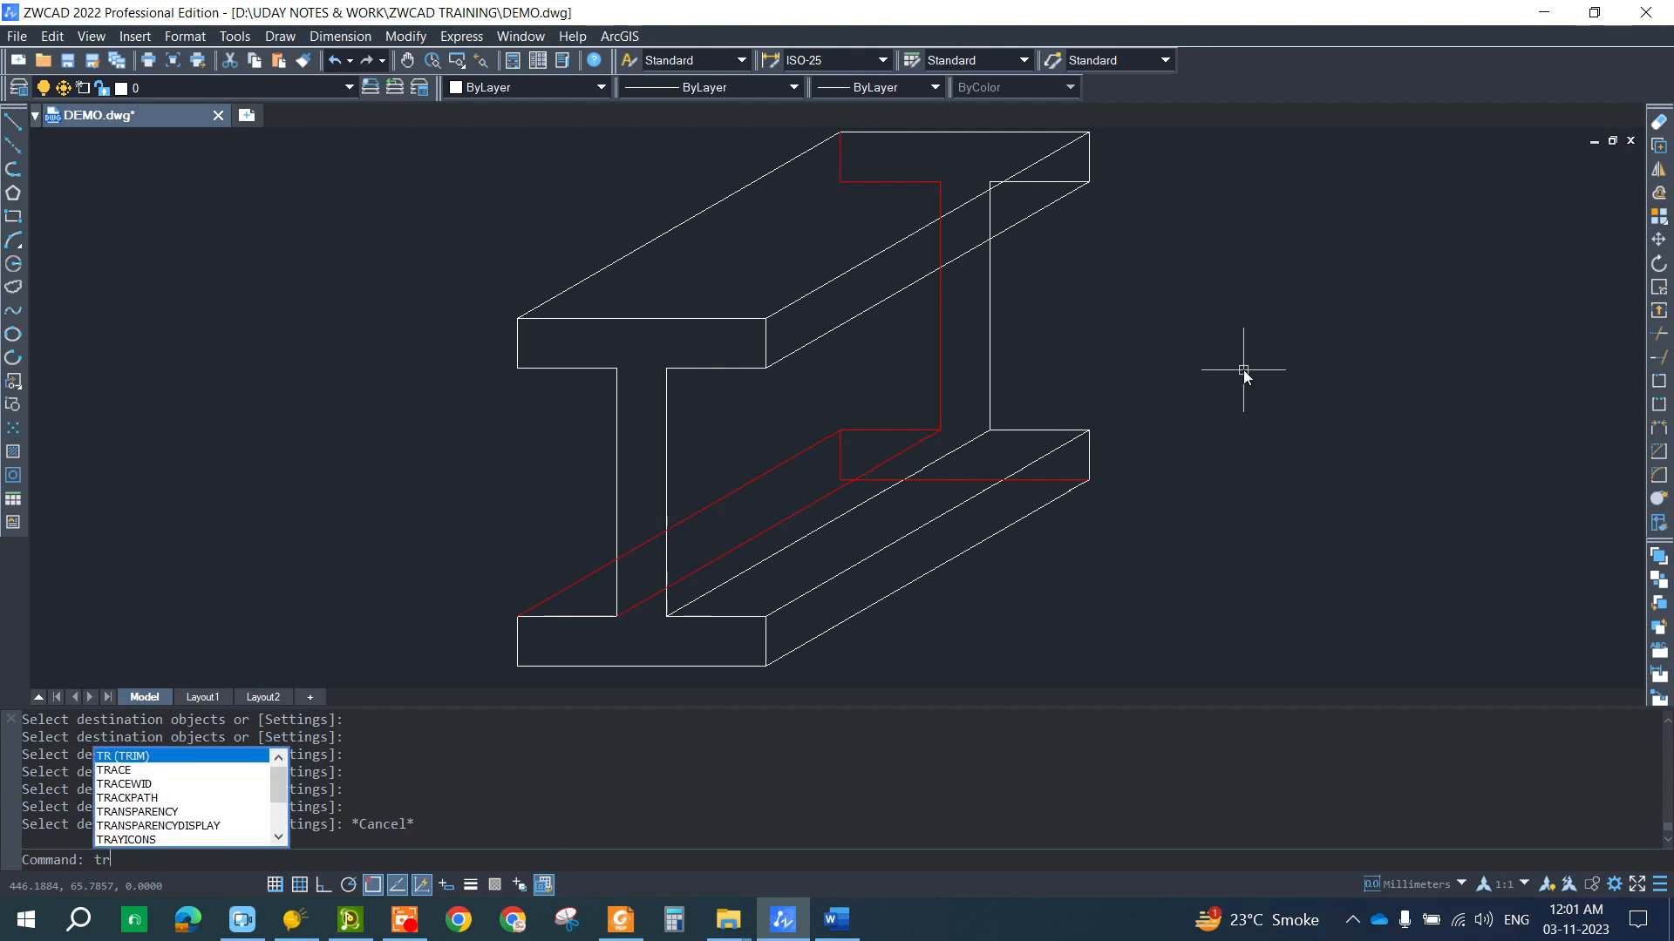
key(Return)
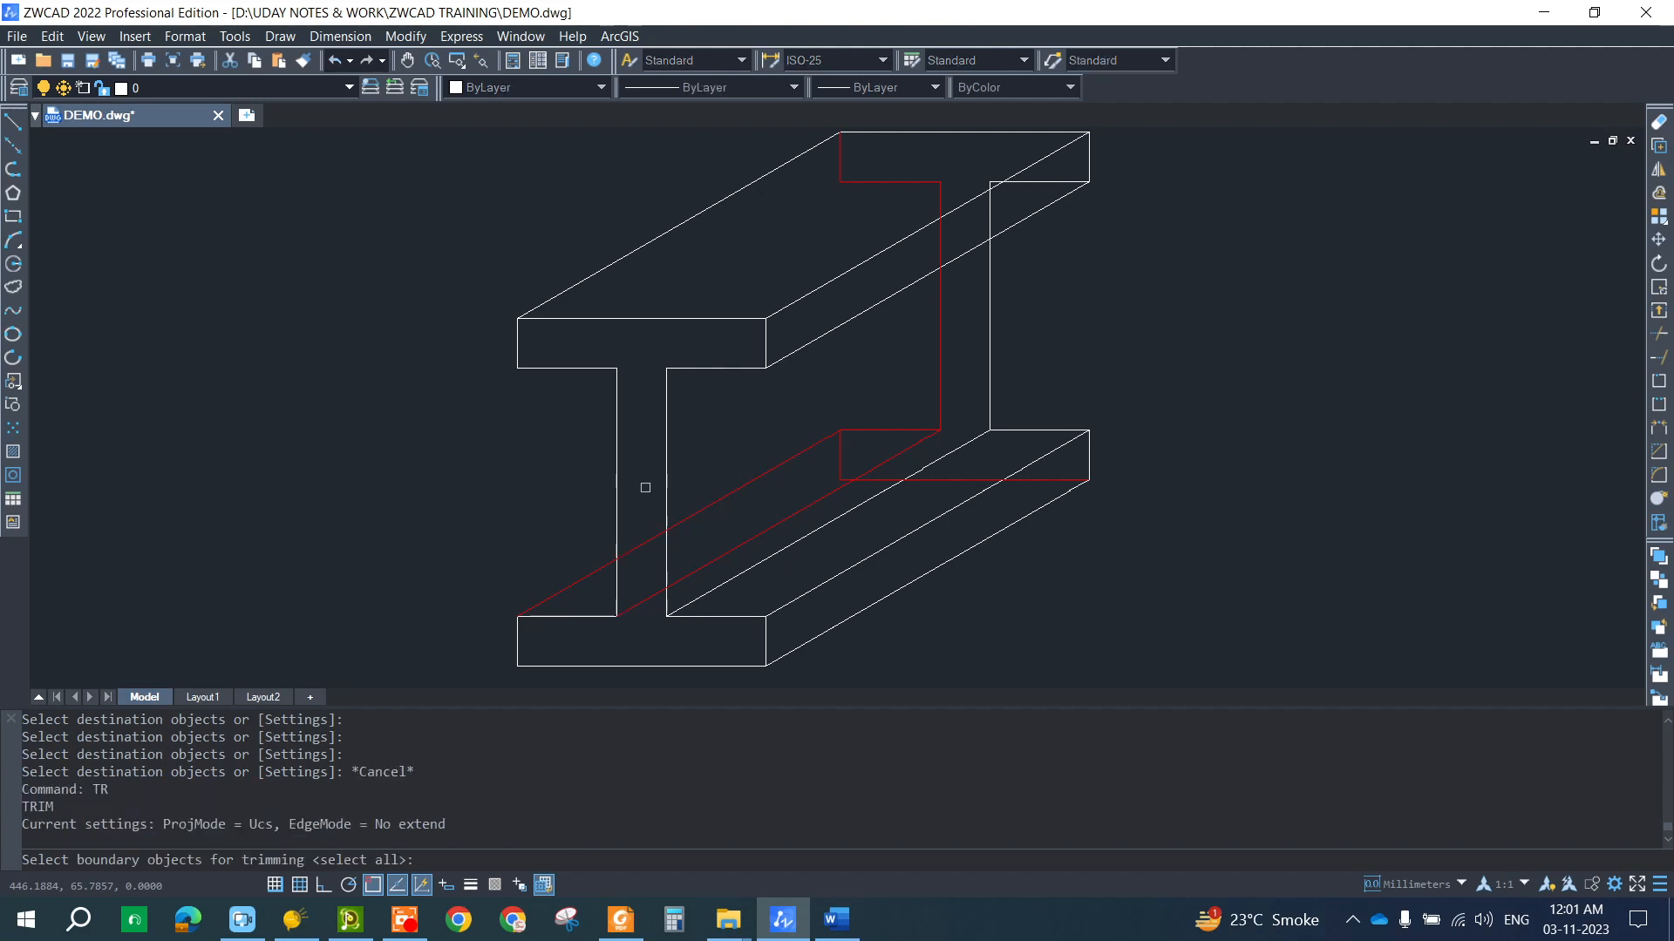
scroll(645, 489, down, 4)
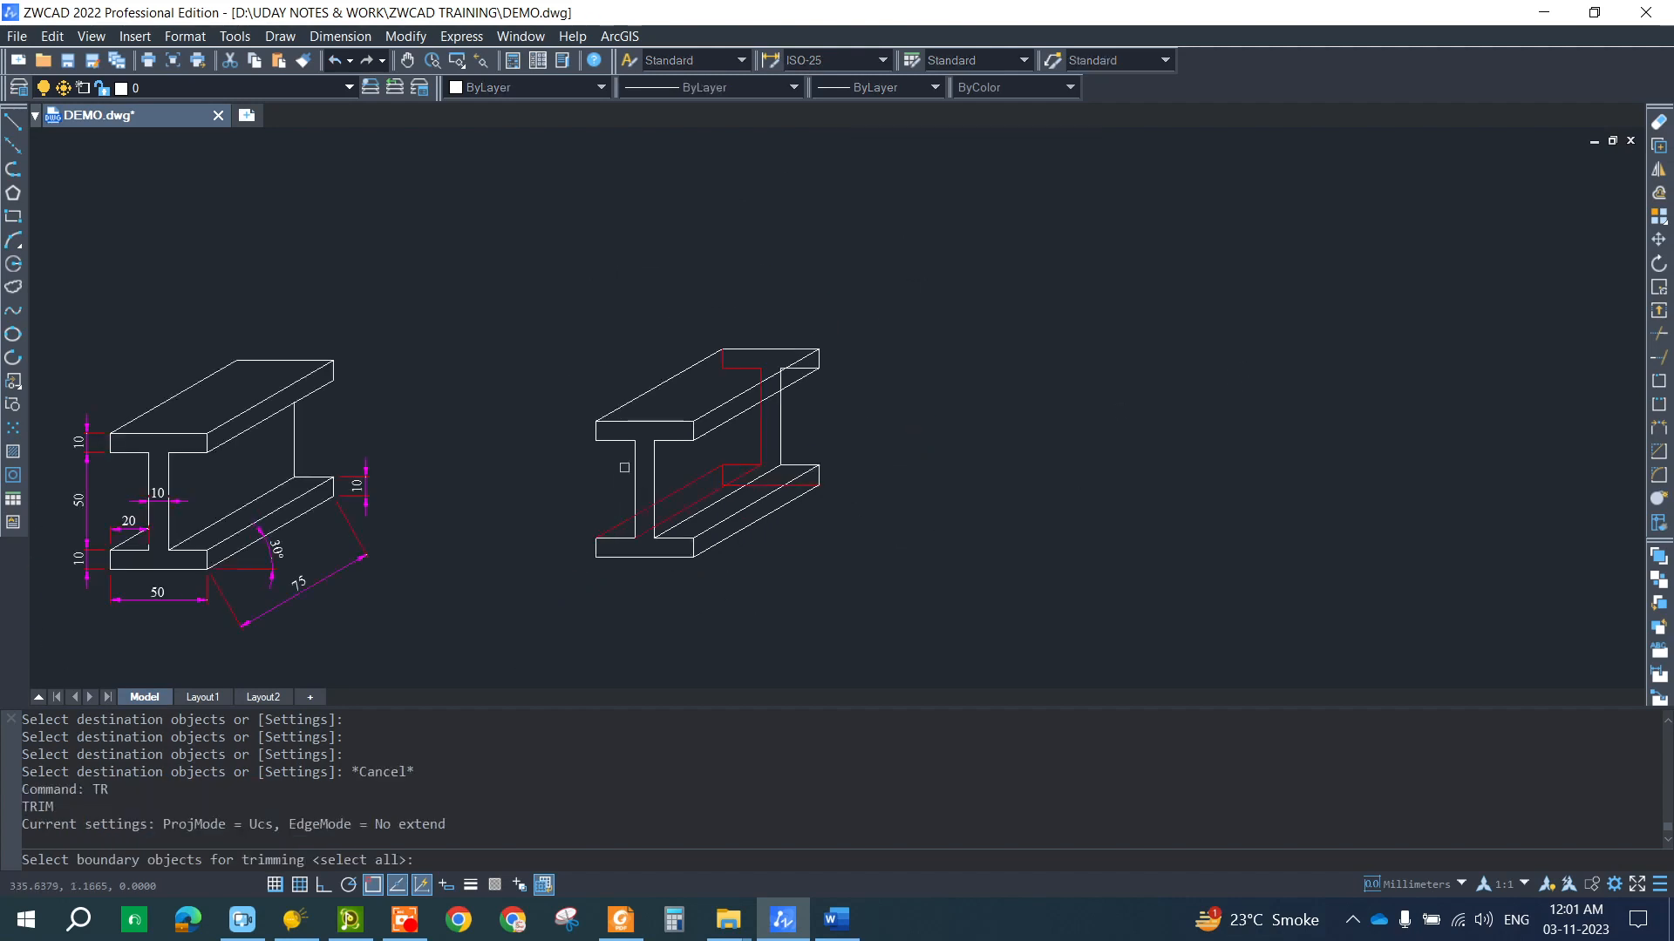
click(863, 289)
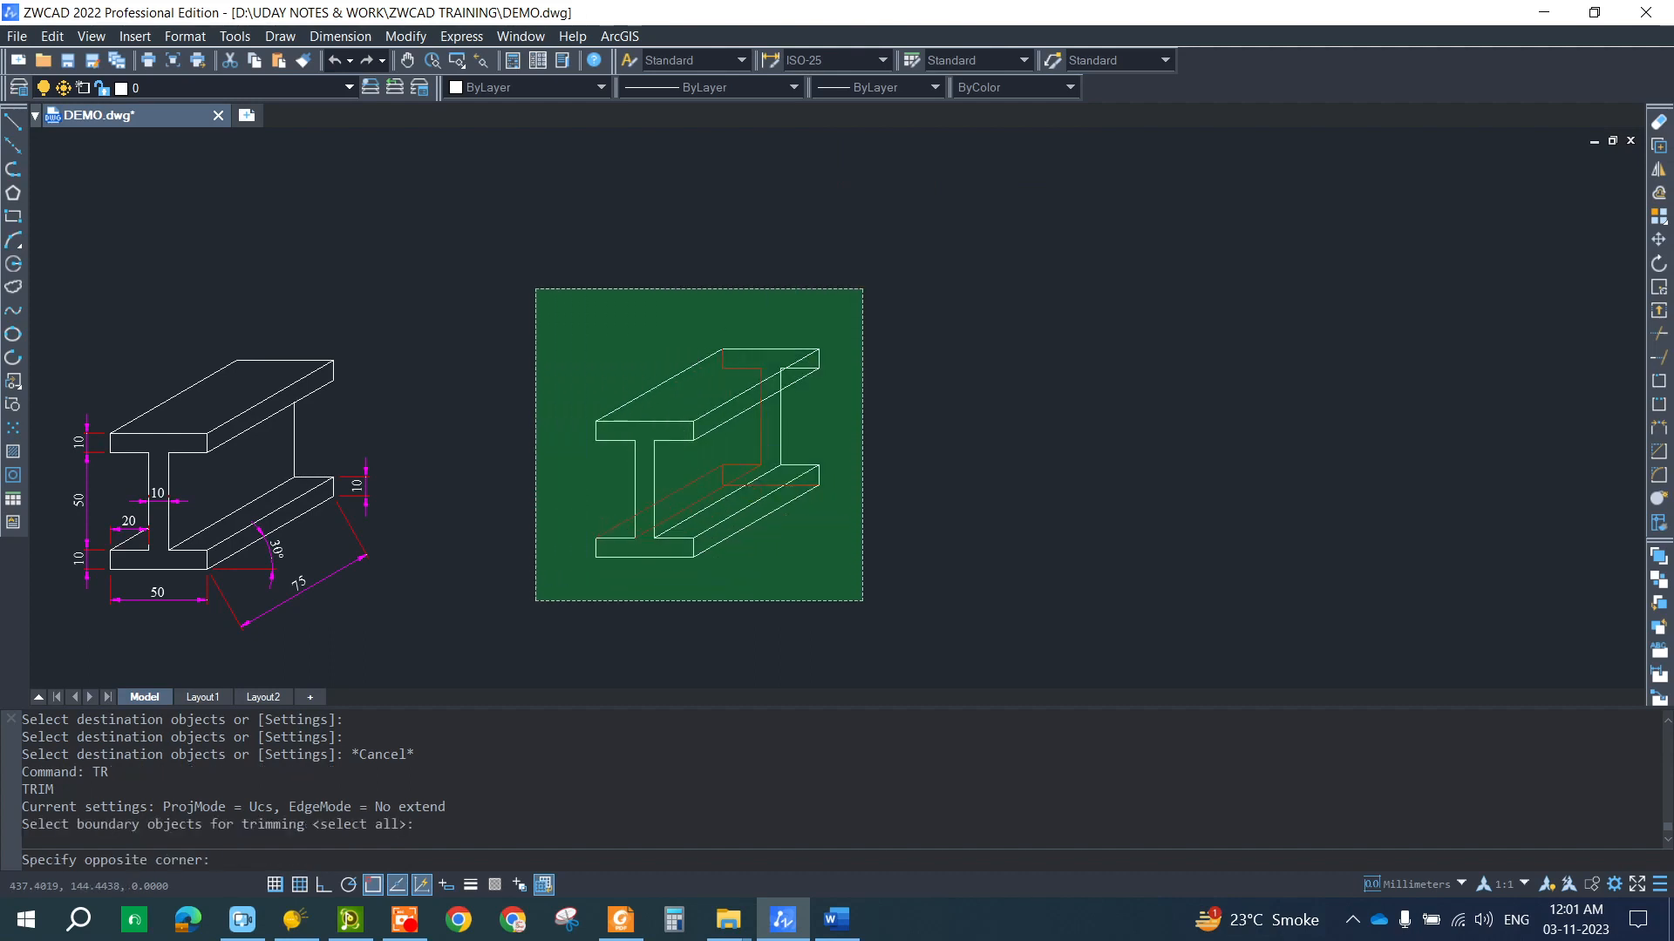
click(533, 600)
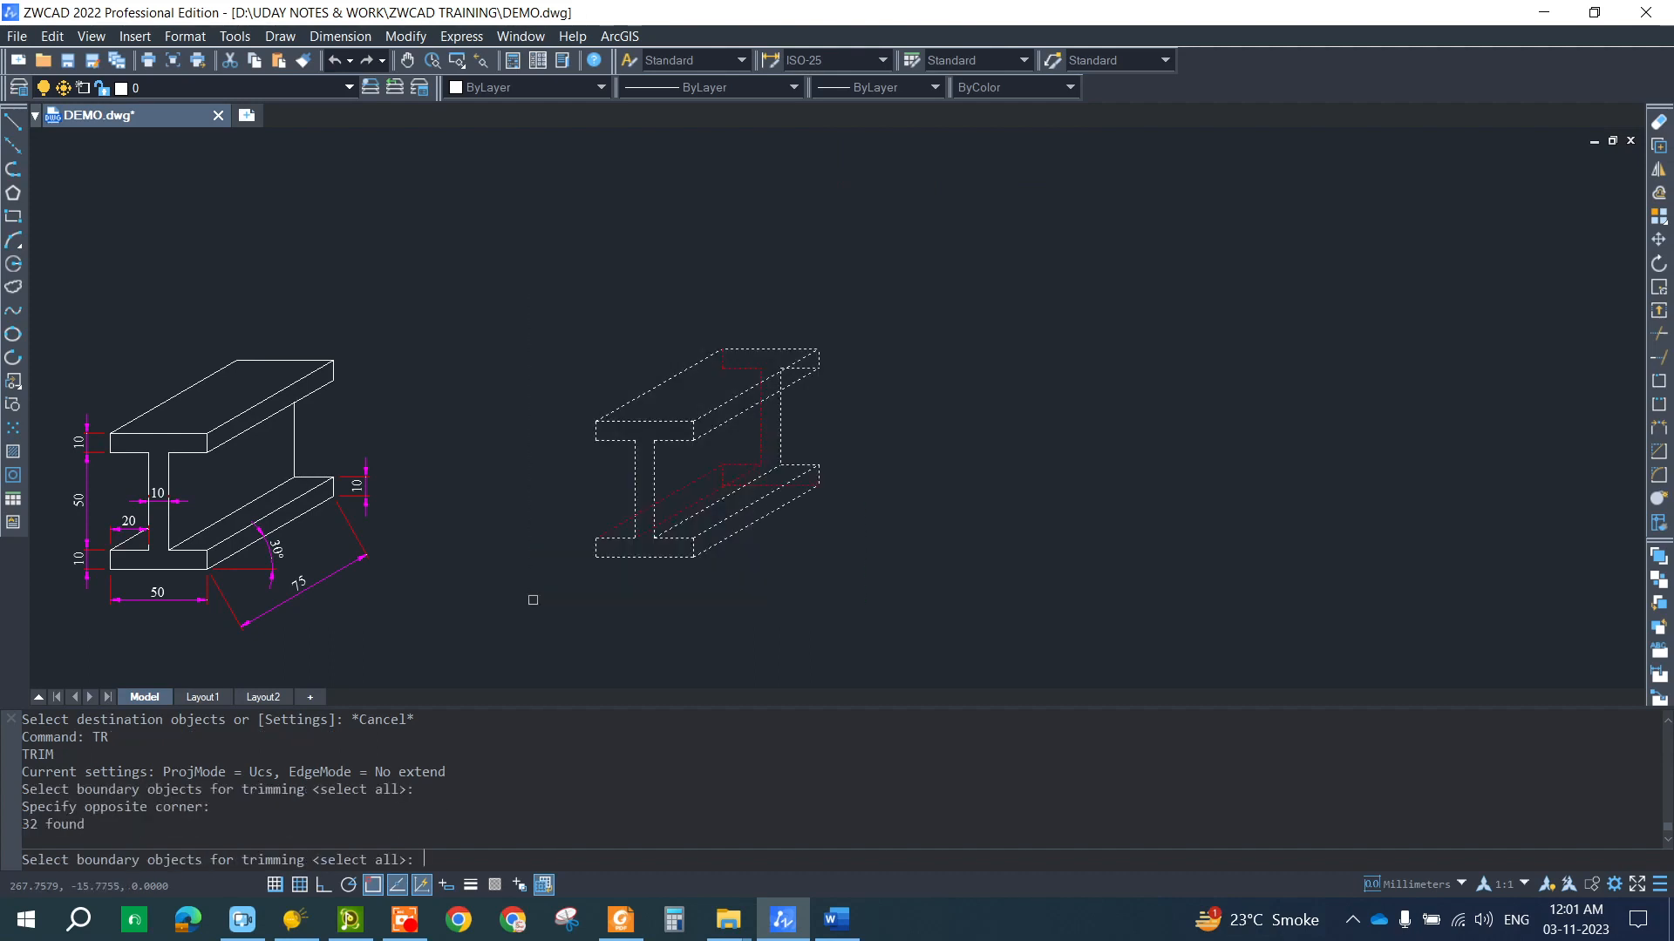
key(Return)
scroll(633, 542, up, 4)
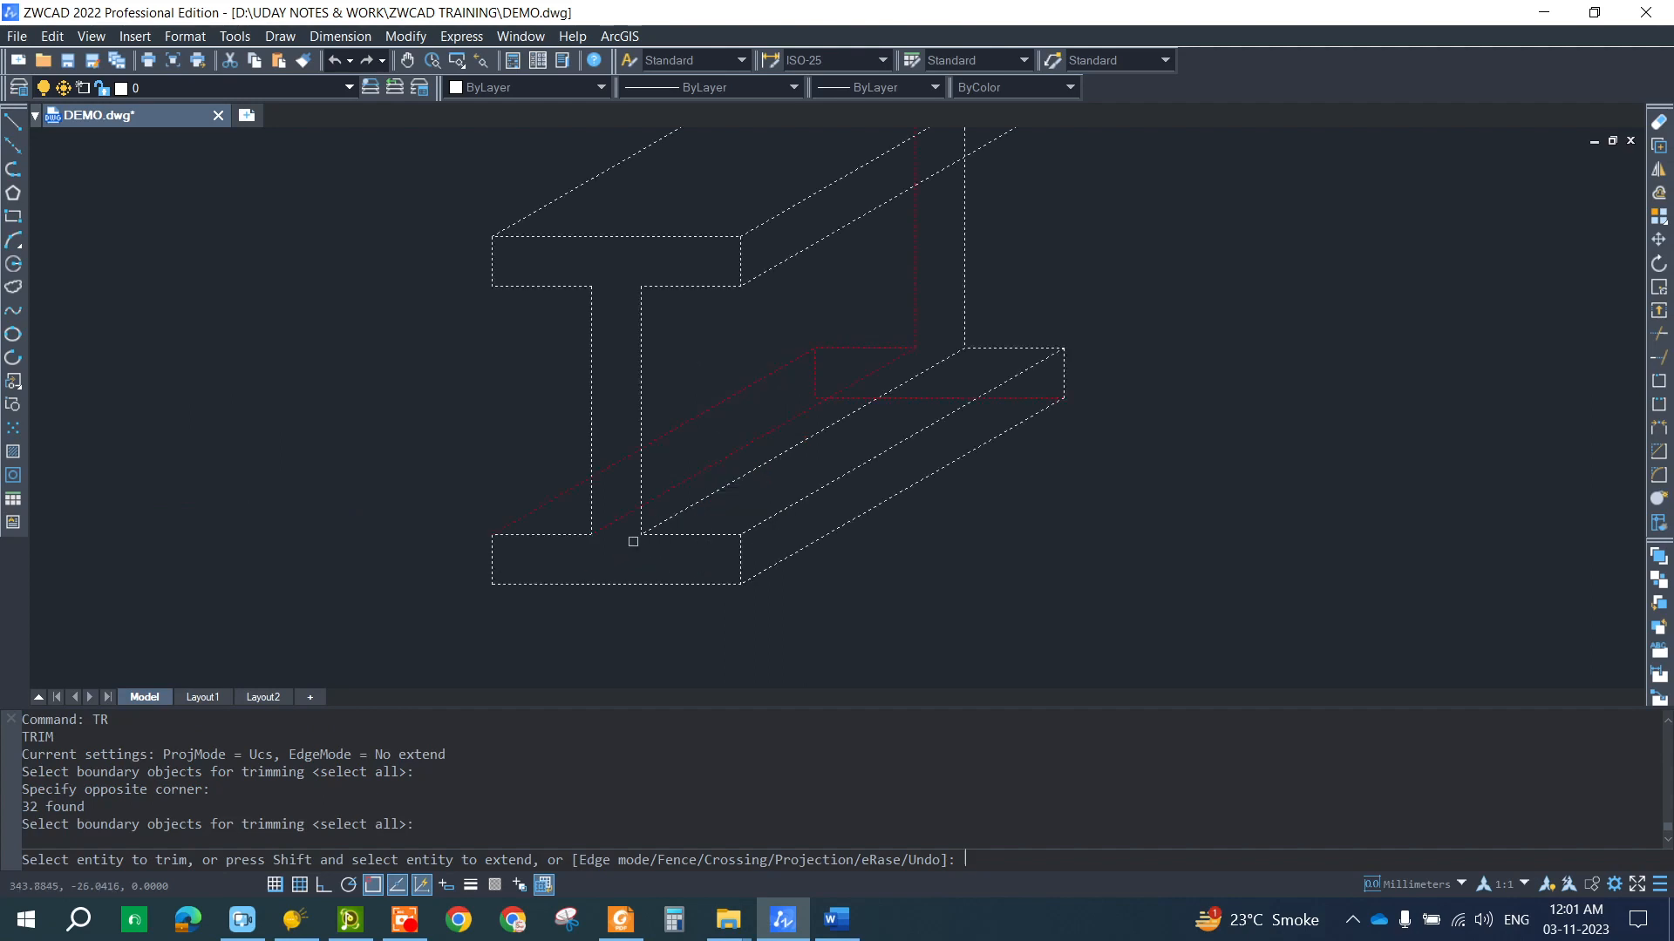
click(619, 551)
click(608, 413)
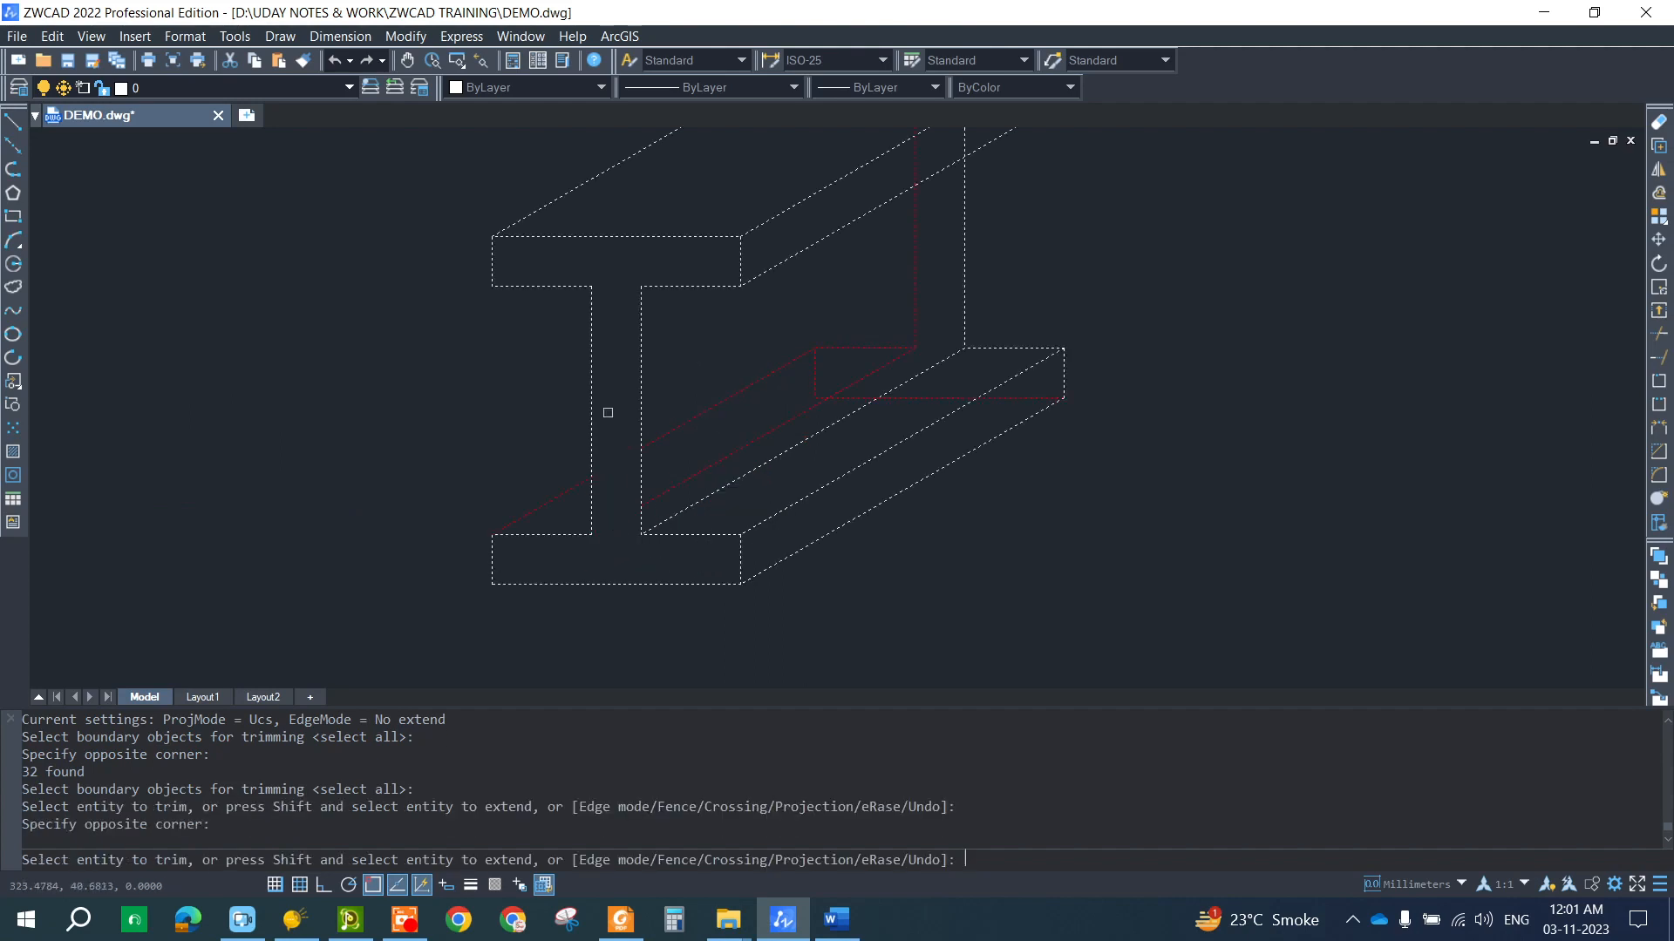
- Try to trim the red hidden edges at the left corner of the rear top flange
scroll(608, 412, down, 2)
middle_drag(608, 412, 584, 505)
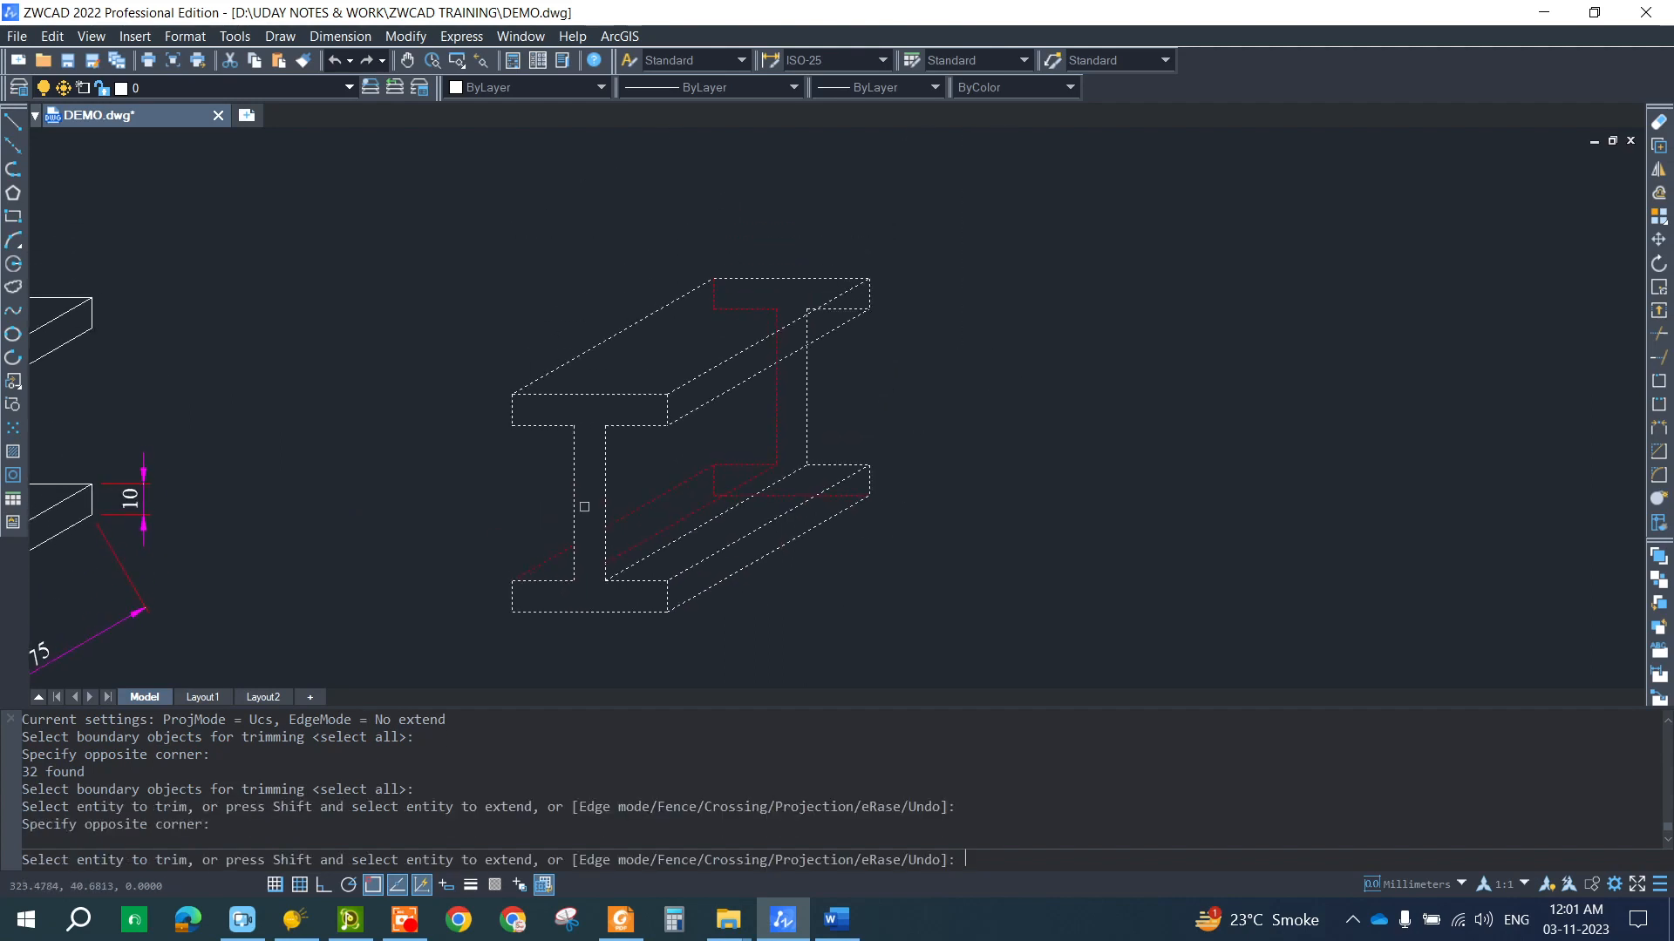
scroll(703, 317, up, 2)
click(740, 291)
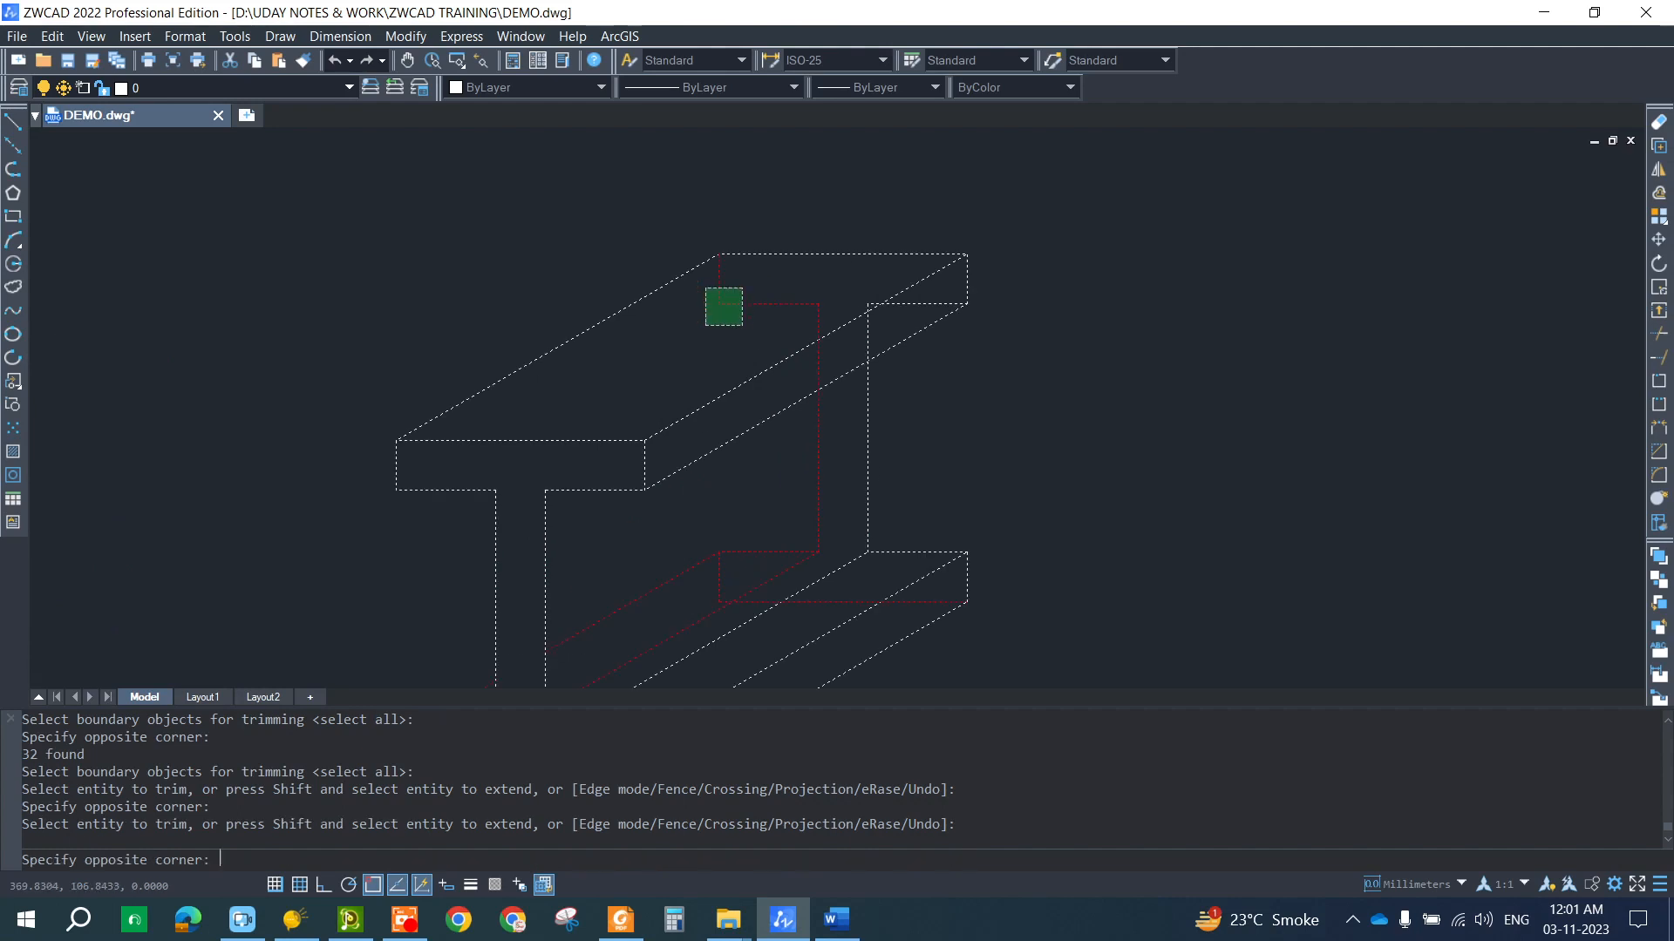
click(706, 325)
key(Escape)
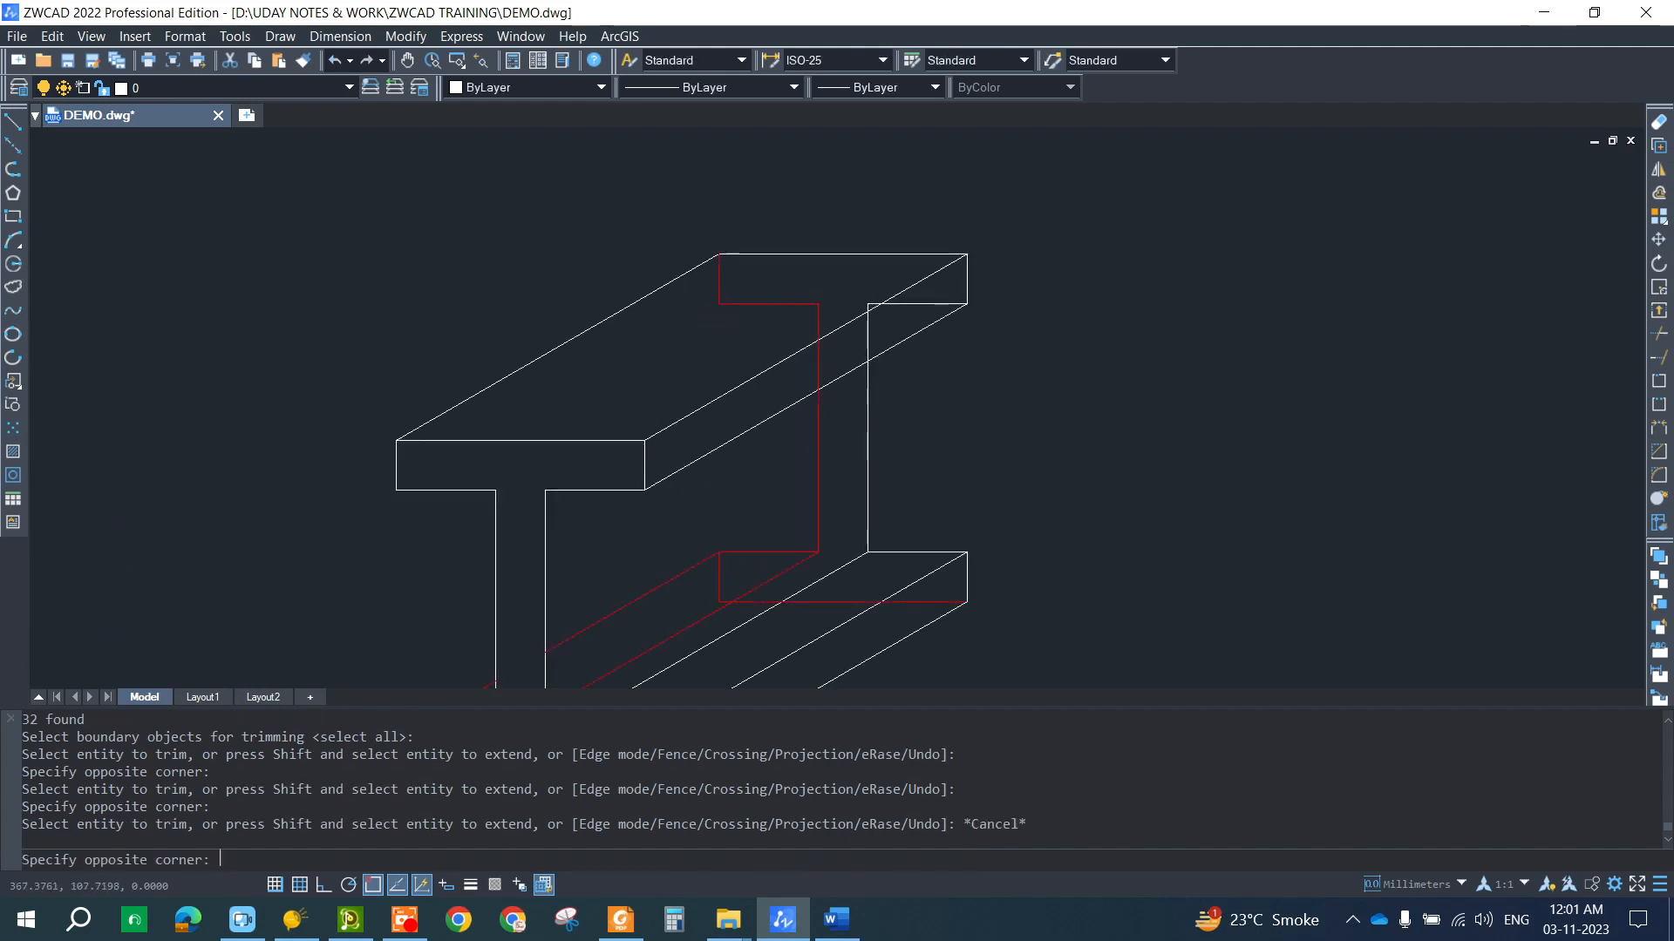
- Delete the rear section's red top flange end, the flange's left underside edge and the web's left side
click(710, 280)
key(Delete)
click(741, 304)
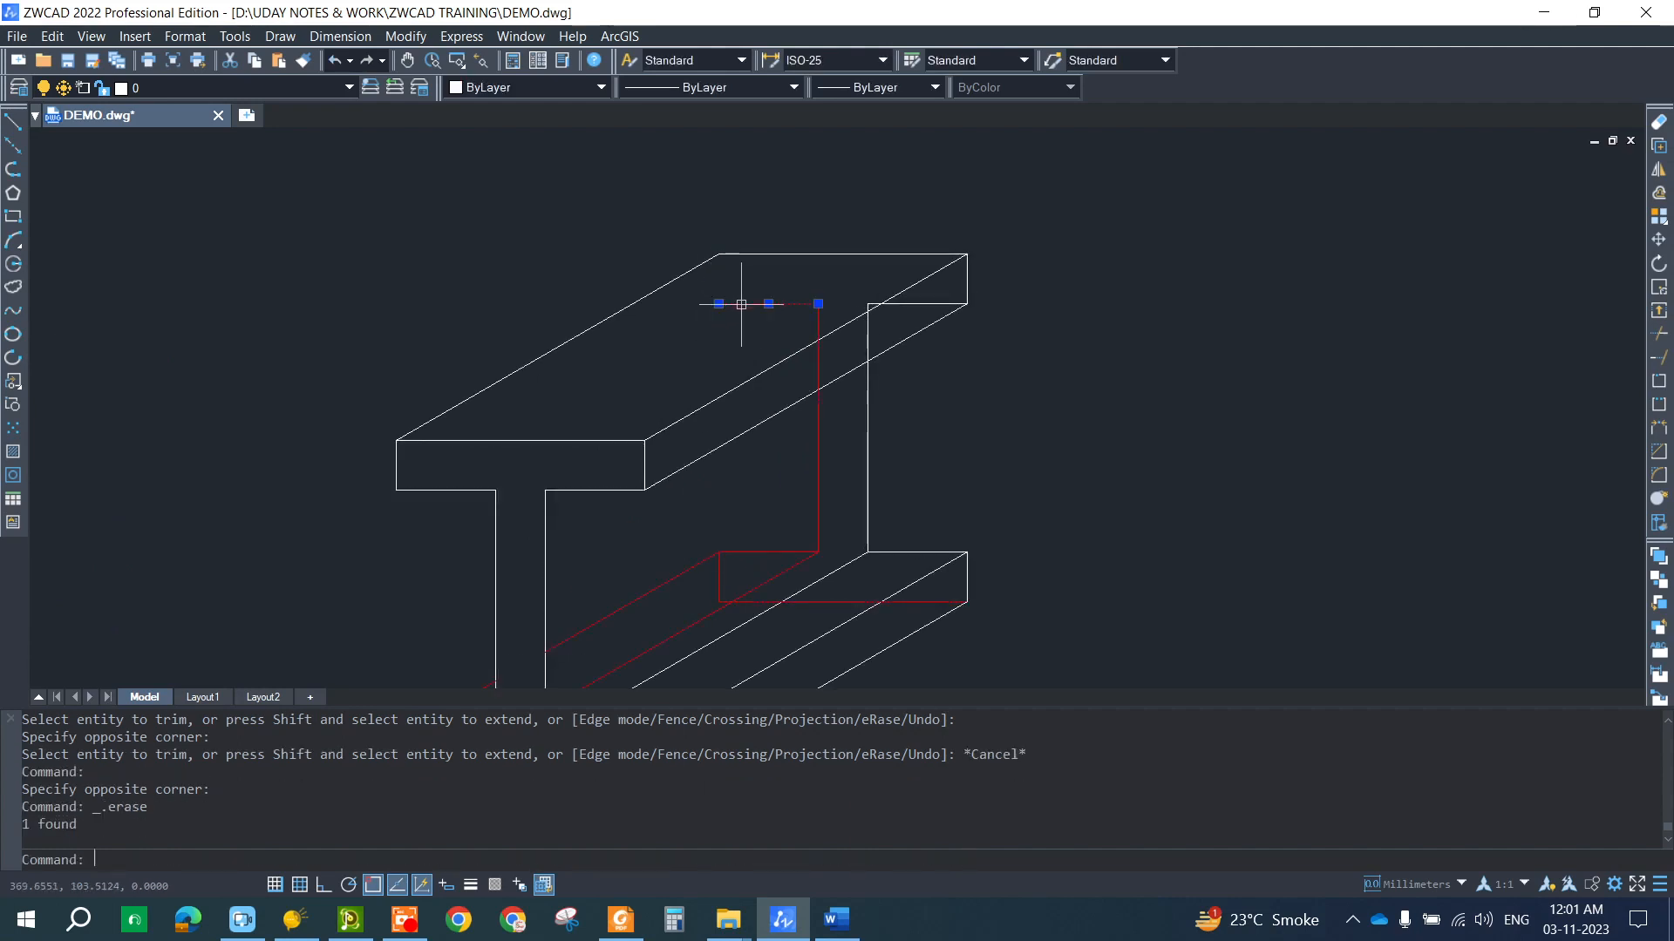
key(Delete)
click(817, 307)
key(Delete)
- Delete the remaining red hidden lines around the rear bottom flange and along the bottom flange's left ledge
click(767, 551)
key(Delete)
scroll(766, 523, up, 2)
click(640, 432)
key(Delete)
click(684, 439)
key(Delete)
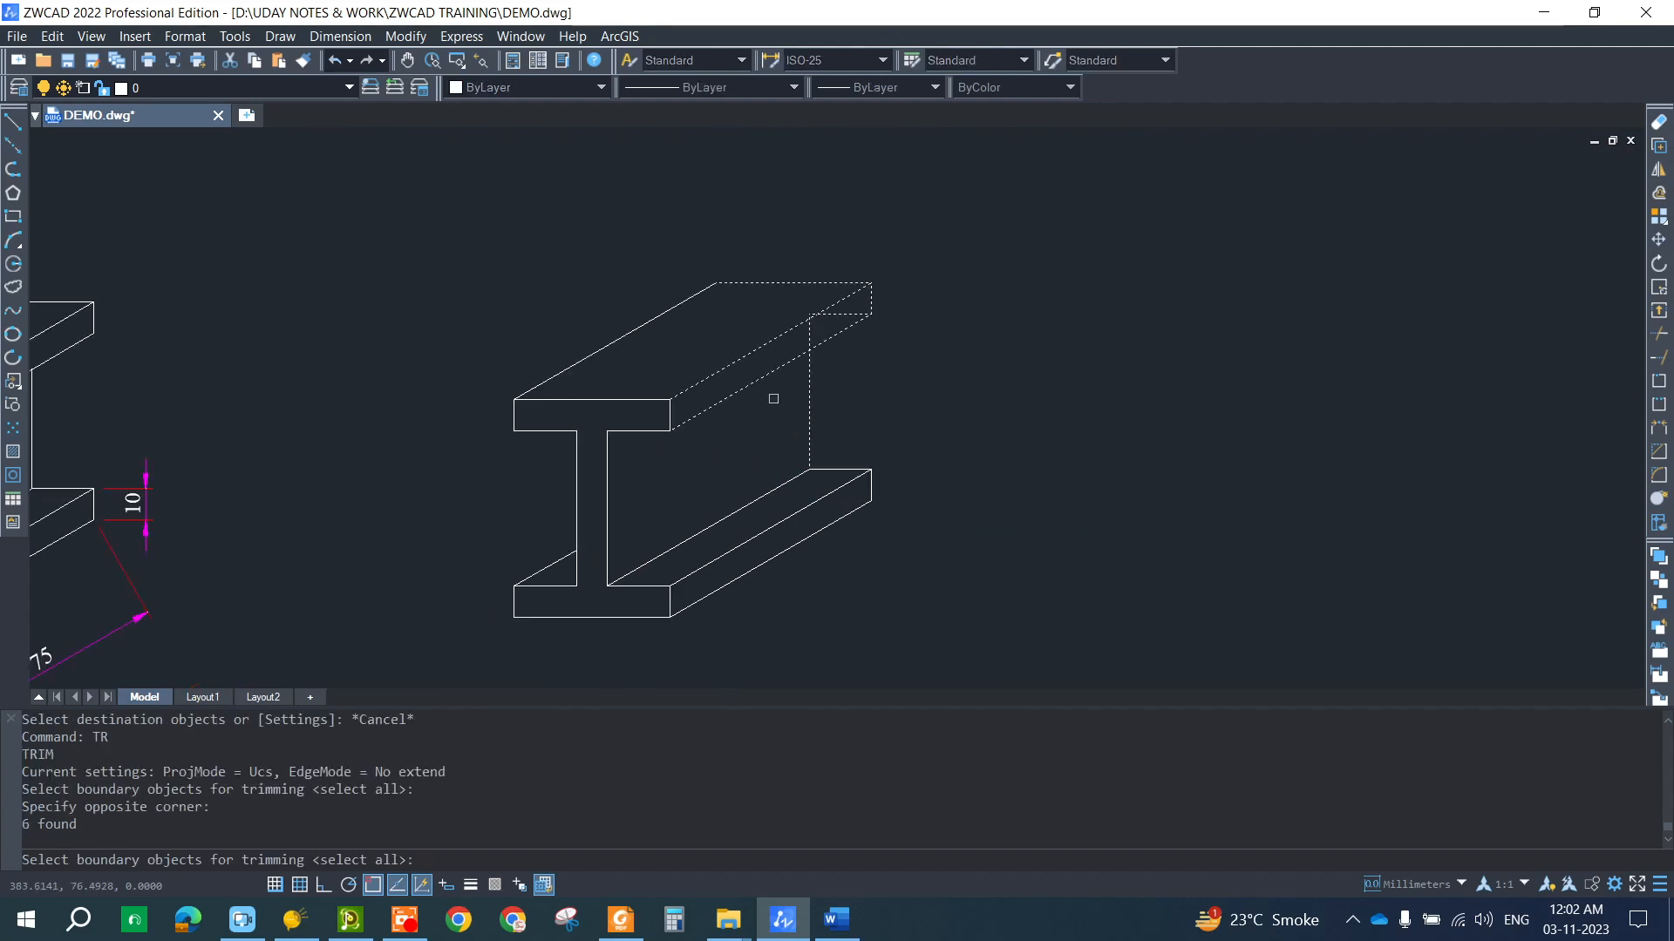
text(tr)
key(Return)
scroll(814, 340, up, 4)
click(802, 345)
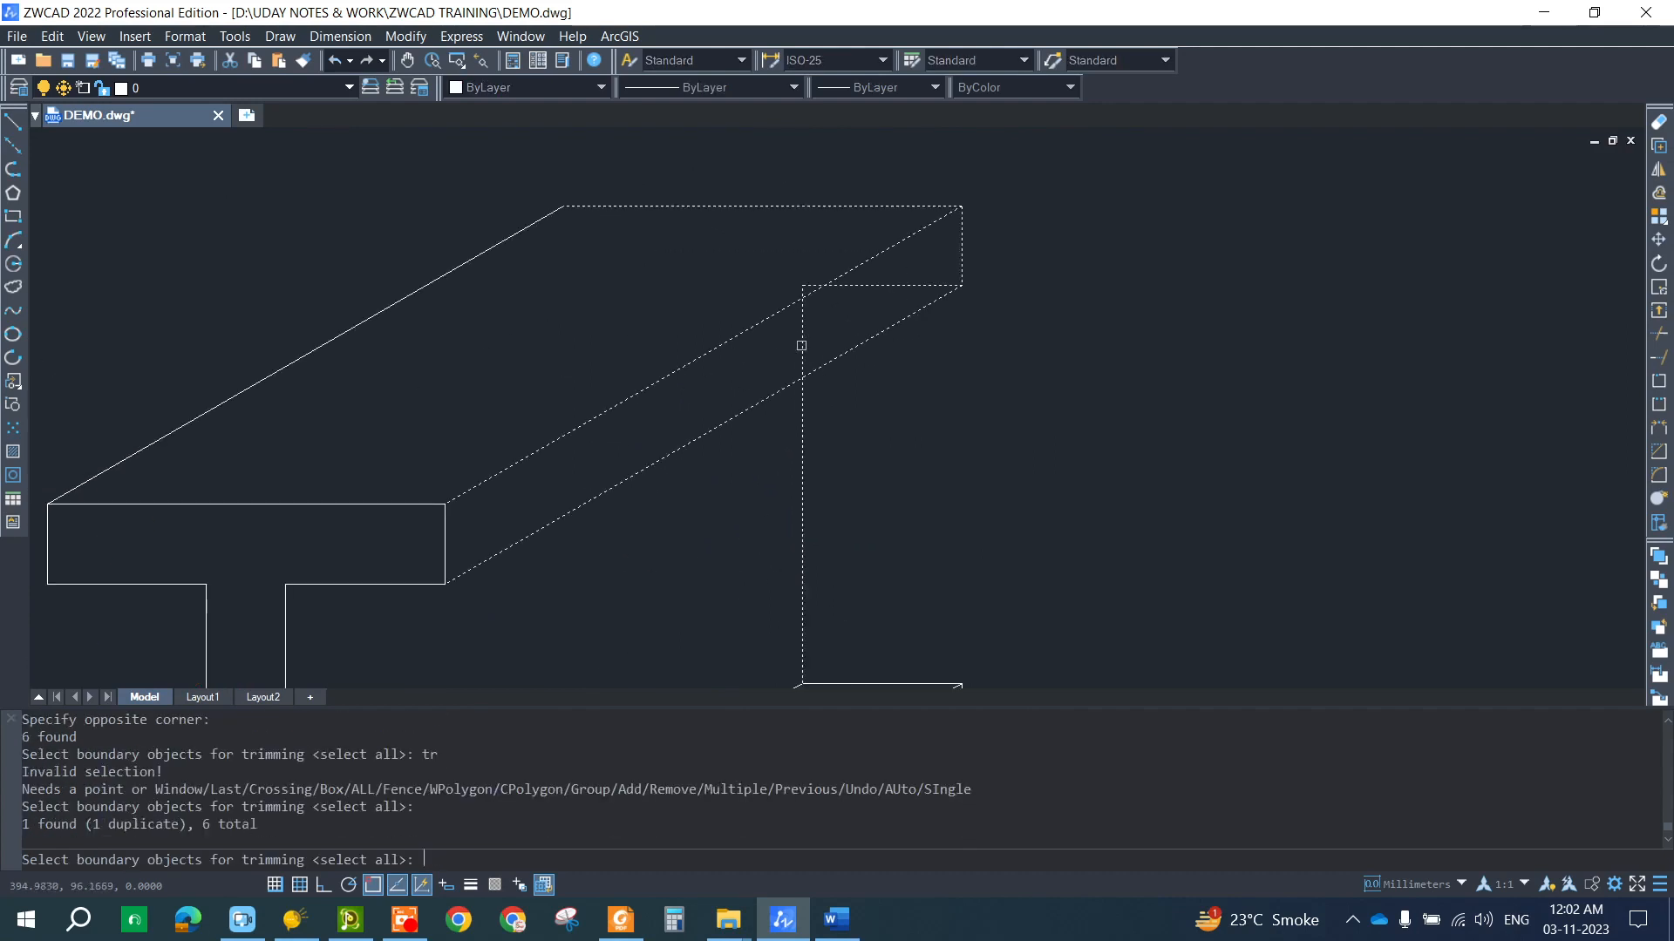
click(801, 345)
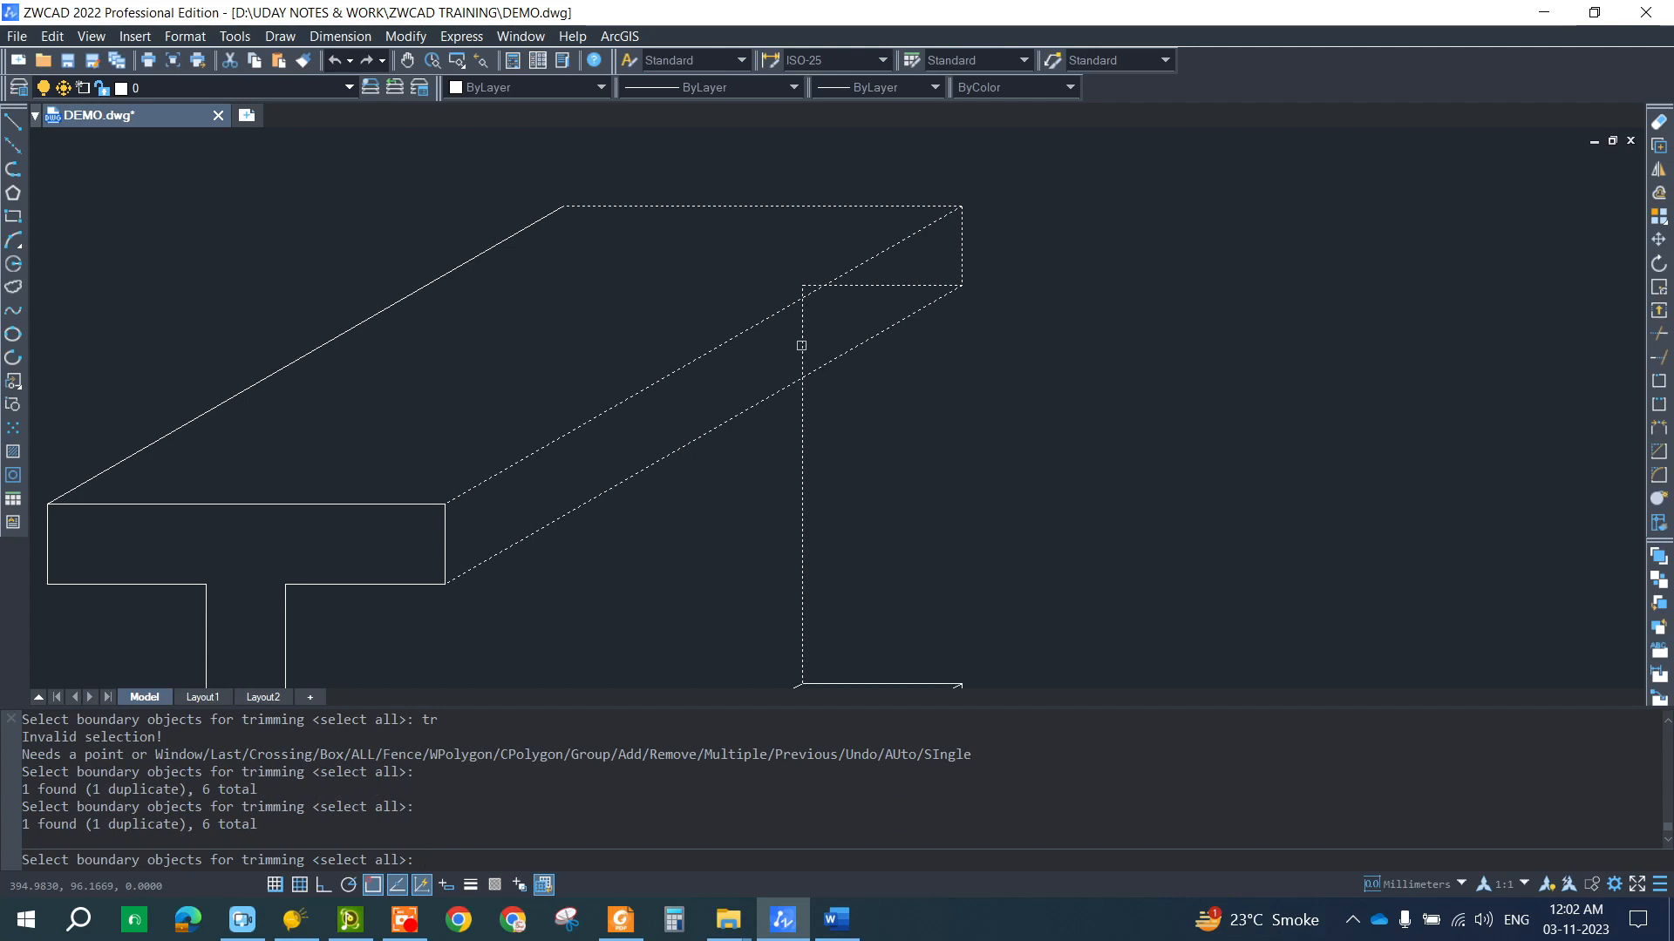
key(Escape)
- Trim the rear web's vertical line between the two sloping edges on the top flange's right side
scroll(898, 336, down, 2)
click(968, 391)
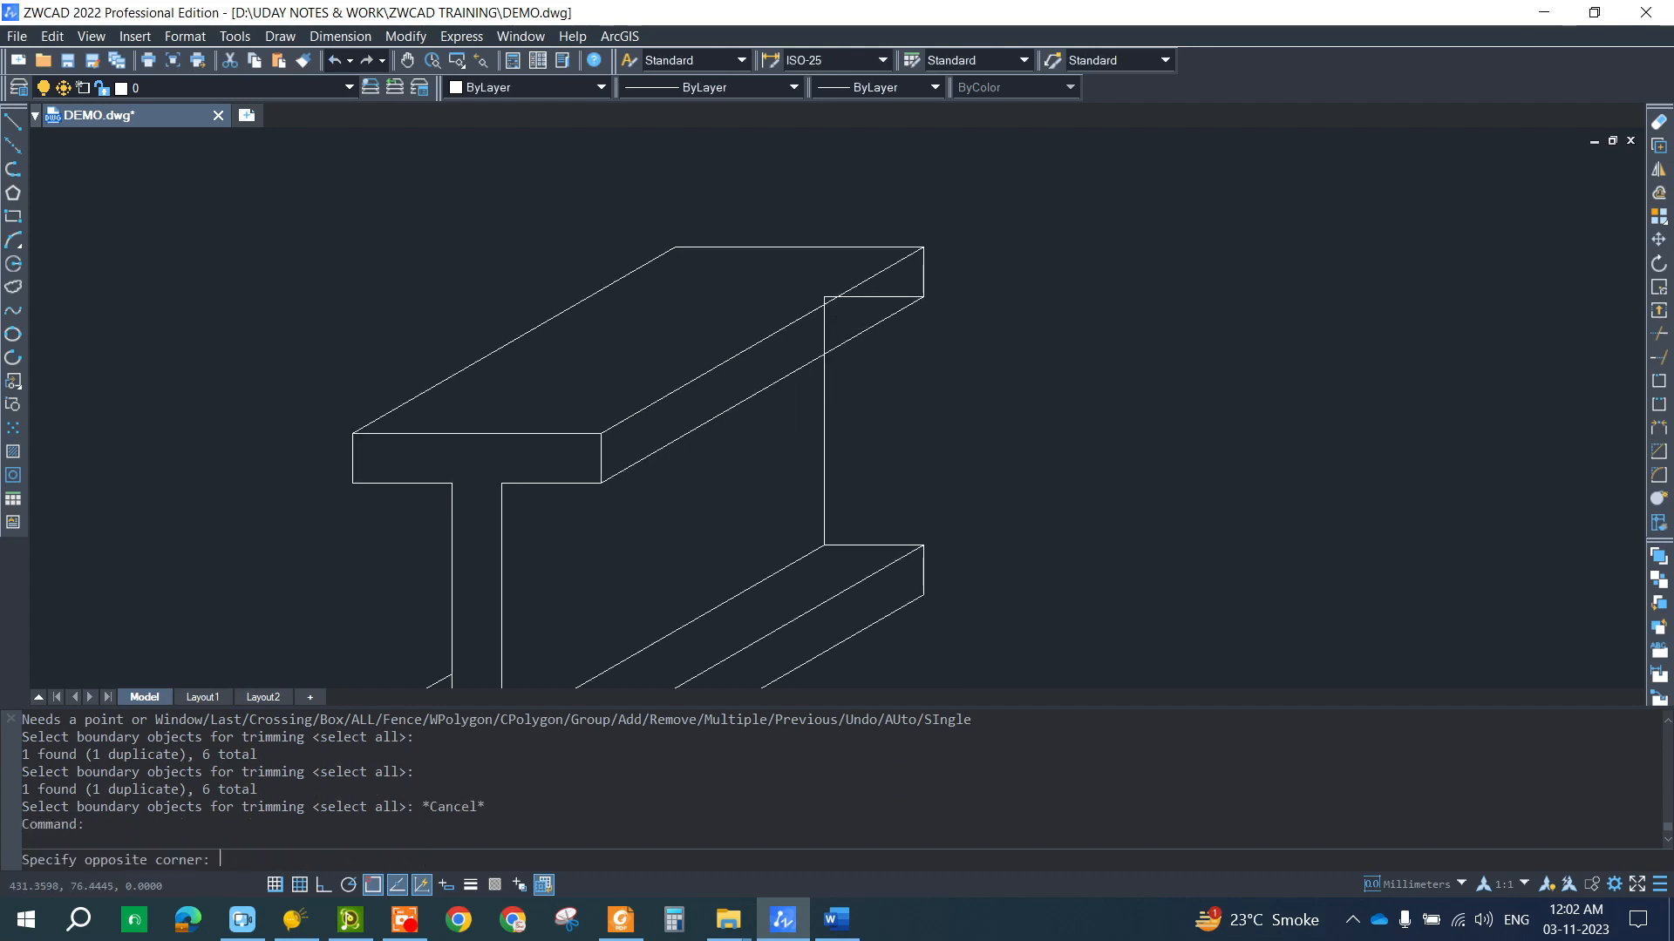
click(755, 207)
text(tr)
key(Return)
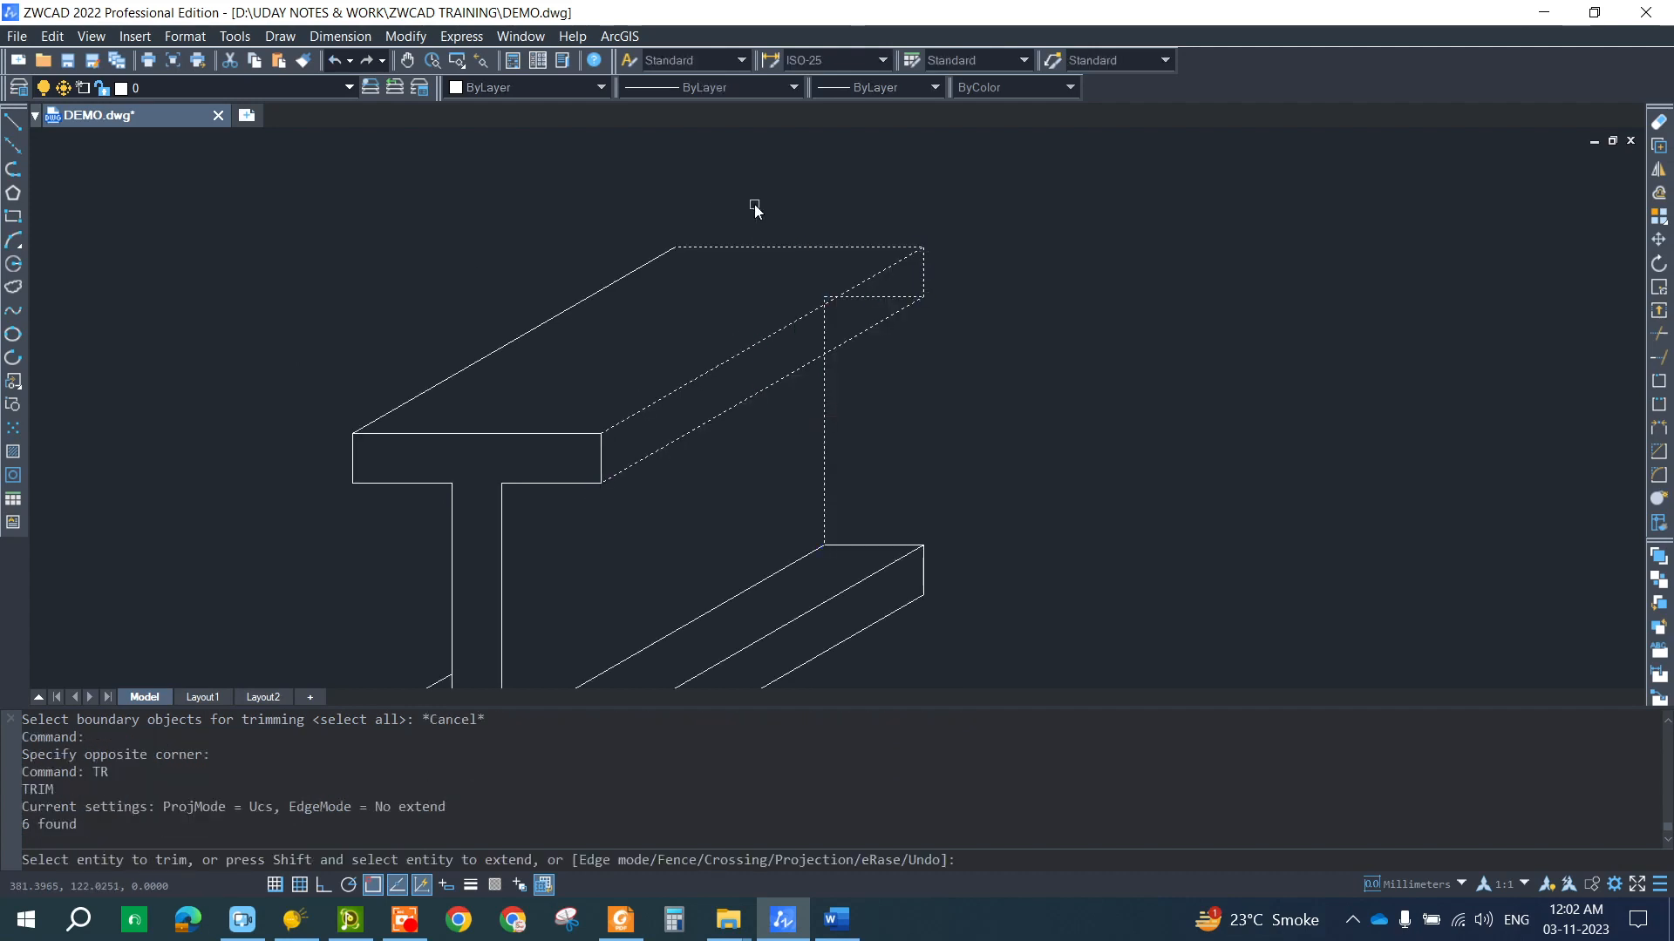
click(826, 323)
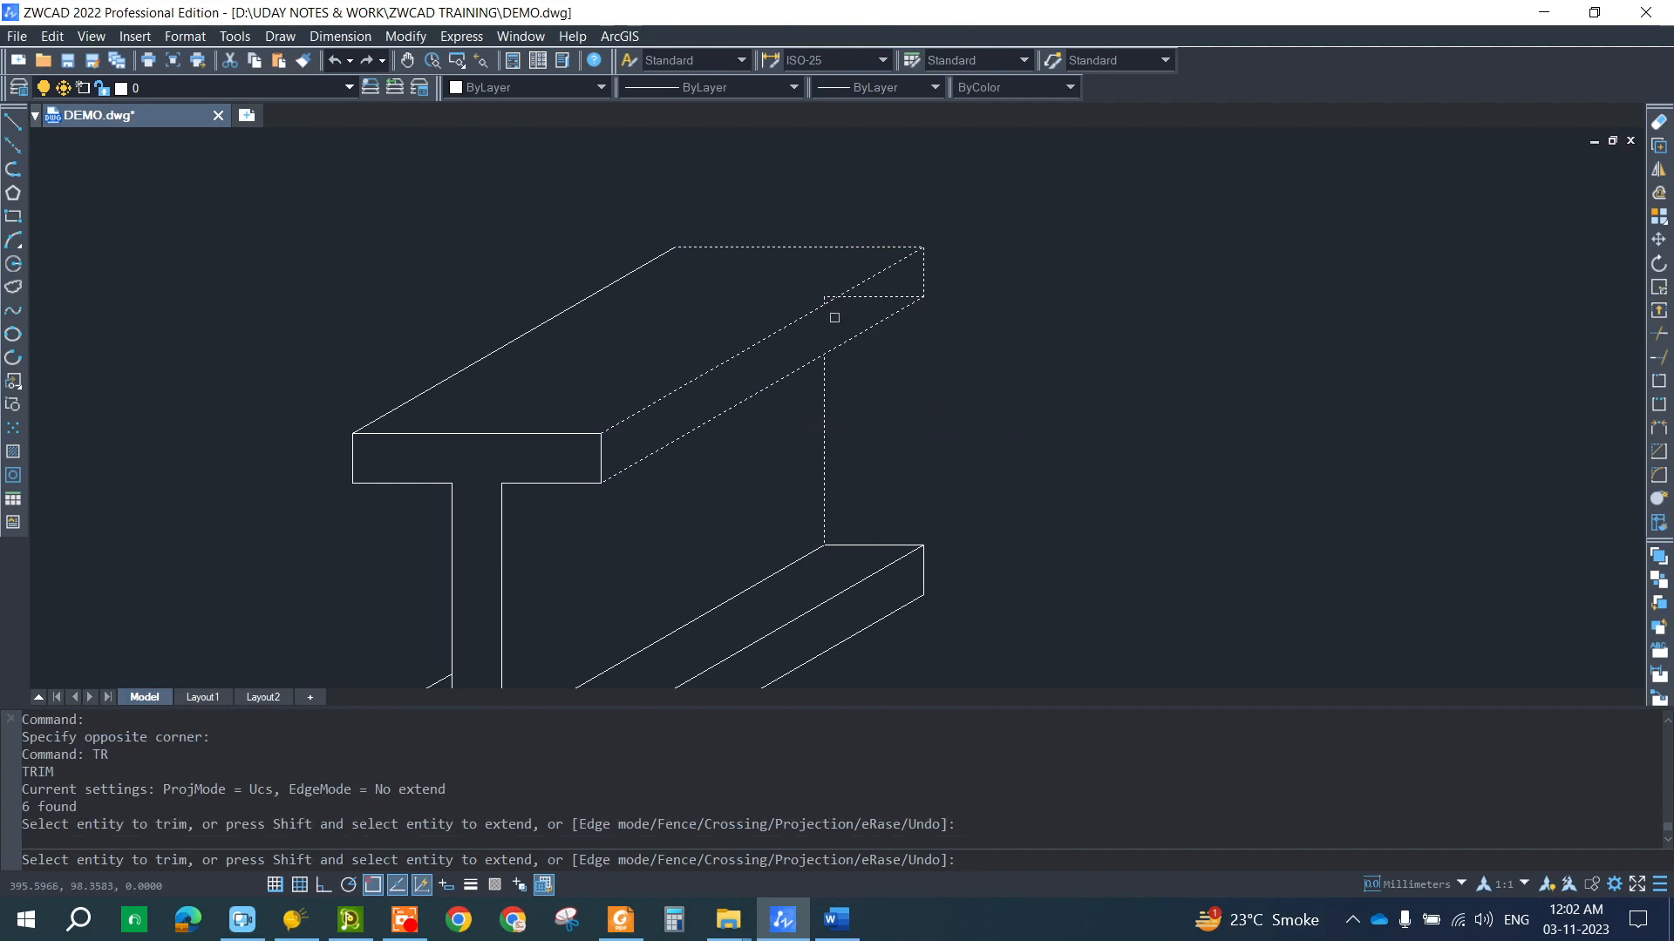
key(Escape)
- Delete the rear top flange's hidden underside line and the short leftover piece of the web line
scroll(869, 303, up, 2)
click(878, 290)
click(747, 233)
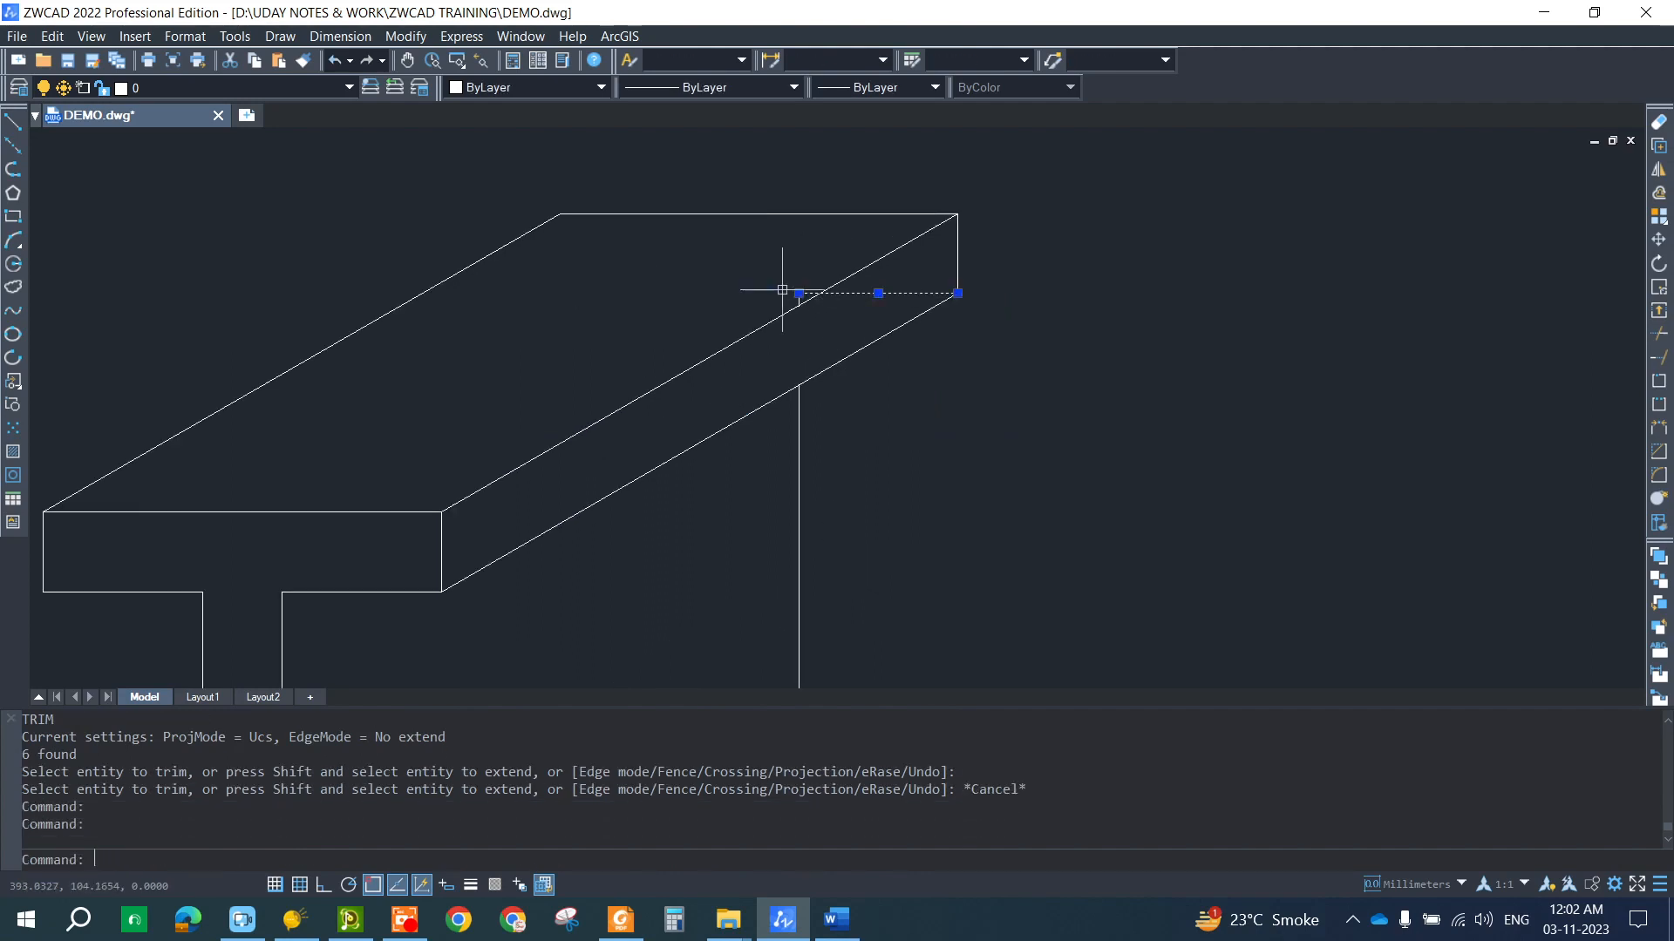
click(782, 290)
click(717, 220)
click(892, 369)
key(Delete)
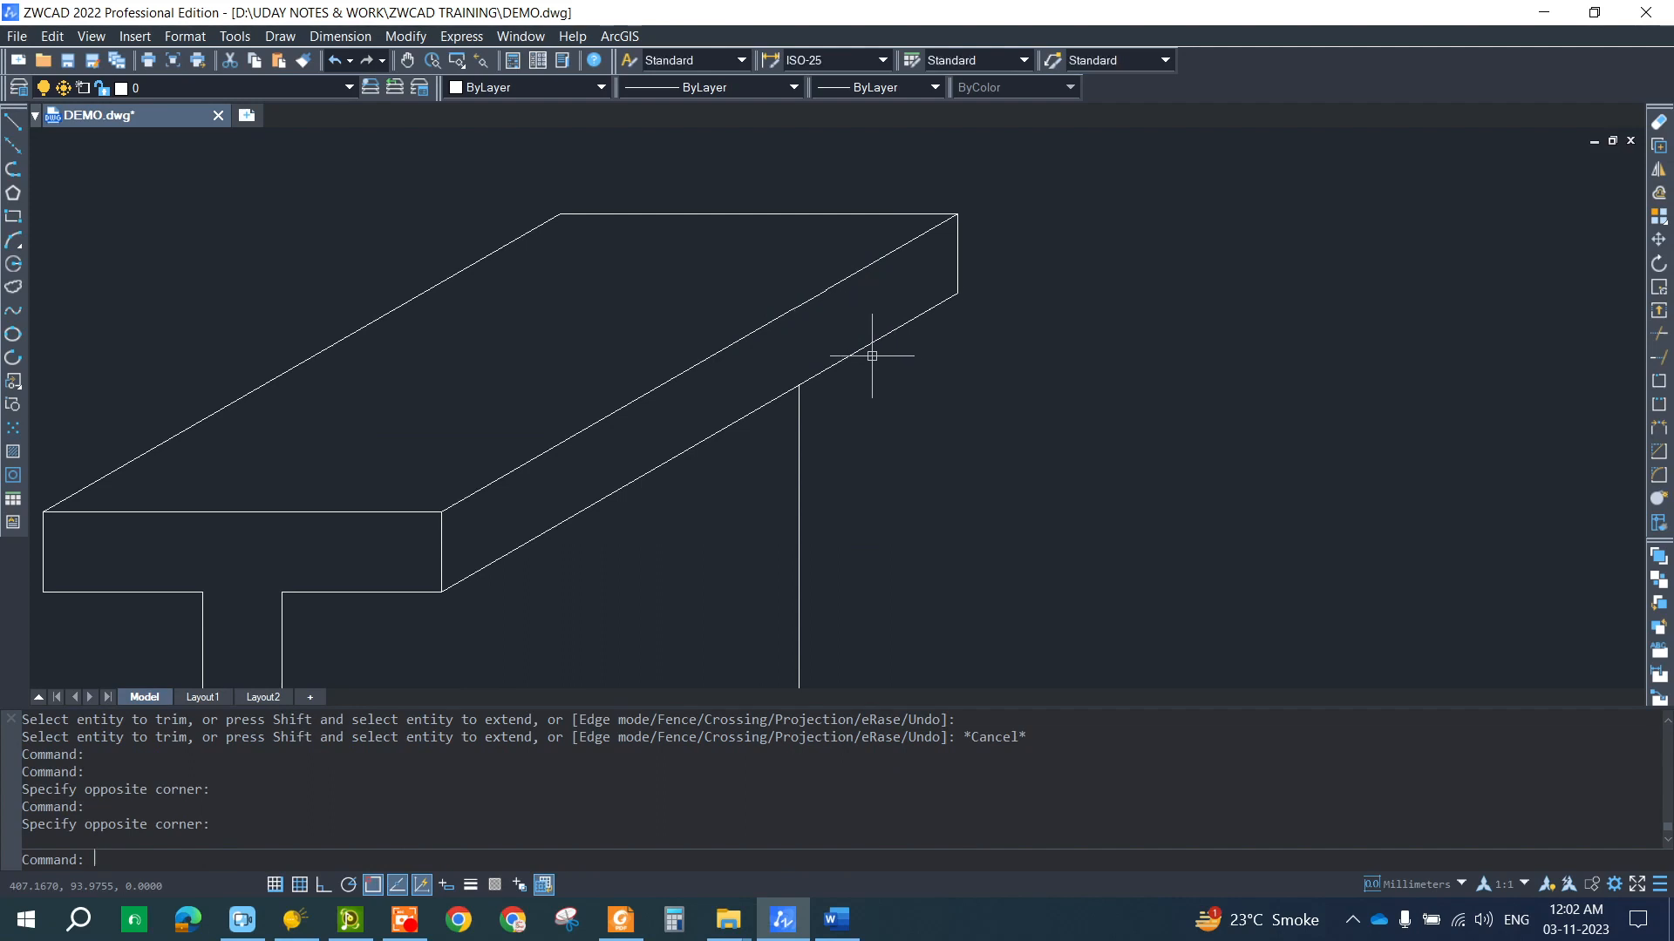
scroll(842, 335, down, 2)
middle_drag(978, 456, 1107, 429)
key(Escape)
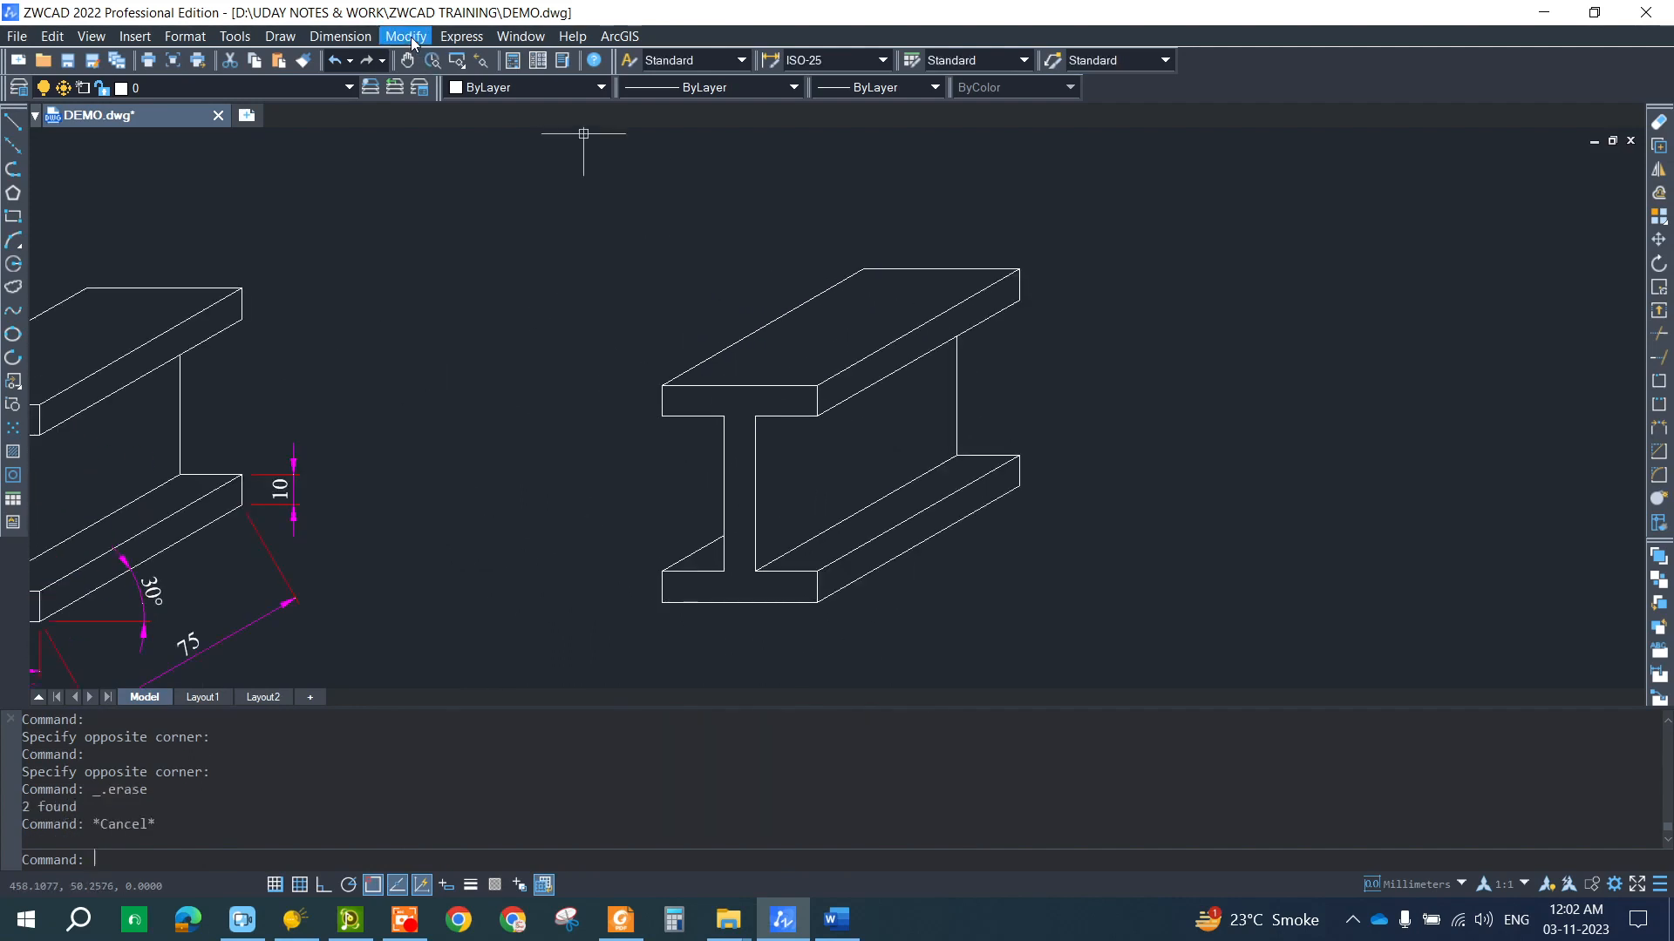
- Add a vertical linear dimension for the thickness of the front bottom flange, placed to its left
click(340, 36)
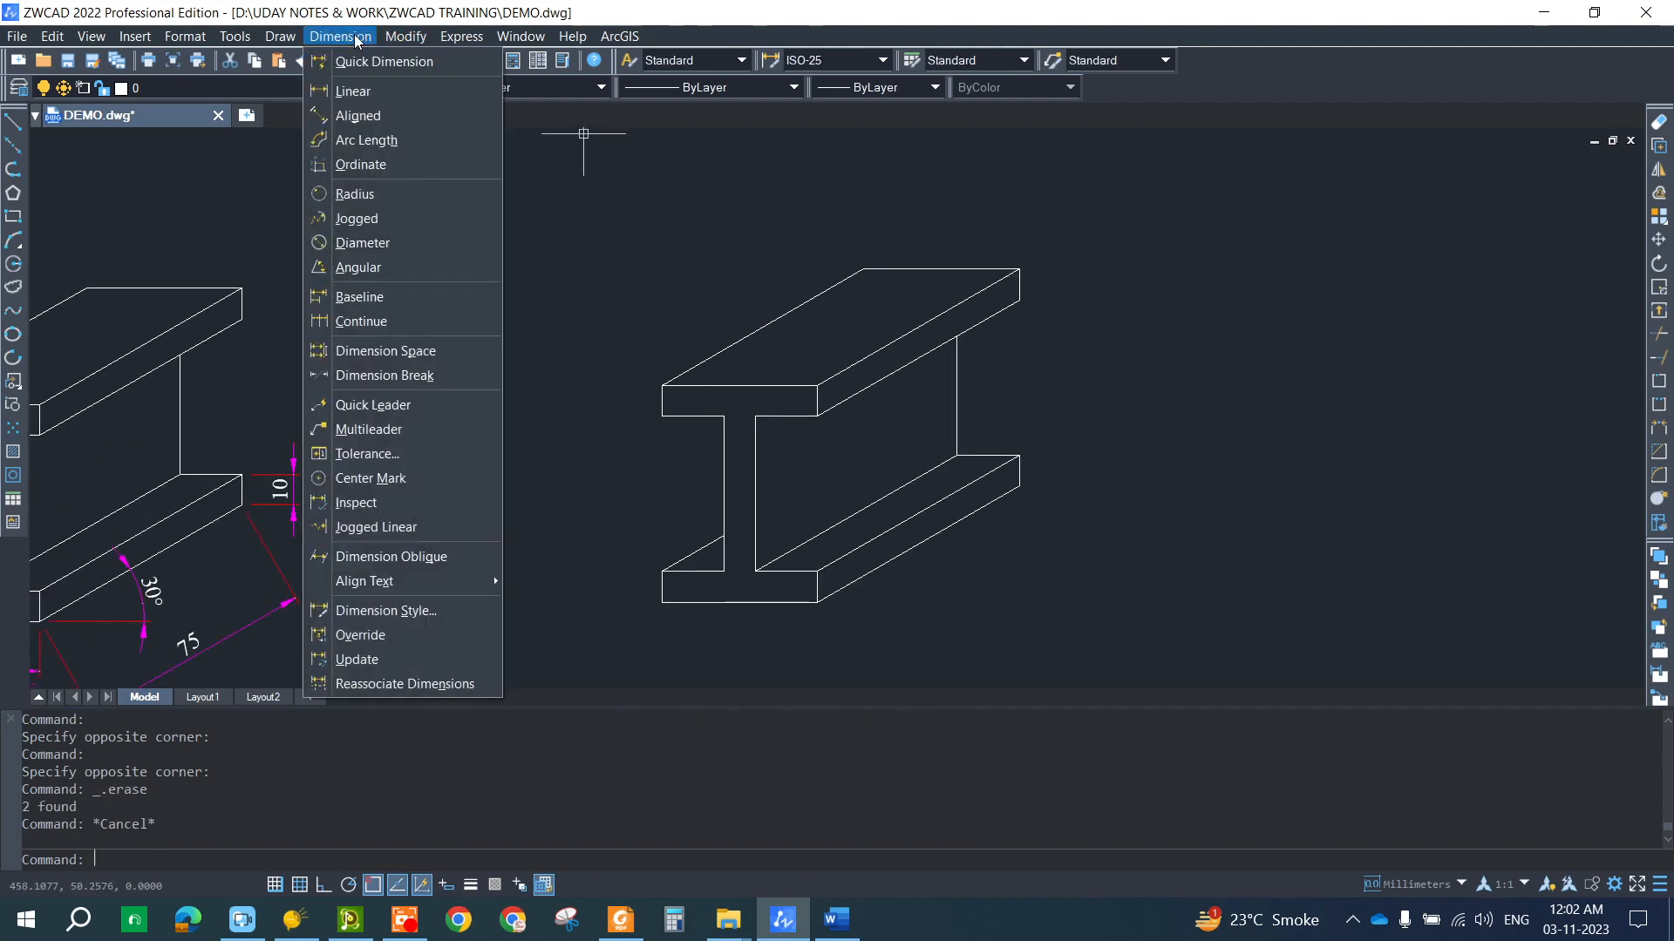
click(362, 94)
click(663, 601)
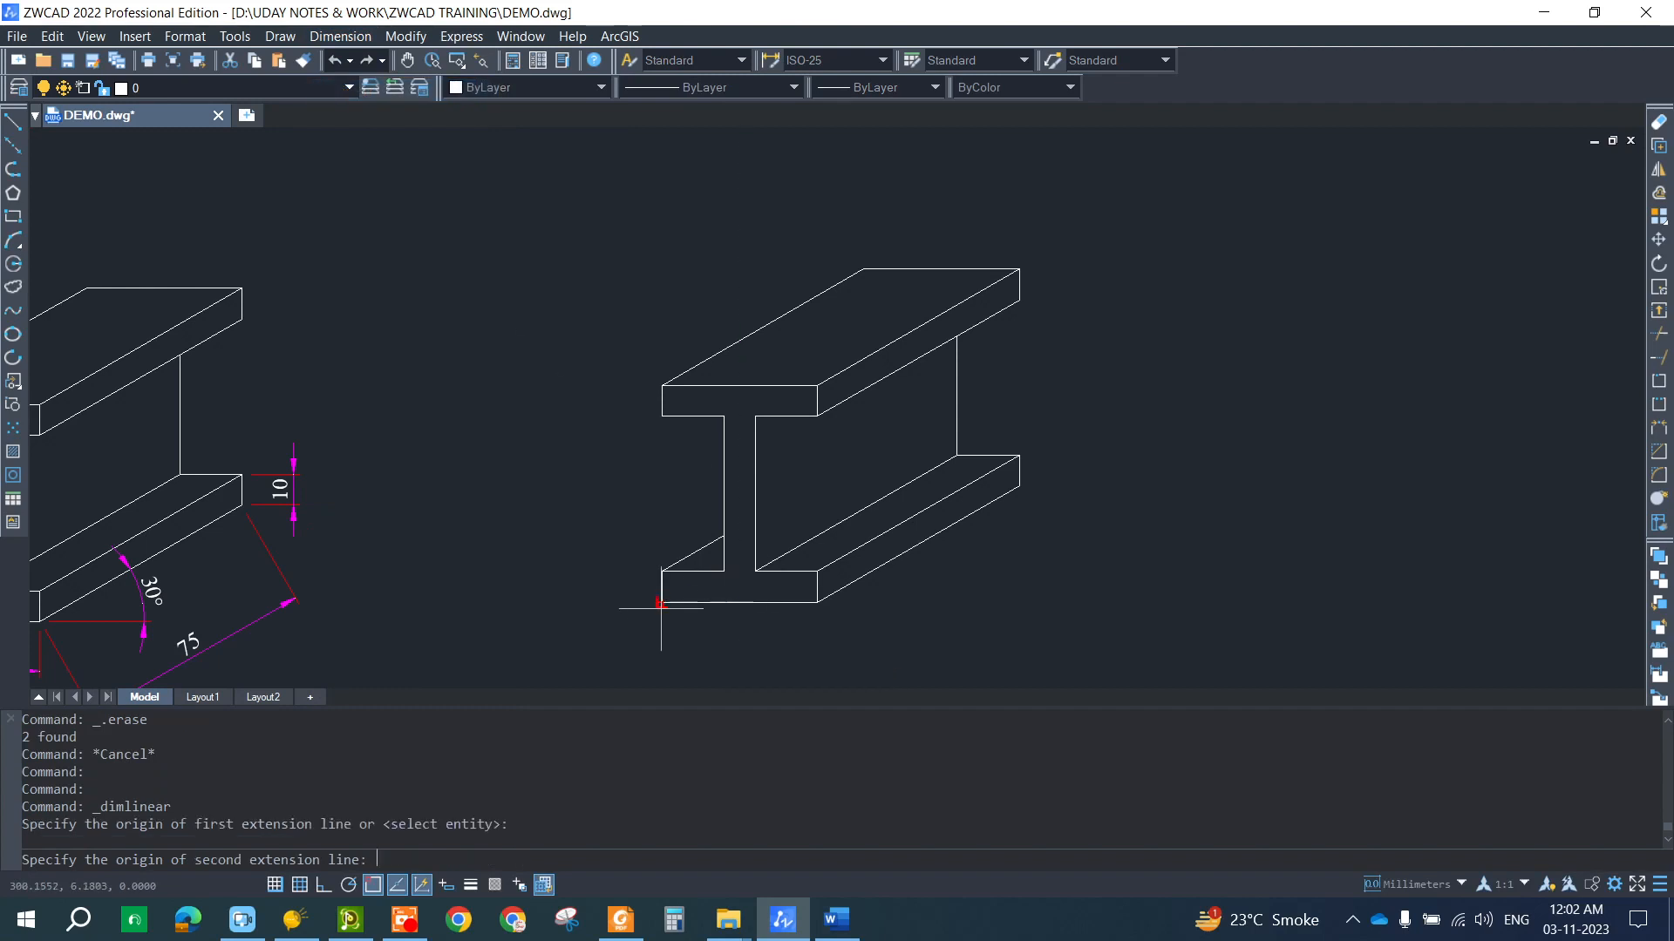
click(663, 571)
click(626, 582)
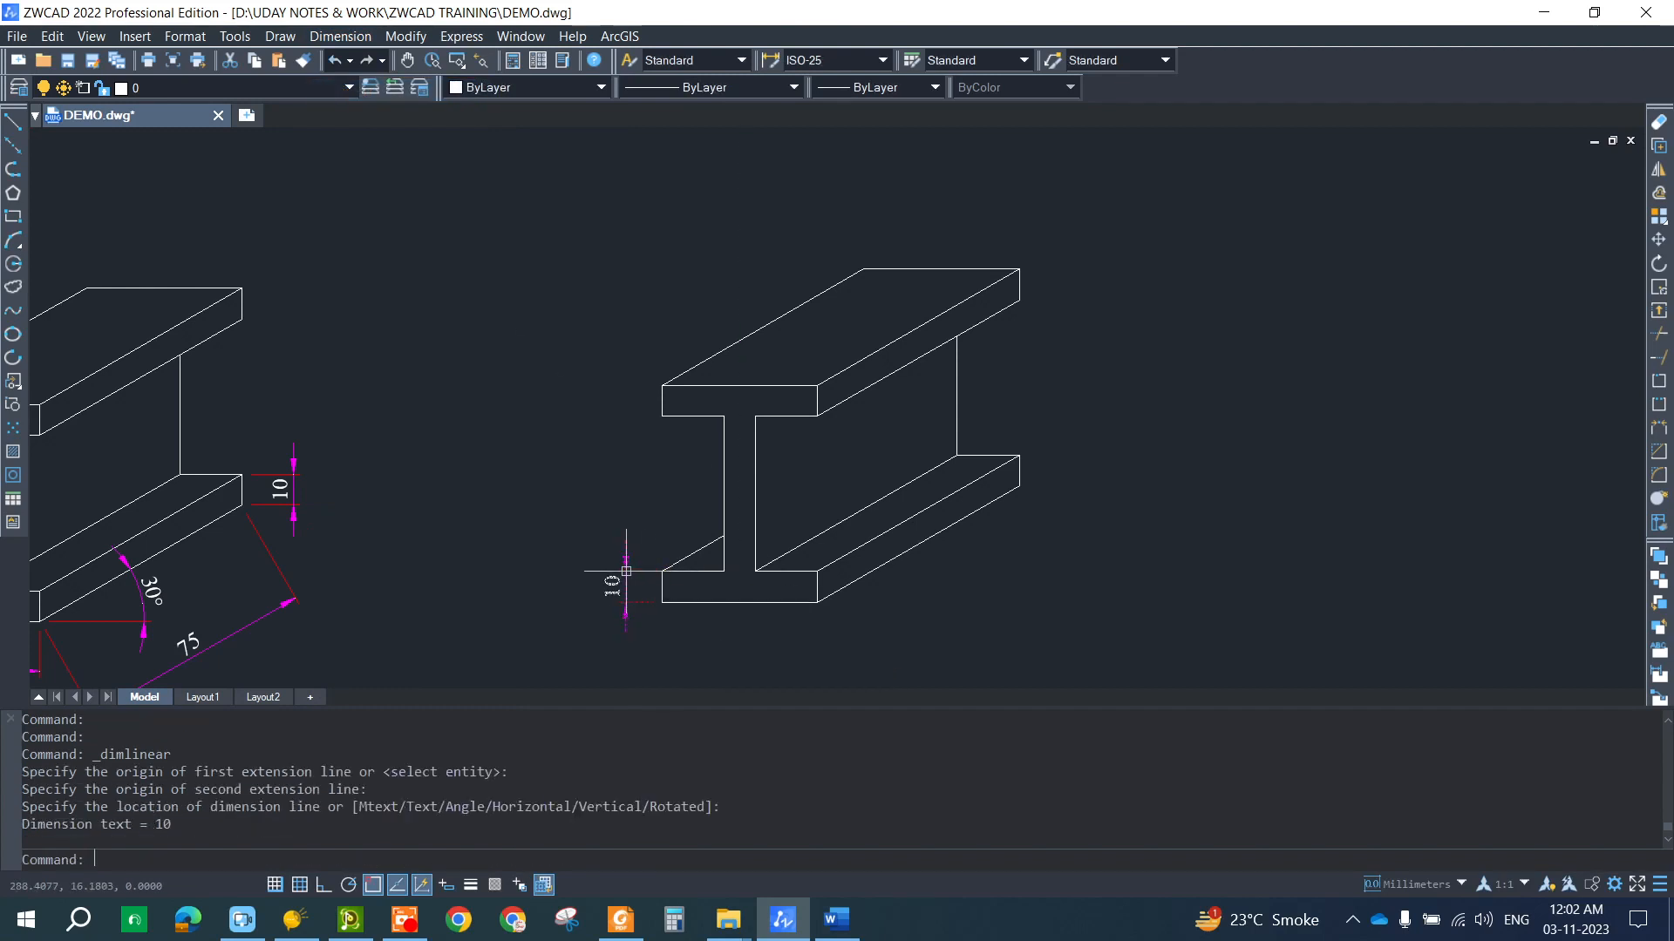
- Add a horizontal linear dimension for the front bottom flange's width, placed below the beam
key(Return)
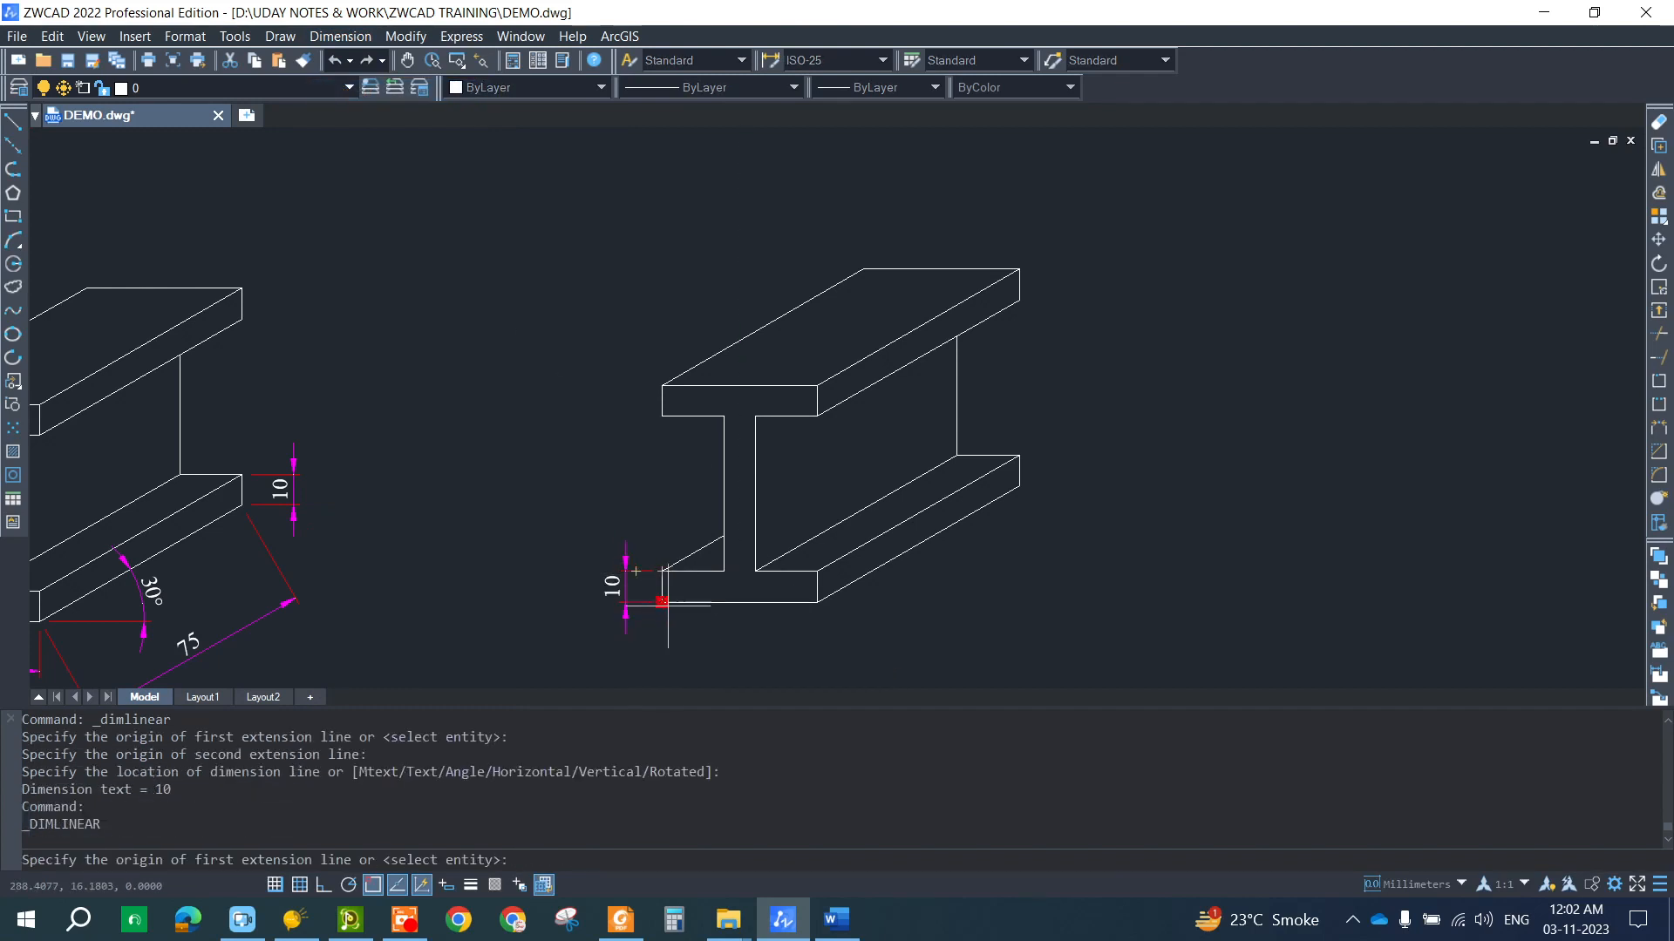
click(662, 602)
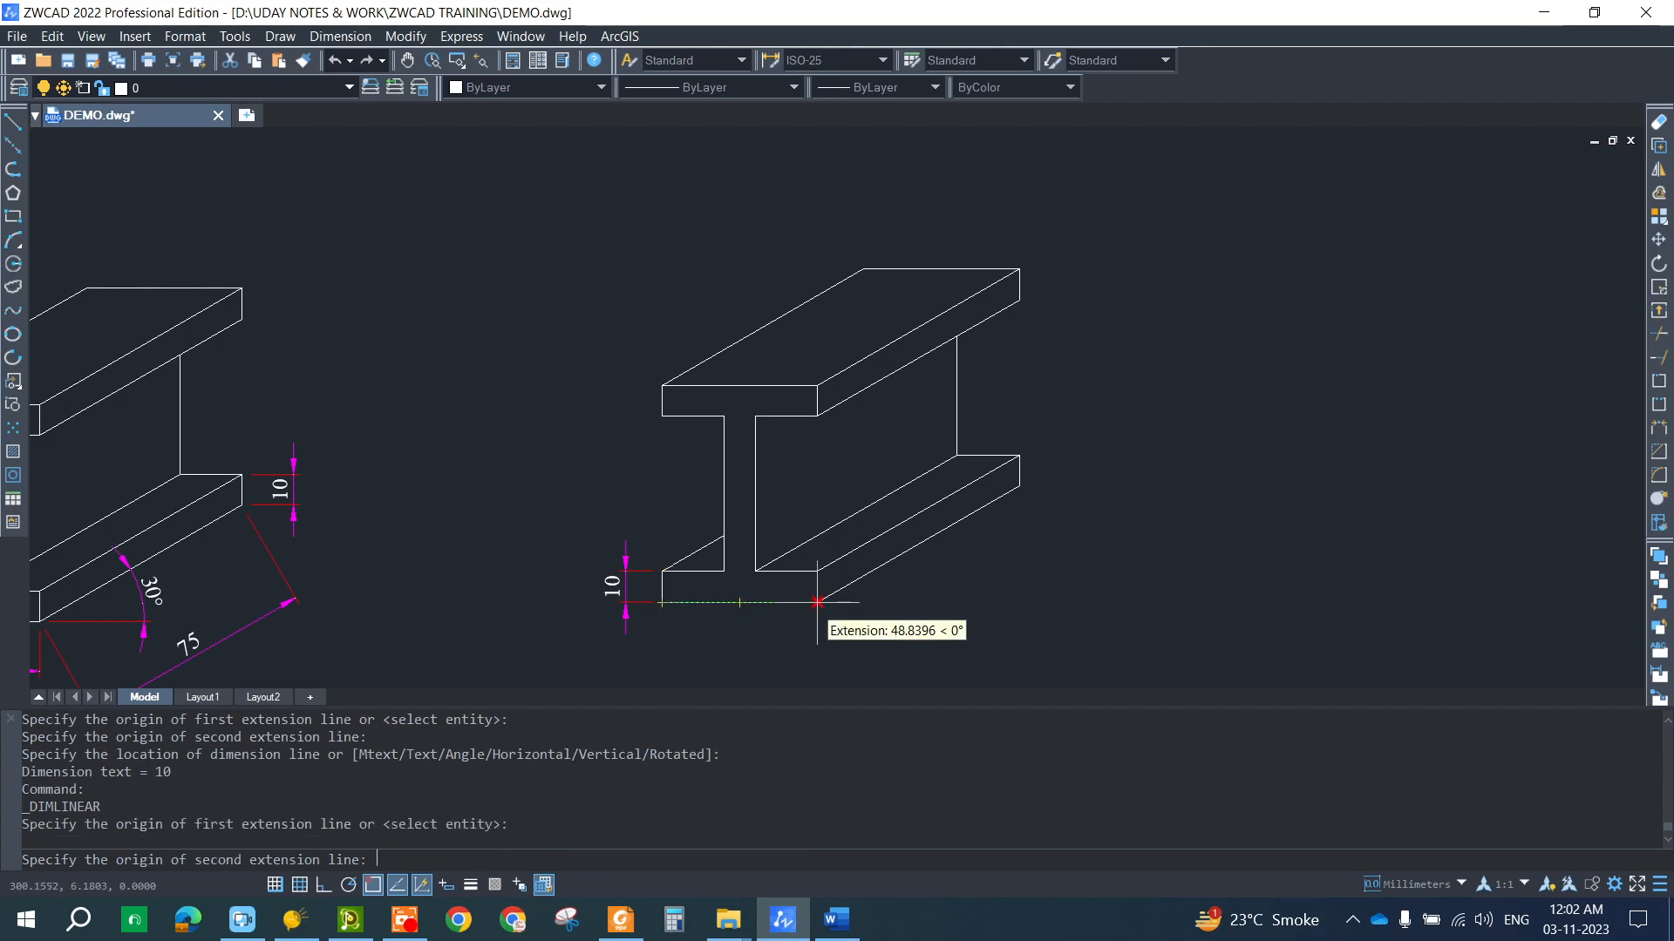
click(817, 601)
click(811, 642)
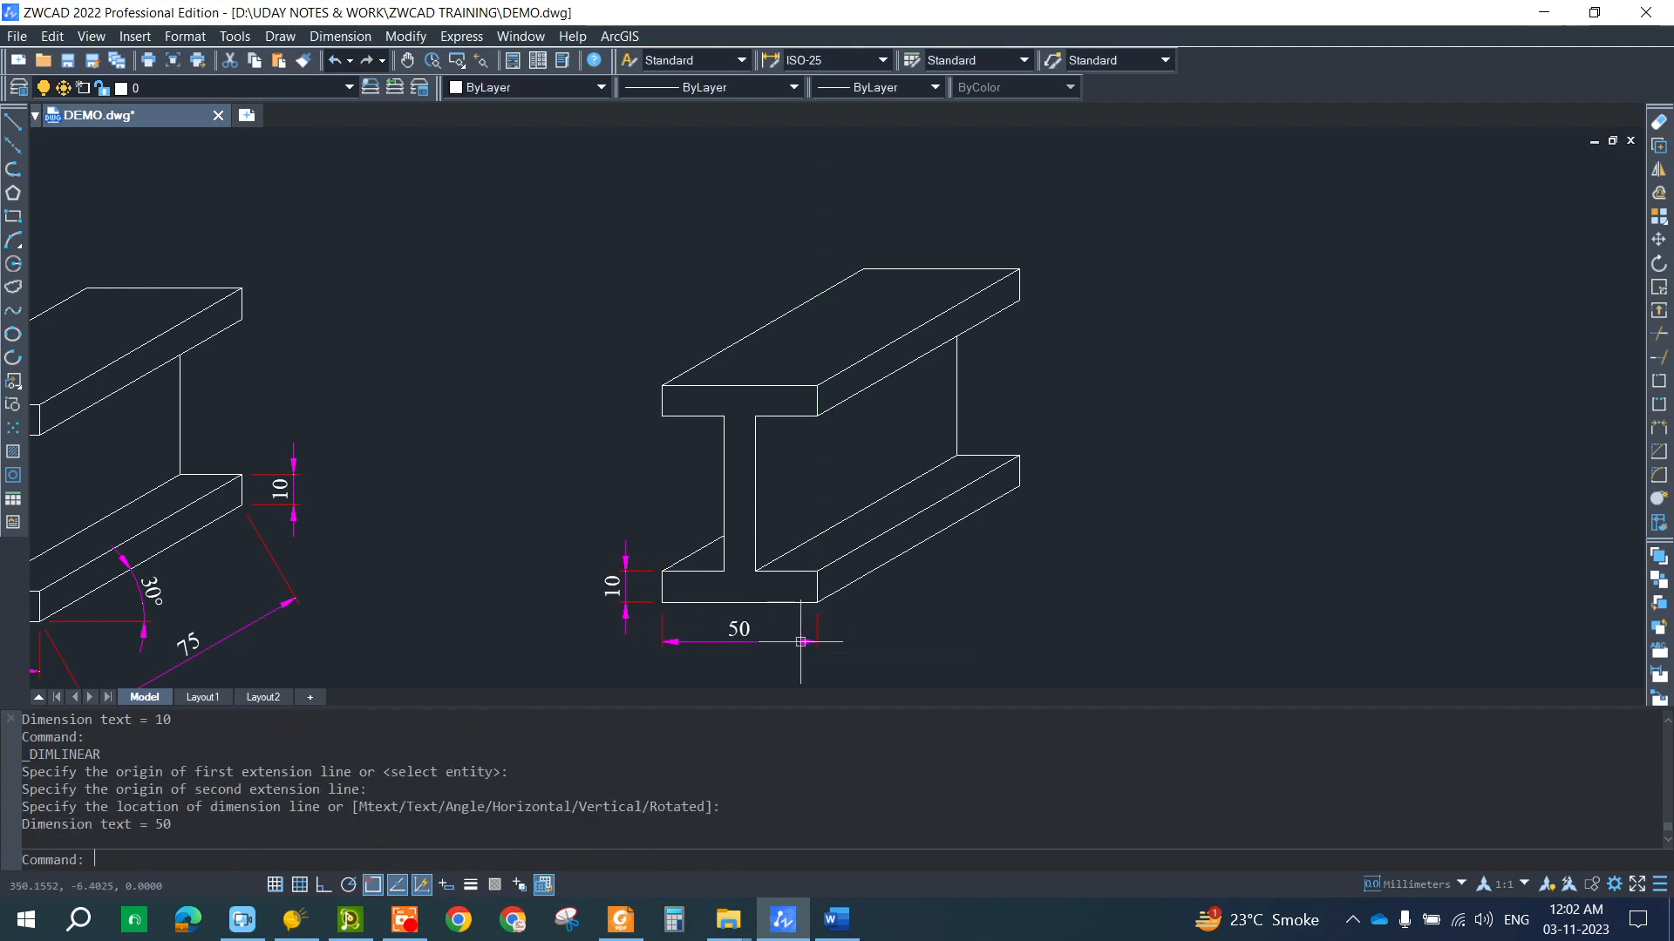
- Add an angular dimension between the bottom flange's lower sloping edge and its front bottom edge
click(340, 36)
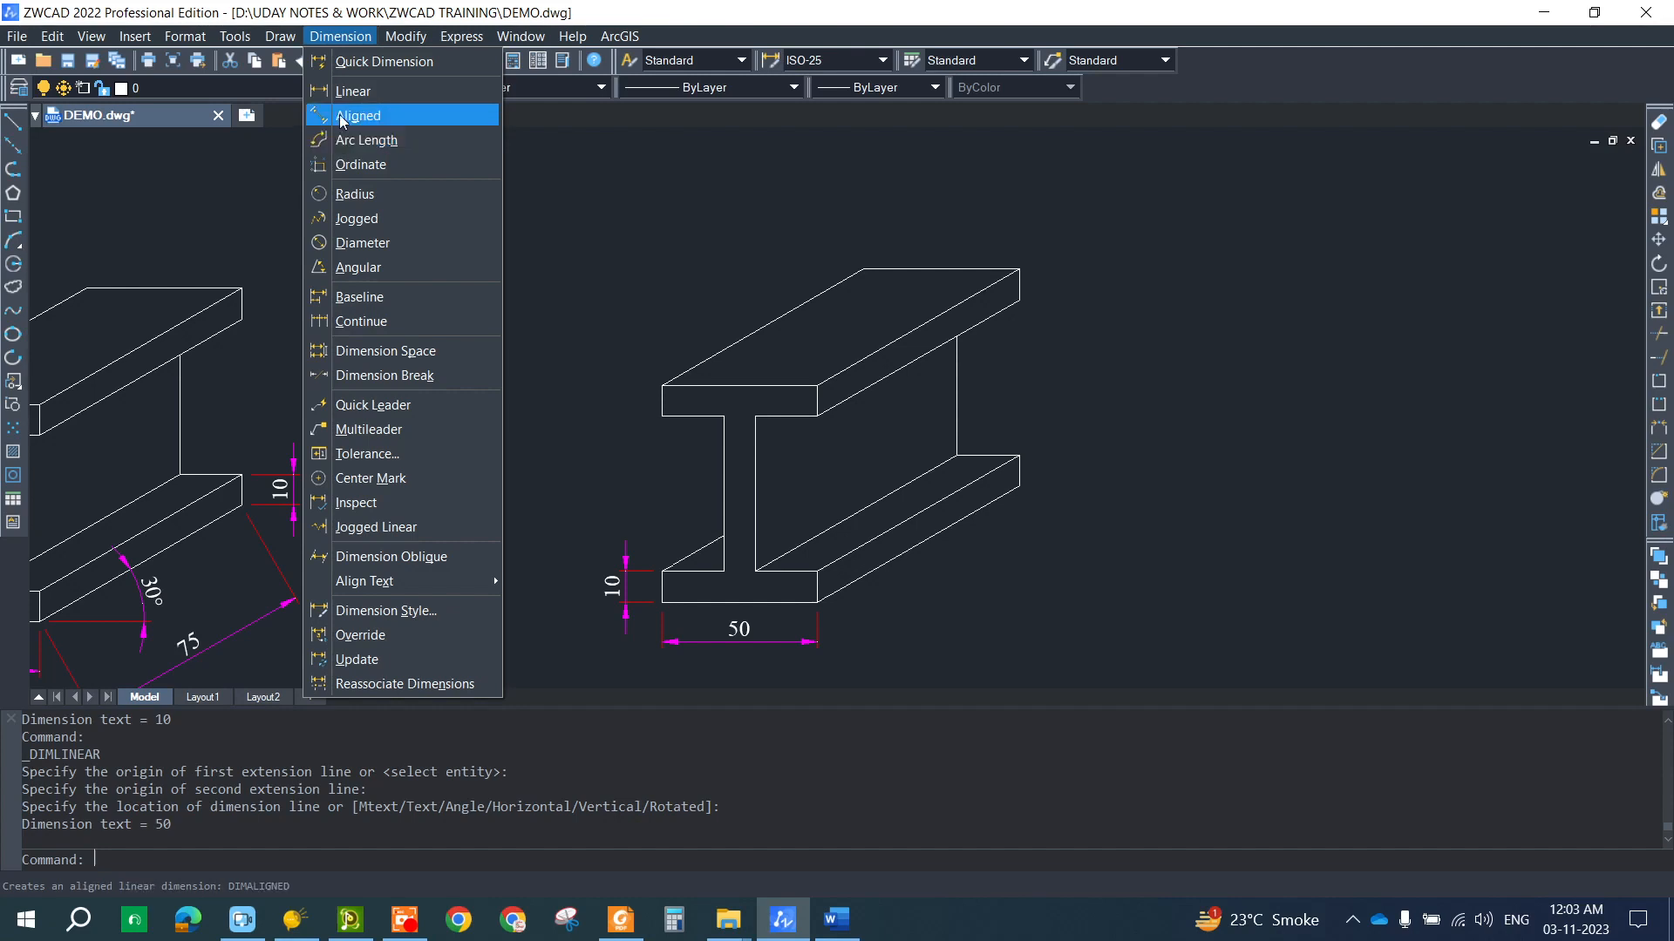
click(350, 271)
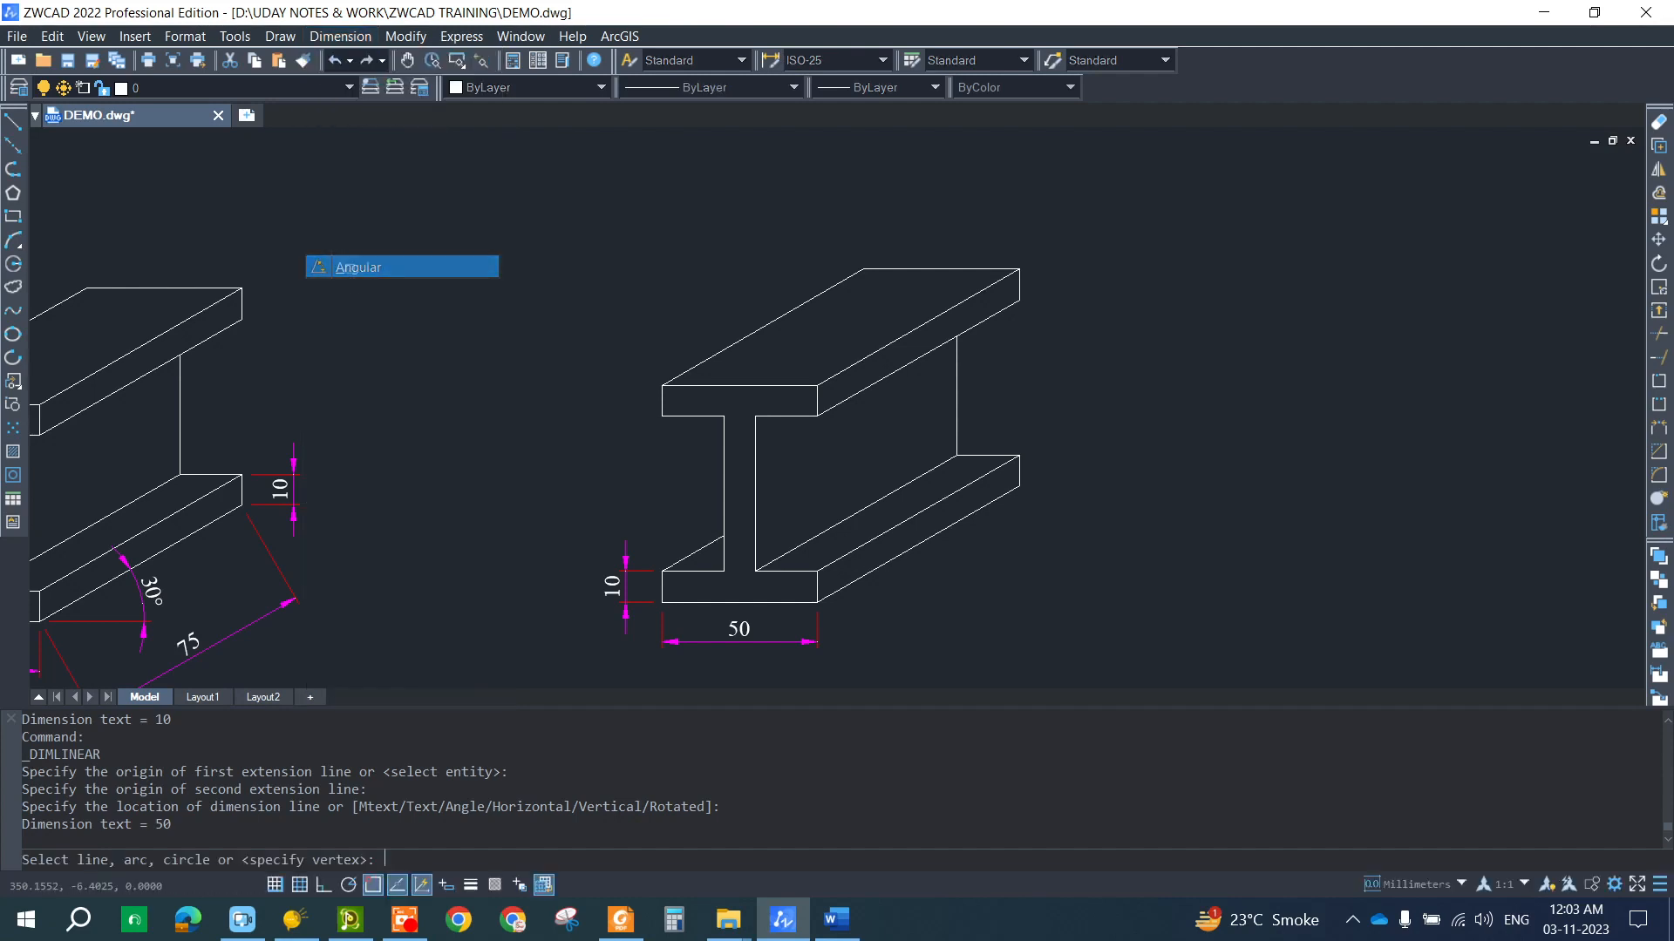
click(848, 586)
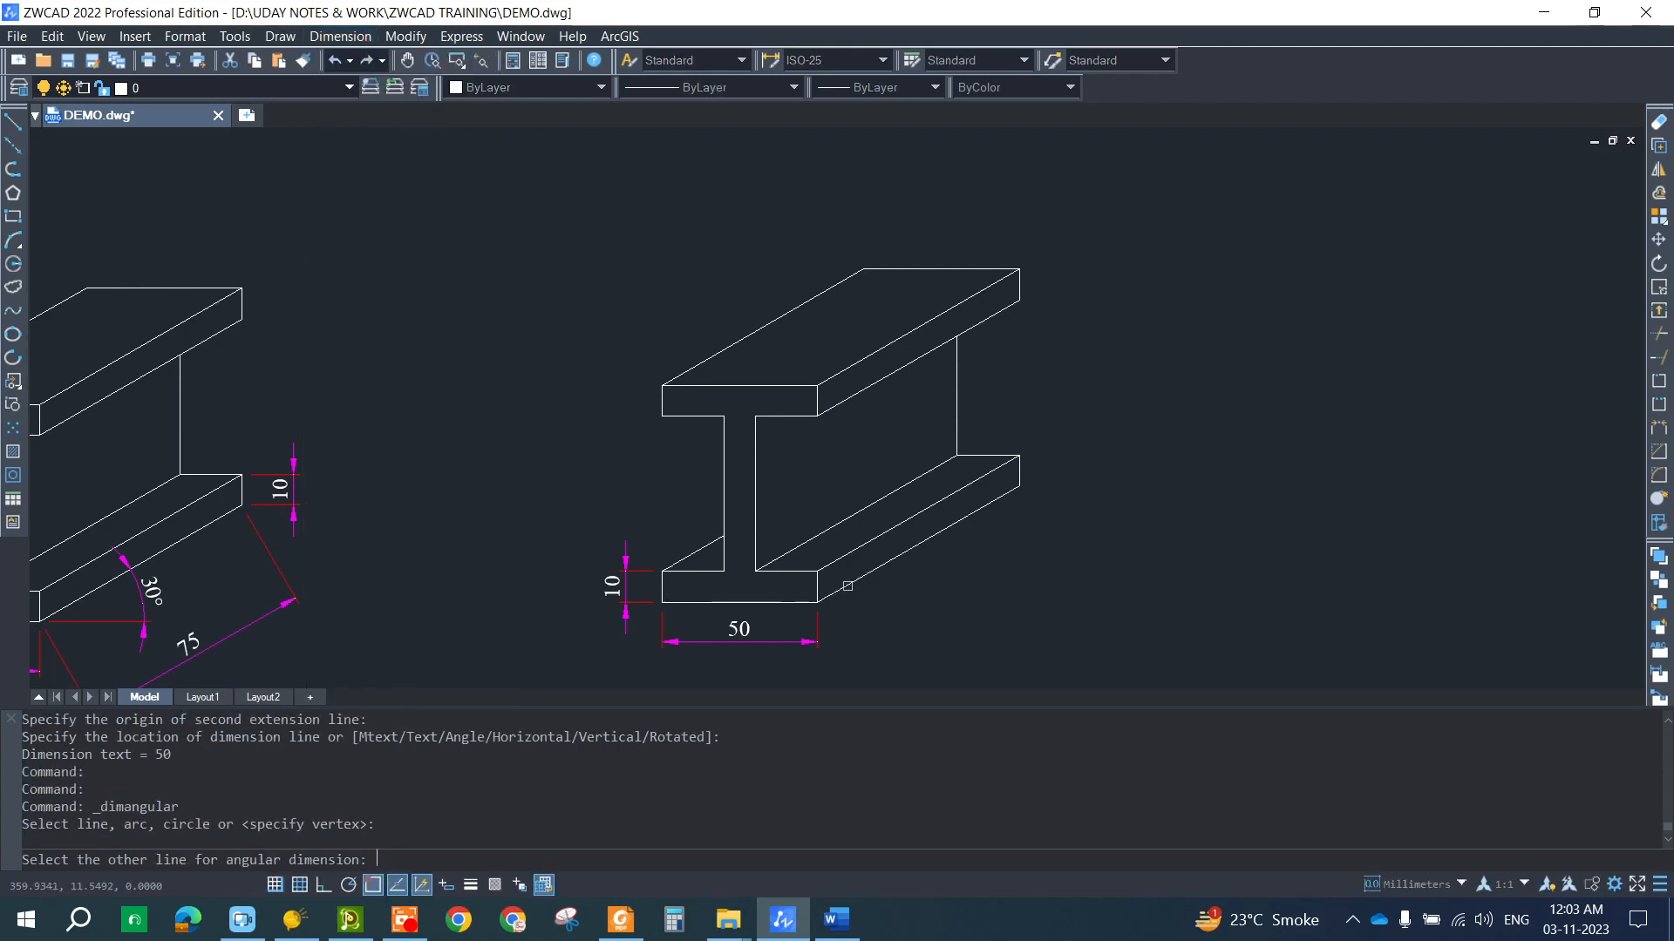
click(789, 602)
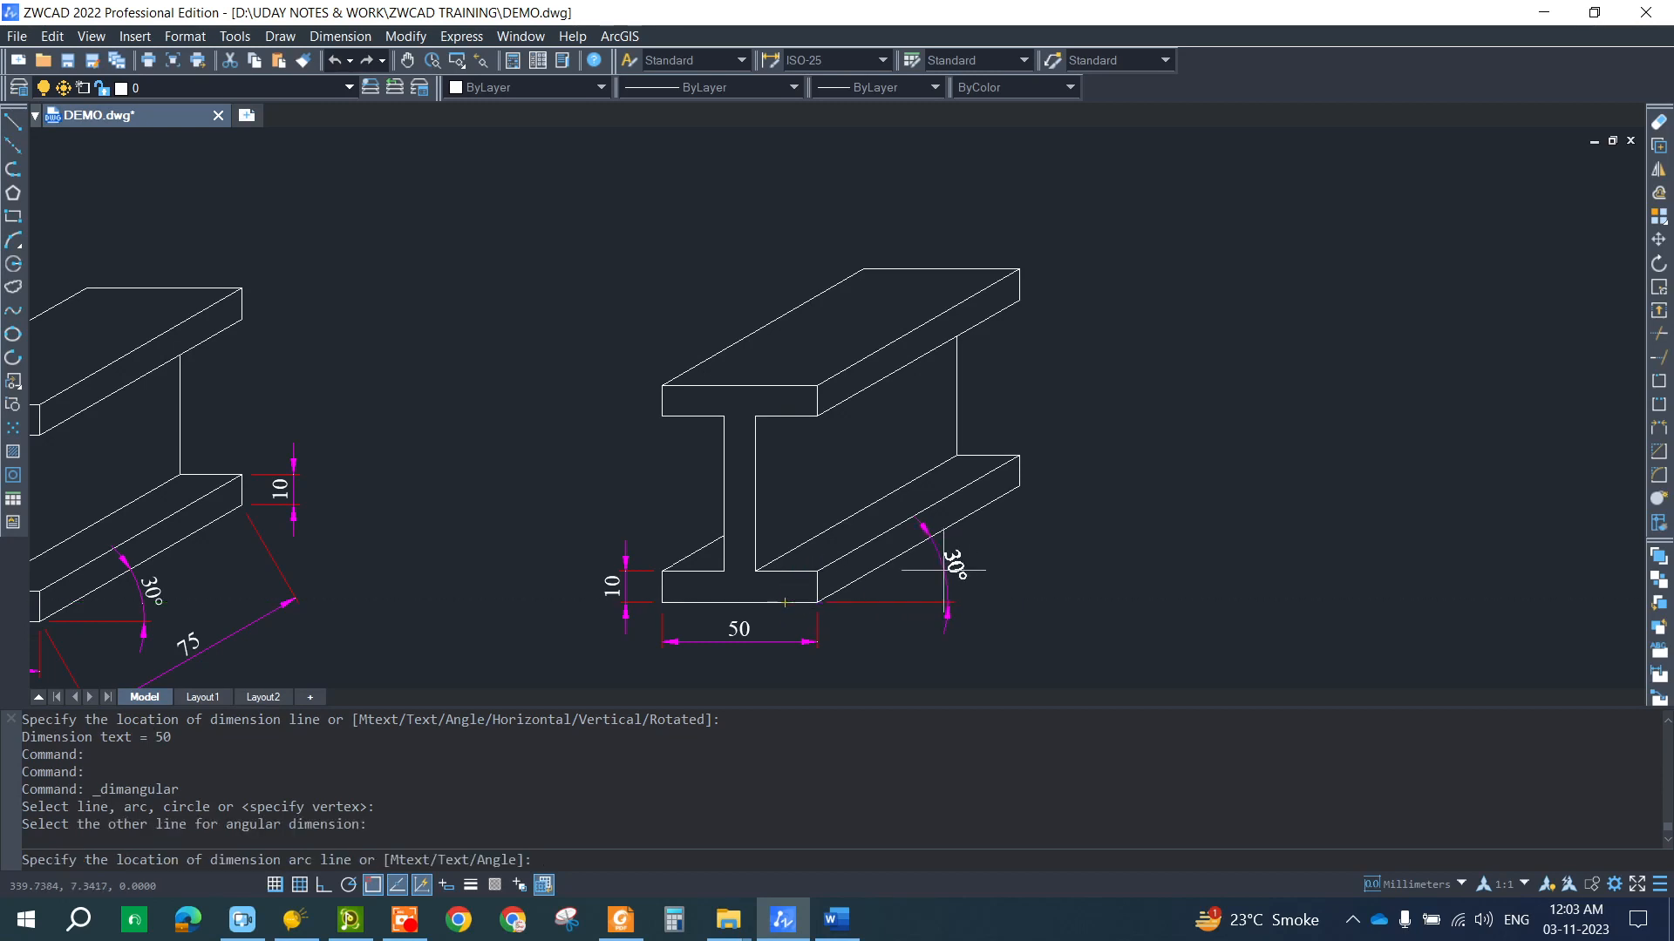
click(944, 571)
- Add an aligned dimension along the top flange's upper rear sloping edge, placed above the beam
middle_drag(1079, 581, 979, 575)
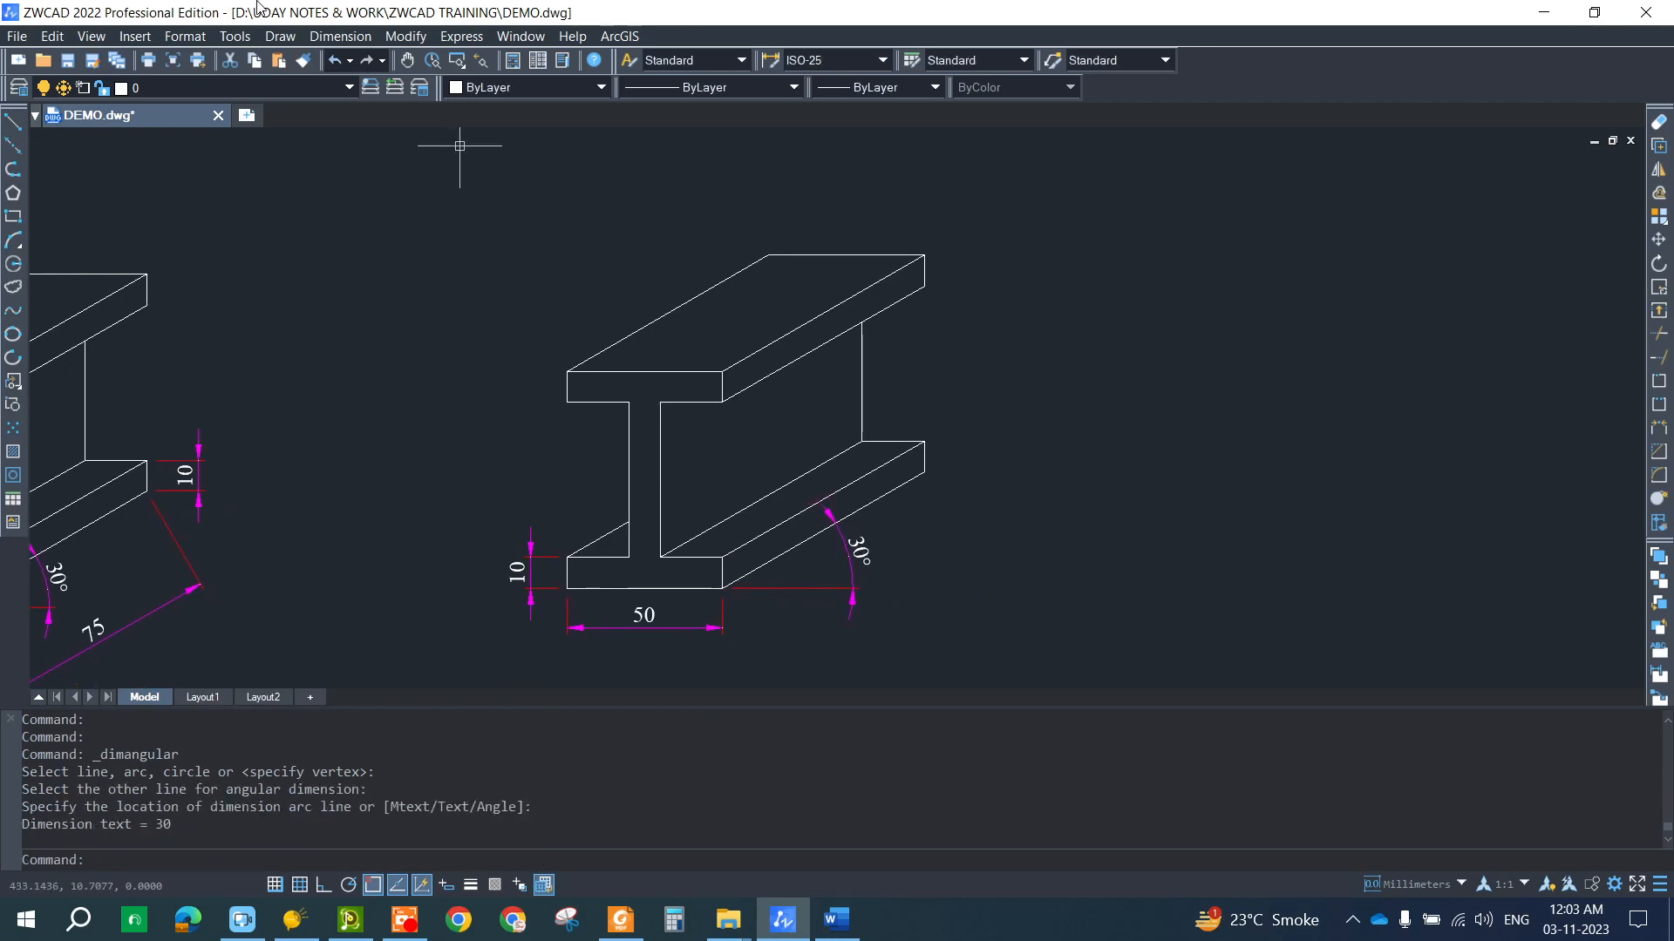
click(325, 38)
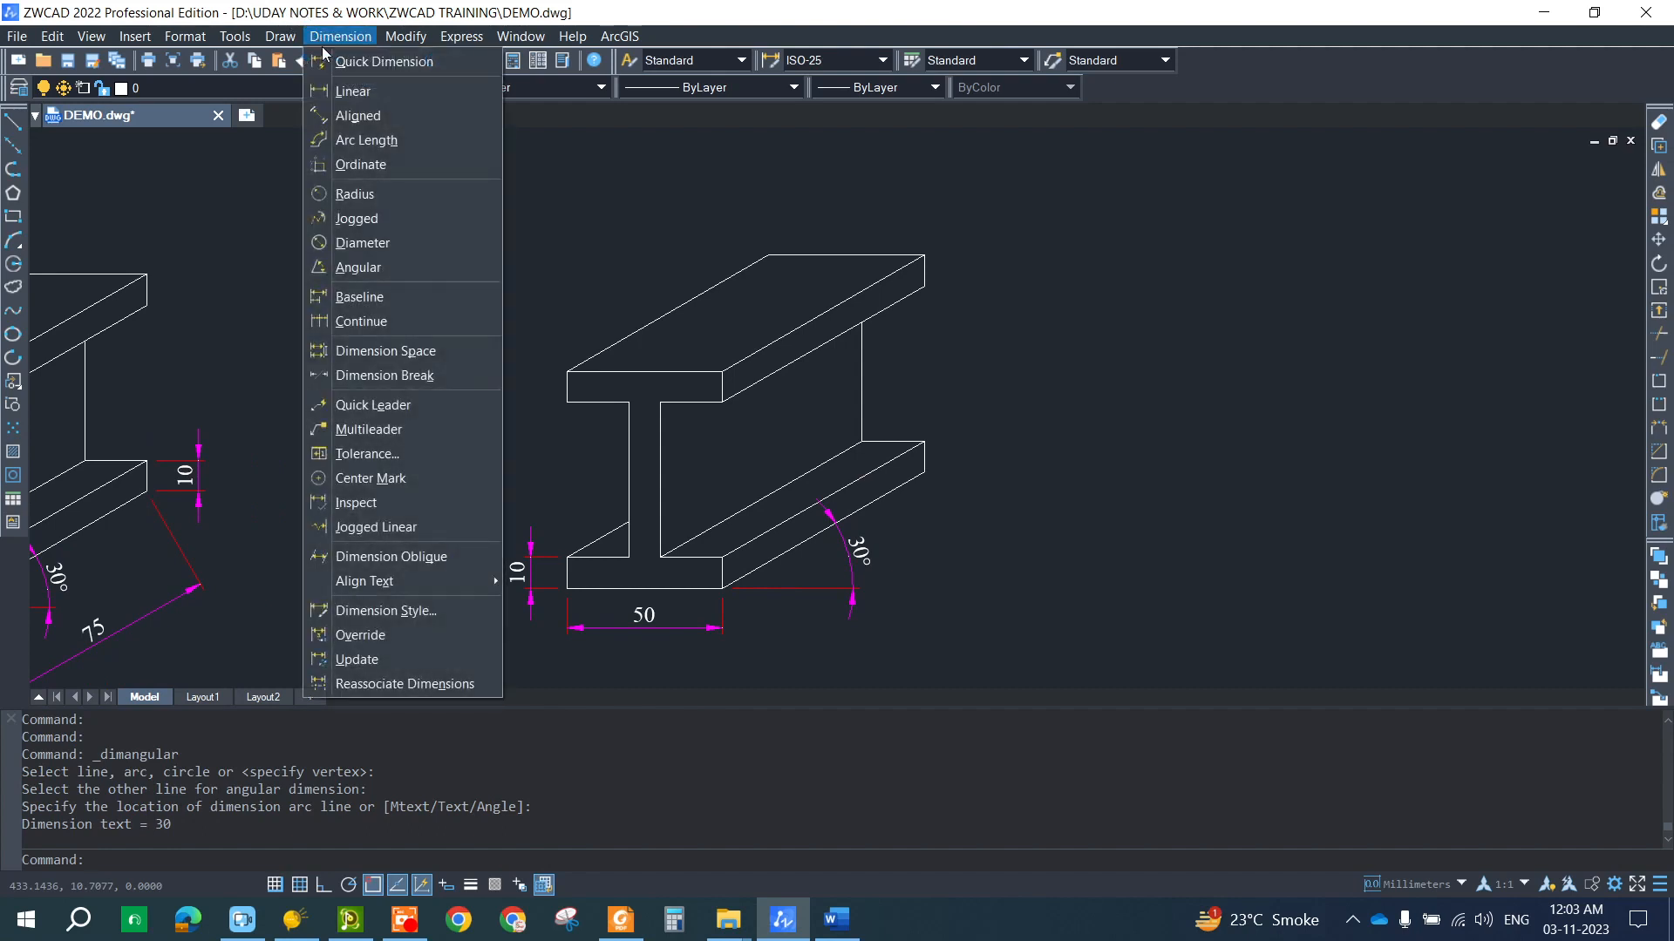
click(344, 116)
key(Return)
click(654, 321)
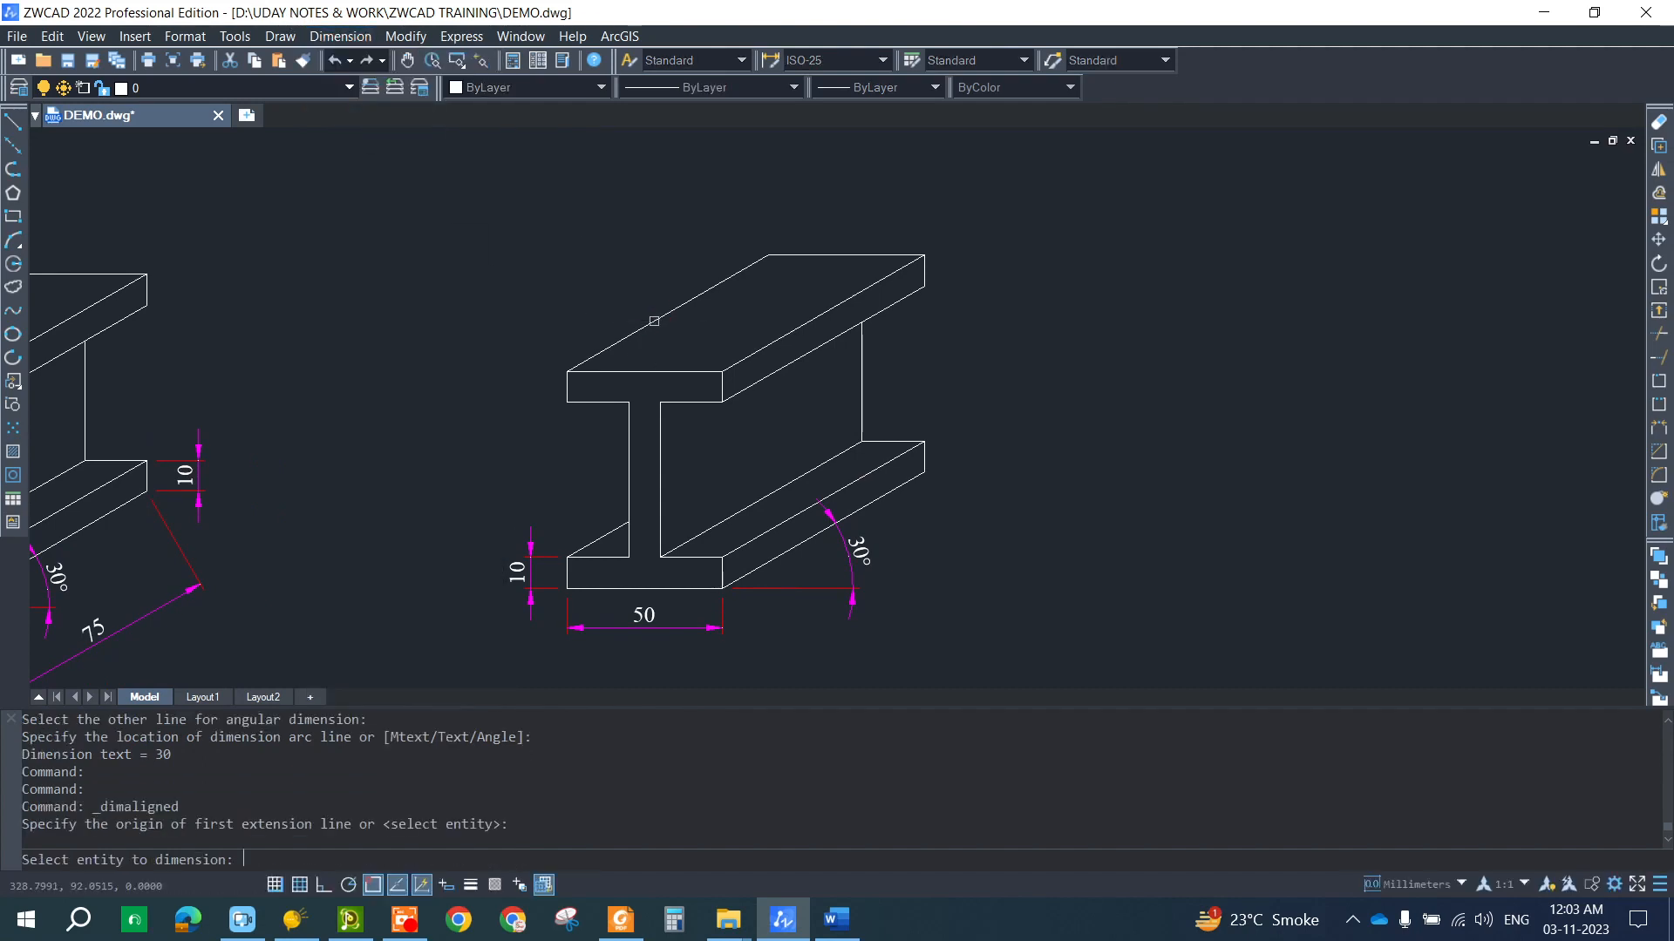
click(593, 277)
- Add an aligned dimension along the bottom flange's lower sloping edge, placed outside the angular dimension
key(Return)
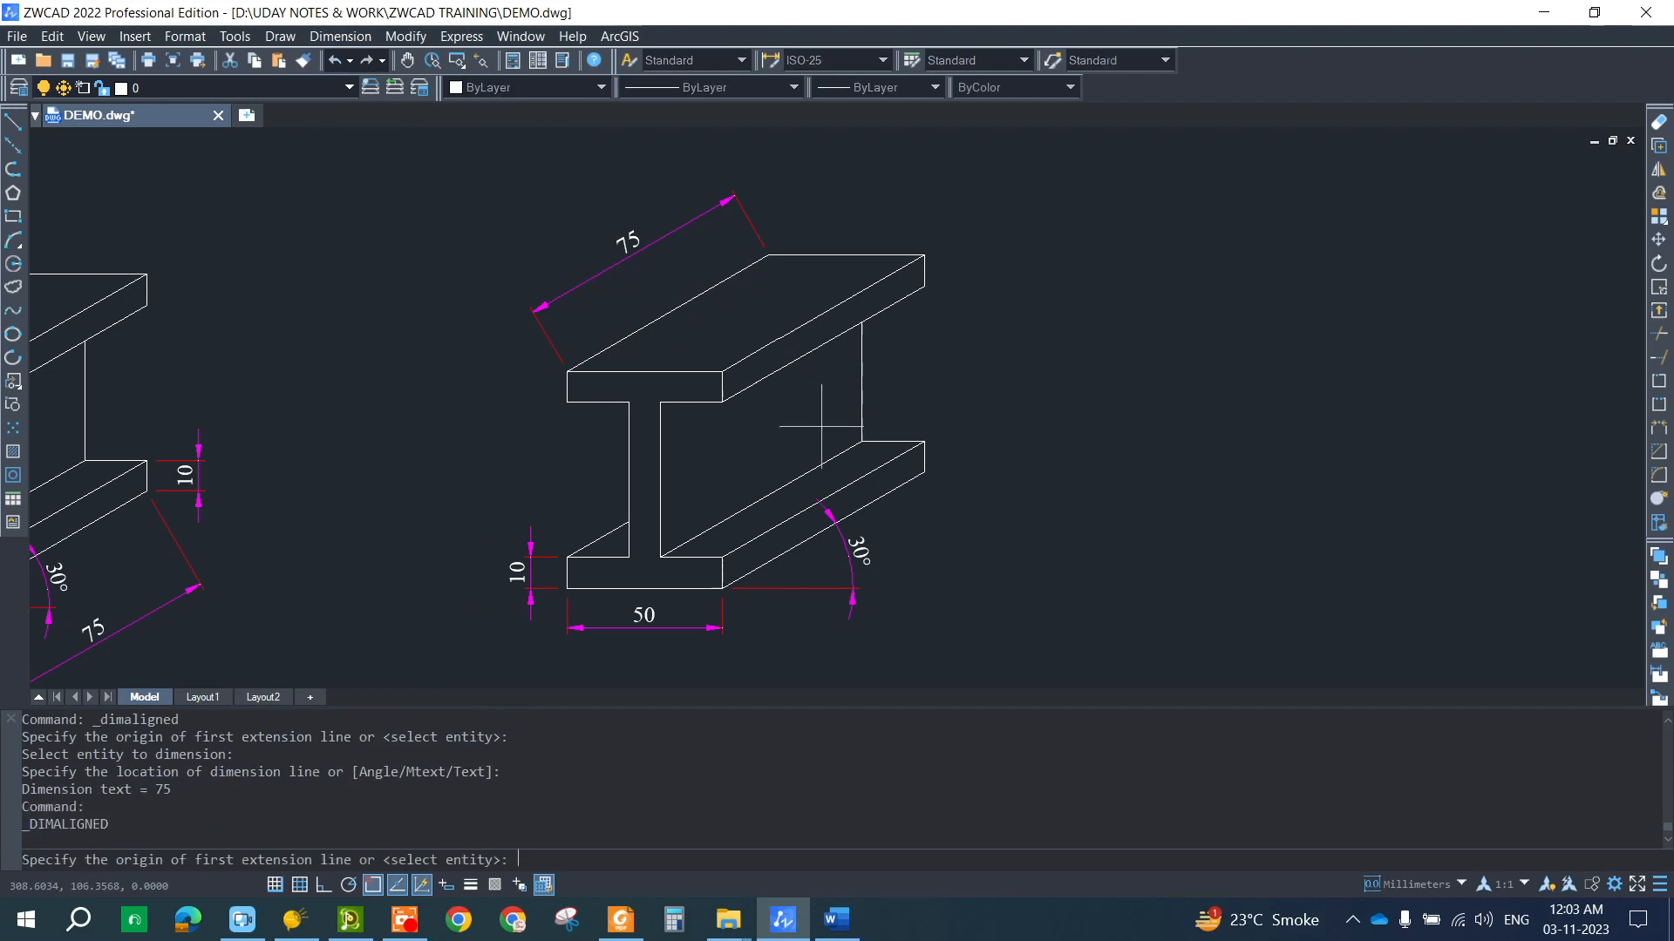
key(Return)
click(863, 502)
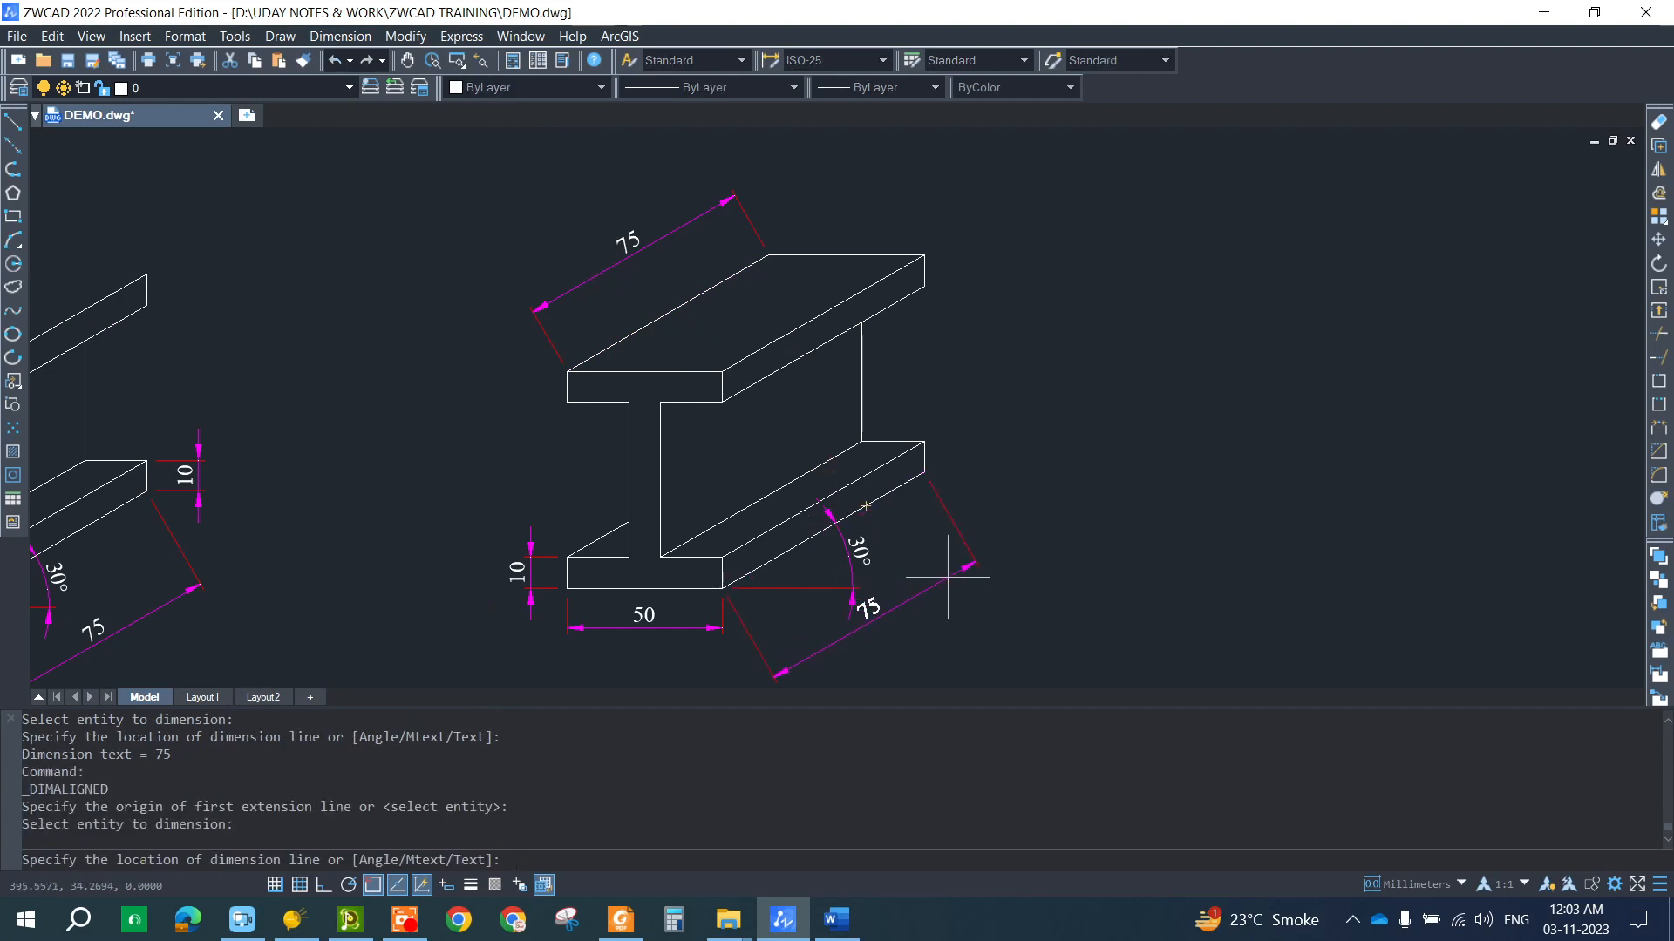
click(940, 564)
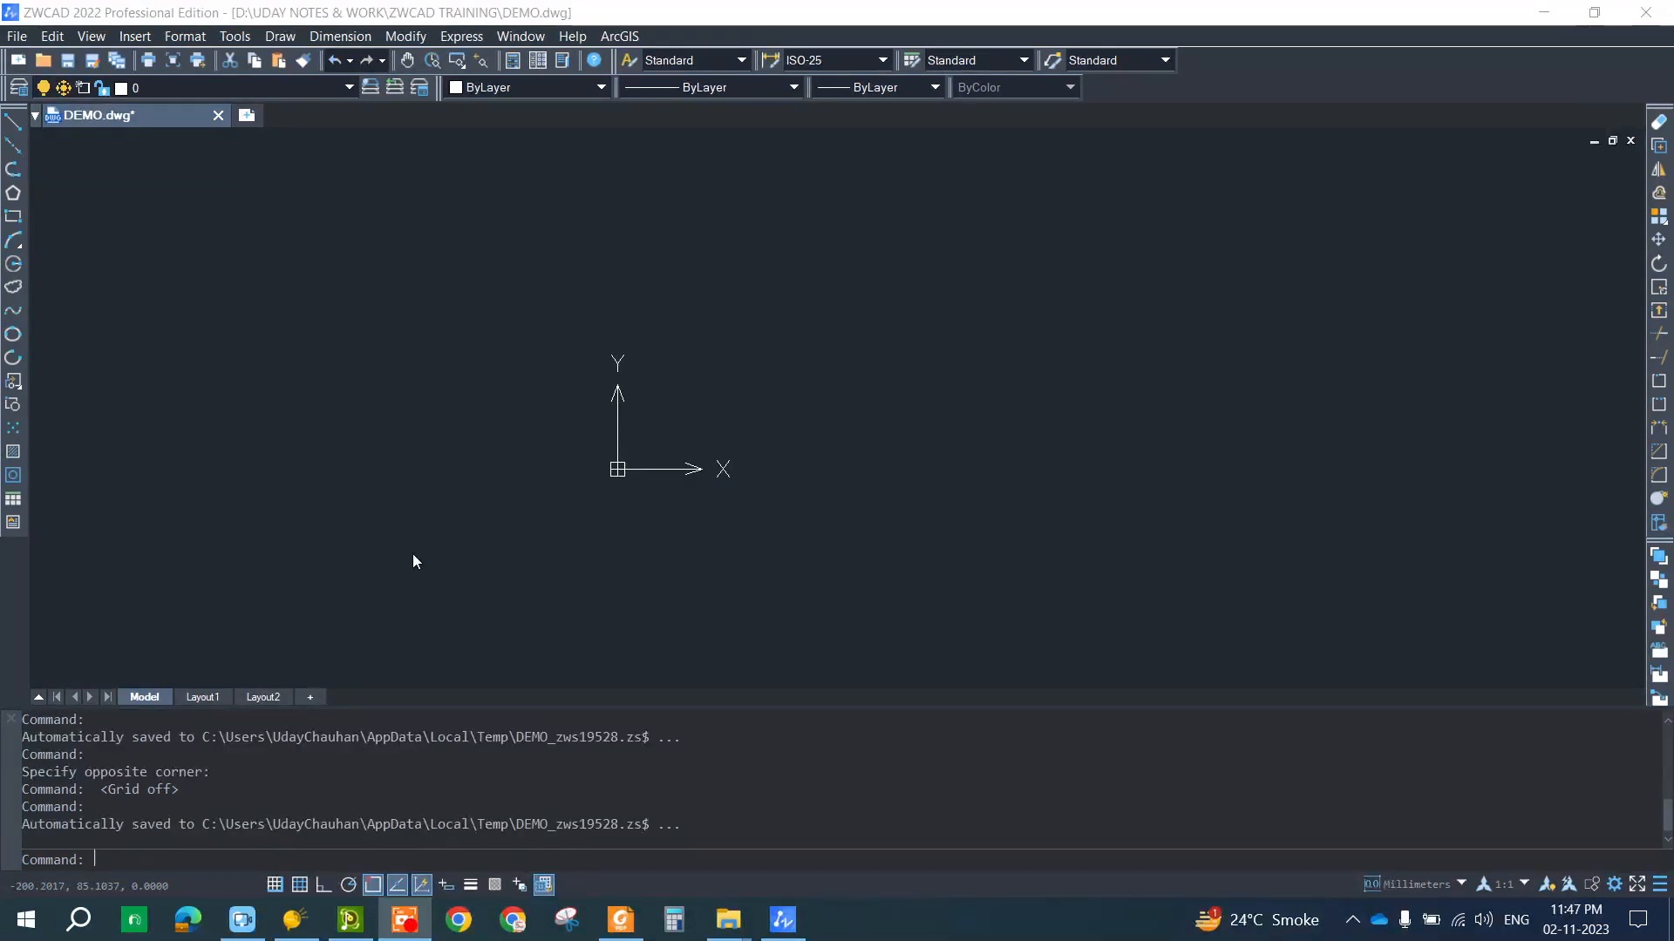
- Toggle Ortho mode and leave it switched on
click(320, 882)
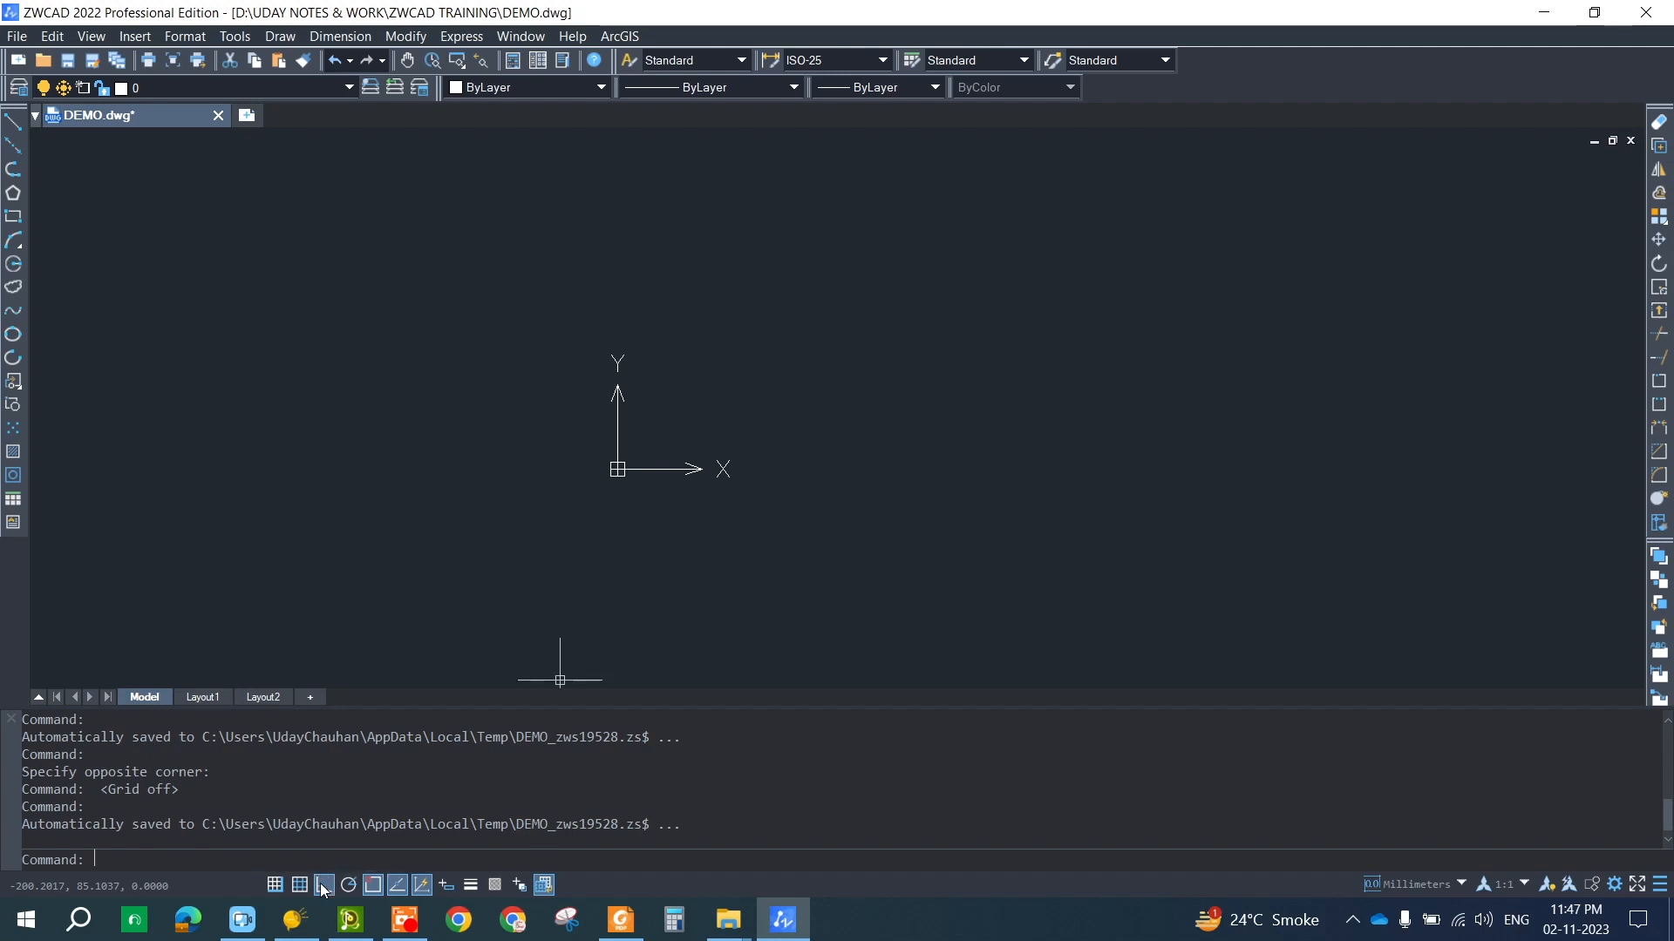
double_click(321, 883)
key(Escape)
- With the Line command and Ortho on, draw a square's bottom side 250 mm right from 0,0 and its right side 250 mm up
text(L)
key(Return)
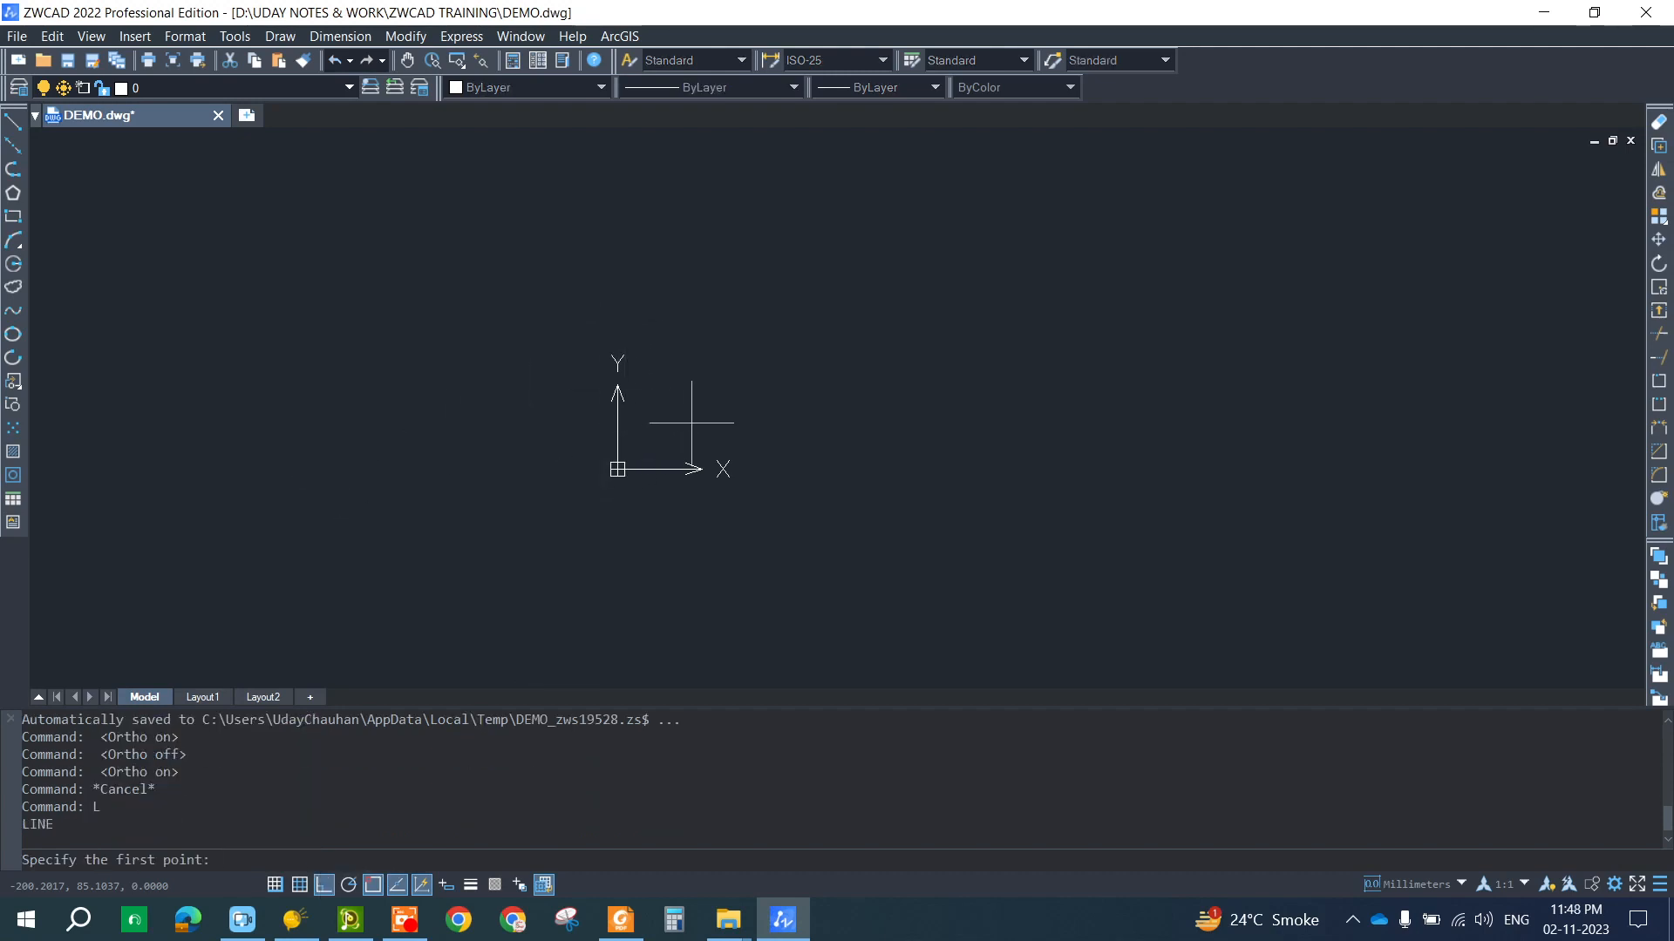
text(0,0)
key(Return)
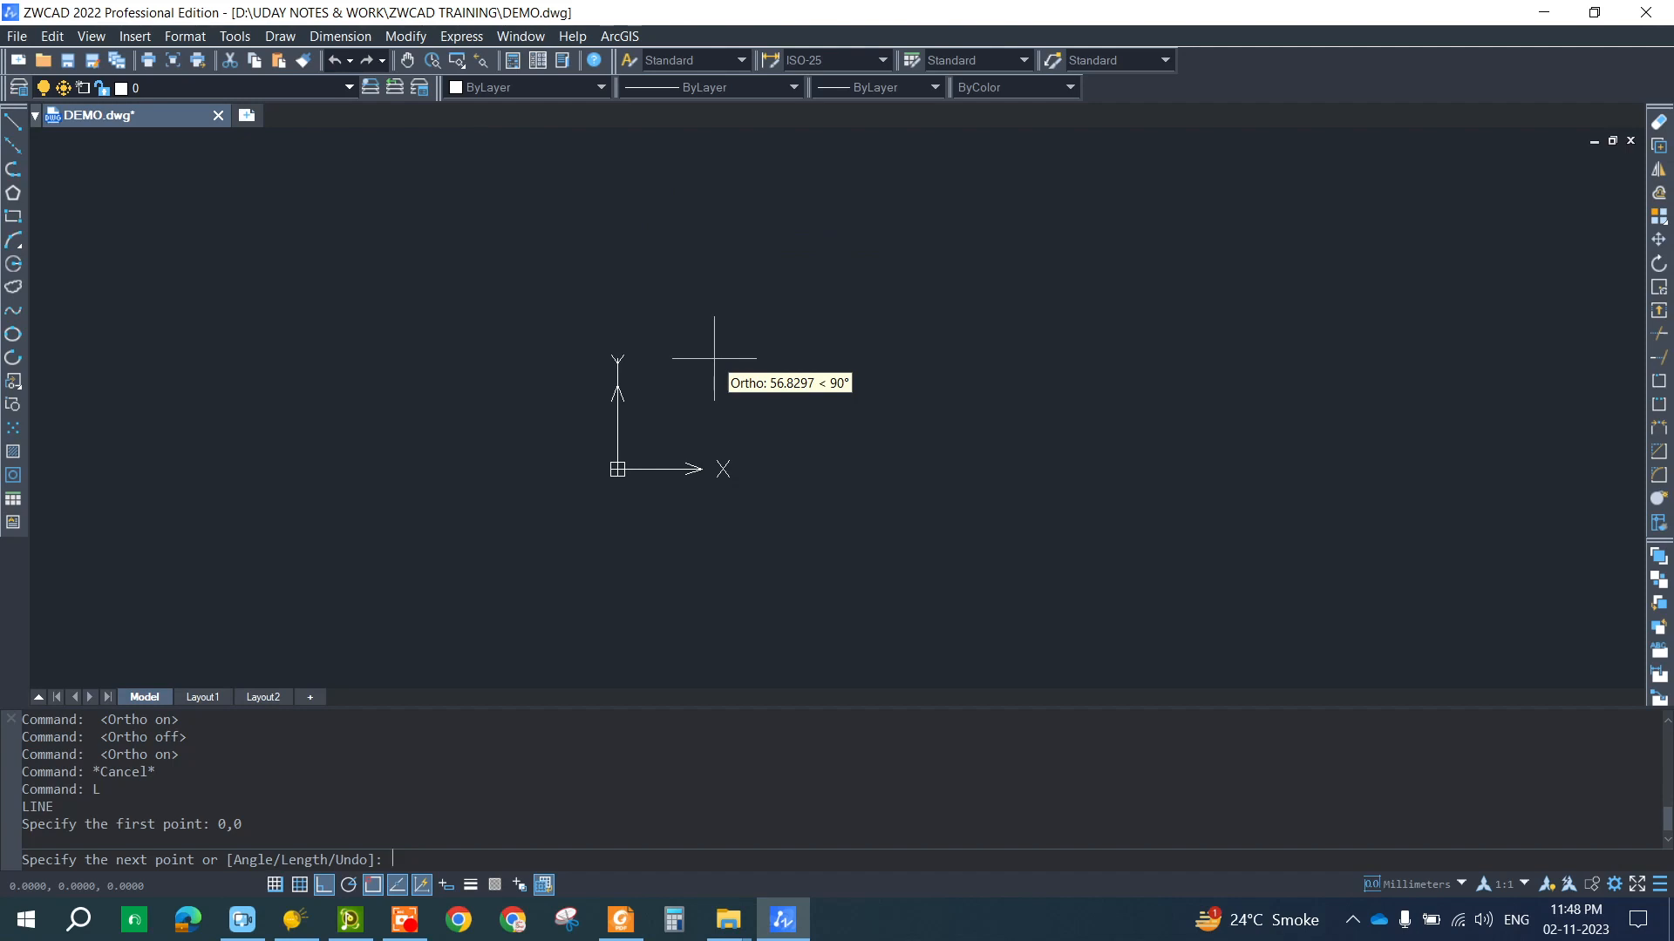
key(F8)
key(F8)
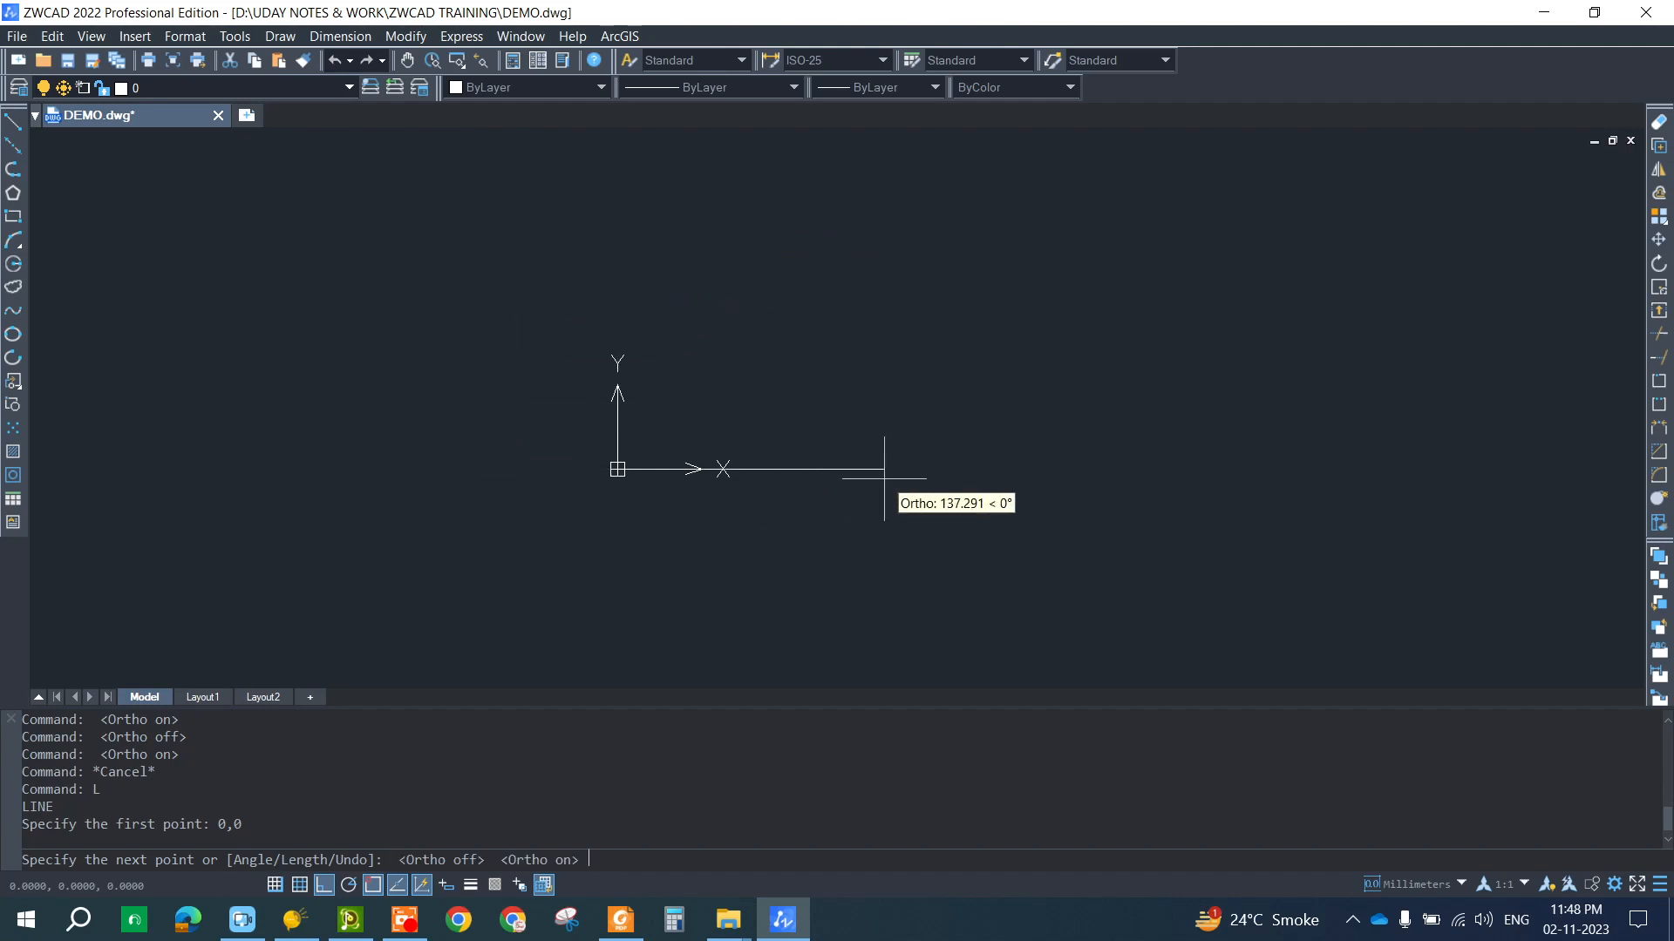
text(250)
key(Return)
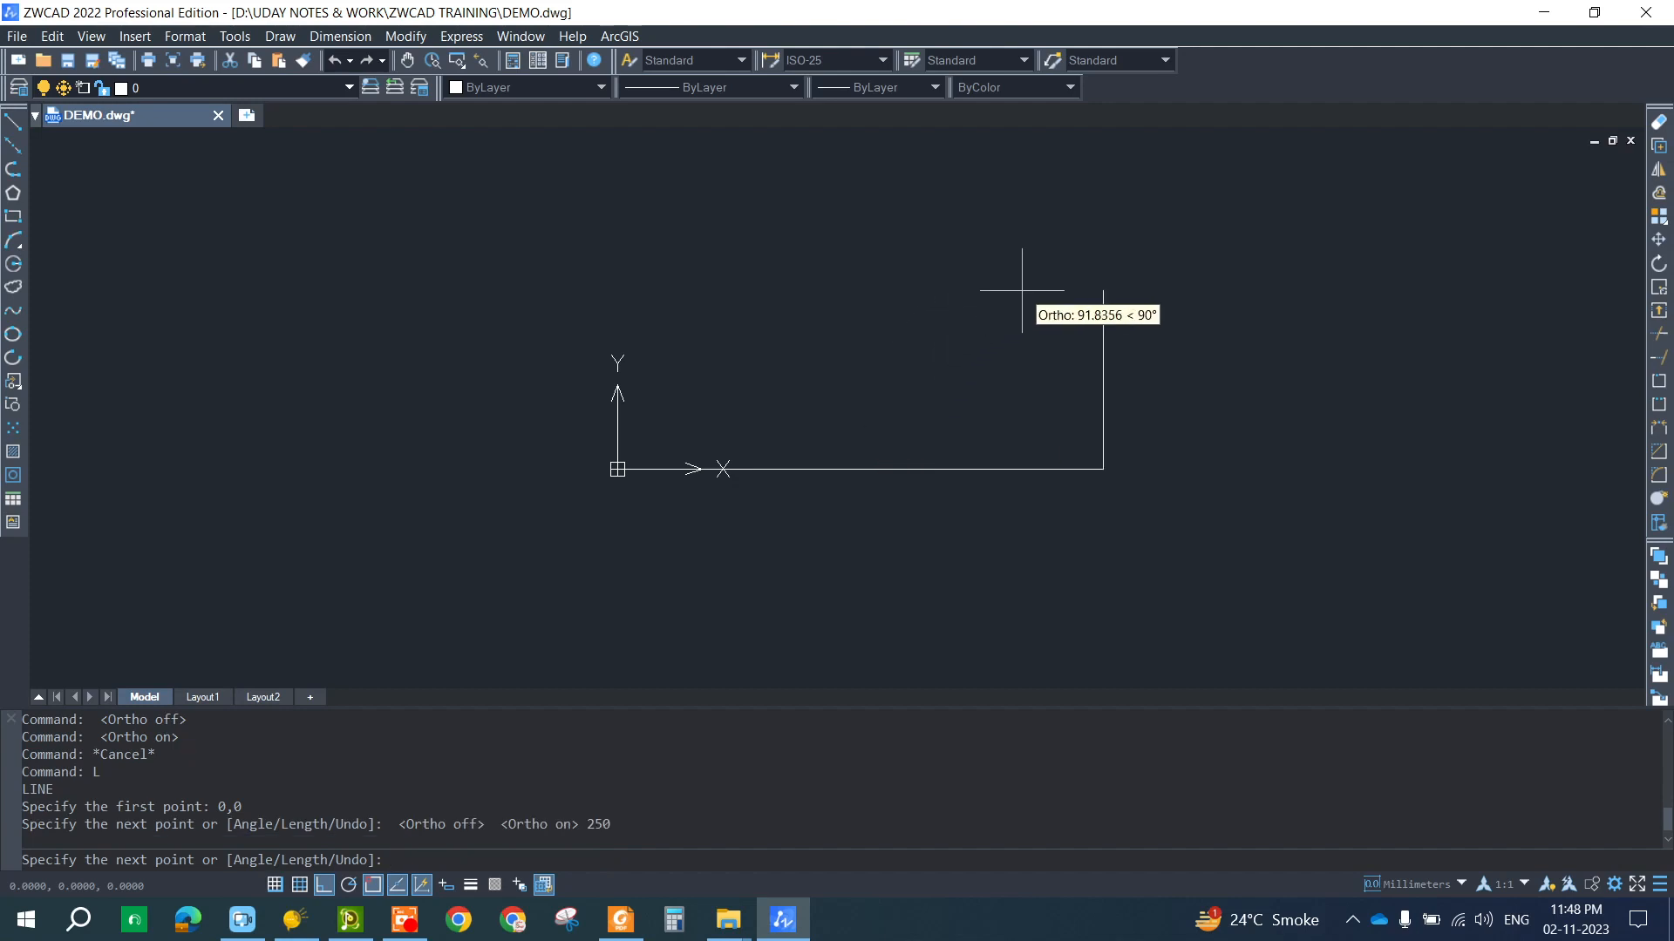
text(250)
key(Return)
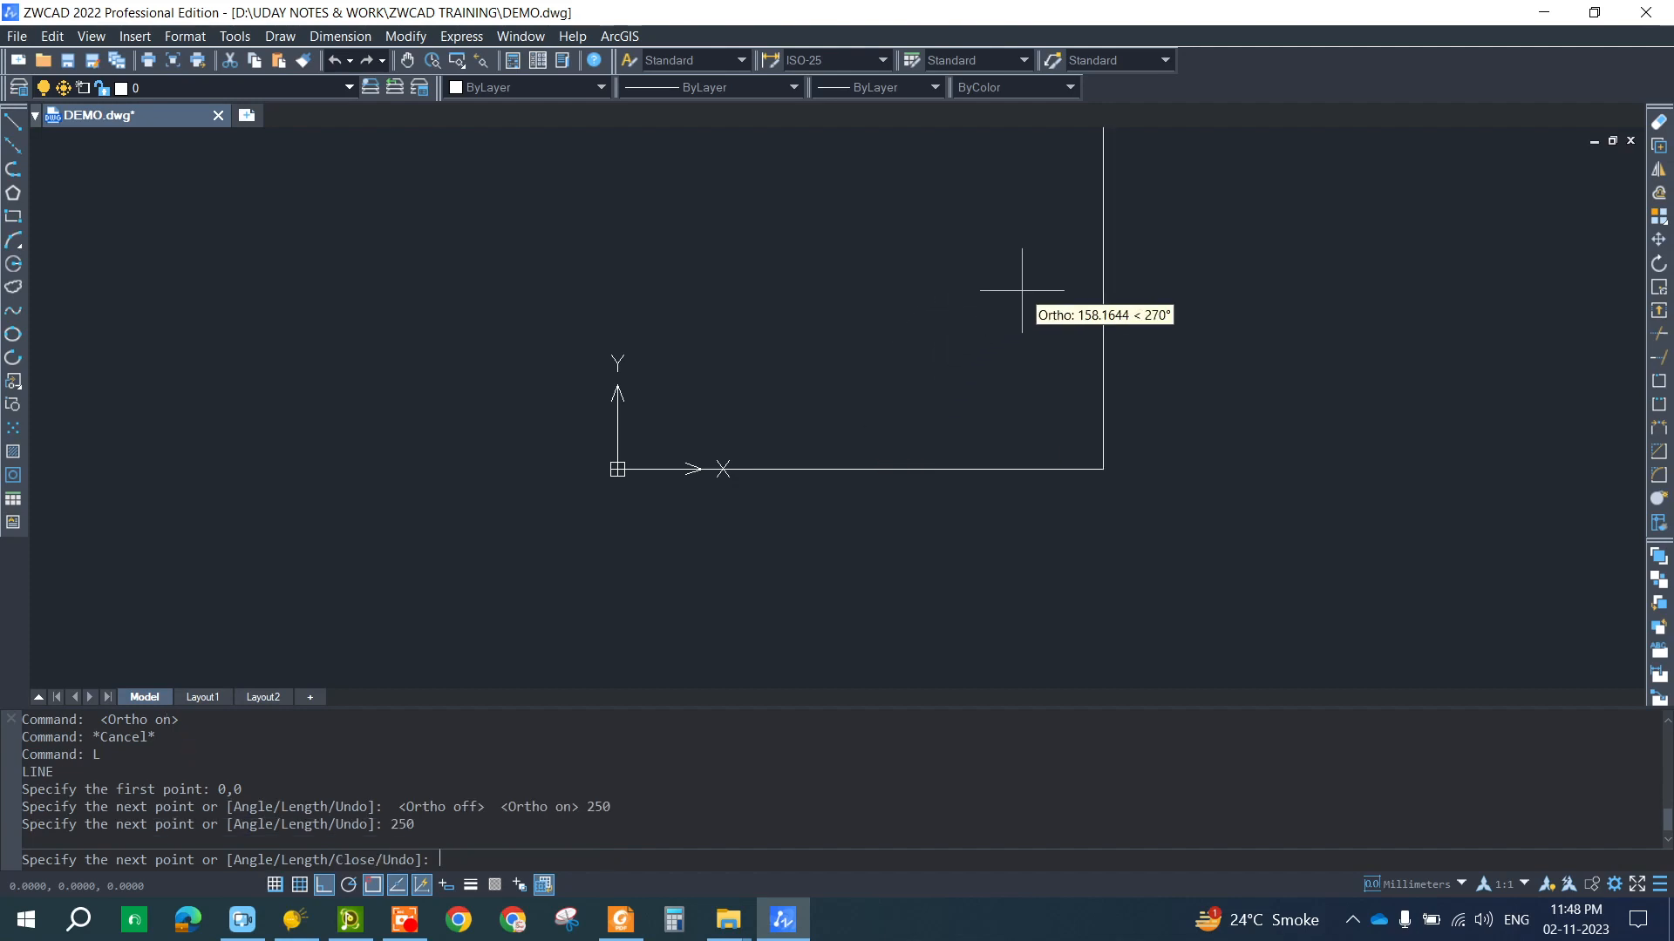
- Complete the square with a 250 mm top side running left and a 250 mm side down to the origin
scroll(985, 354, down, 2)
middle_drag(986, 499, 983, 665)
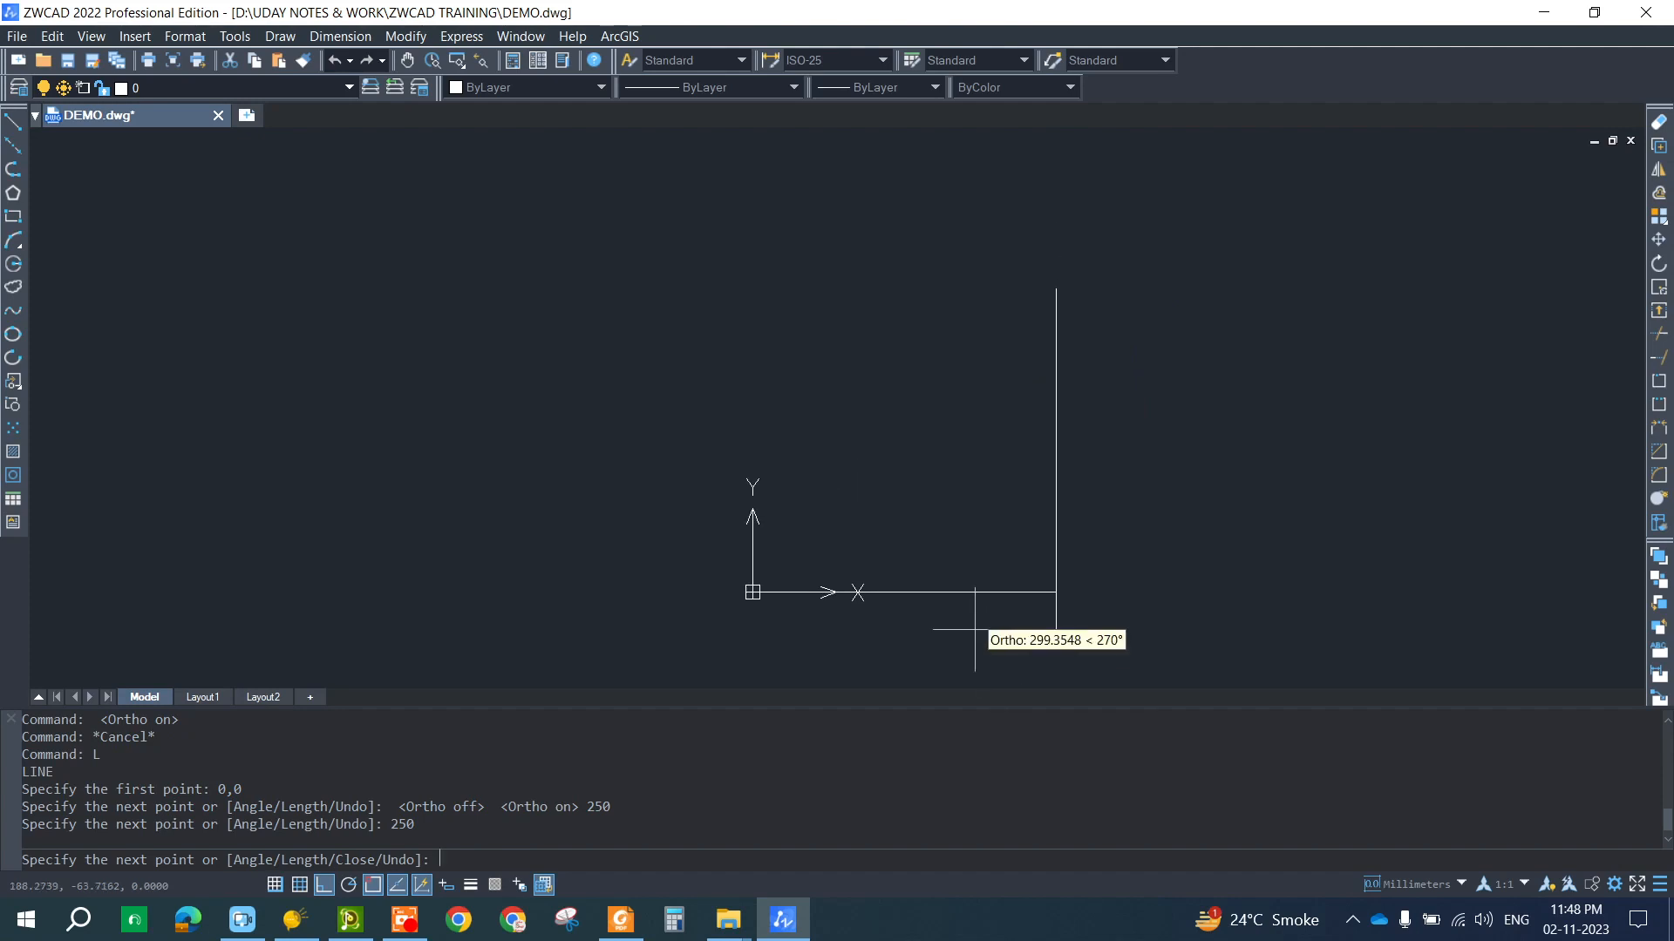
text(2)
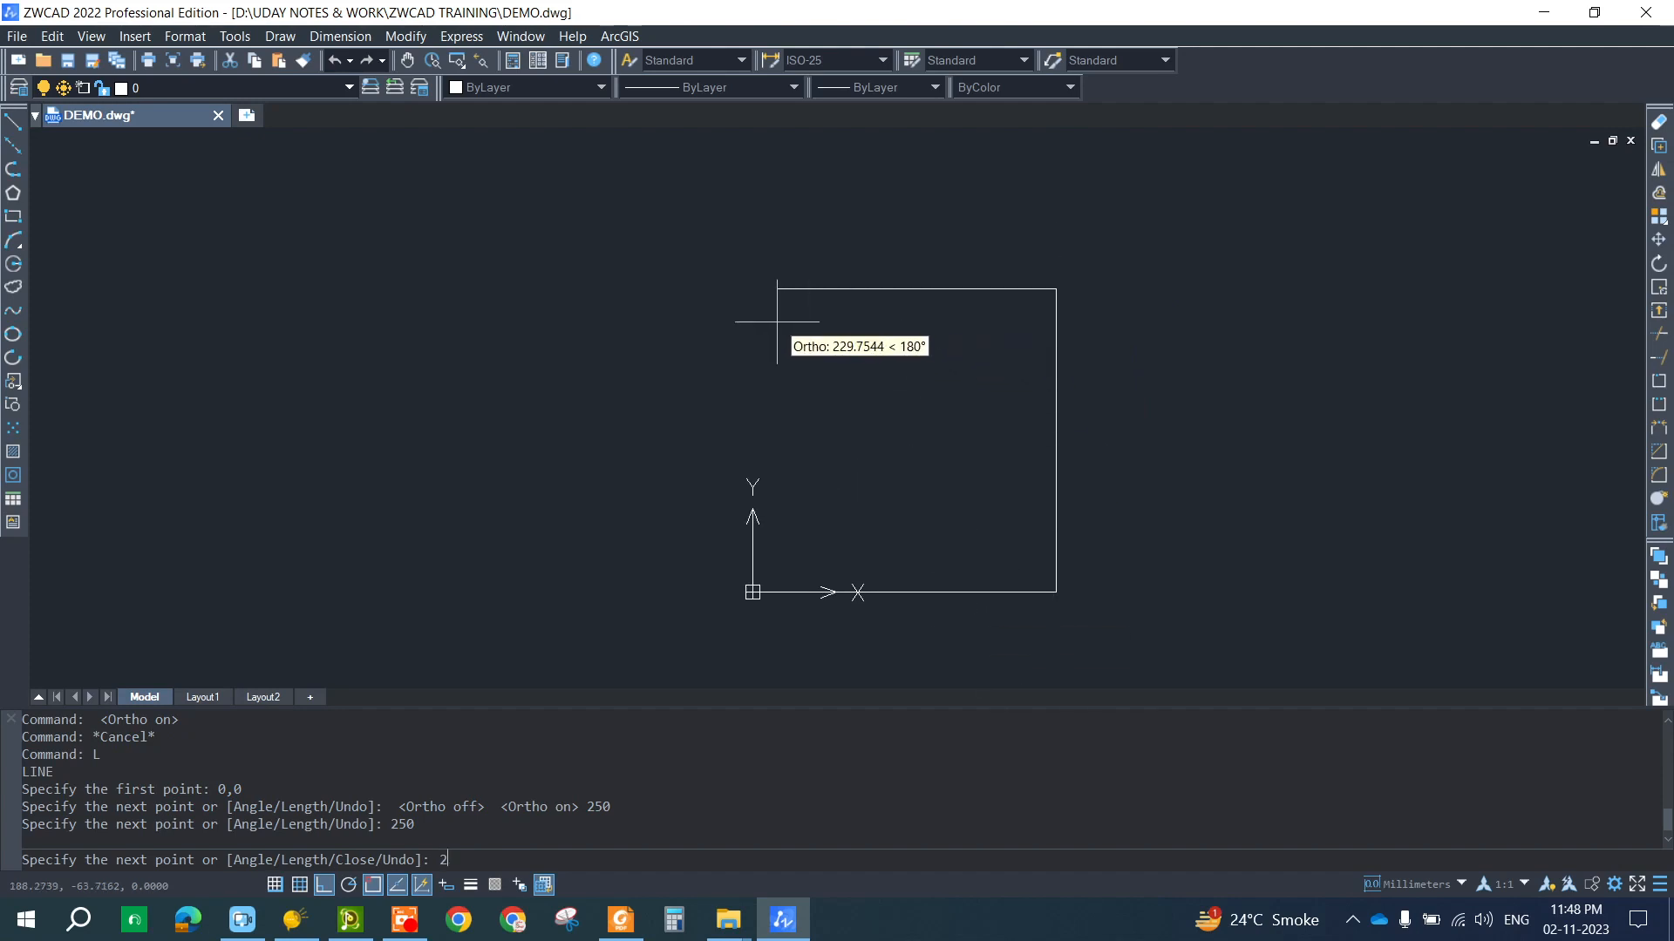
text(50)
key(Return)
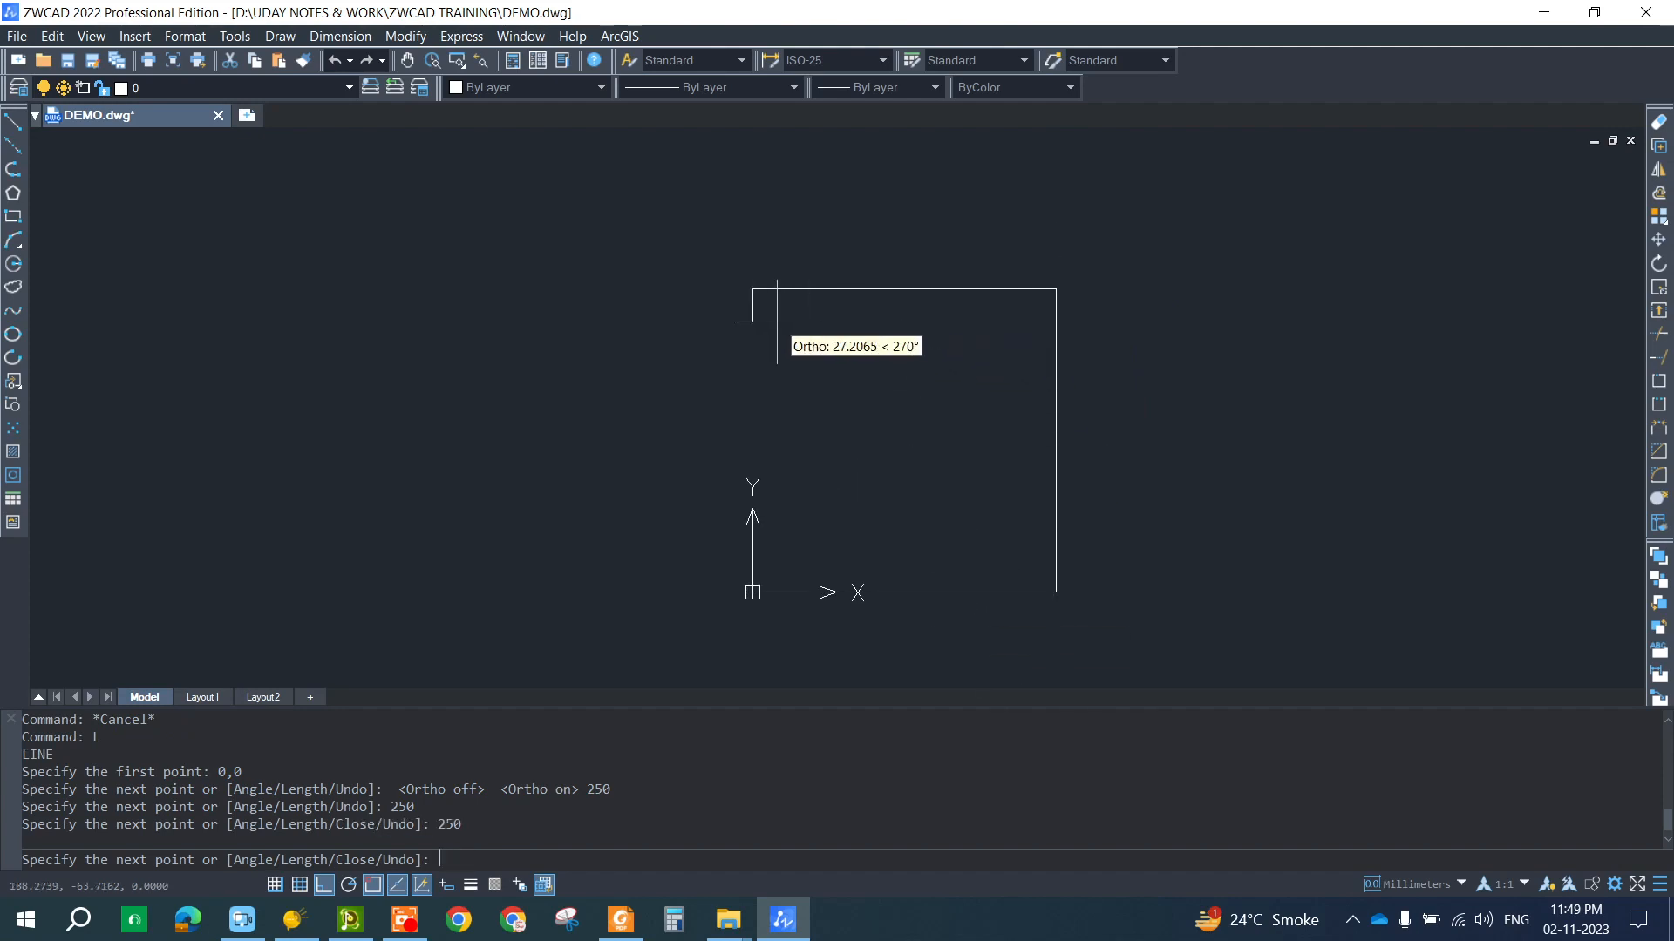
text(25)
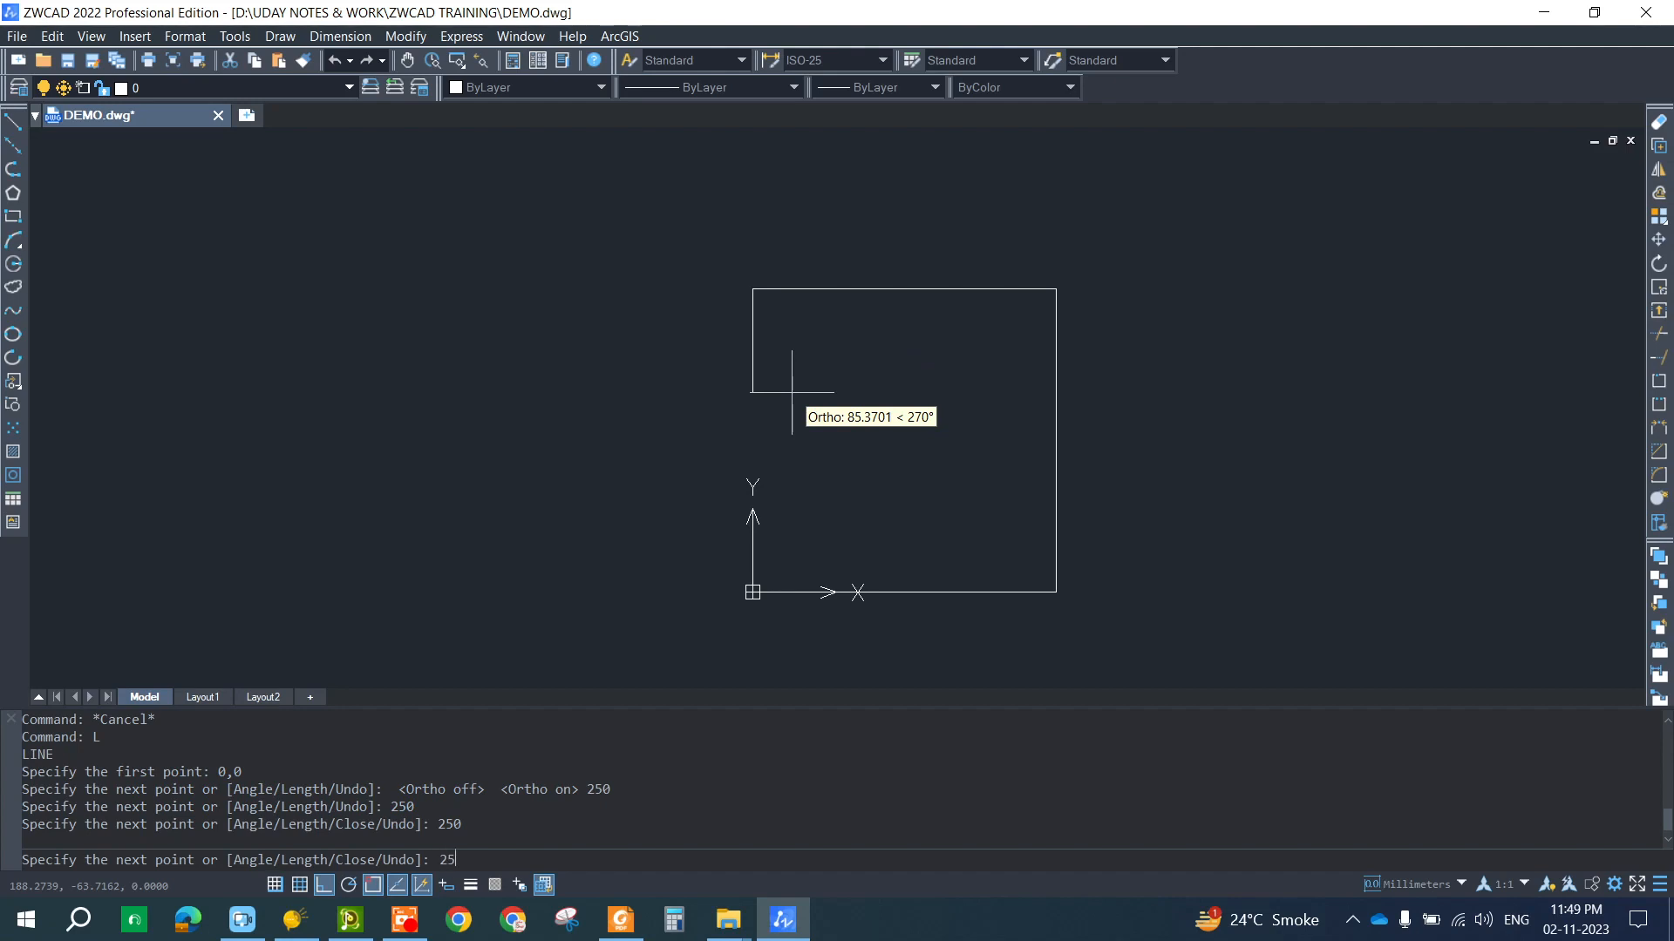
text(0)
key(Return)
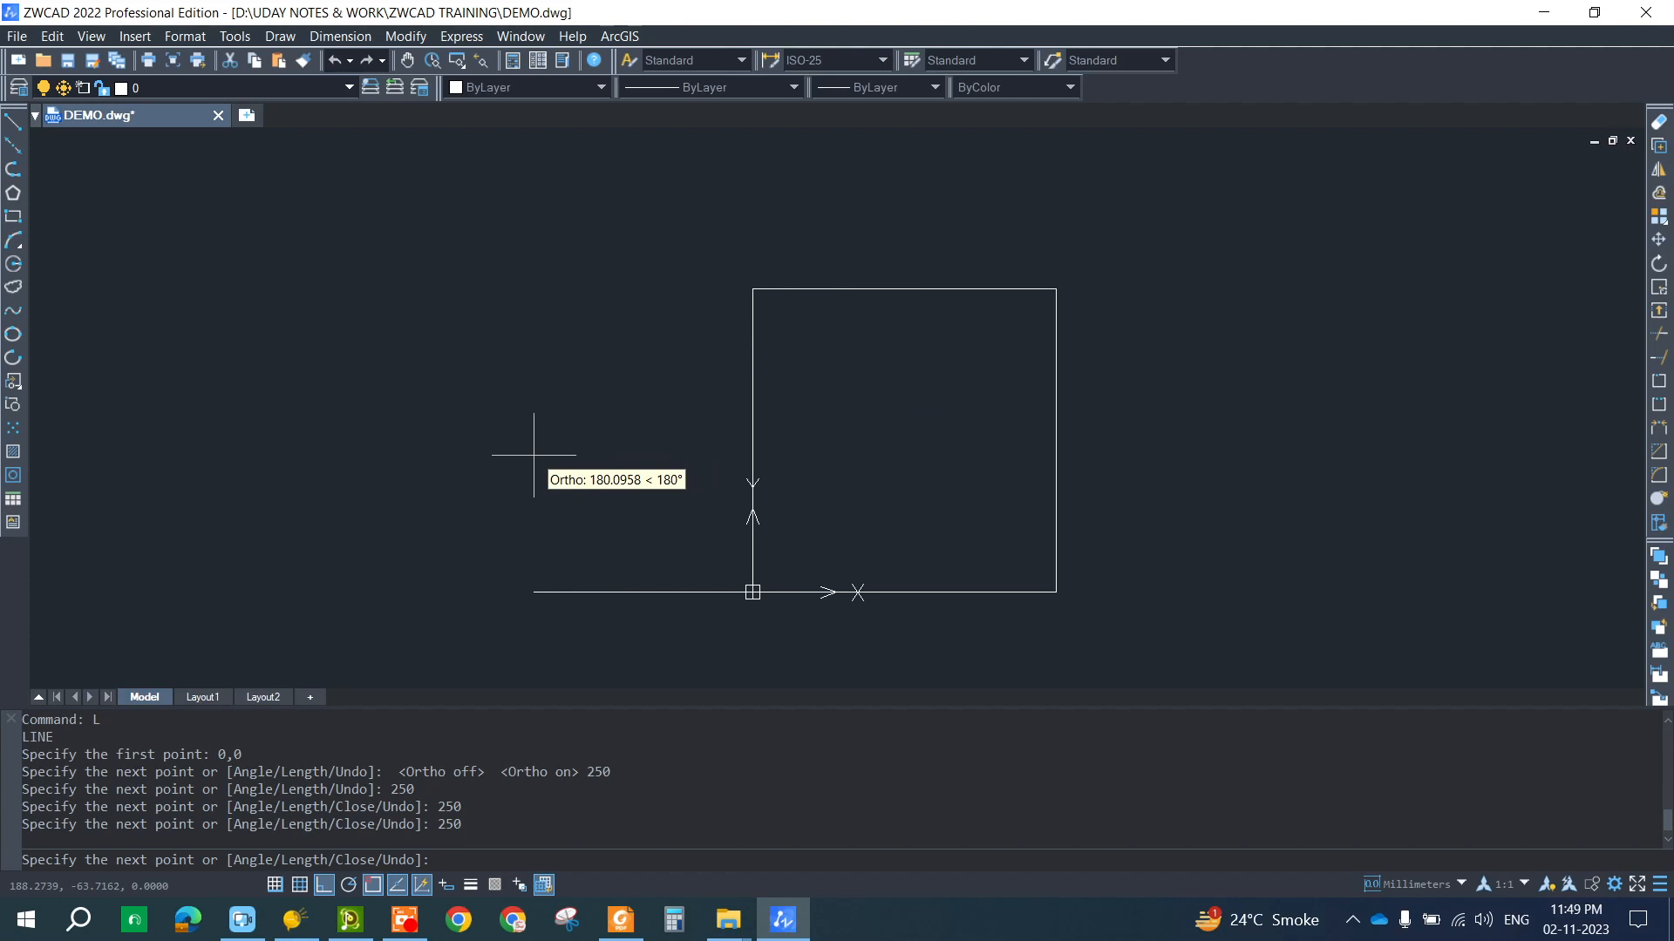
key(Return)
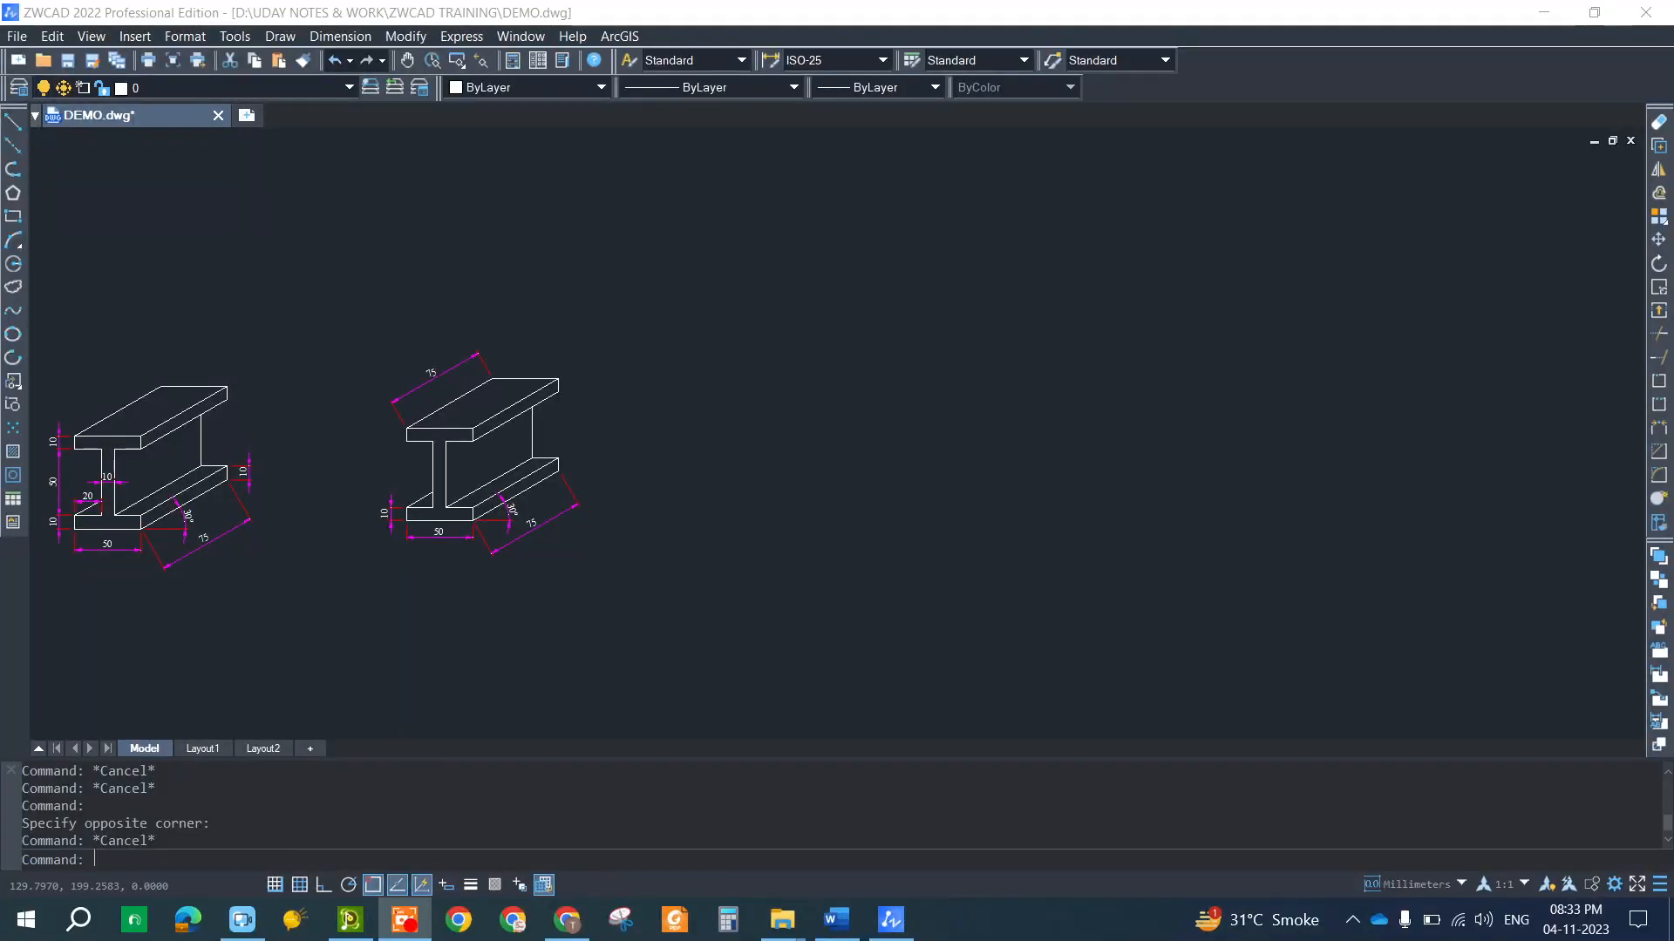
- Start a line in the empty area right of the I-beams, turn Ortho on and draw a 10 mm segment to the right
click(1056, 472)
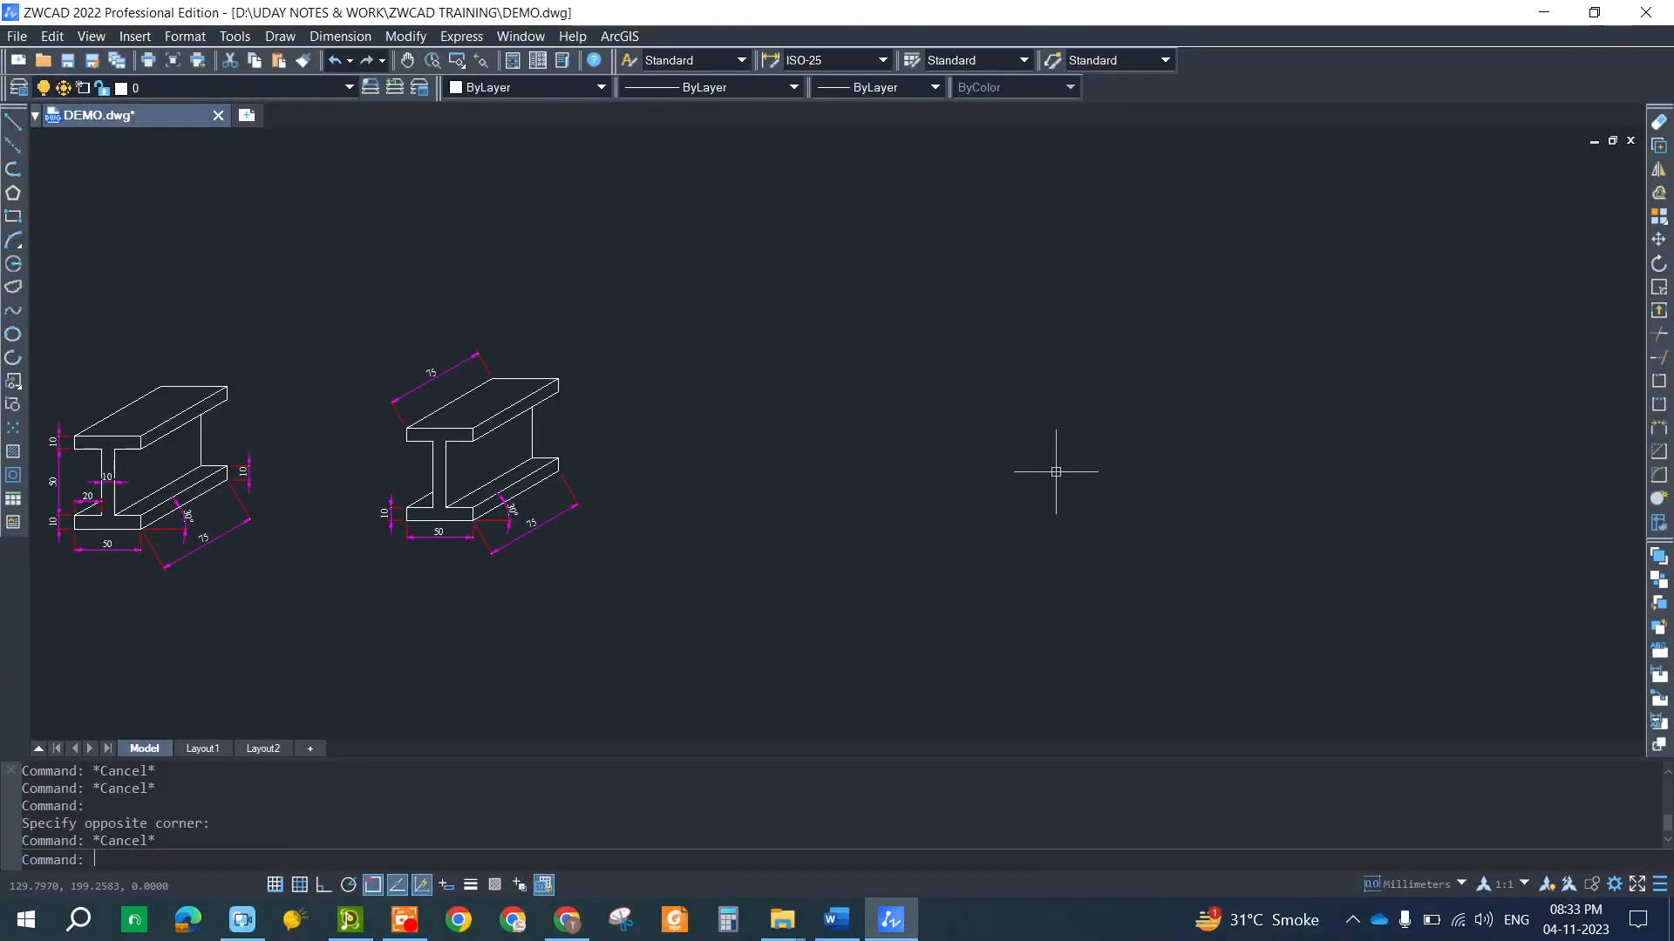
text(L)
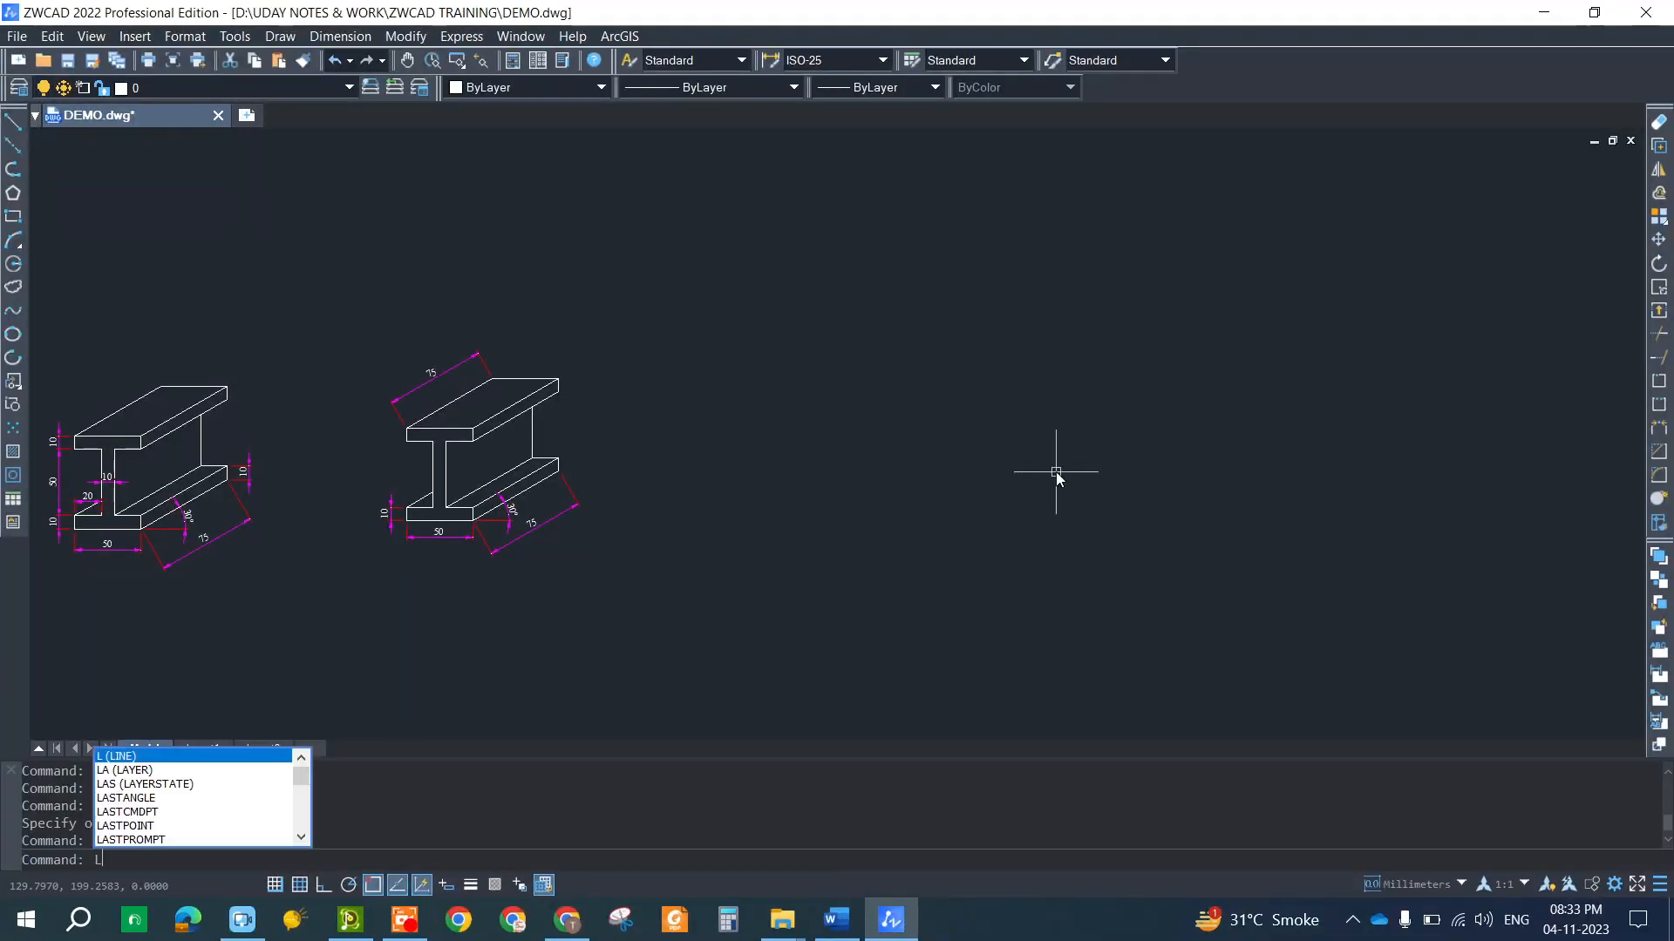
key(Return)
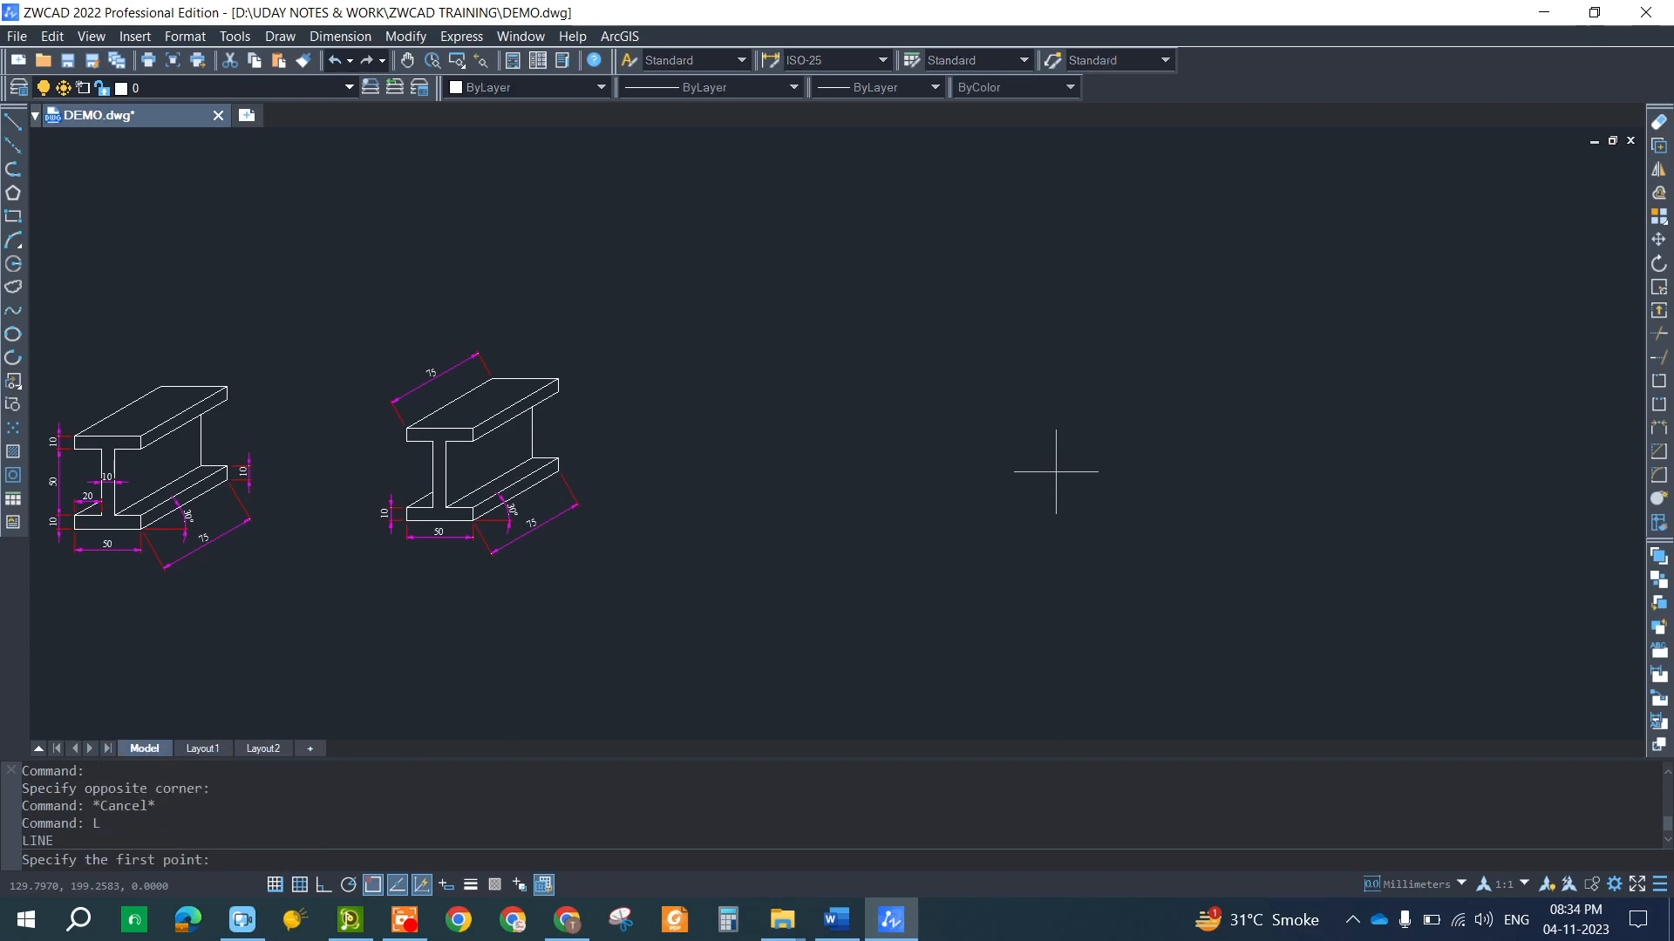
click(813, 537)
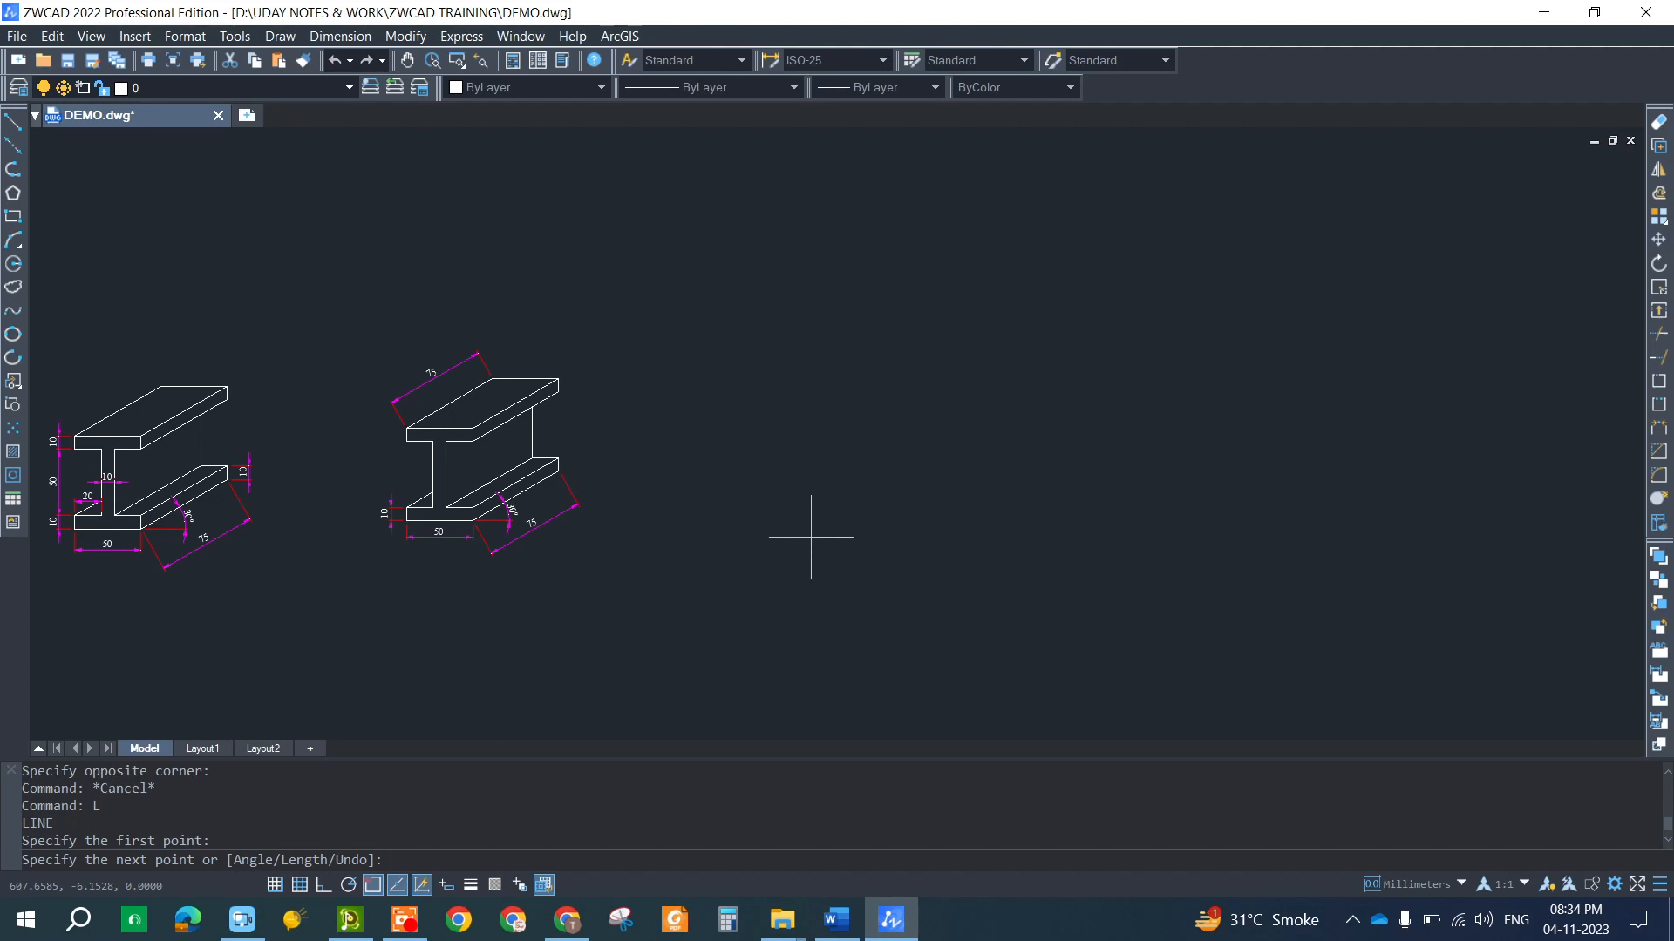
click(321, 886)
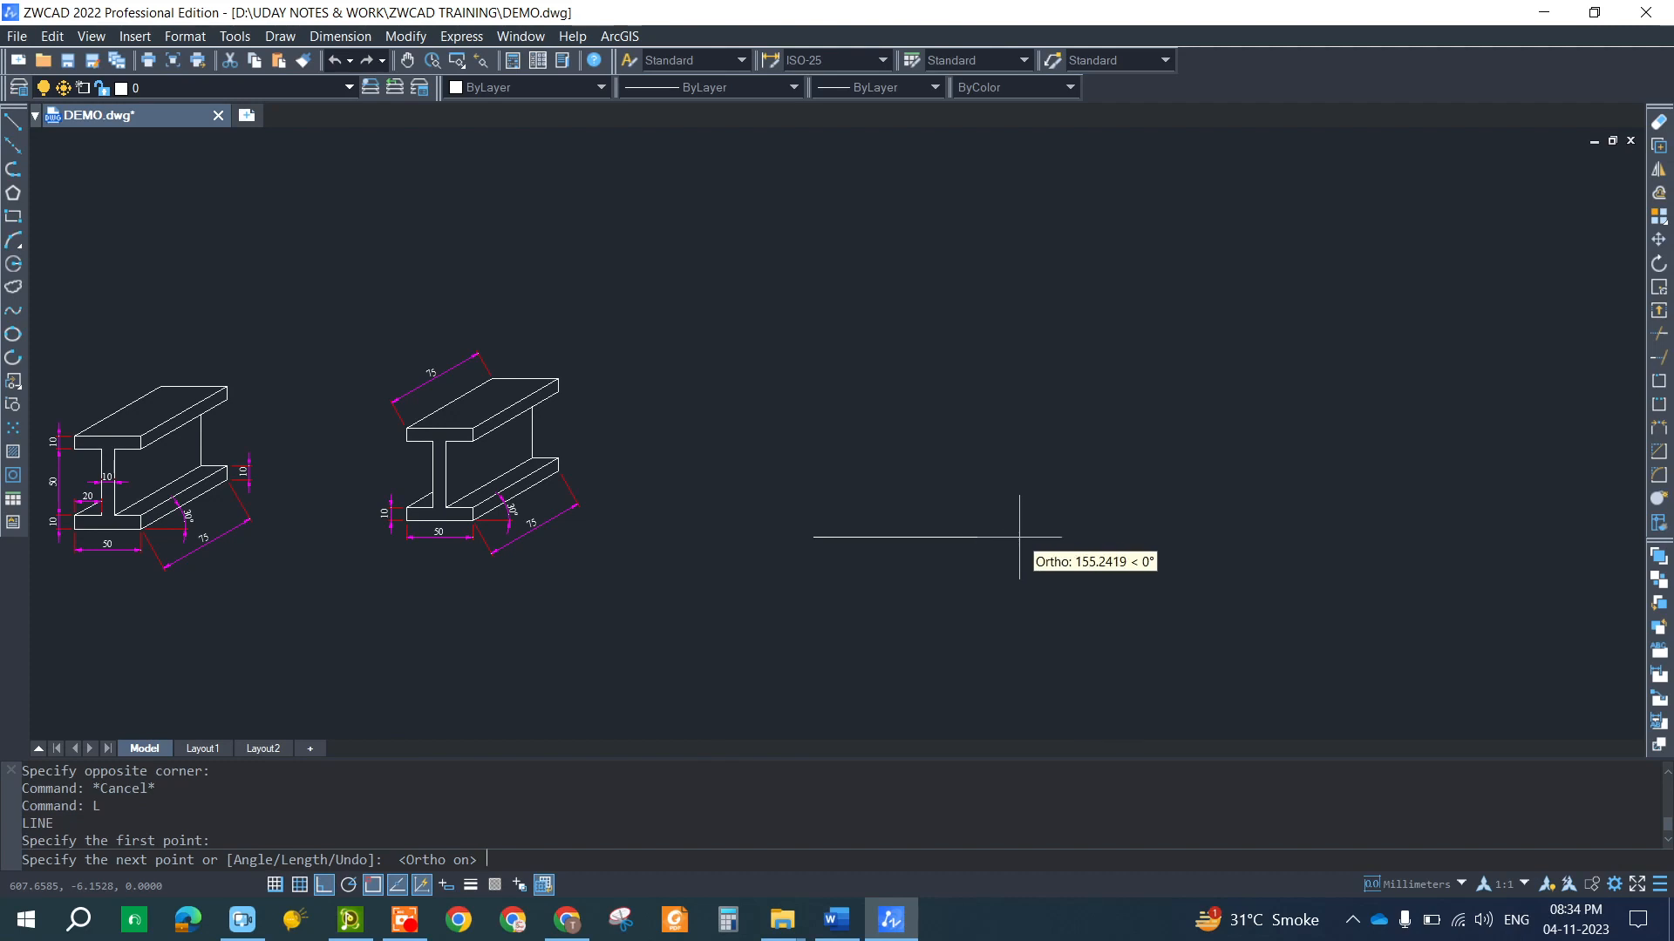
text(10)
key(Return)
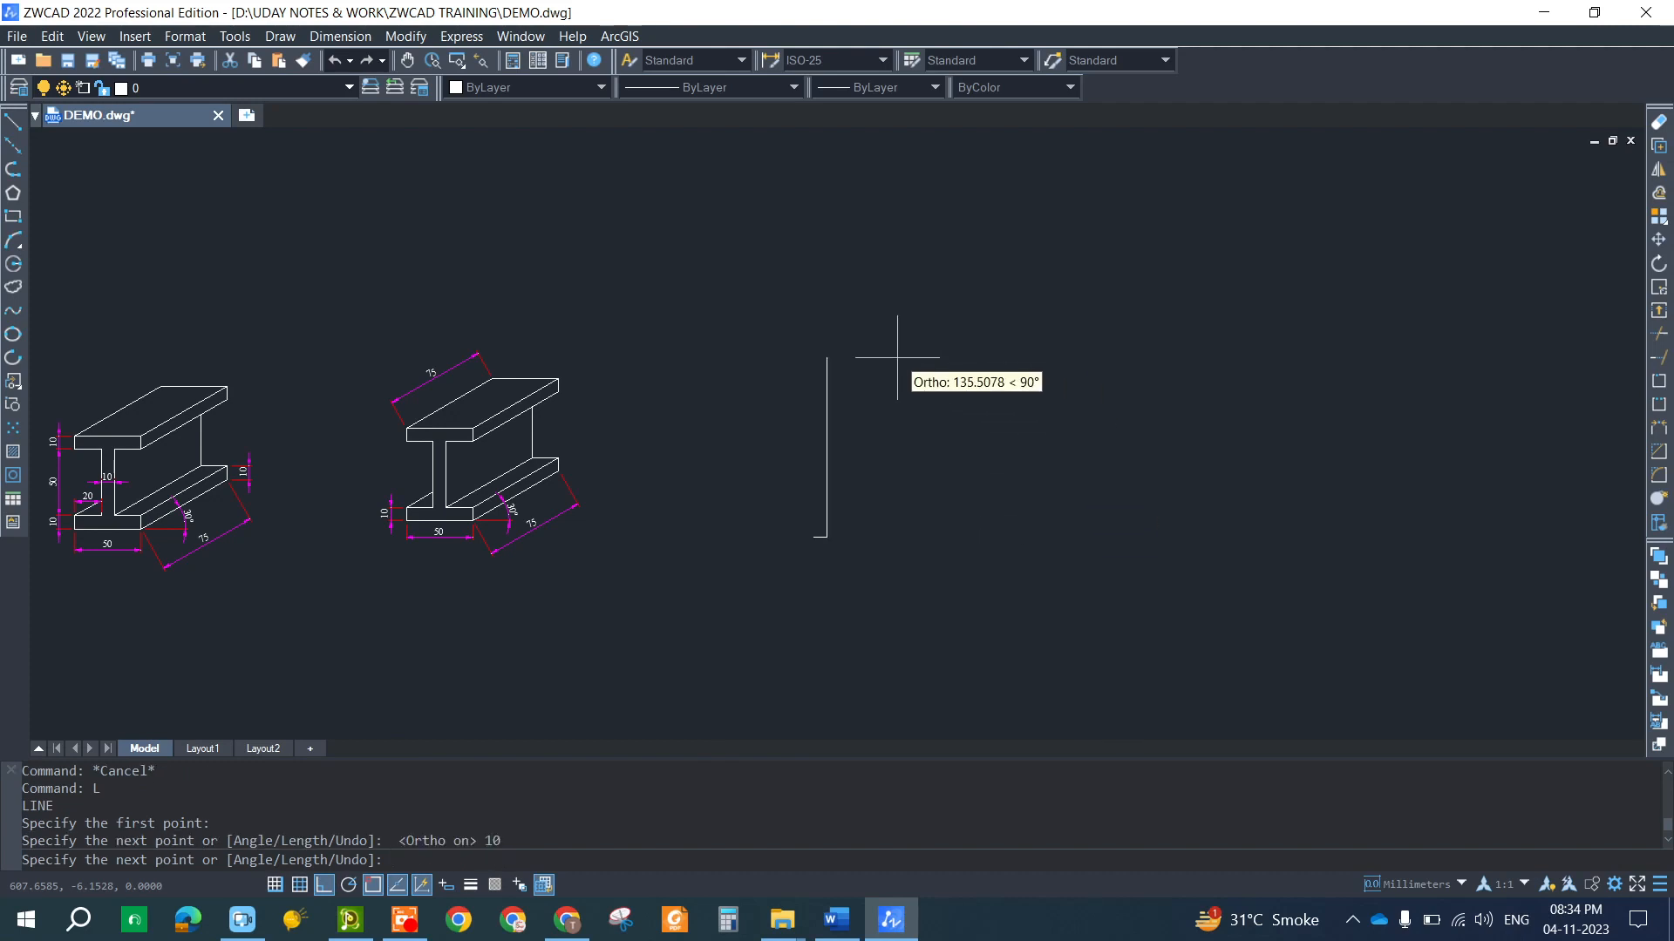
- Continue the stepped outline with segments 5 mm up, 5 mm right and 10 mm up
text(5)
key(Return)
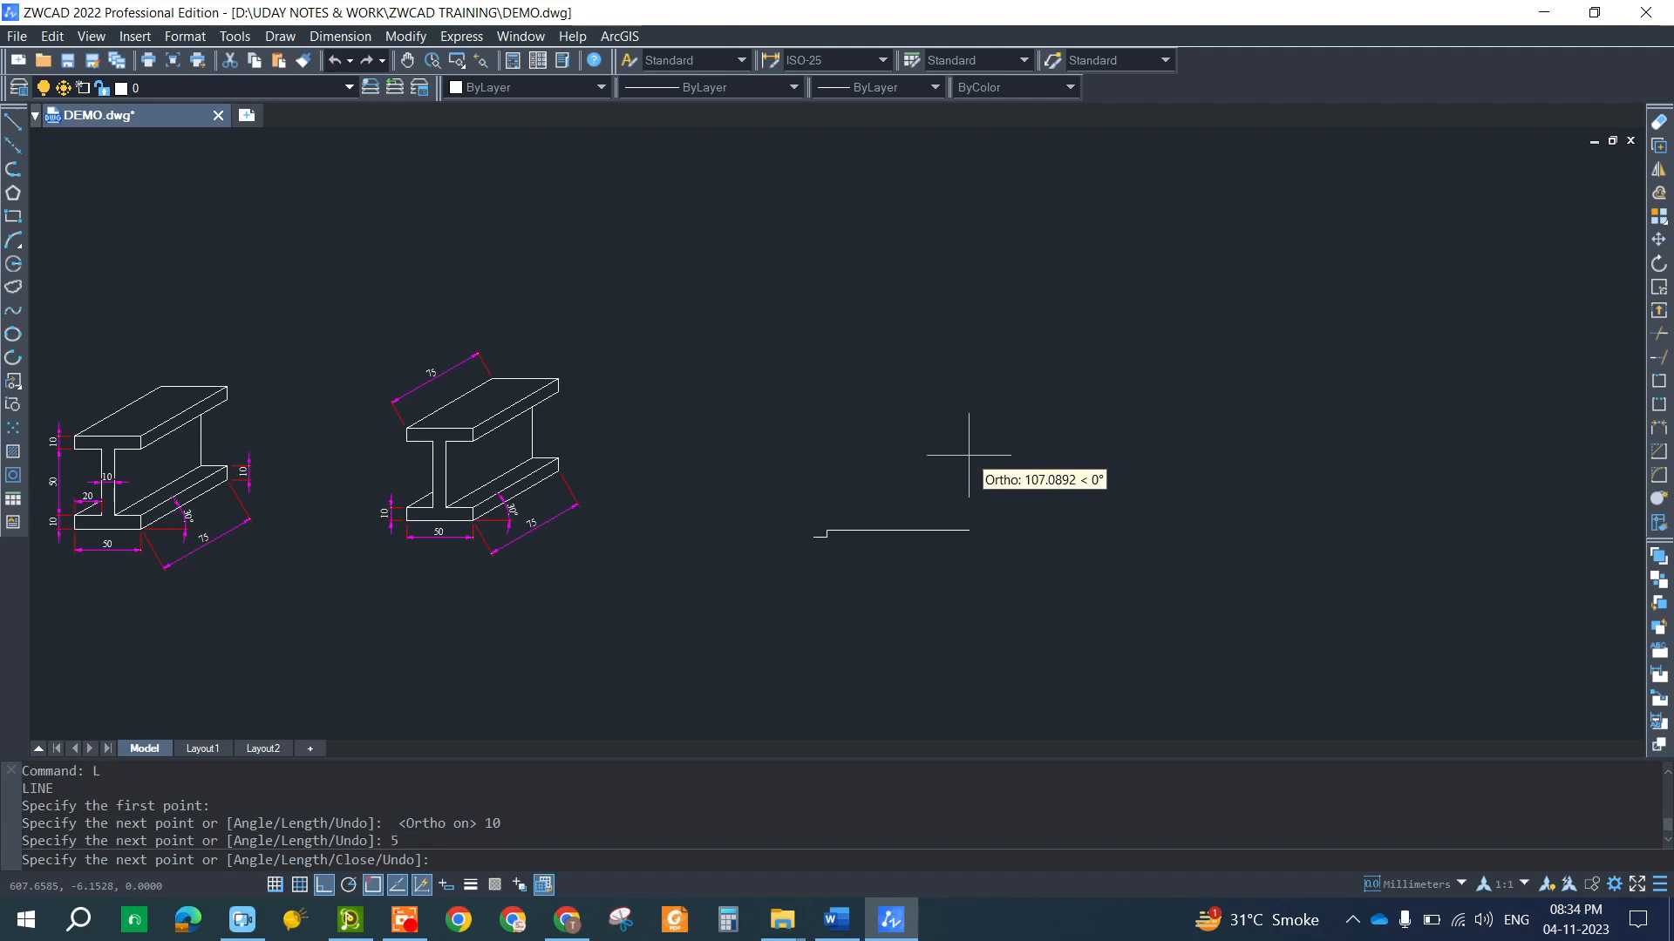
text(5)
key(Return)
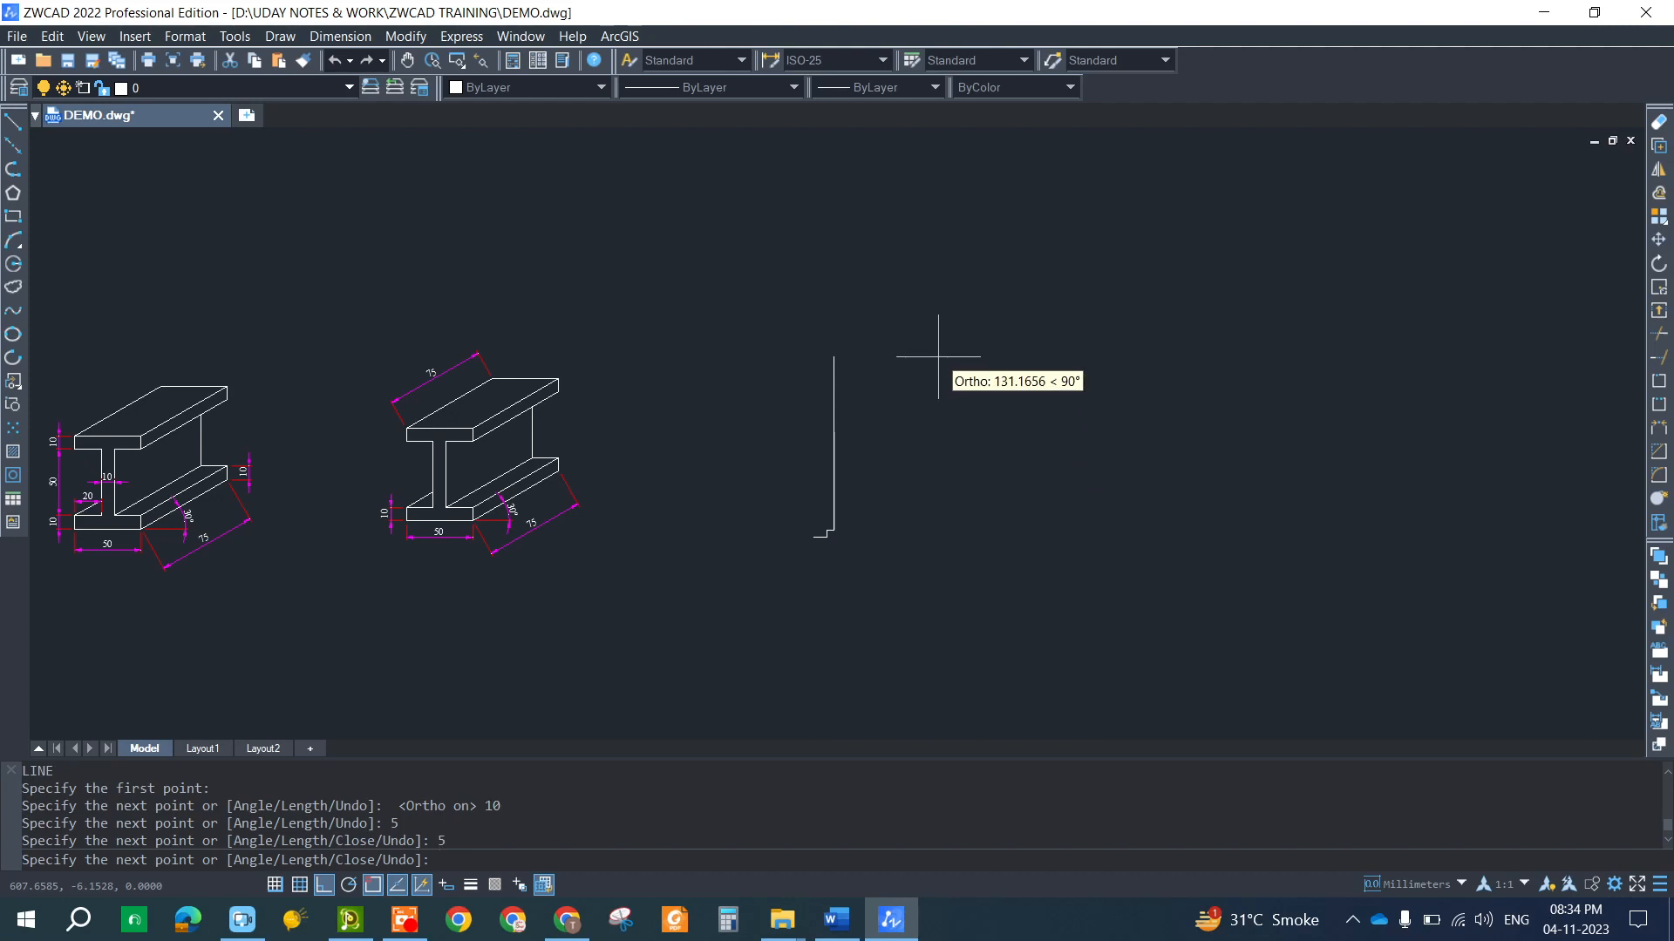
text(10)
key(Return)
- Form the outline's right-hand notch with segments 5 mm left, 5 mm up, 5 mm right and 5 mm up
scroll(767, 509, up, 5)
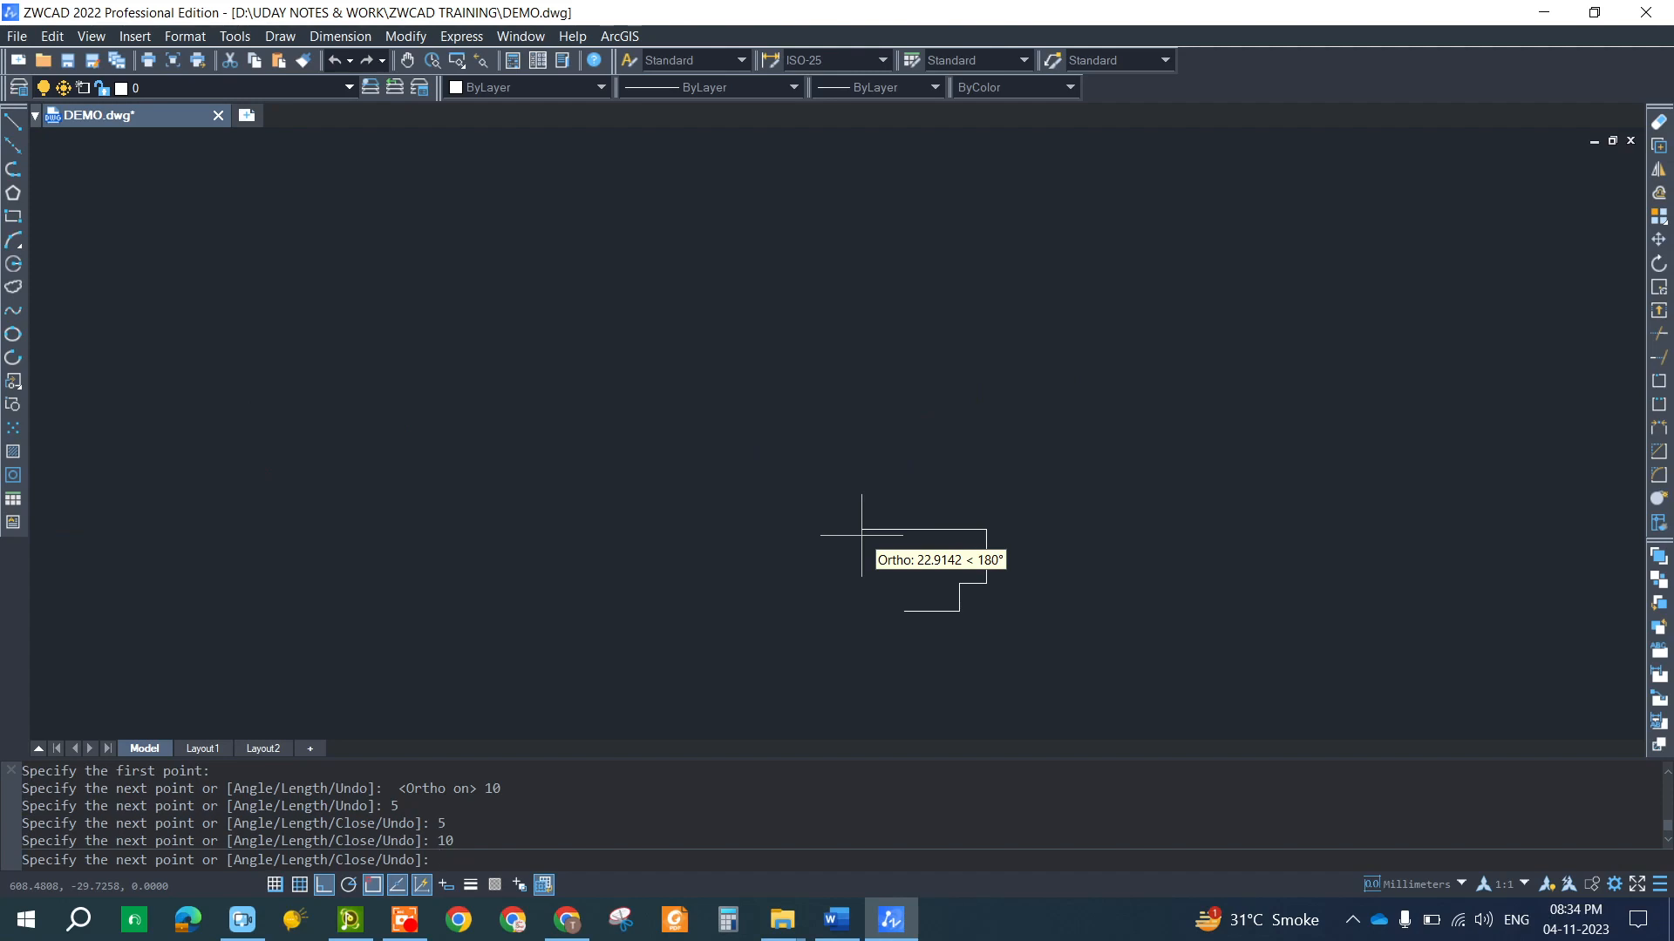
text(5)
key(Return)
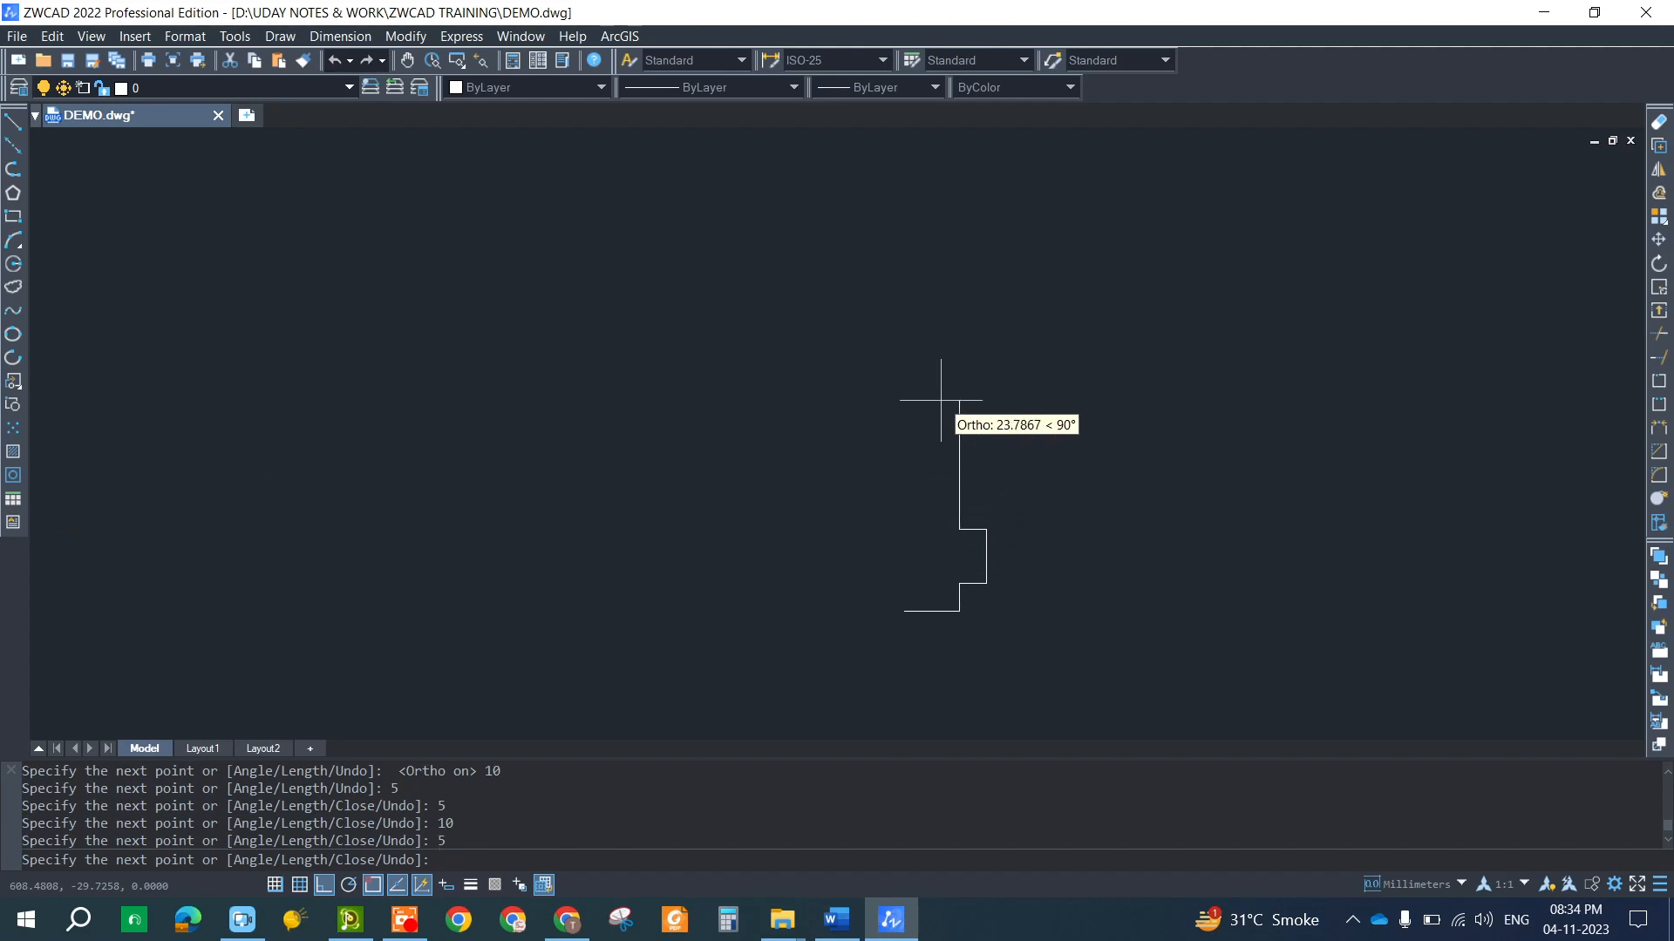
text(5)
key(Return)
text(5)
key(Return)
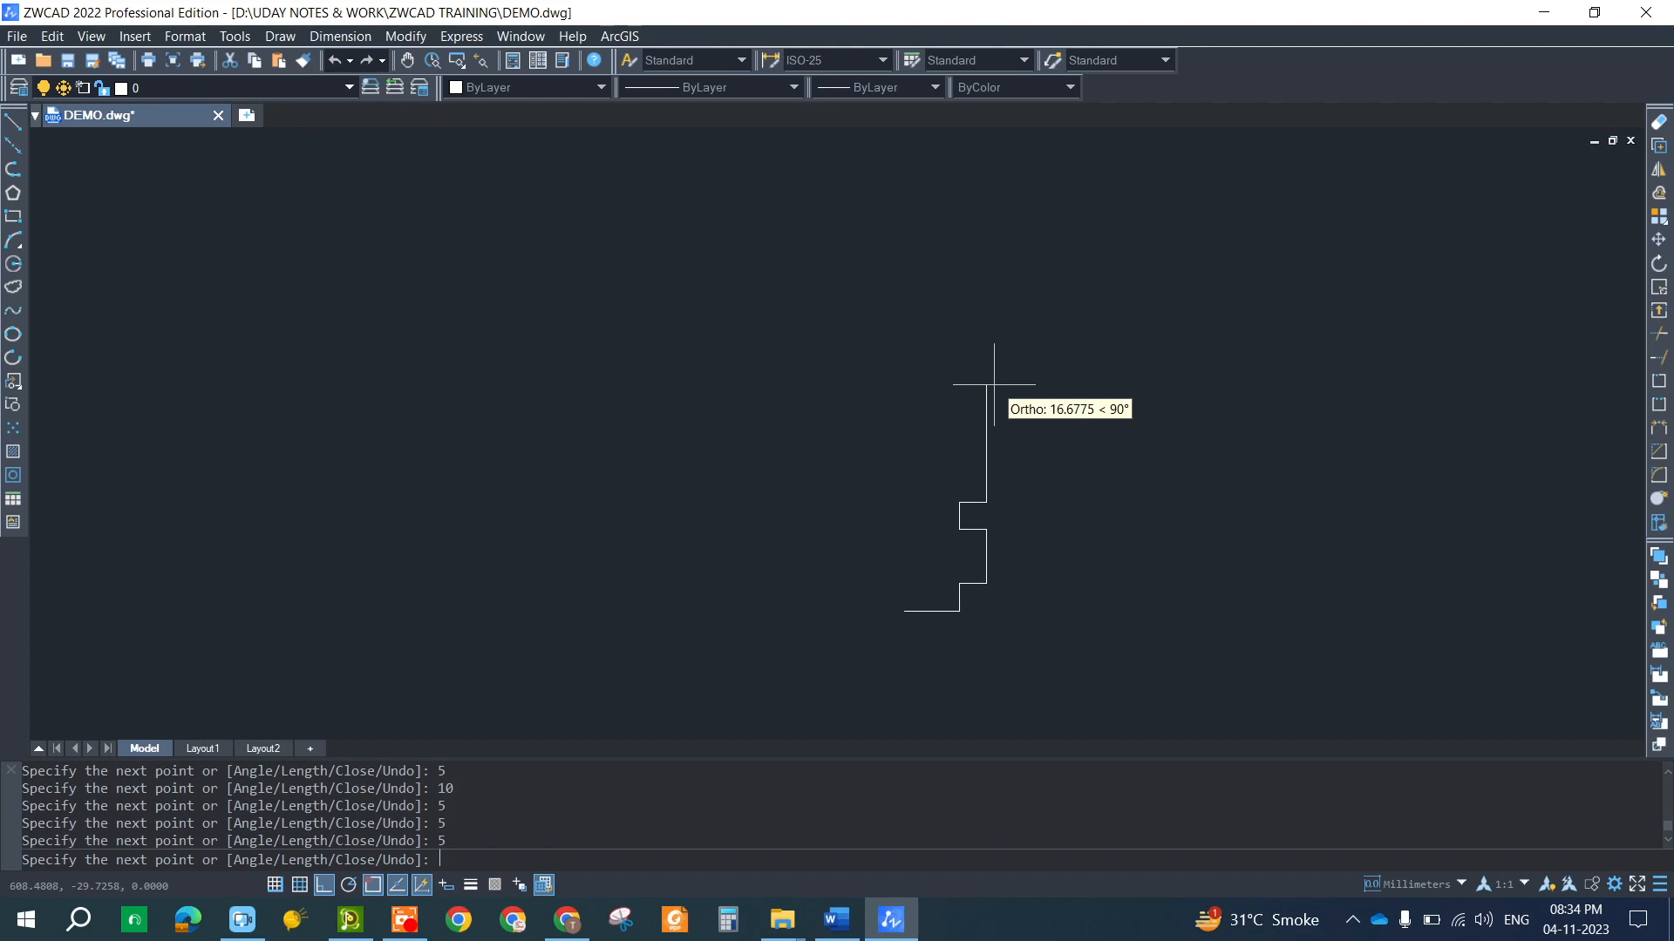
text(5)
key(Return)
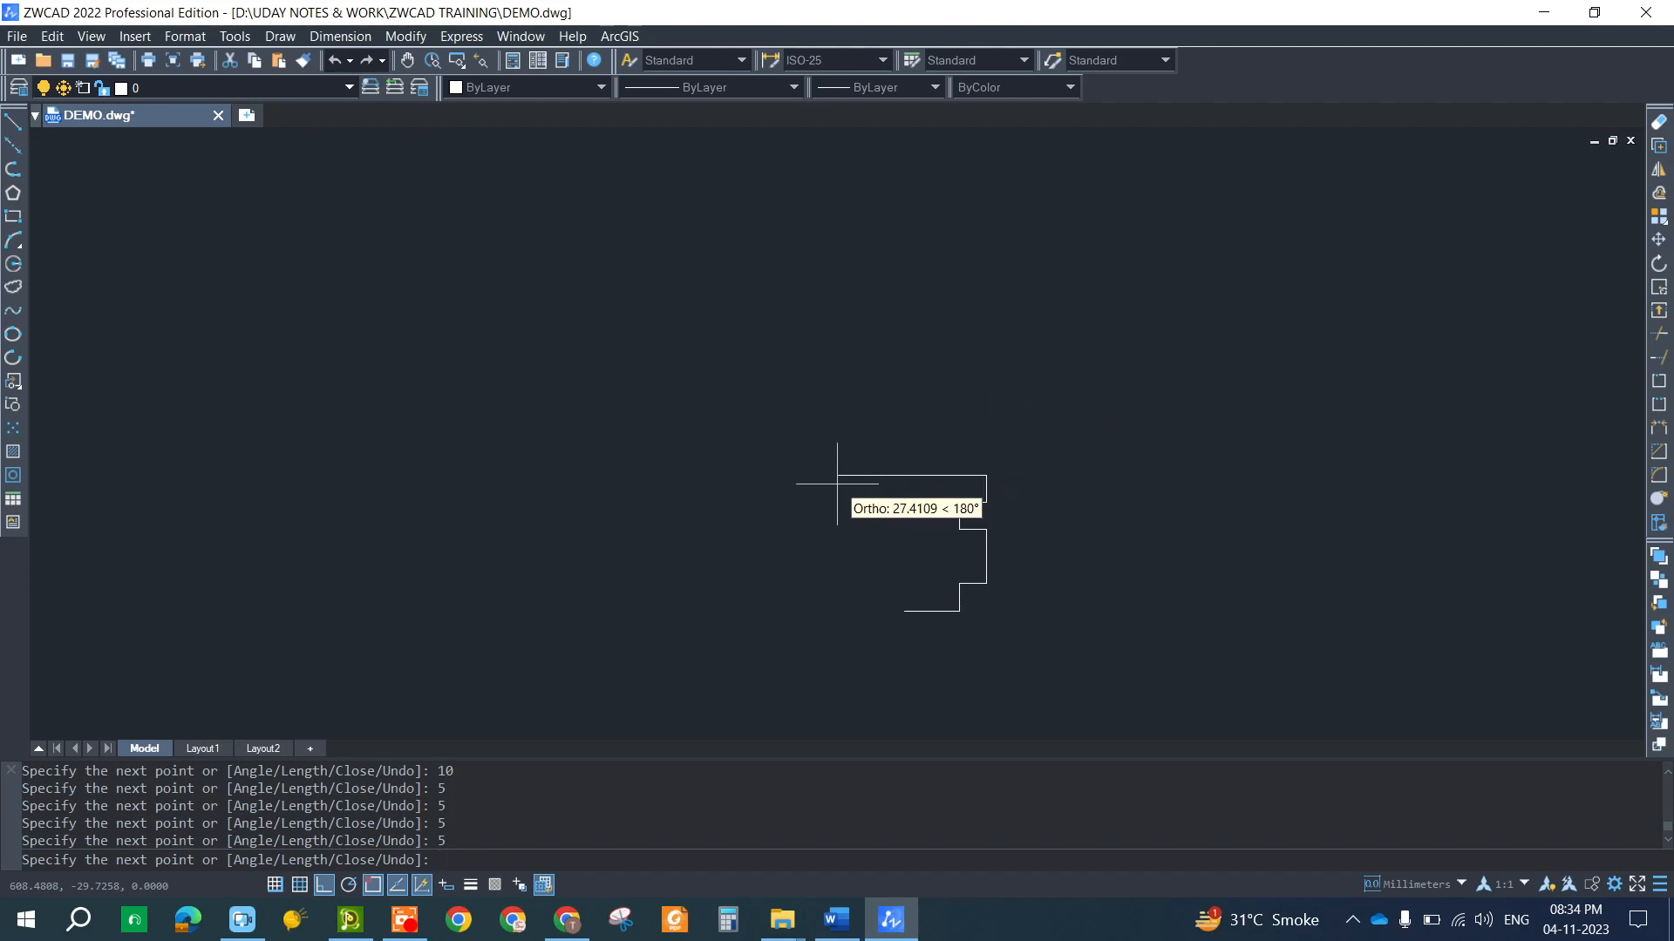
- Continue the outline with segments 20 mm left, 5 mm down, 5 mm right and 5 mm down
key(Return)
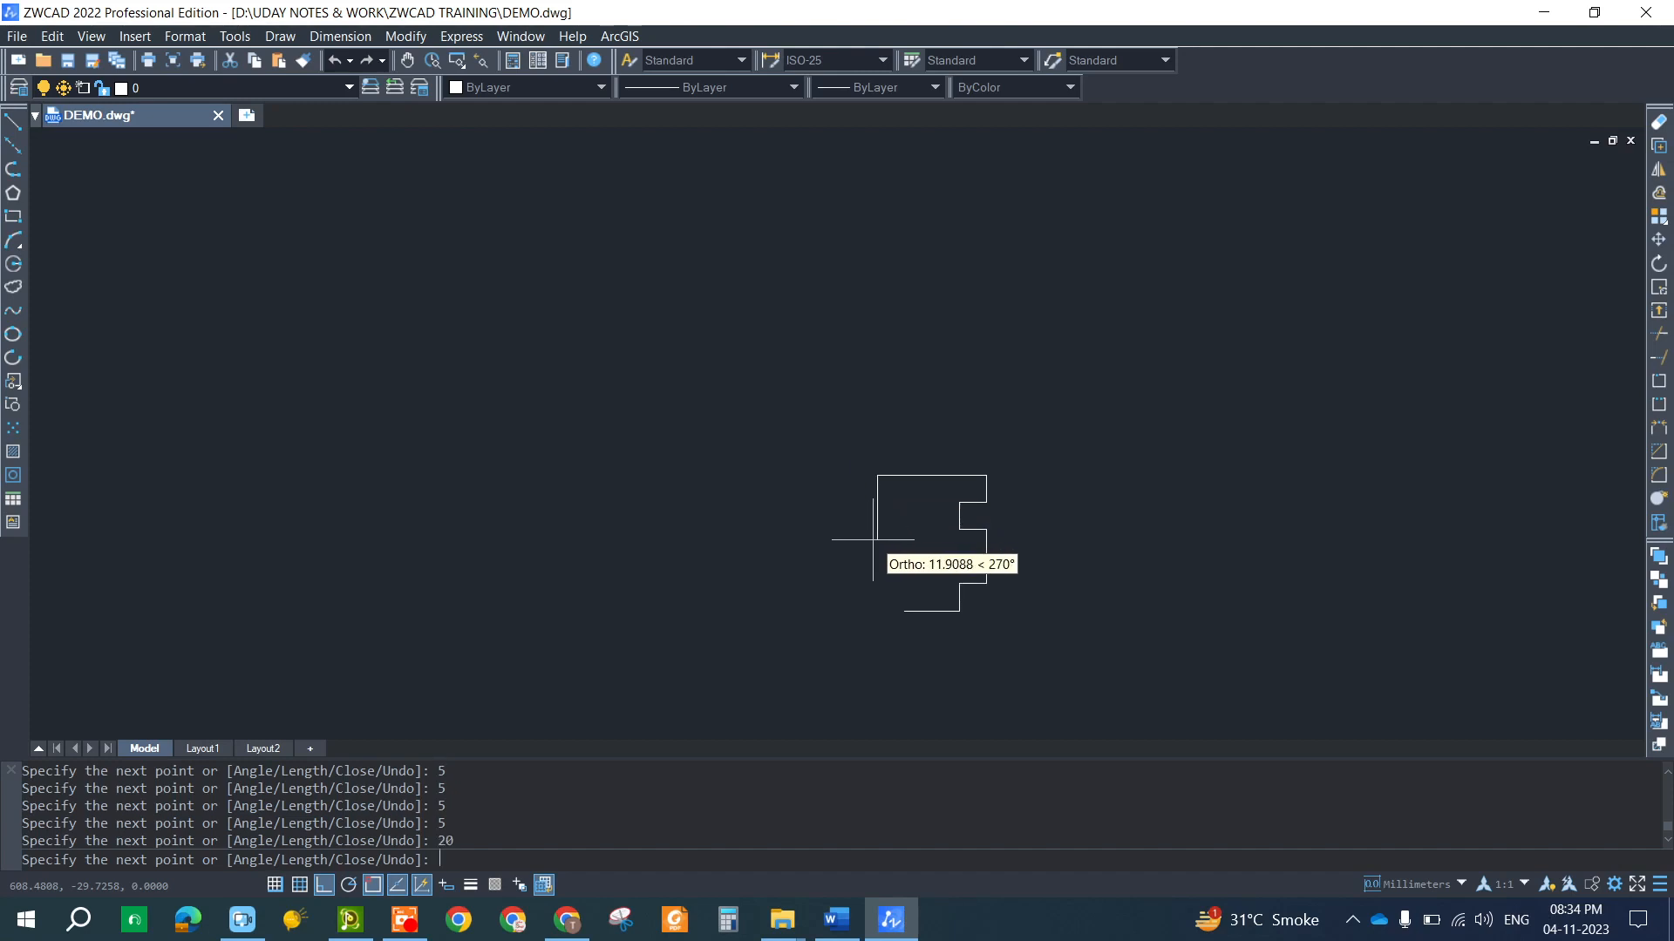
text(5)
key(Return)
text(5)
key(Return)
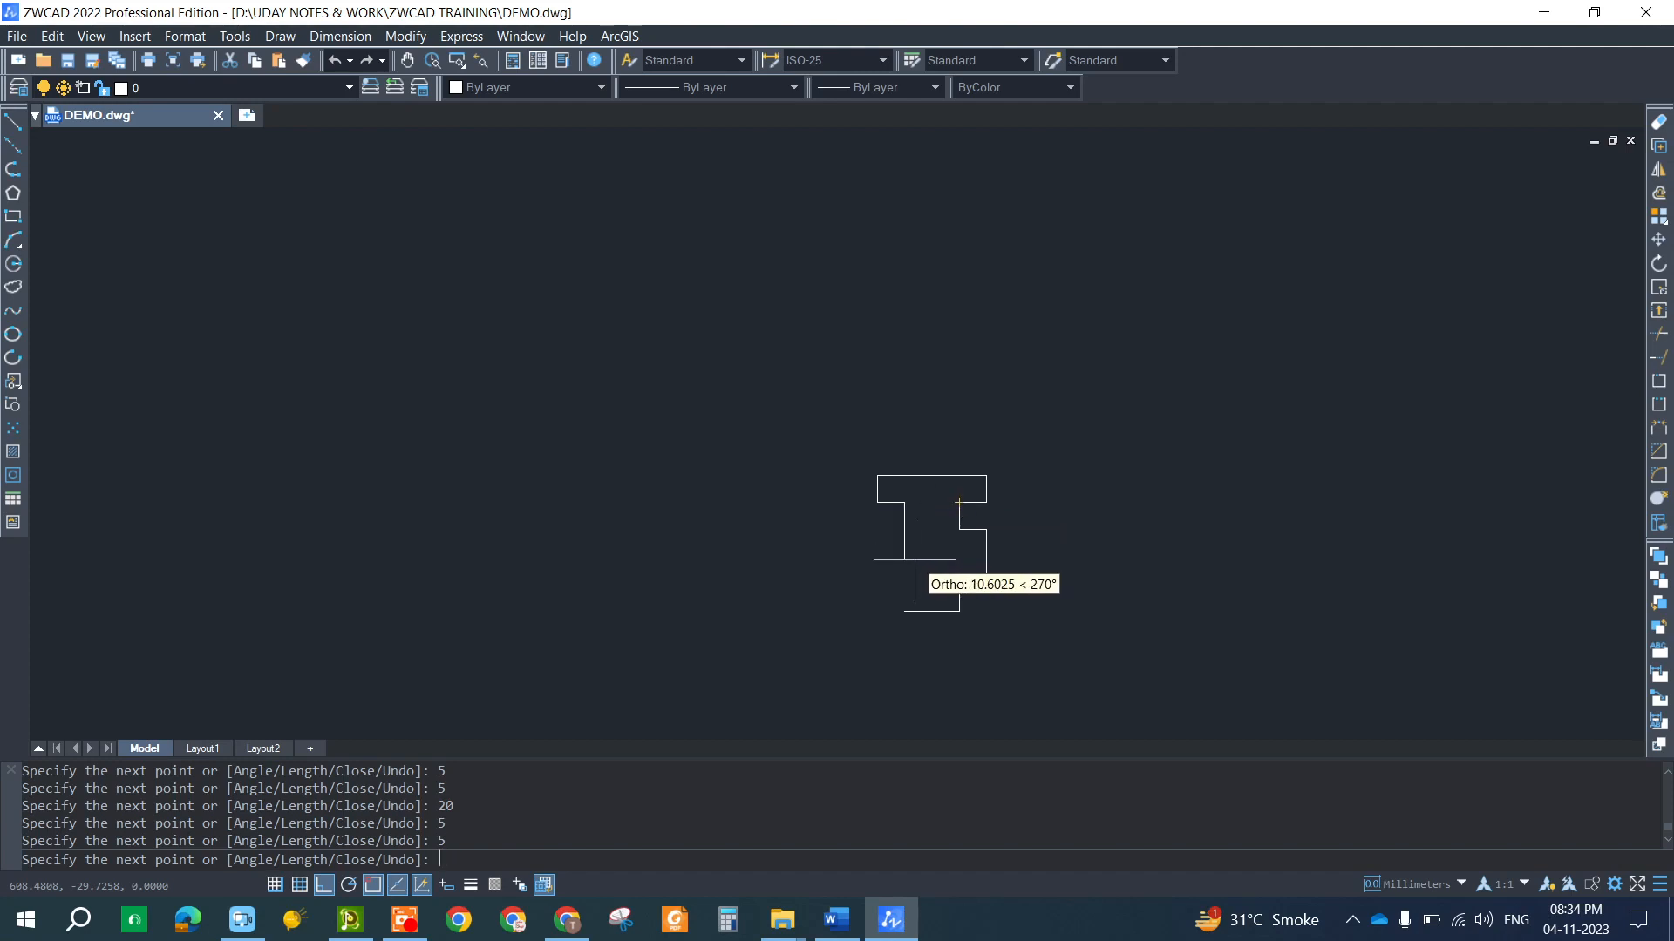
text(5)
key(Return)
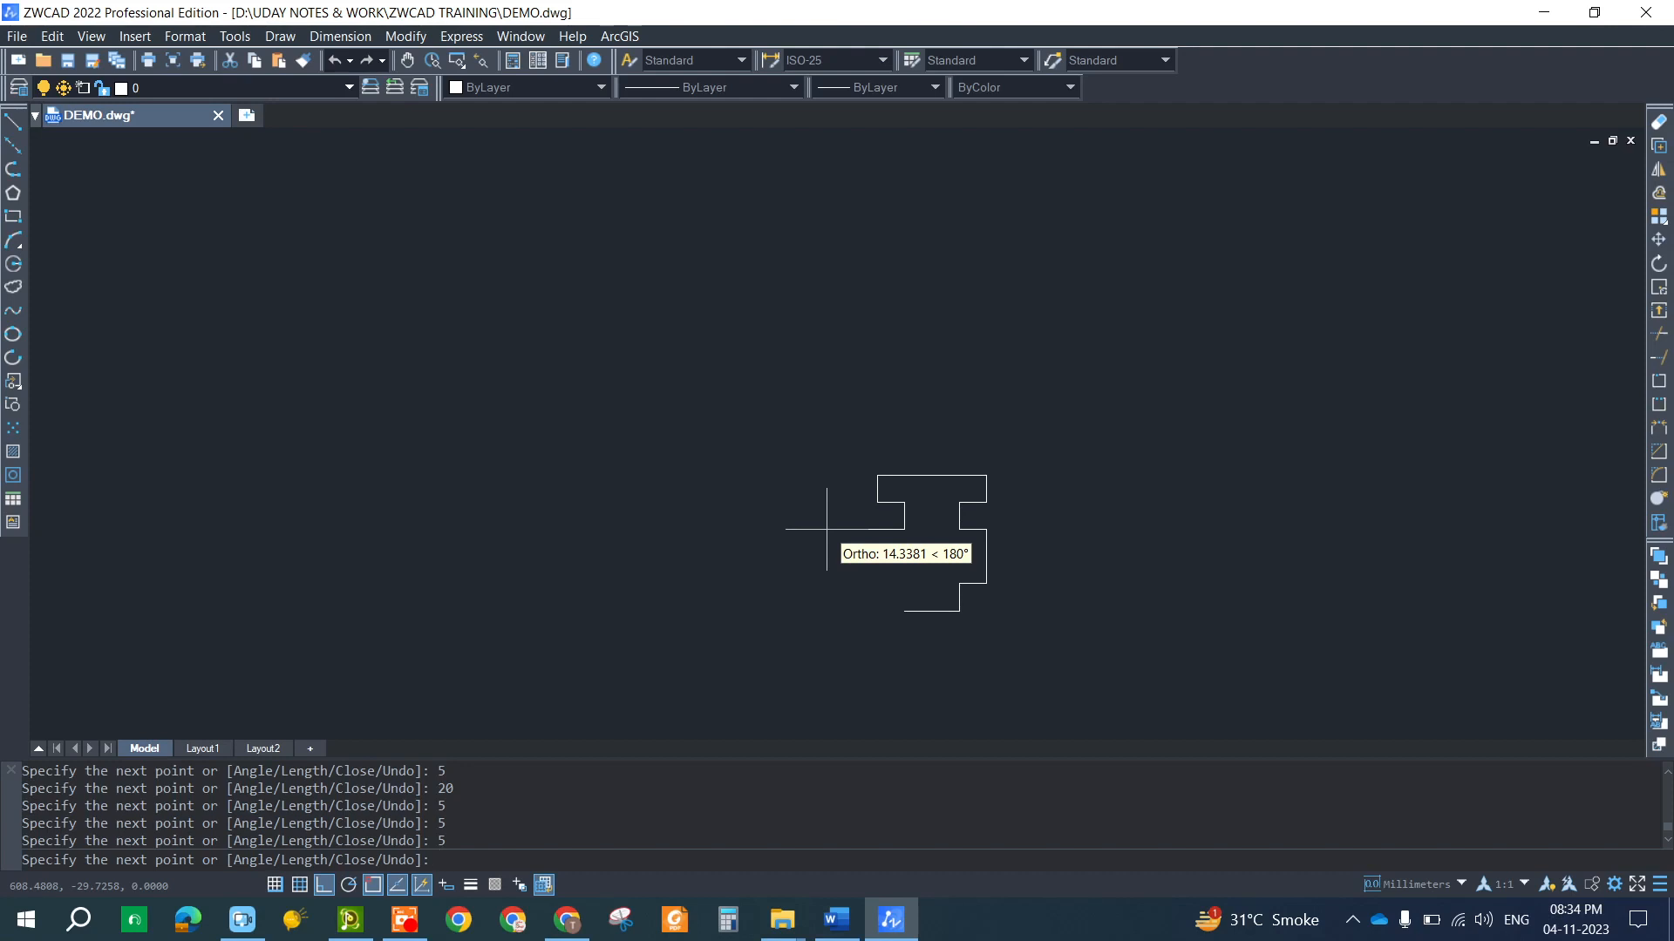
- Extend the outline 25 mm to the left and 20 mm up
text(25)
key(Return)
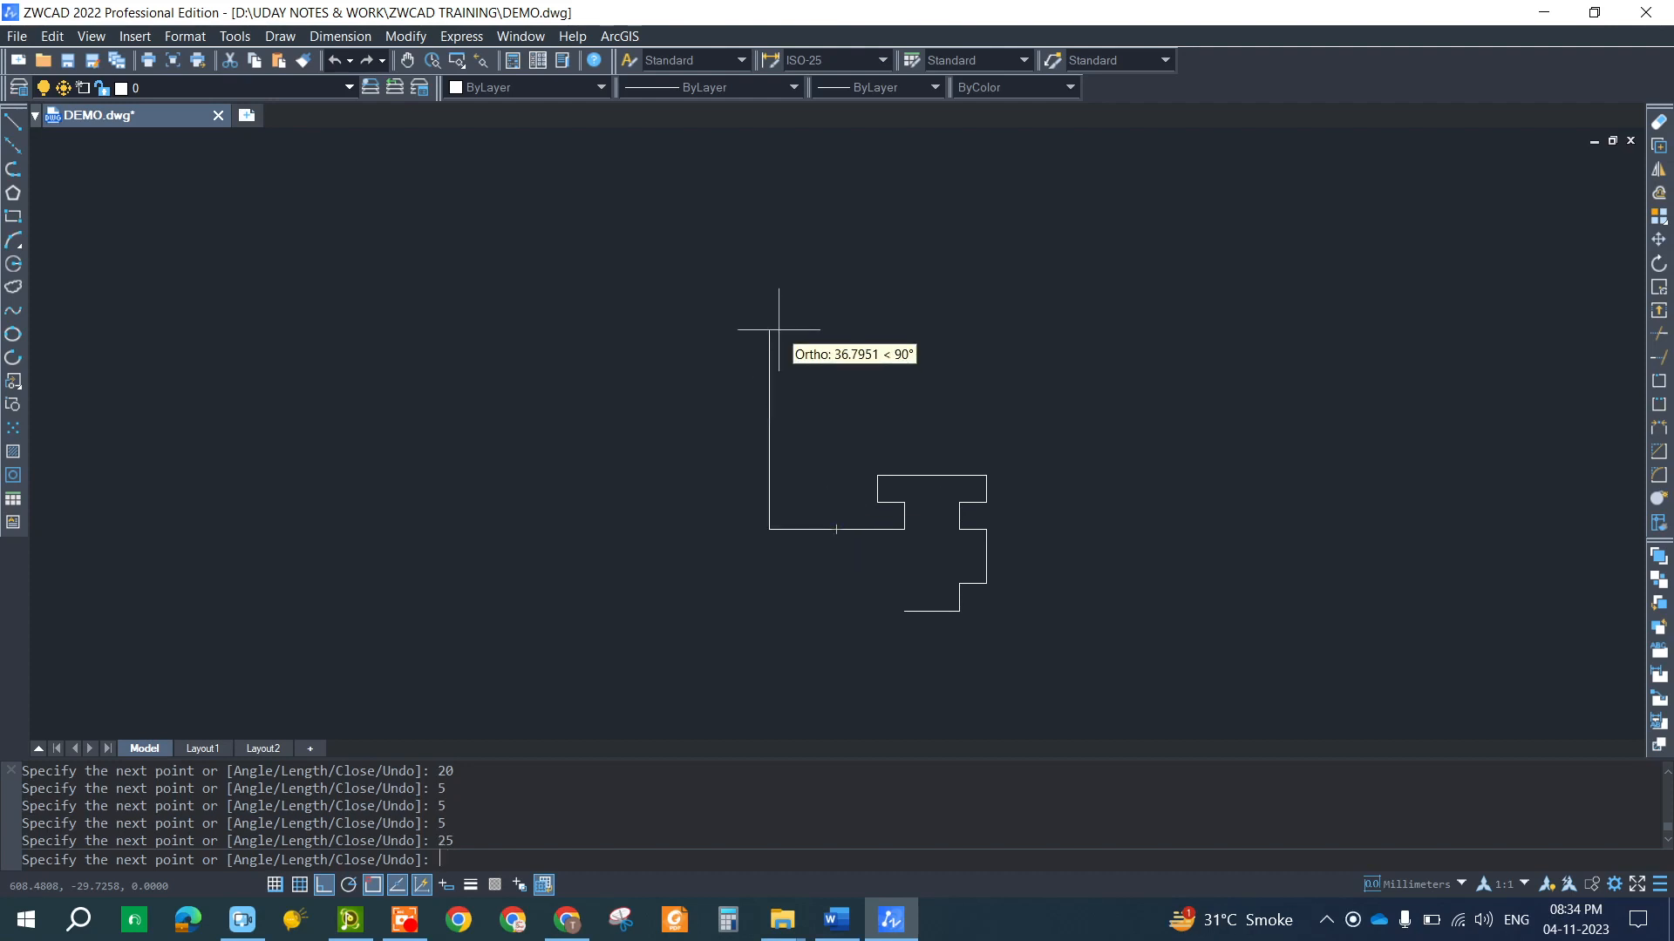
key(Return)
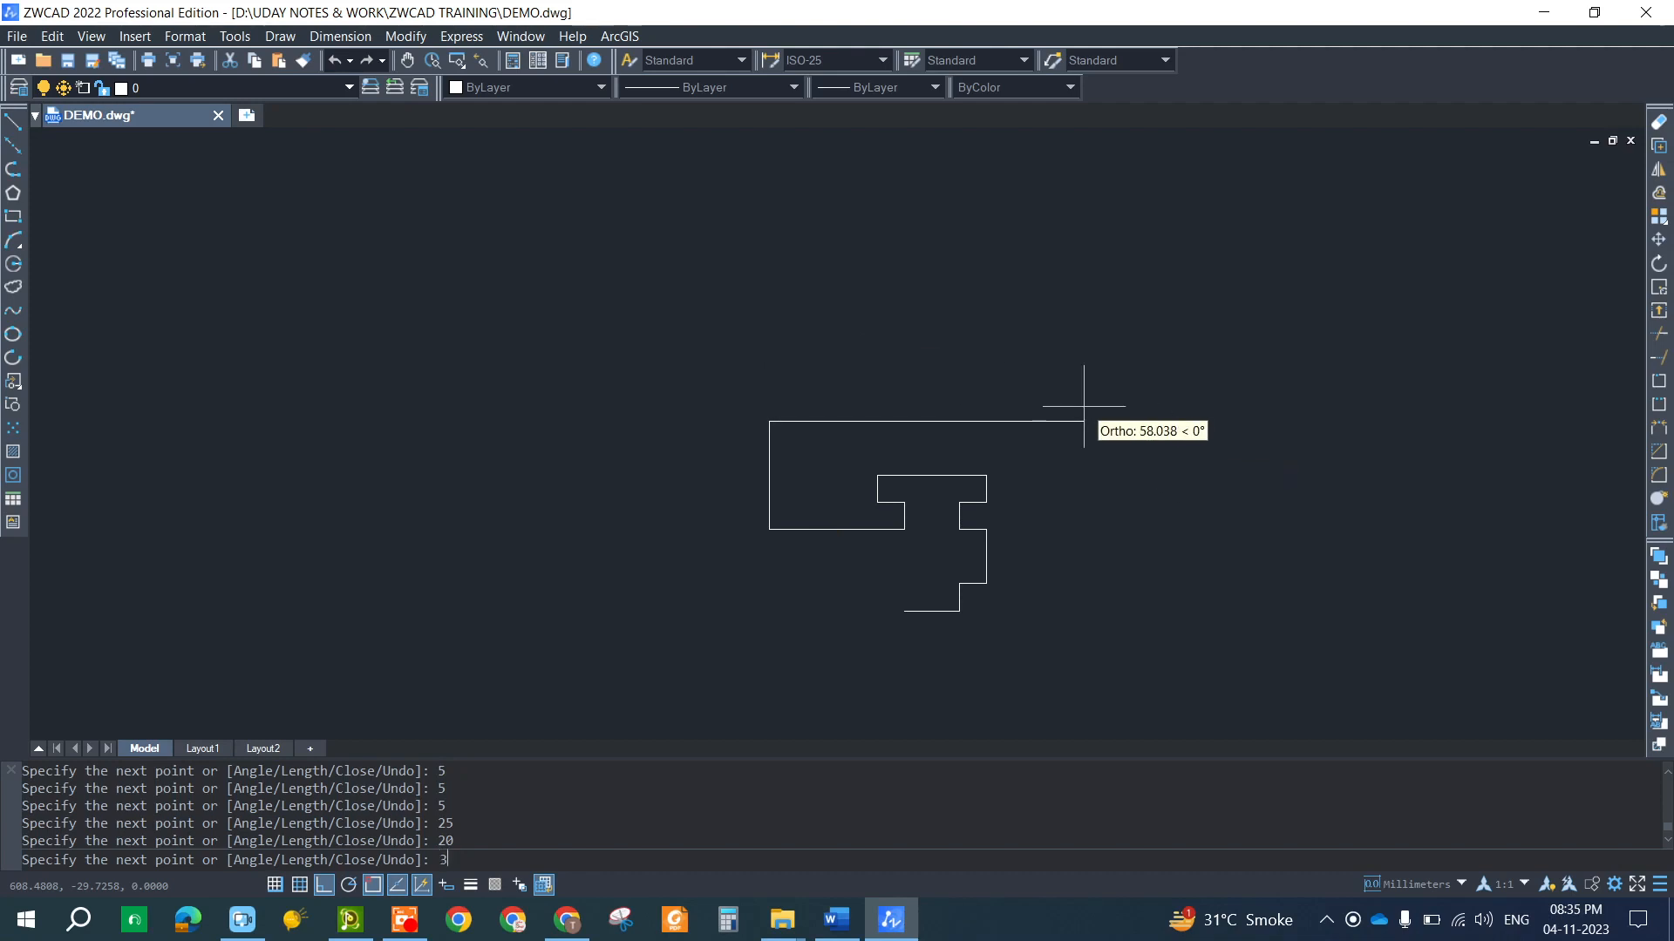
- Extend the stepped outline 30 mm to the right along its inner top edge
key(Return)
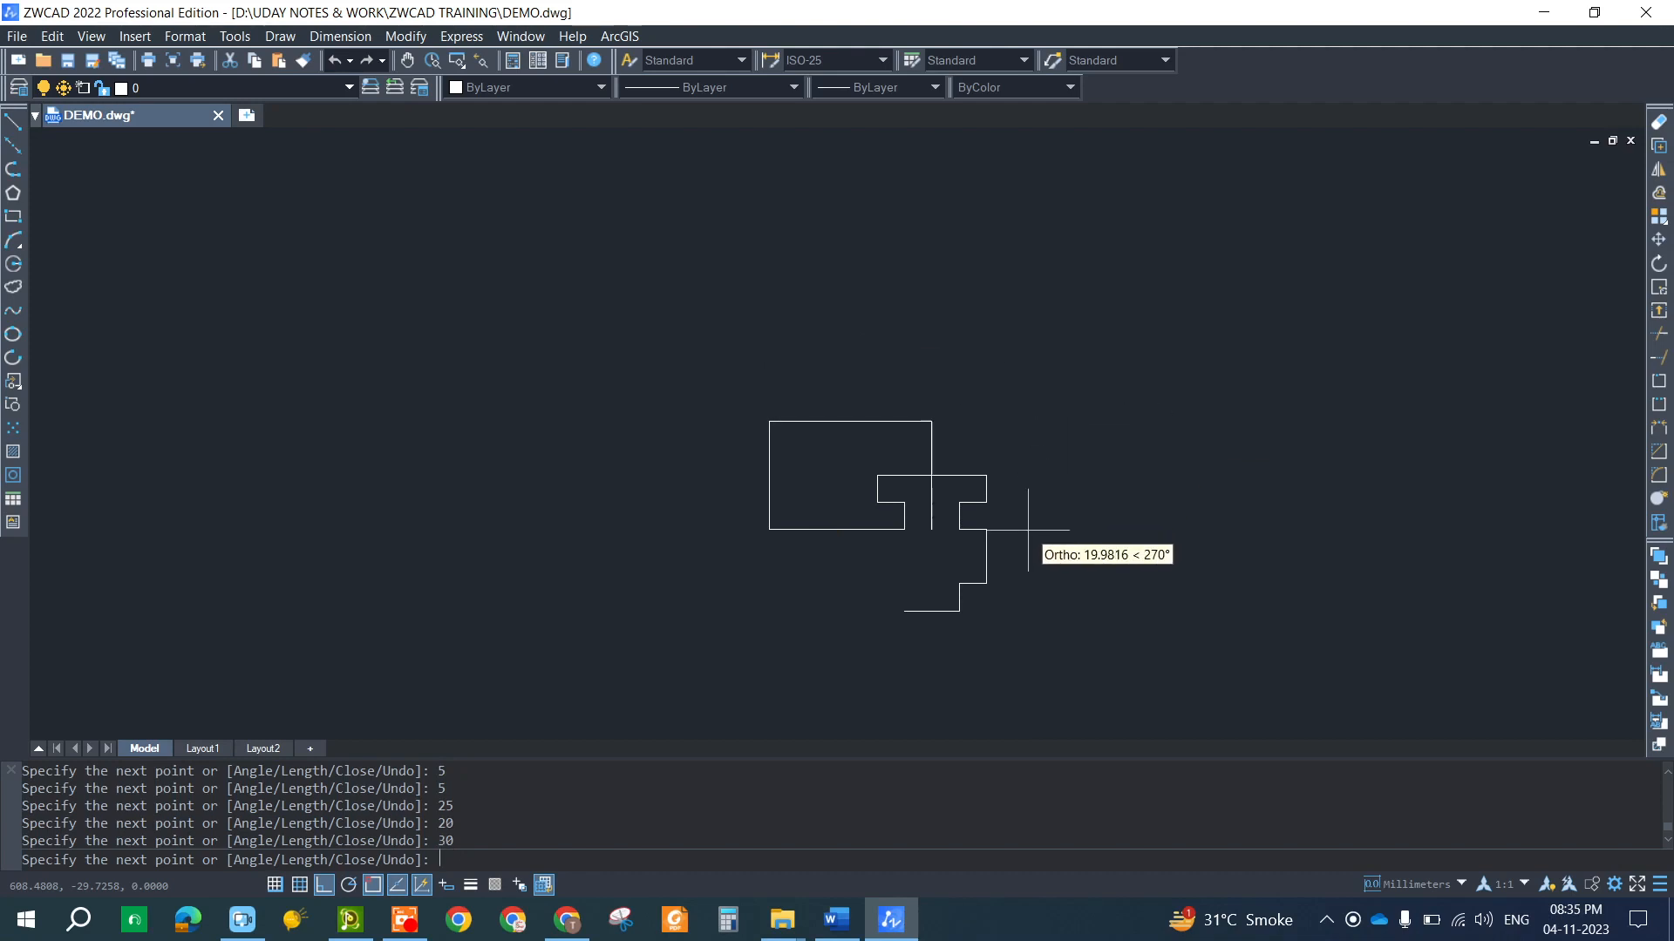
text(10)
key(Return)
key(ctrl+z)
- Continue the outline with segments 5 mm down, 10 mm right, 15 mm up and 50 mm left
text(5)
key(Return)
text(10)
key(Return)
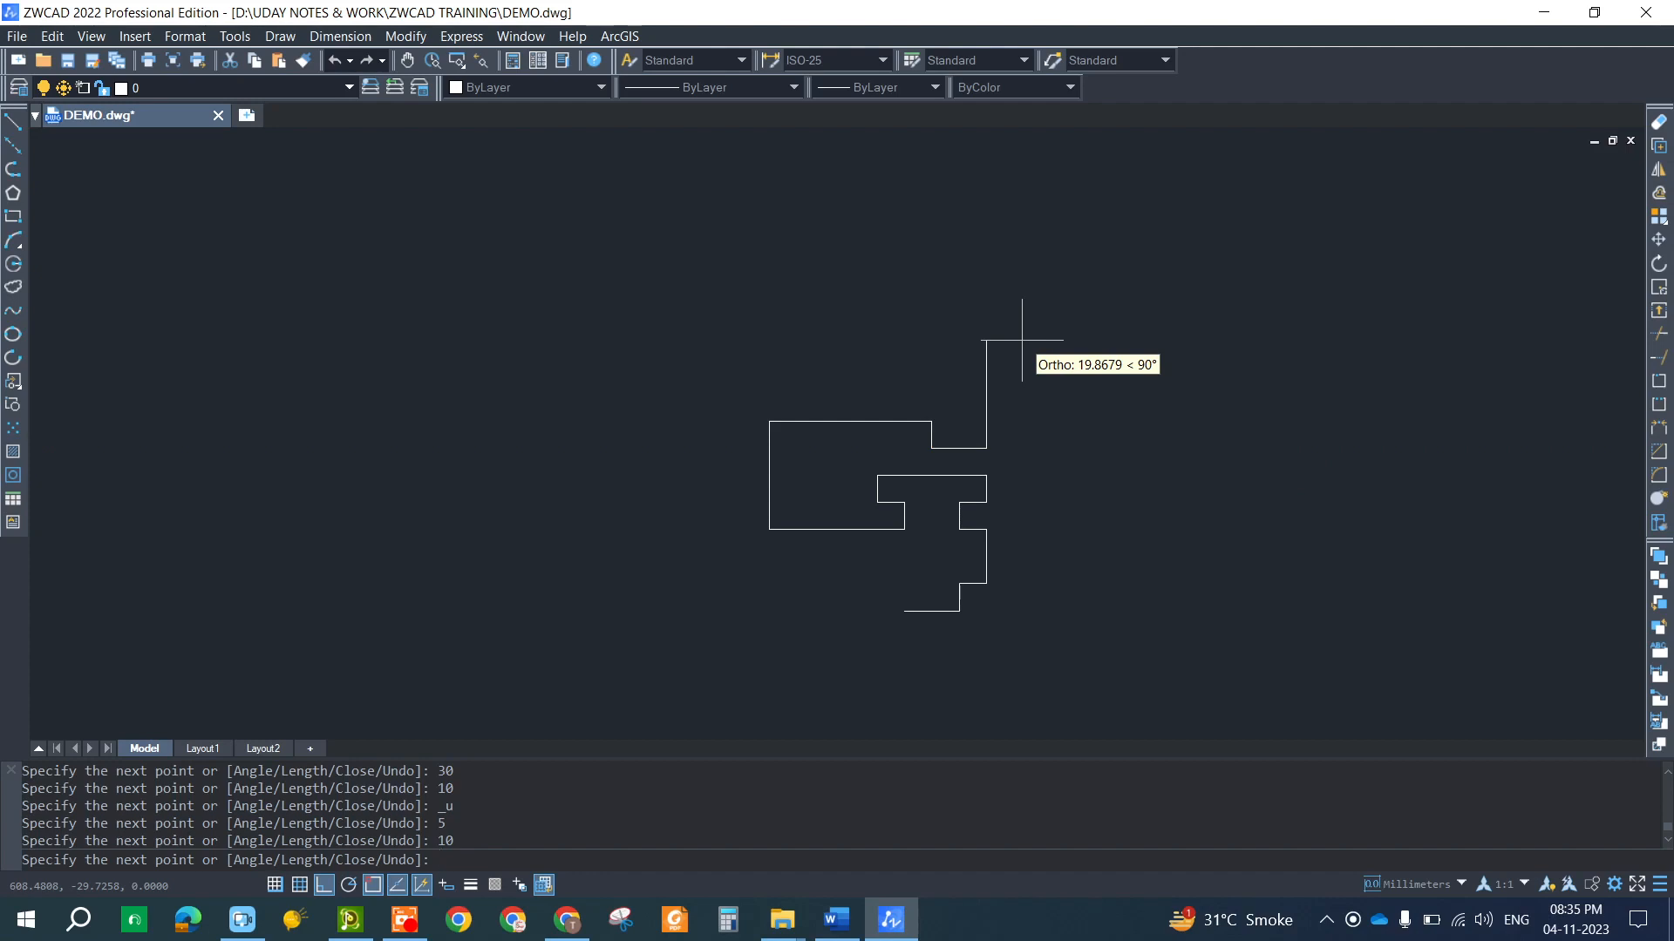
text(15)
key(Return)
text(5)
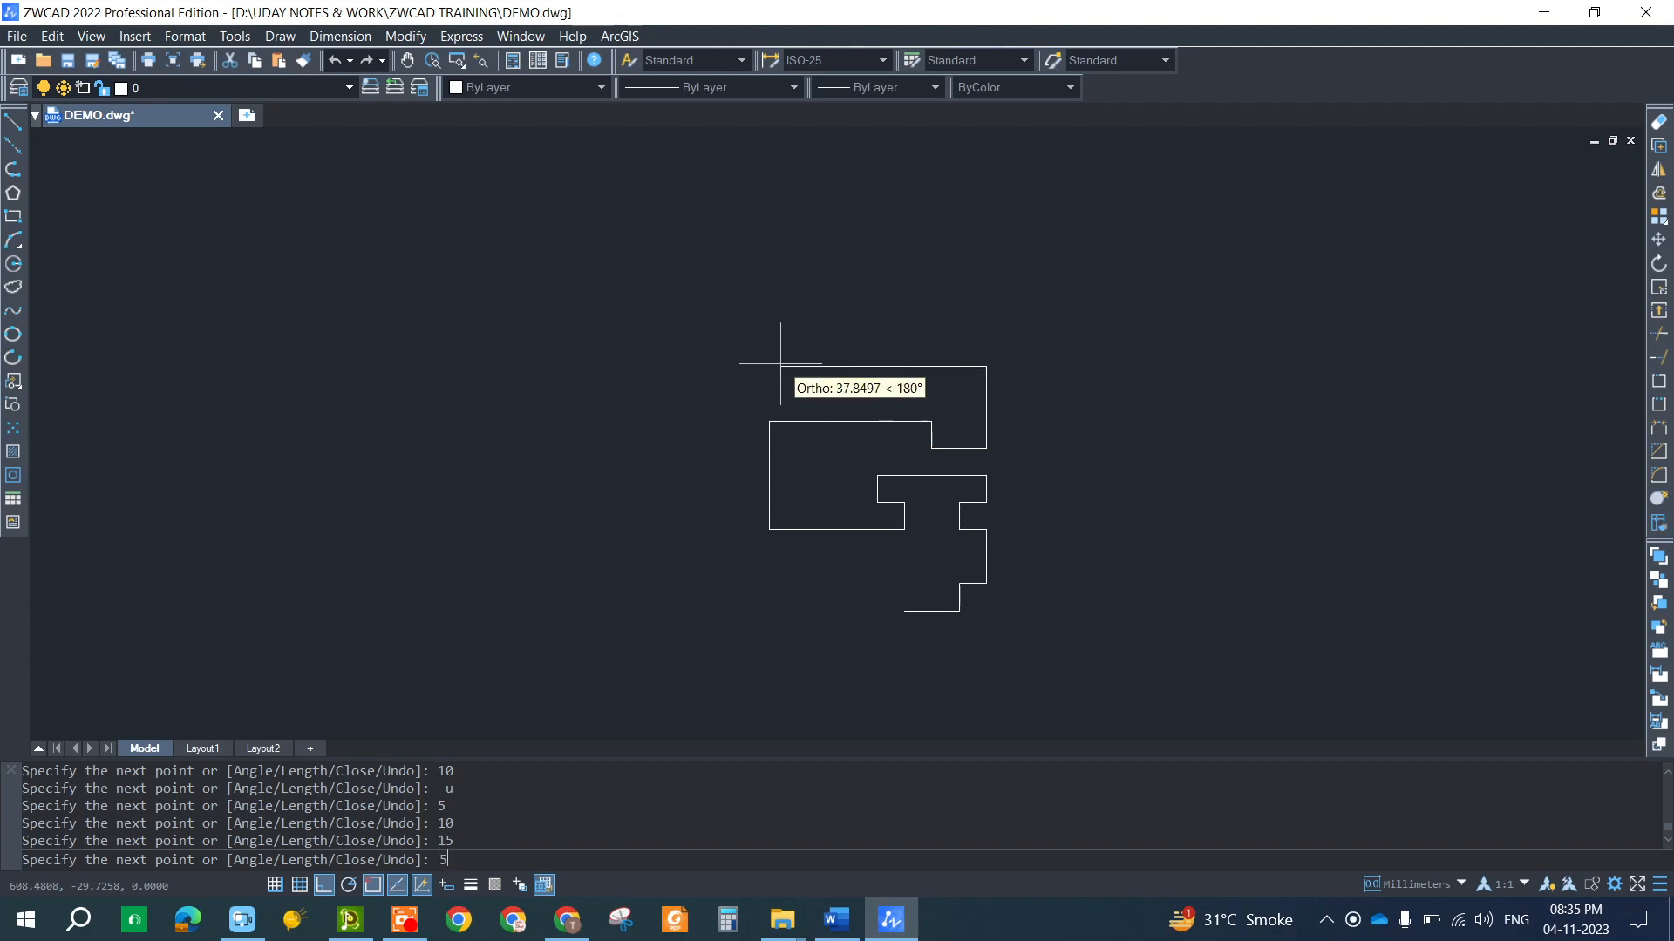
text(0)
key(Return)
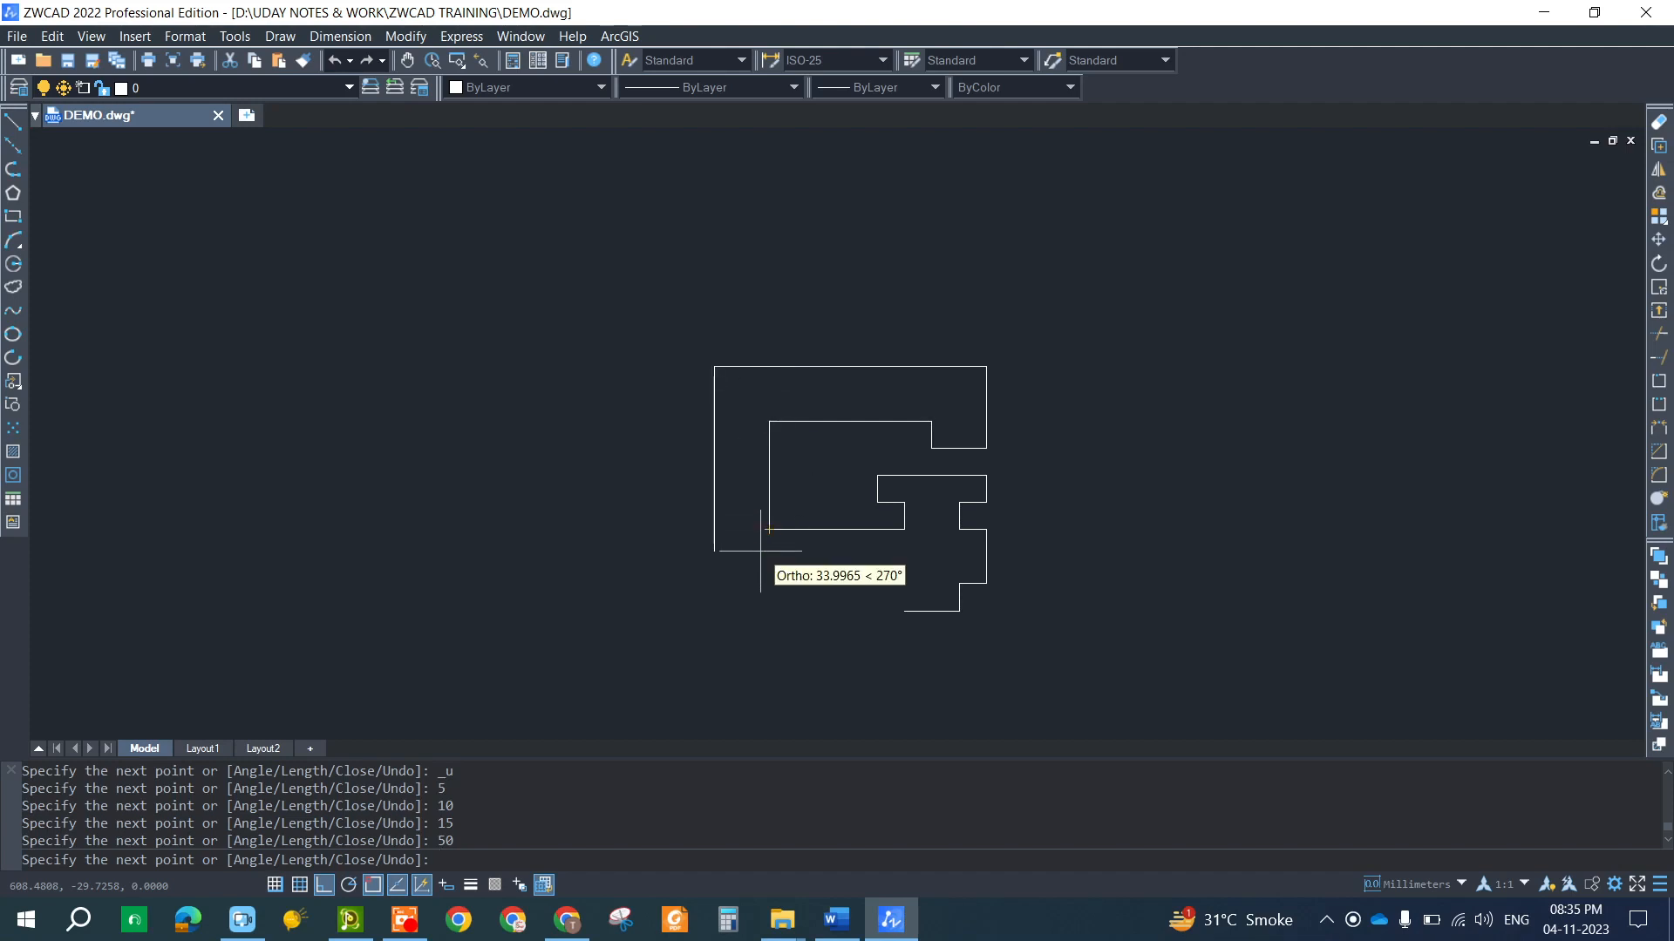
- Complete the outline back to its start point with segments 40 mm down, 35 mm right and 5 mm down
text(40)
key(Return)
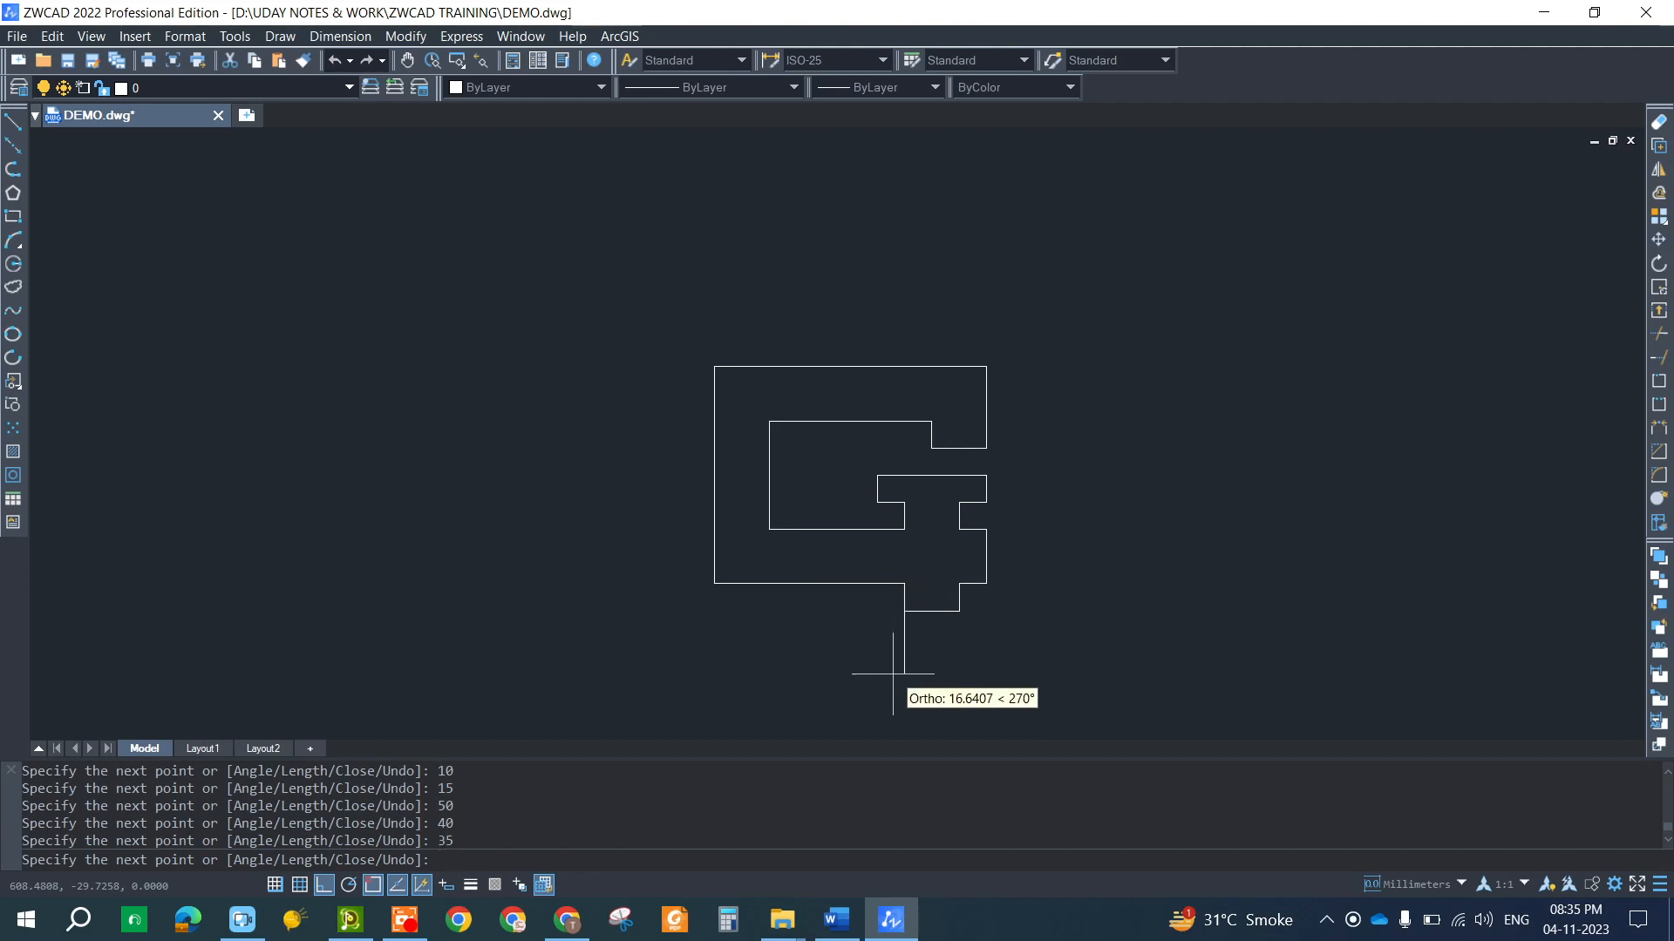
text(5)
key(Return)
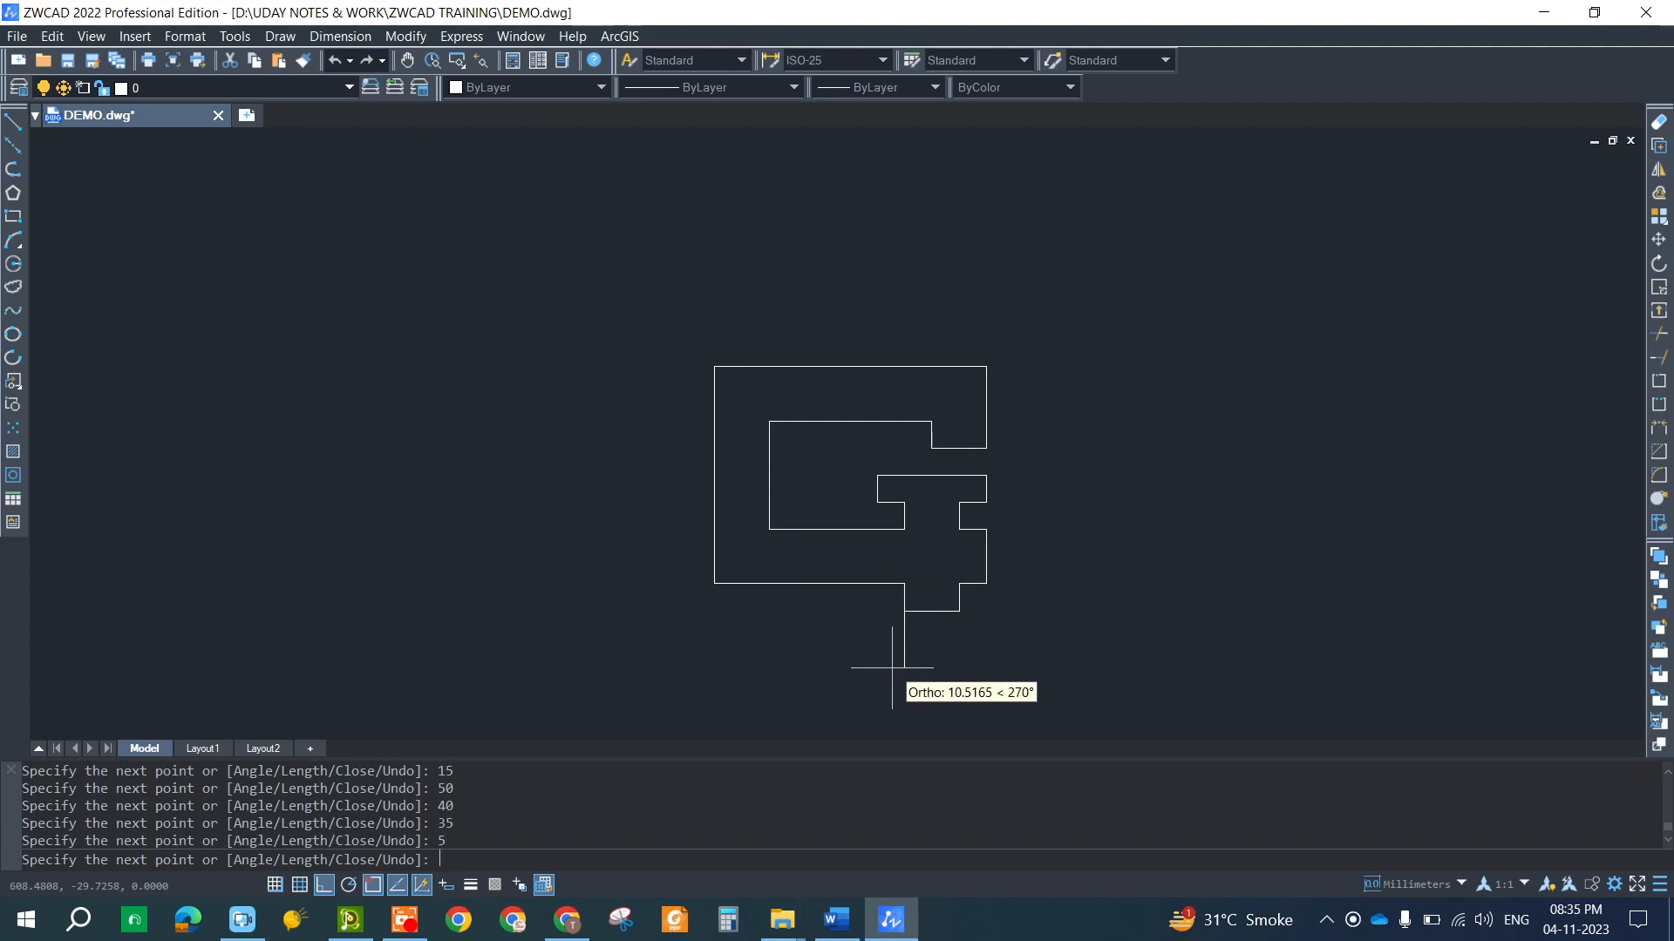
key(Return)
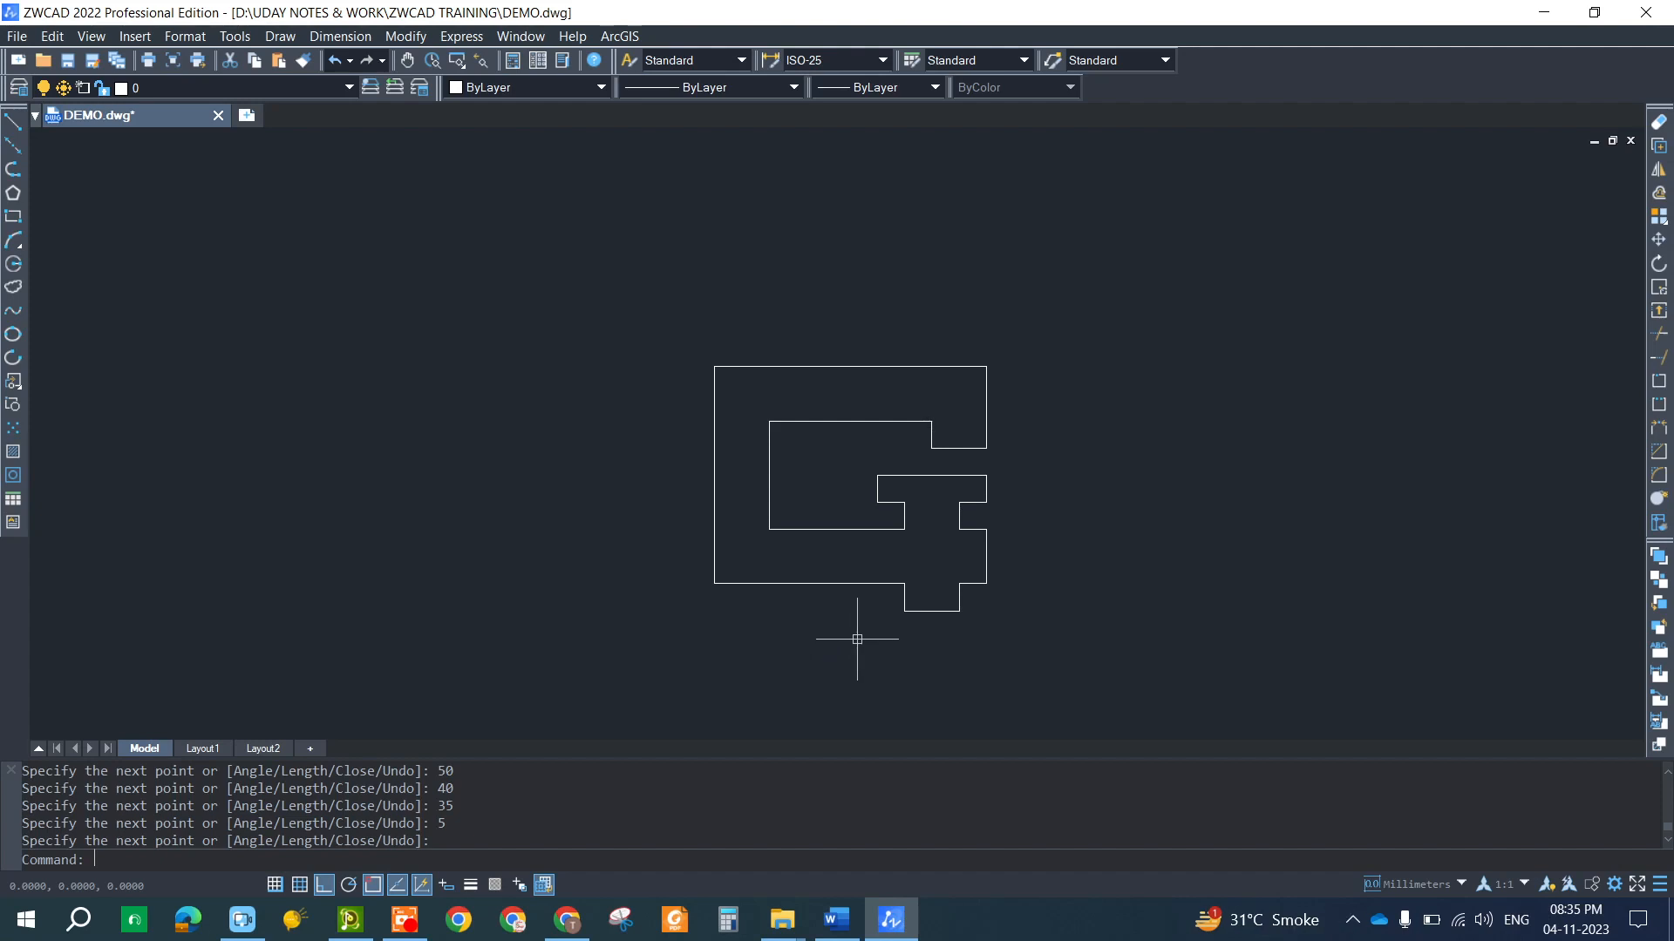
- Add linear dimensions above the outline's top edge and beside its left edge
click(367, 34)
click(374, 88)
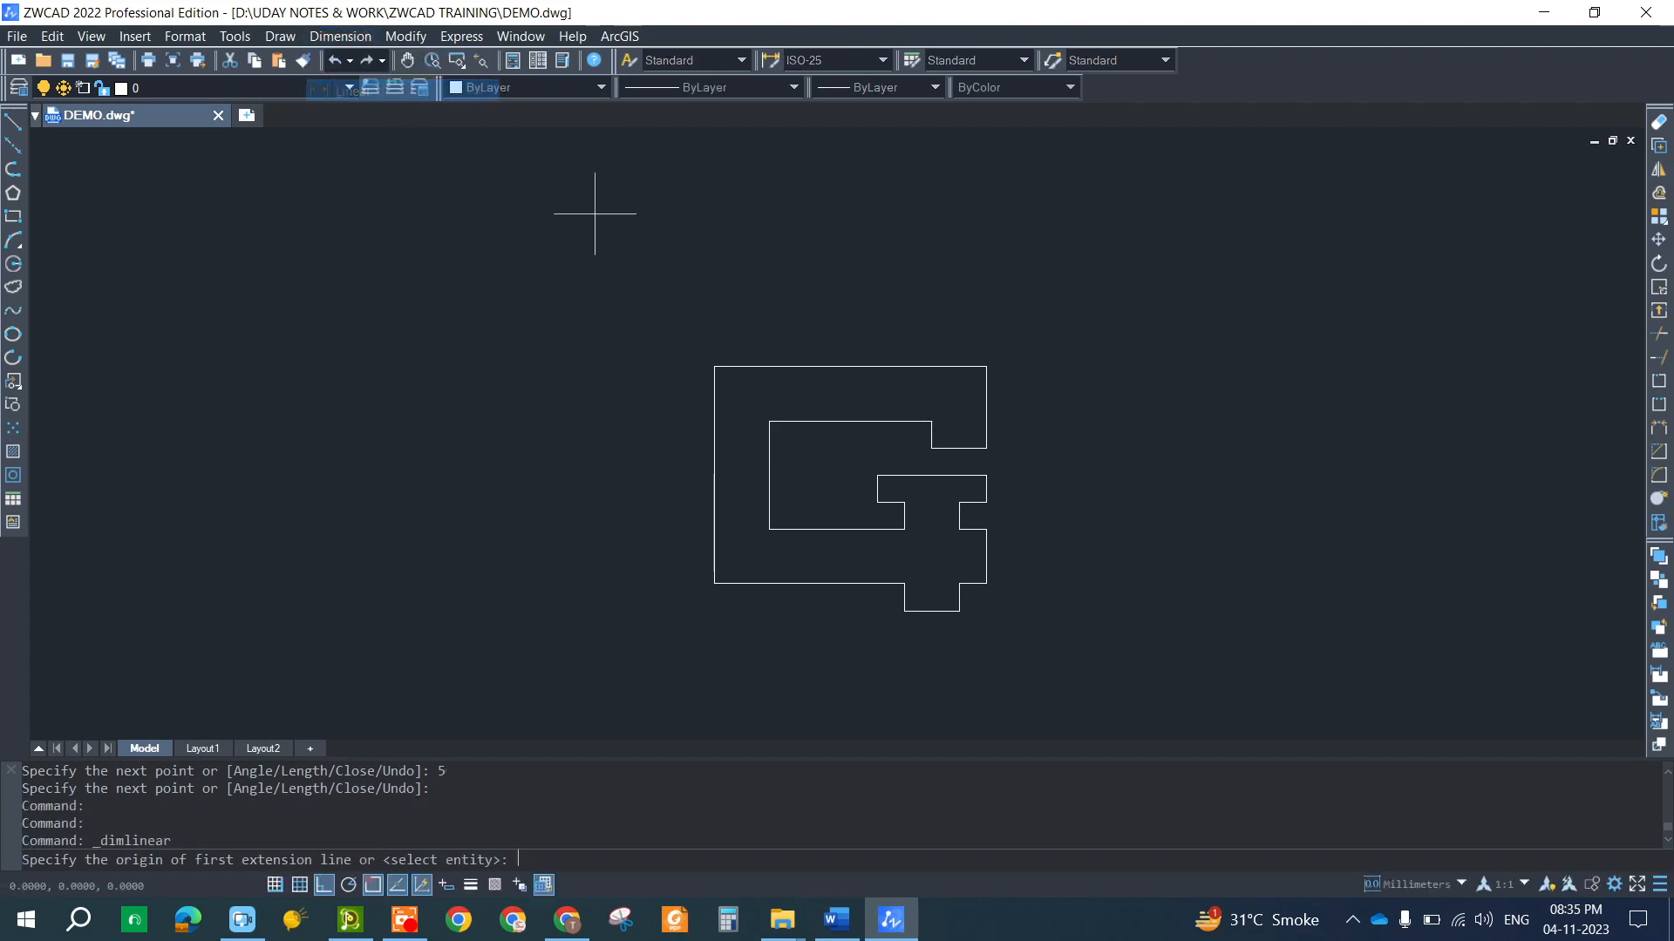
click(714, 366)
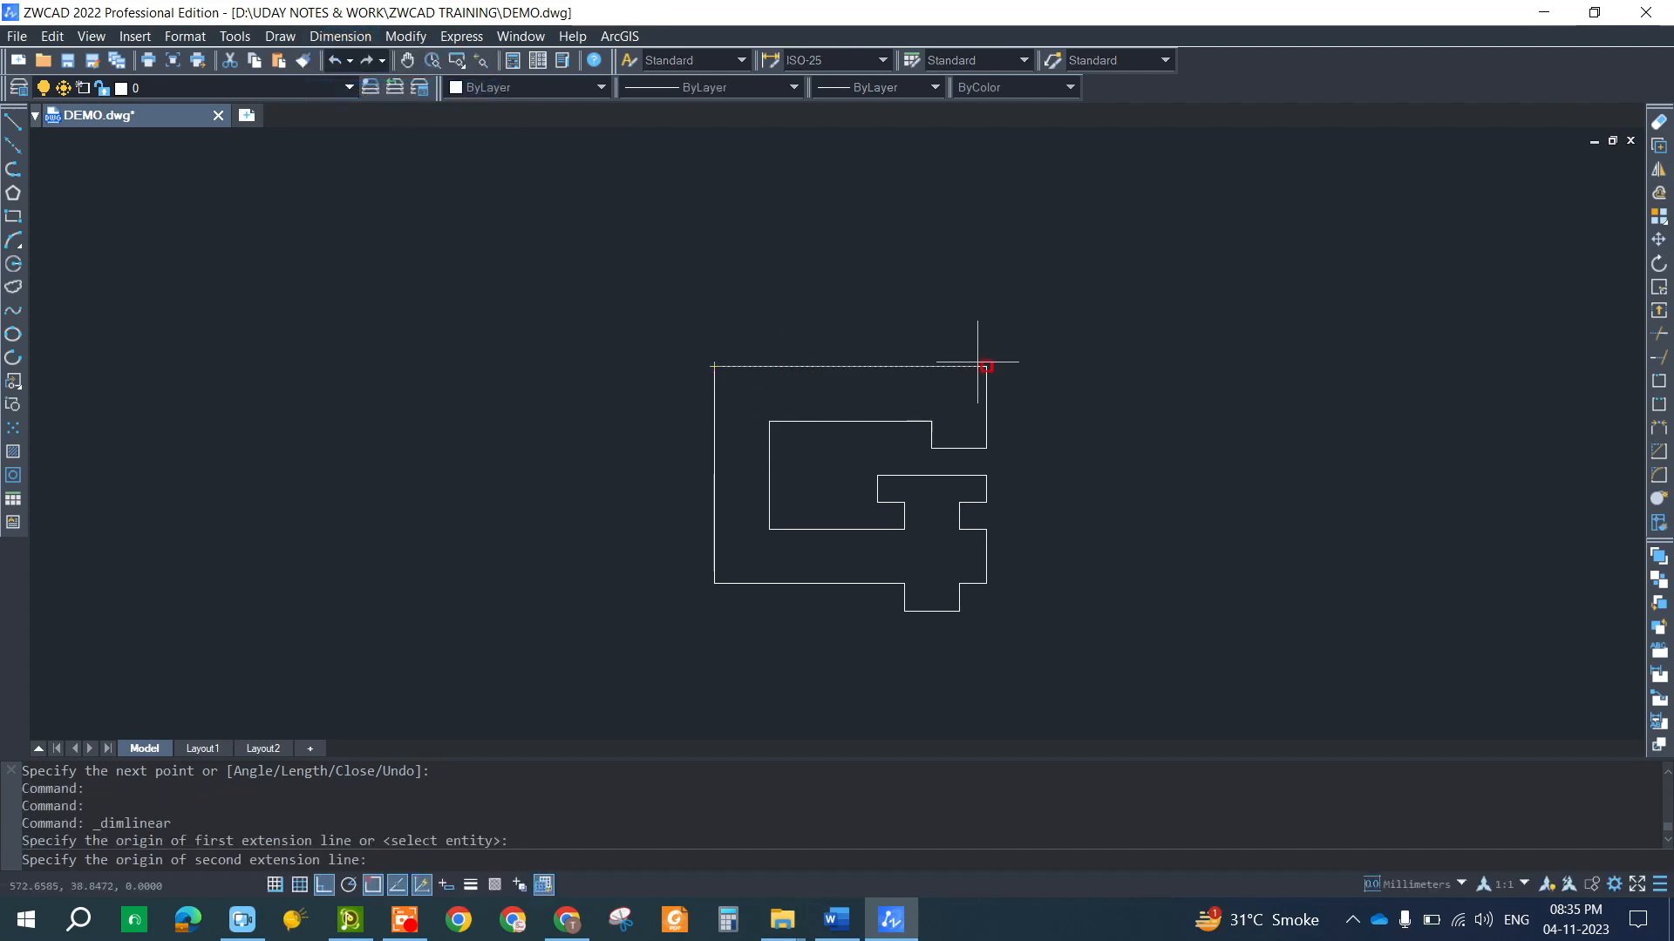
click(986, 367)
click(968, 327)
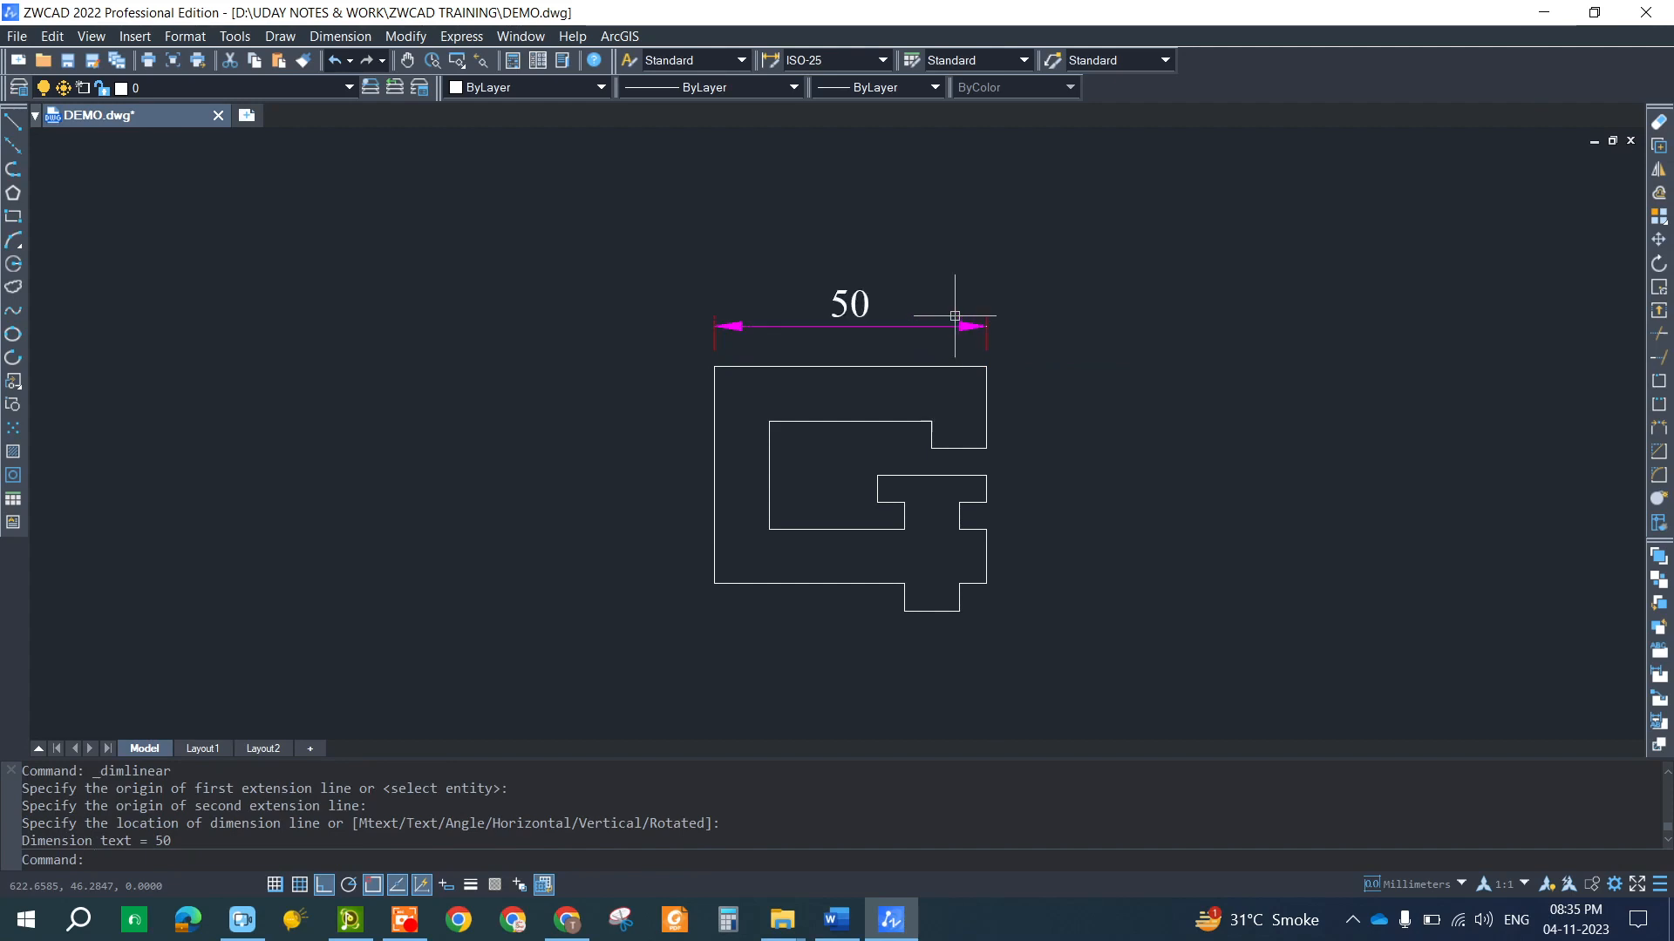
key(Return)
click(714, 366)
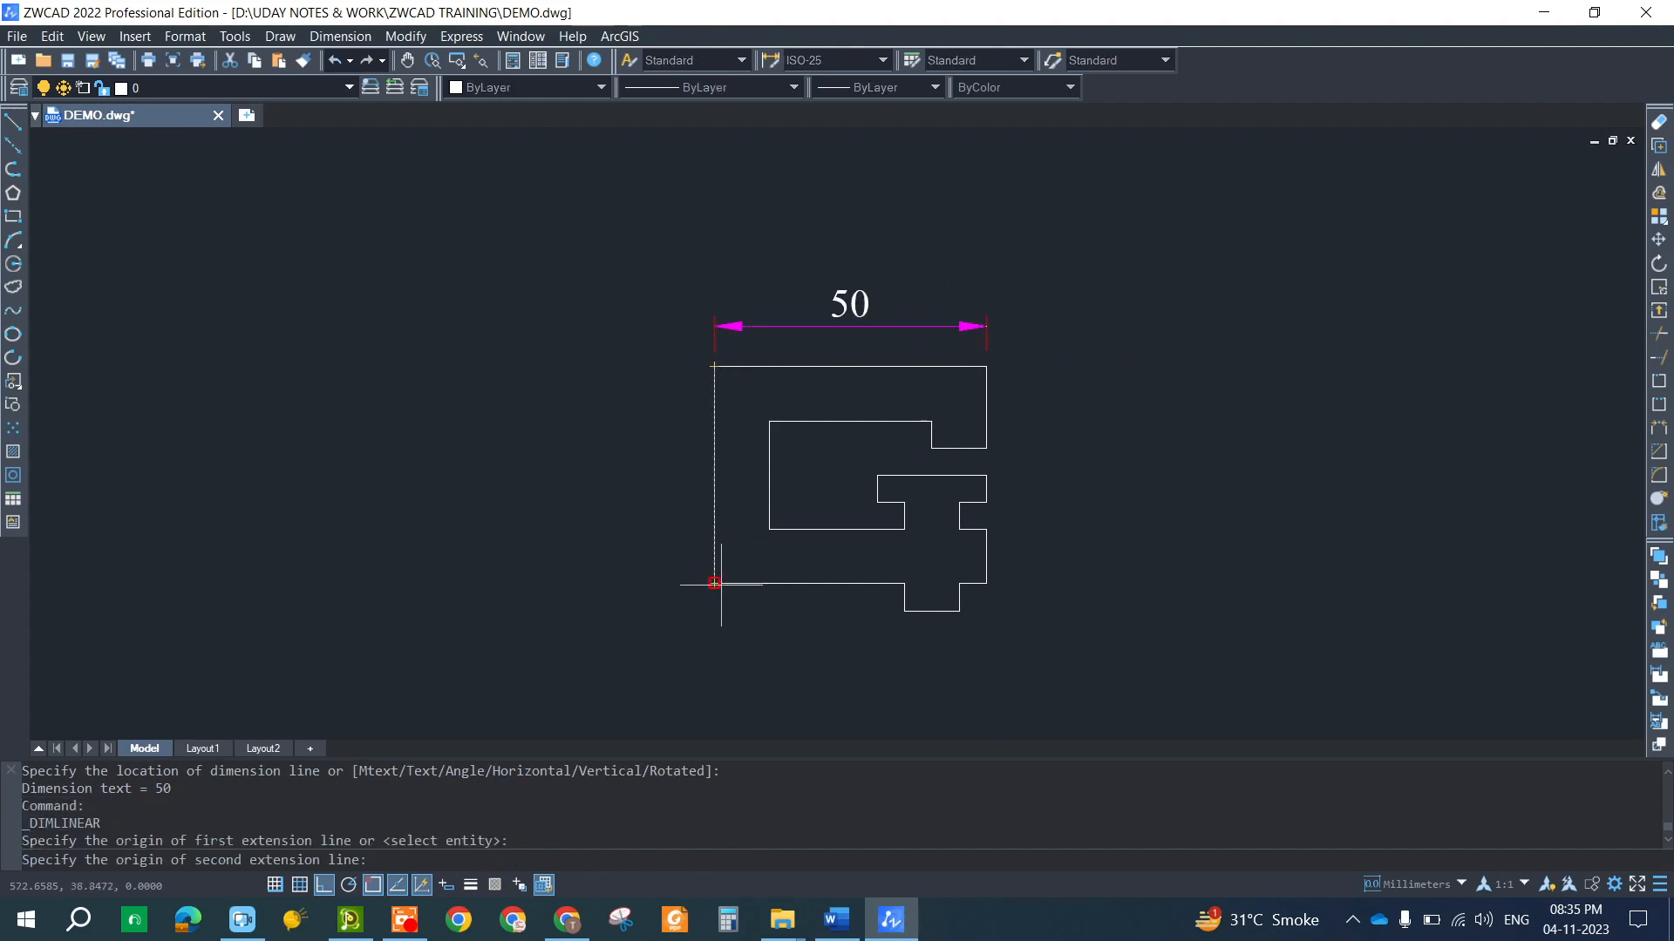
click(714, 583)
click(671, 577)
- Add linear dimensions below the outline for its long bottom edge and the width of the projecting bottom tab
key(Return)
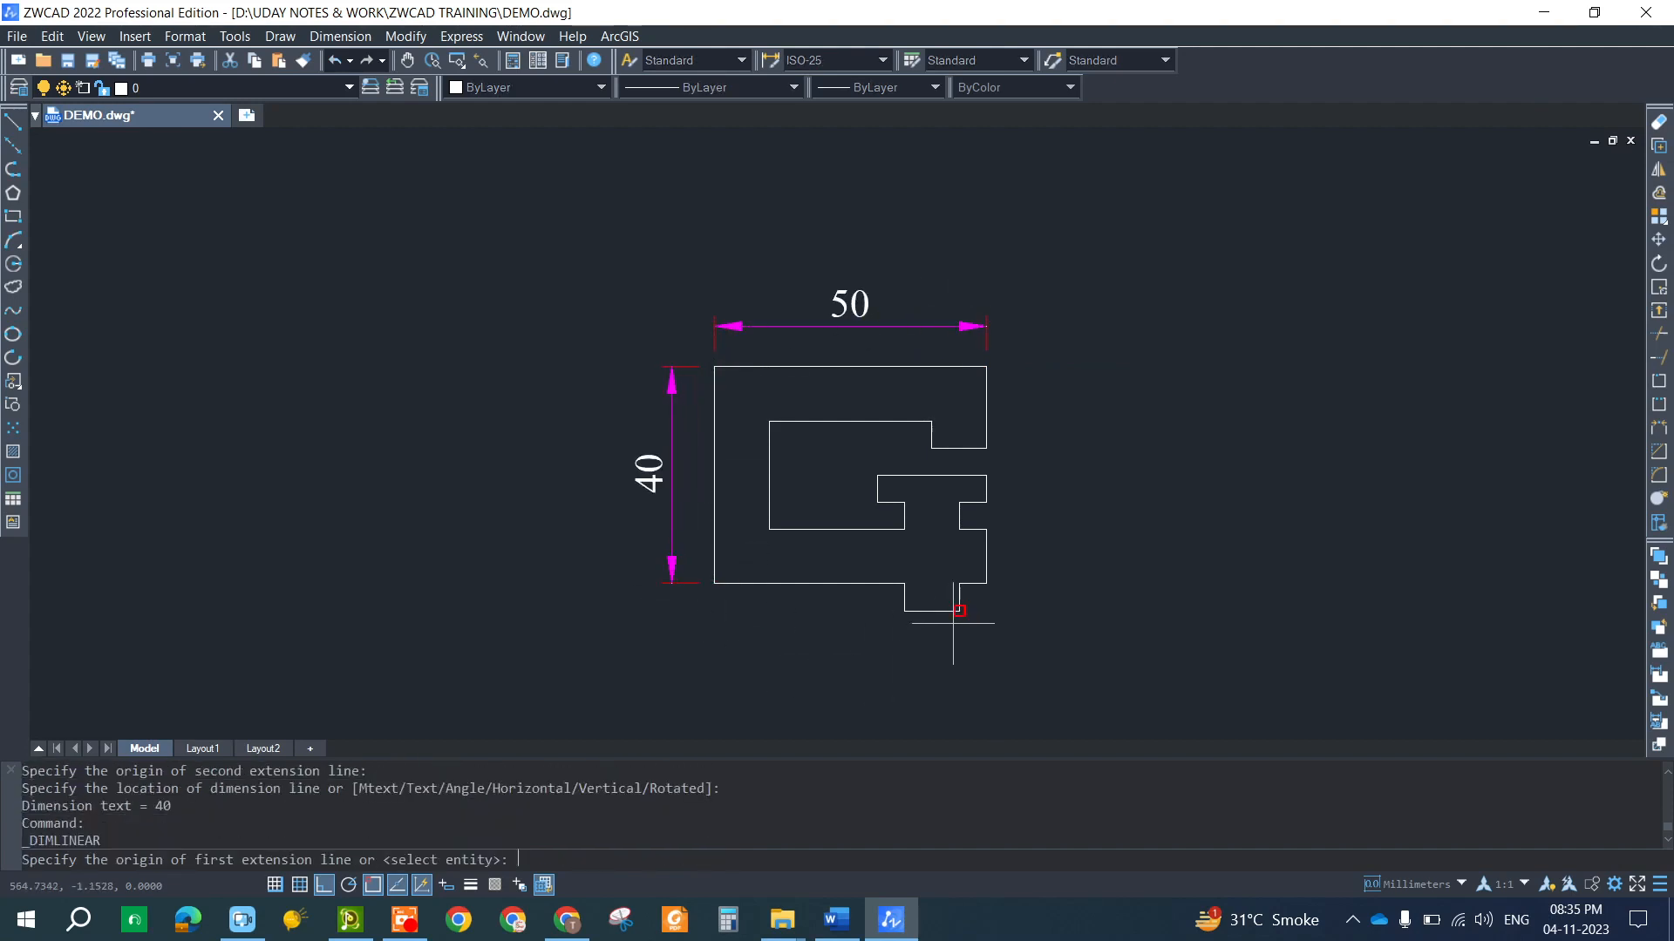
click(904, 584)
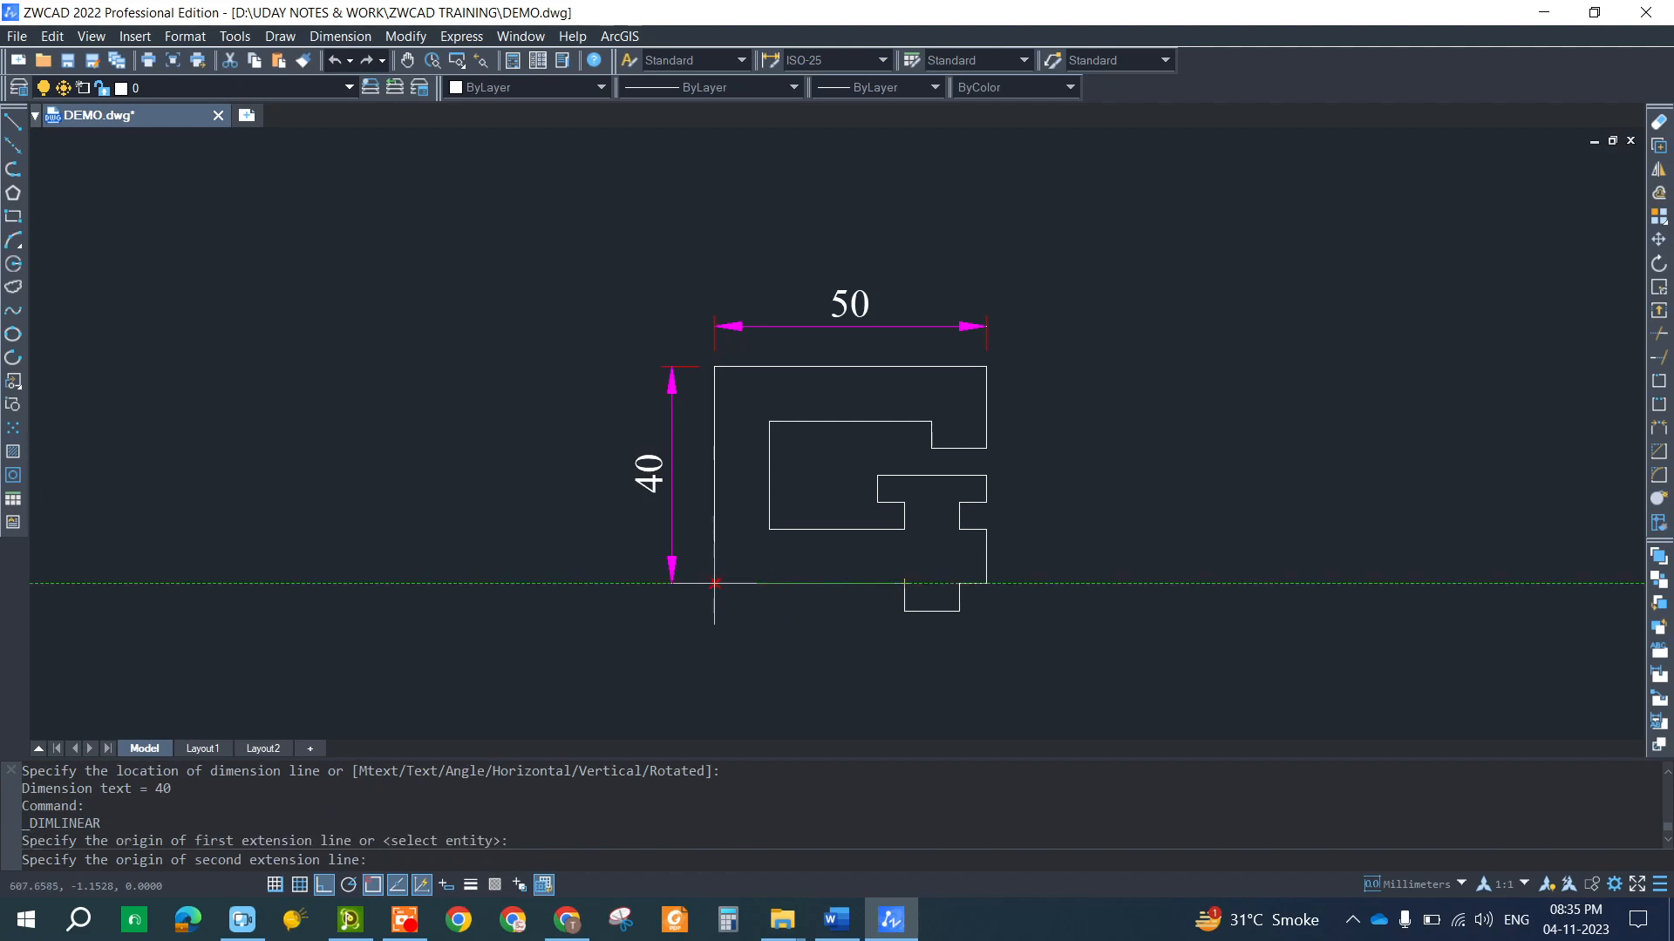
click(714, 583)
click(698, 659)
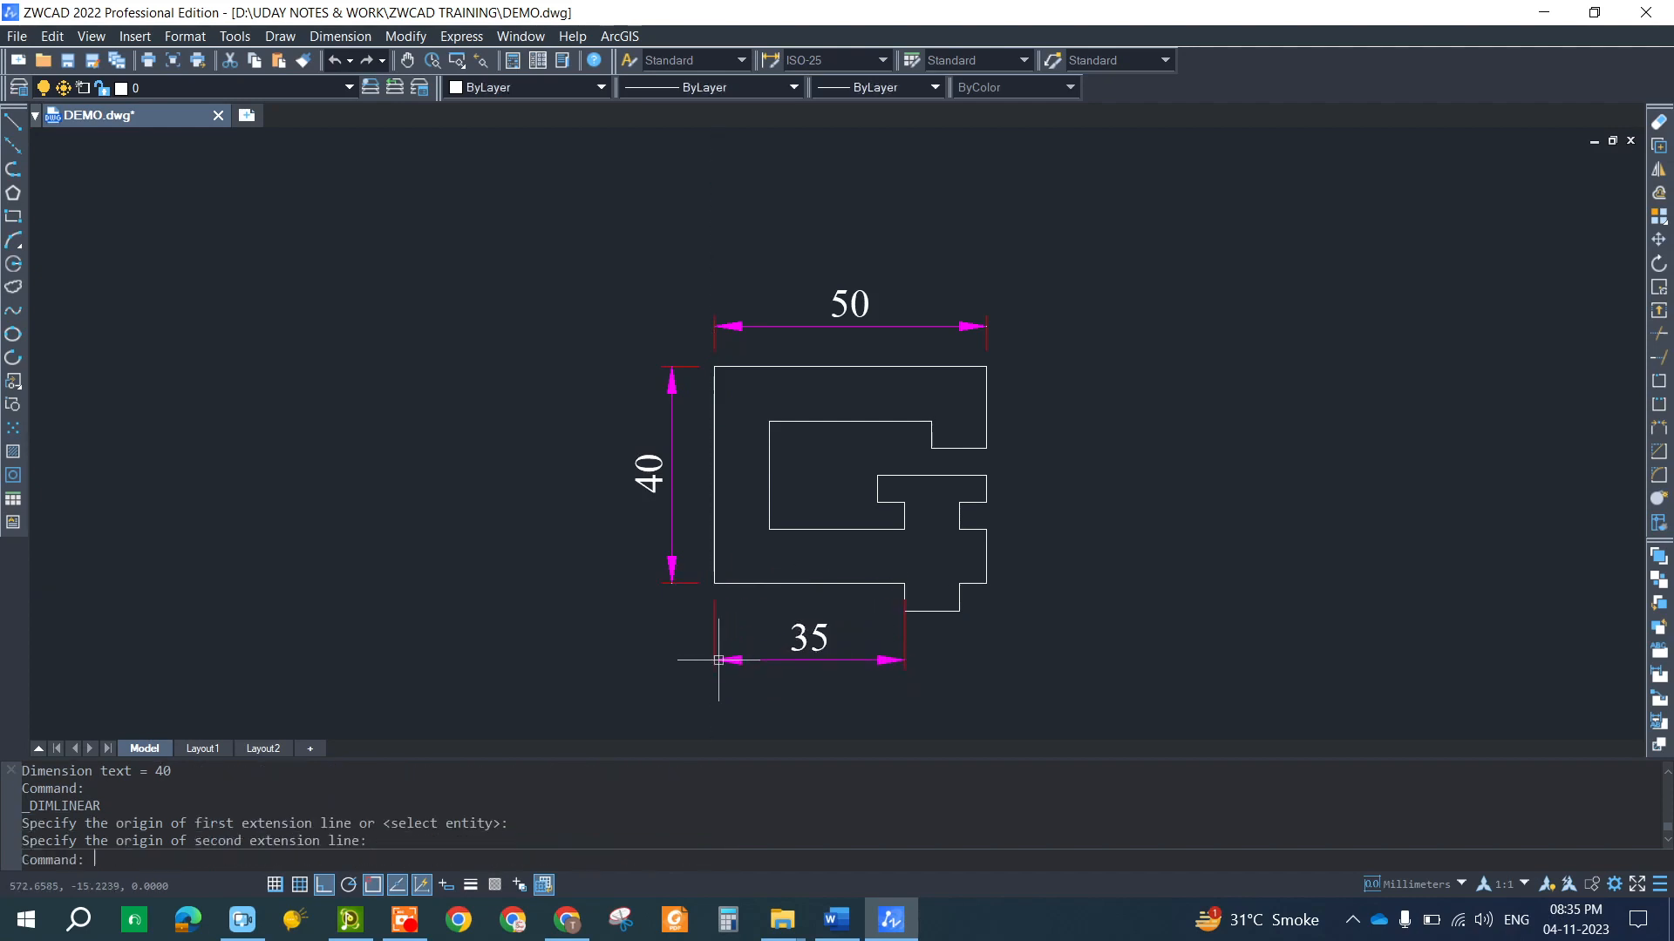
key(Return)
click(904, 611)
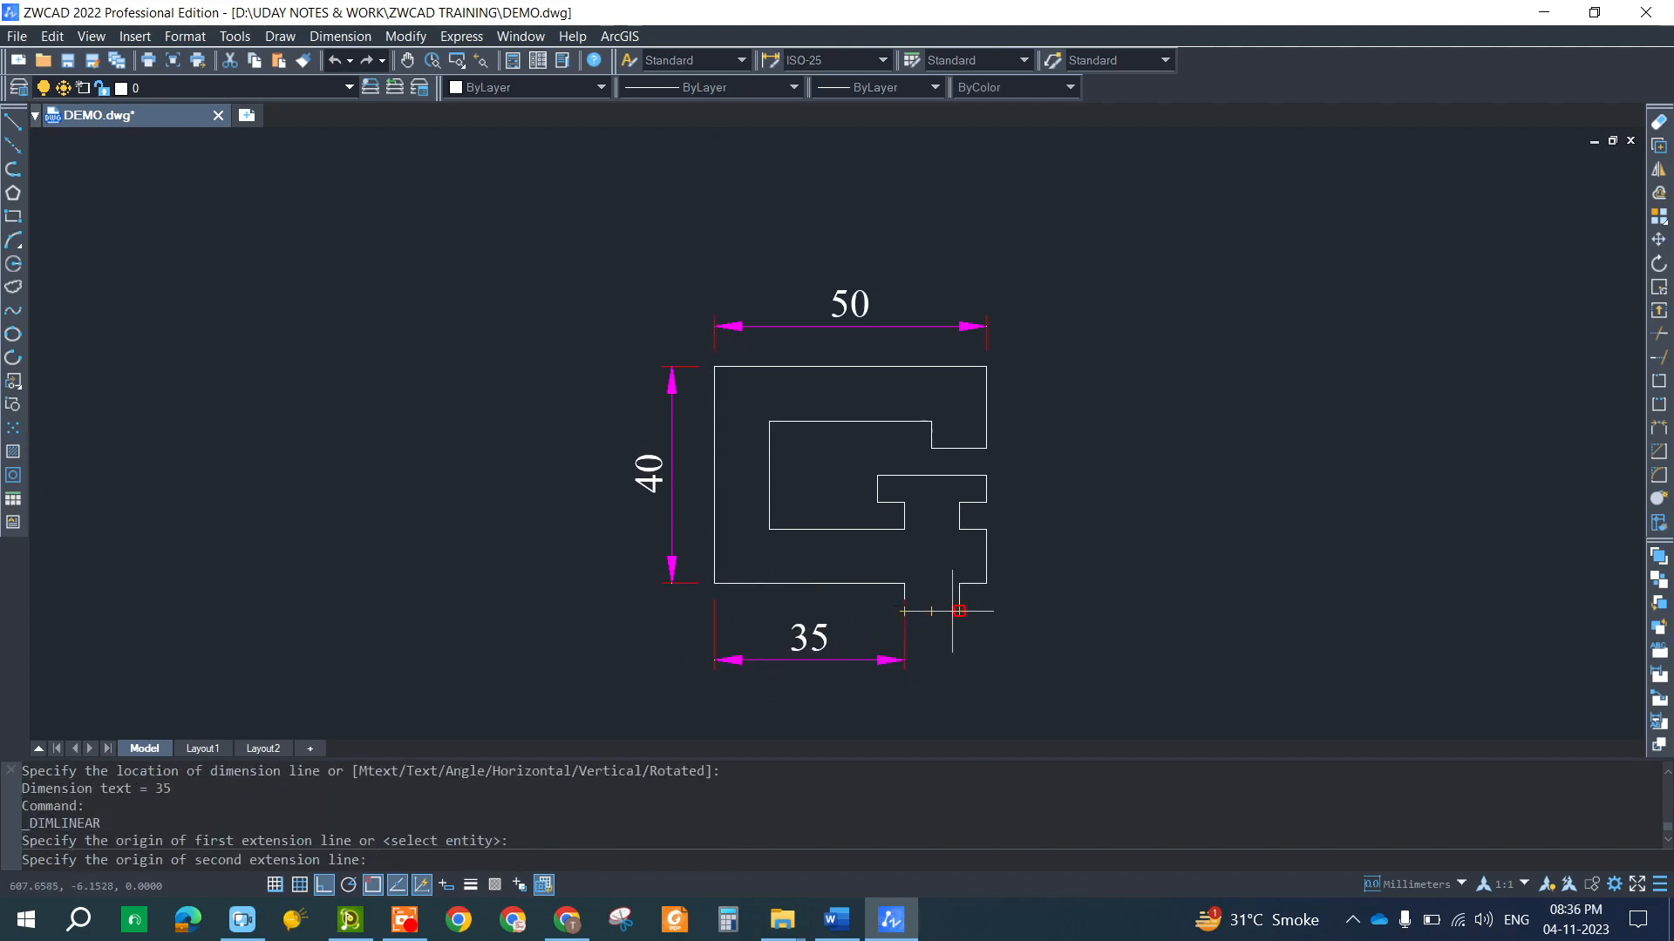
click(960, 611)
click(955, 660)
- Dimension the outline's overall height from the tab's bottom corner to the top-right corner, placing it on the right side
key(Return)
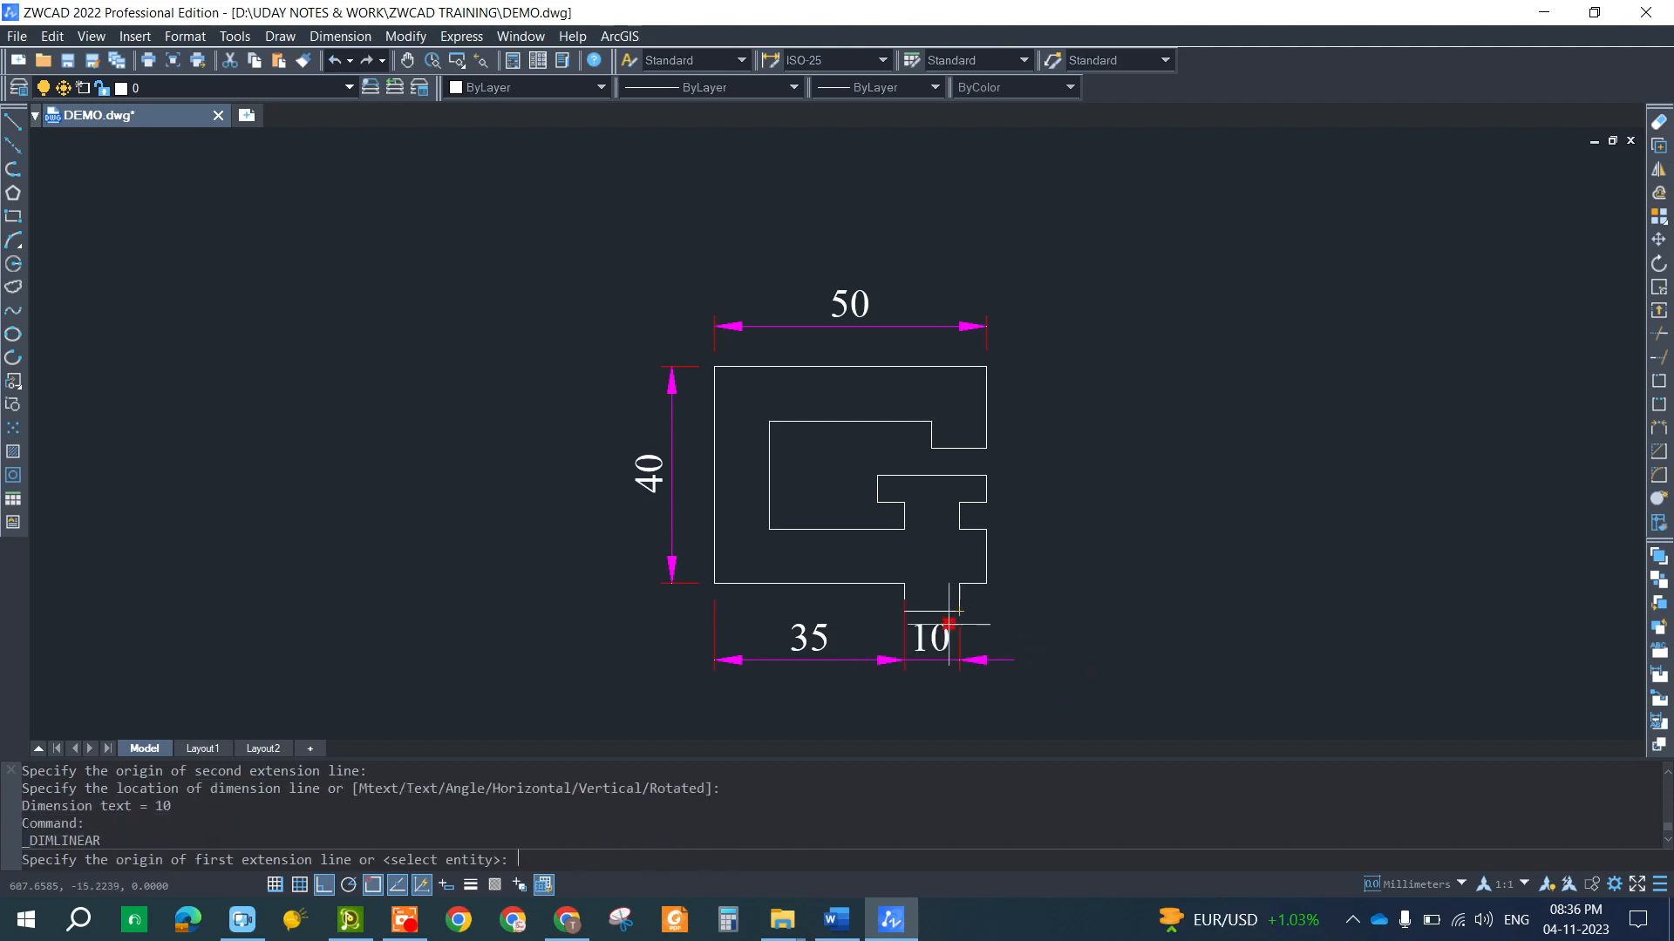
click(960, 611)
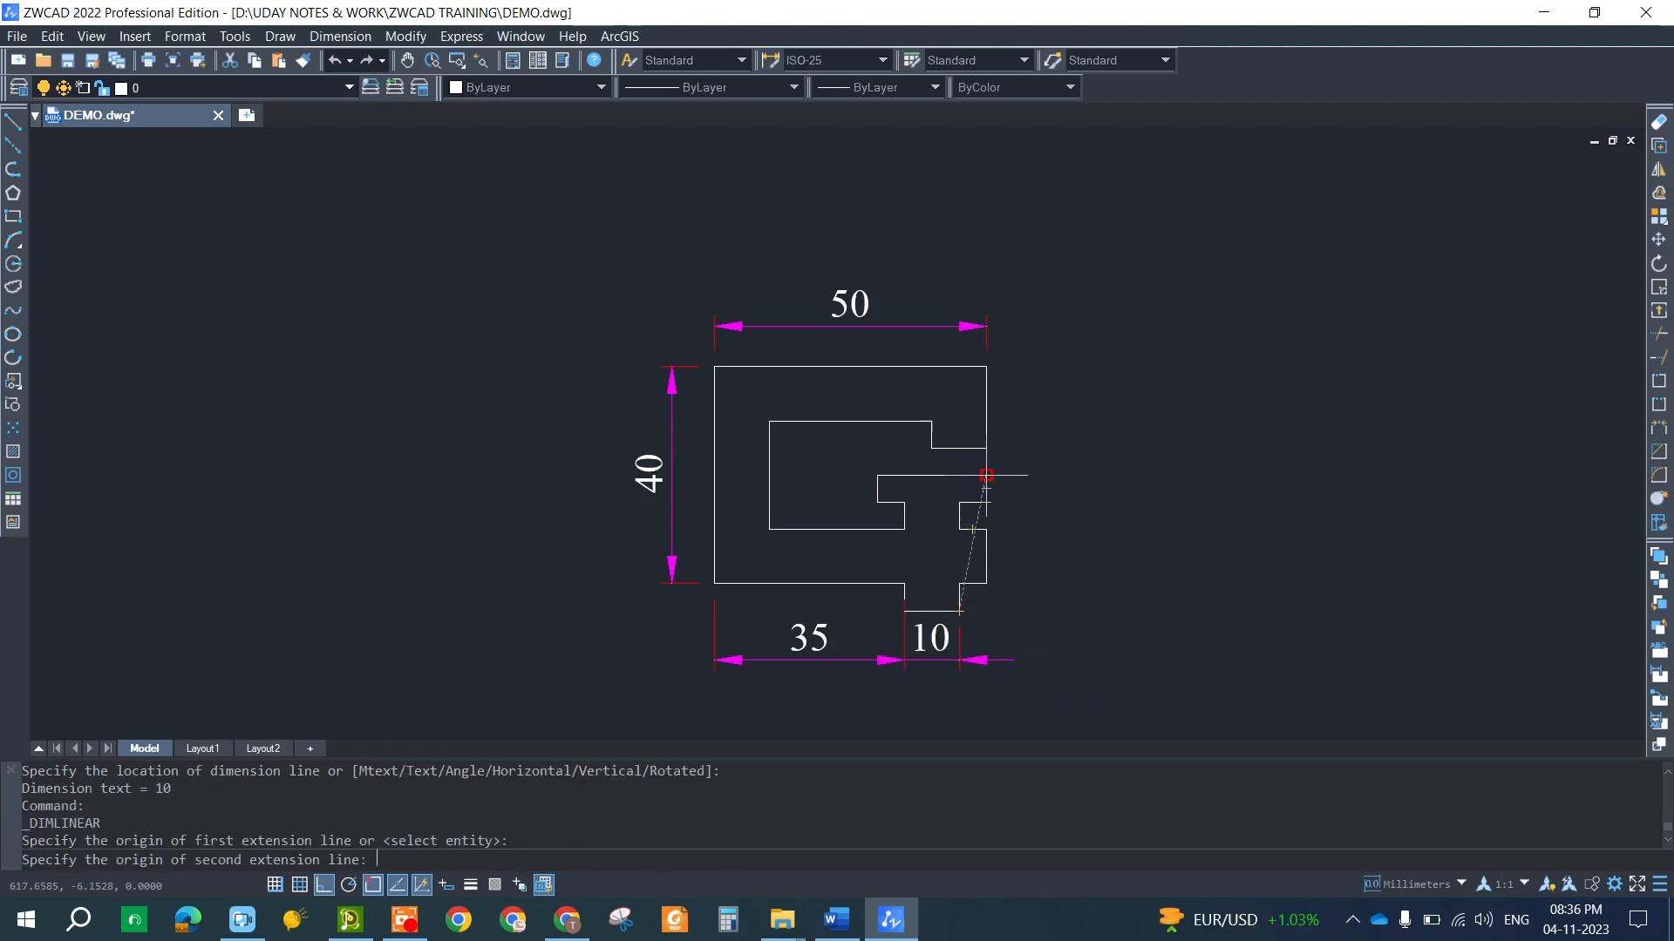
click(985, 366)
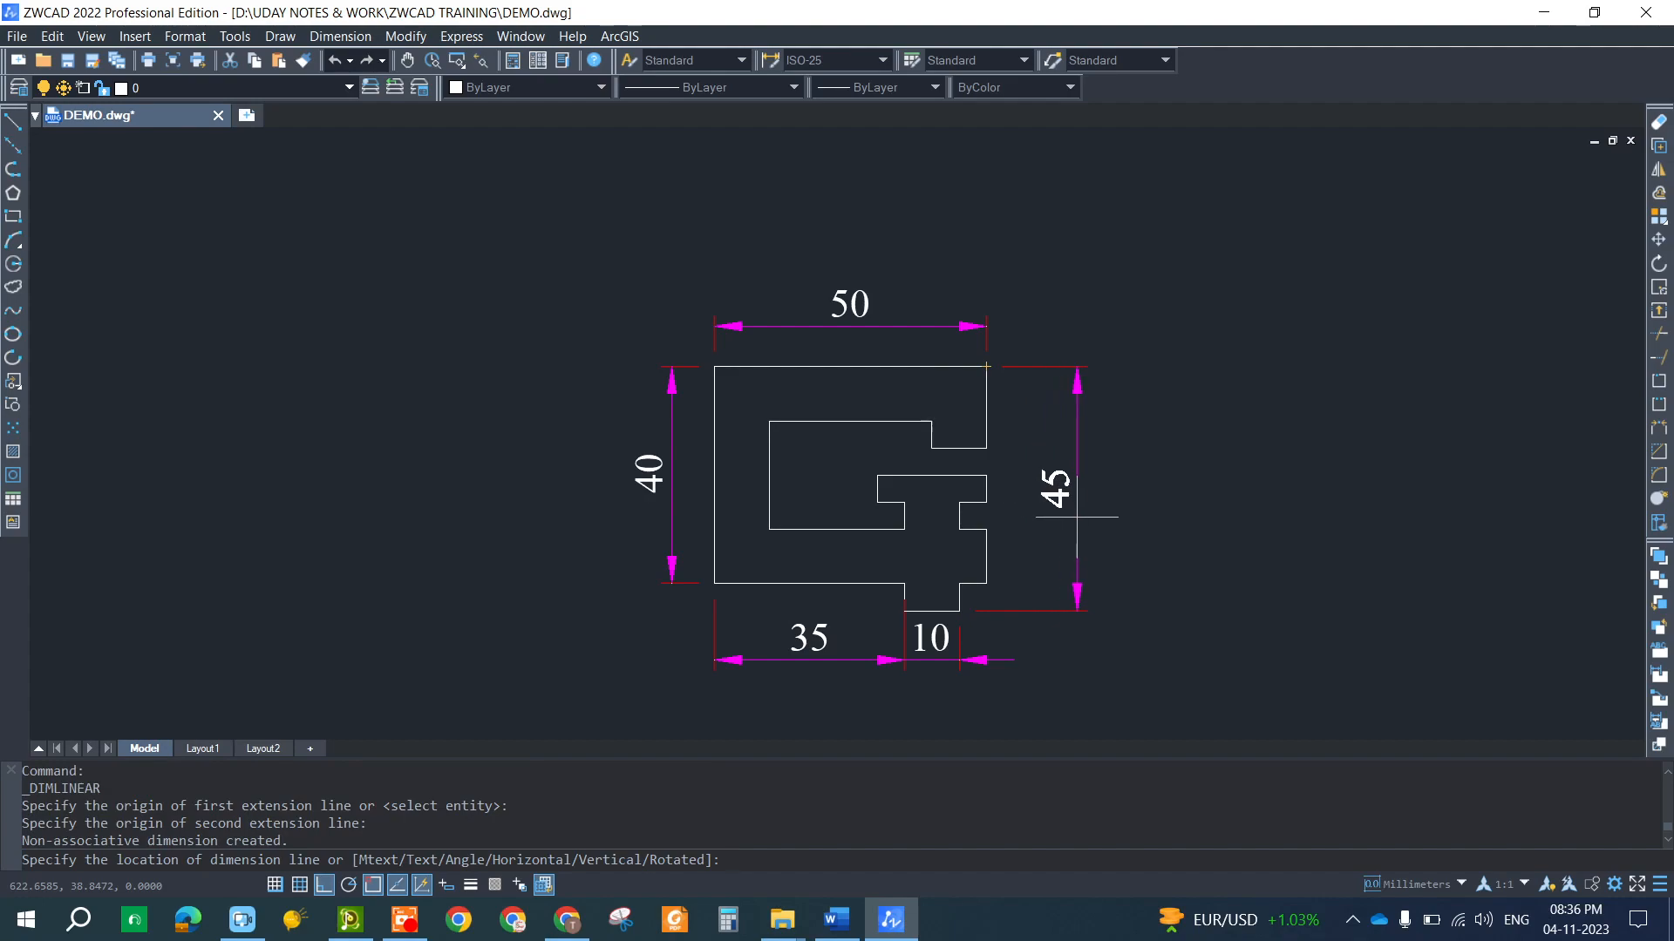
click(1076, 516)
middle_drag(1333, 598, 1102, 605)
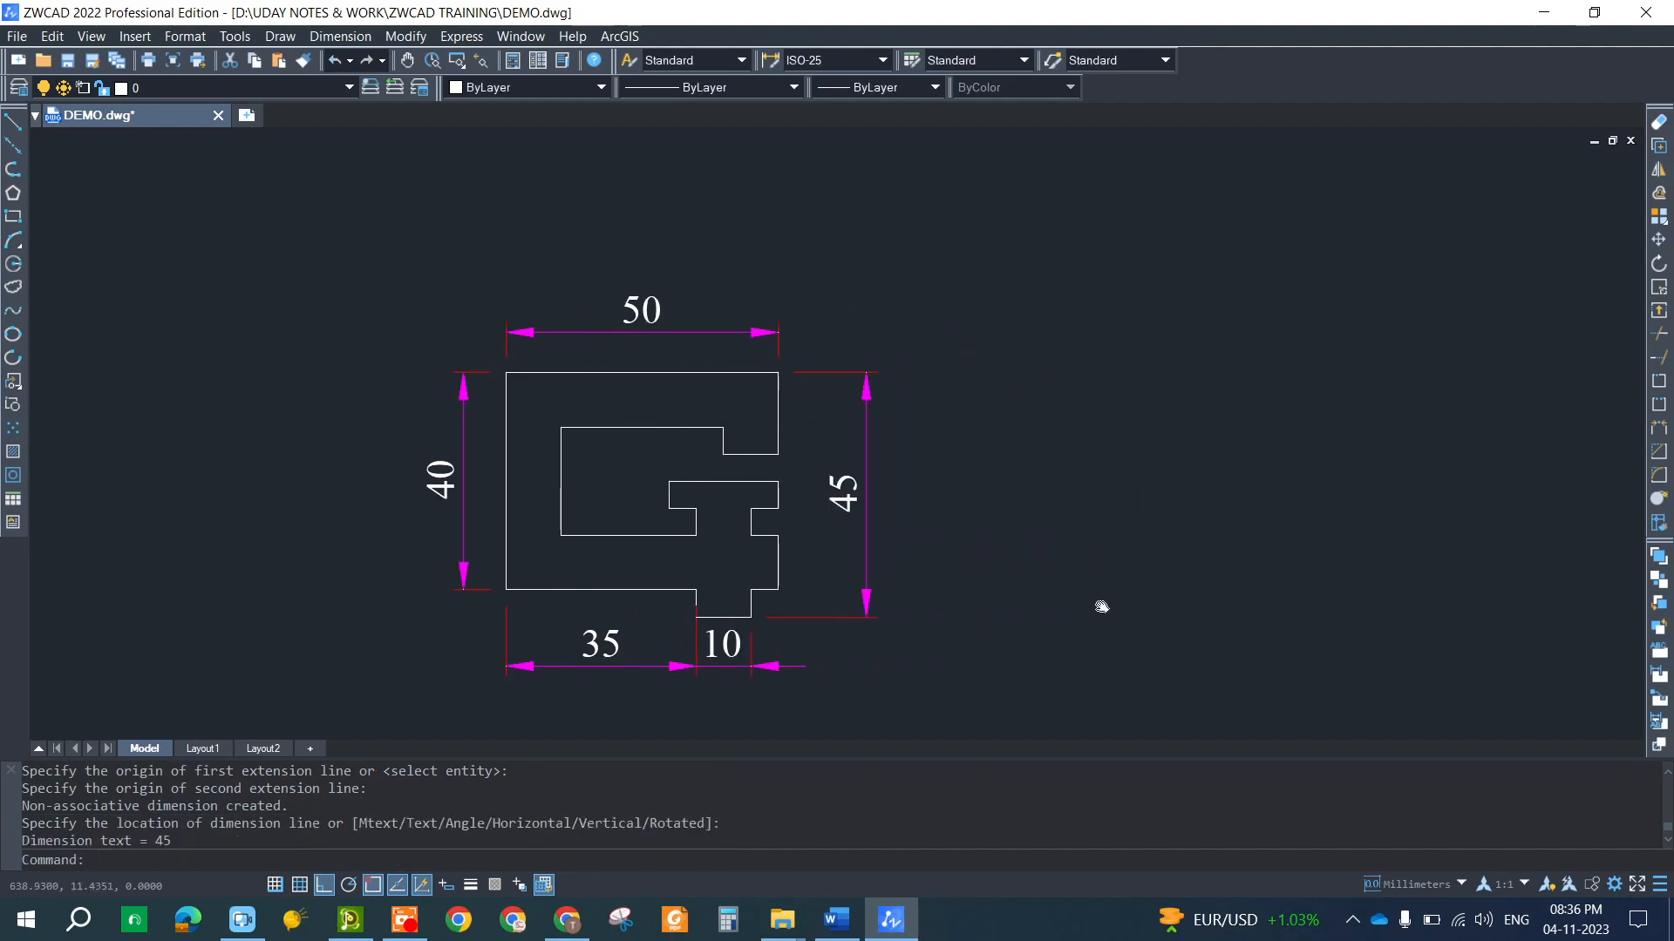